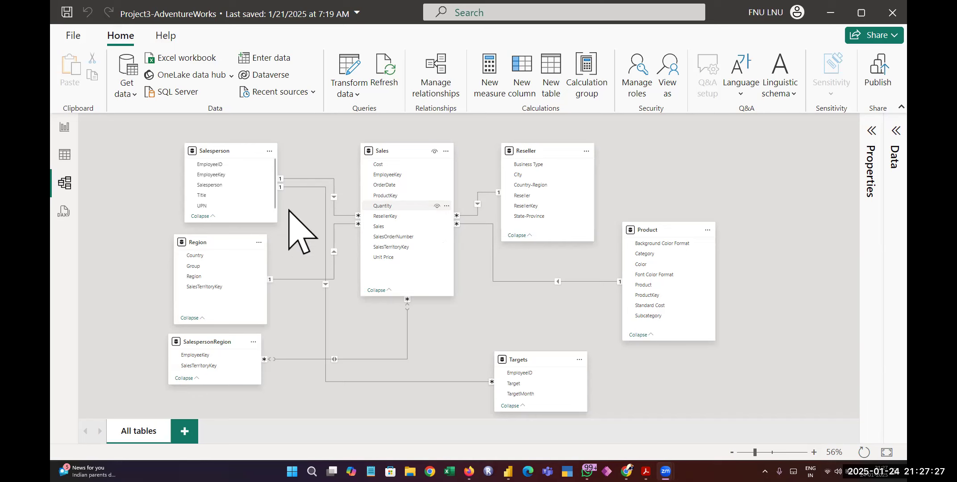
# Show the rows of the Product table in Table view.
pyautogui.click(65, 128)
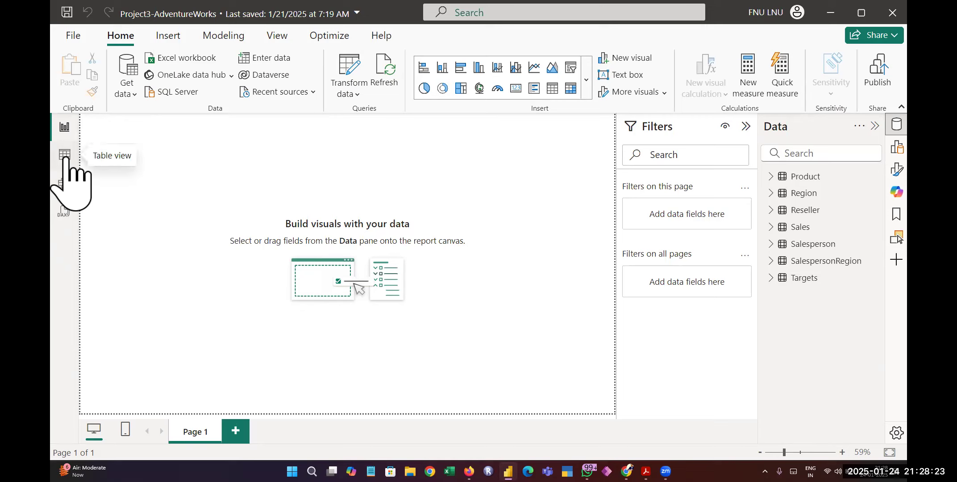
pyautogui.click(799, 178)
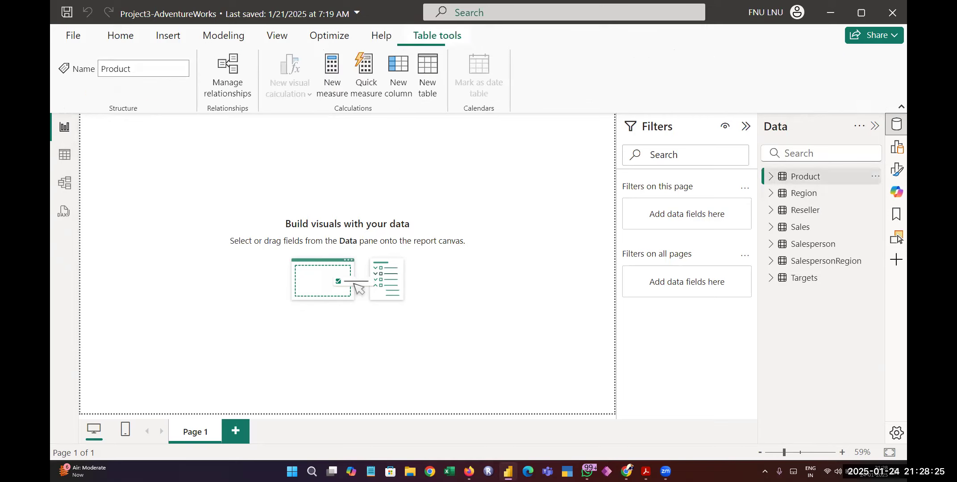
pyautogui.click(65, 154)
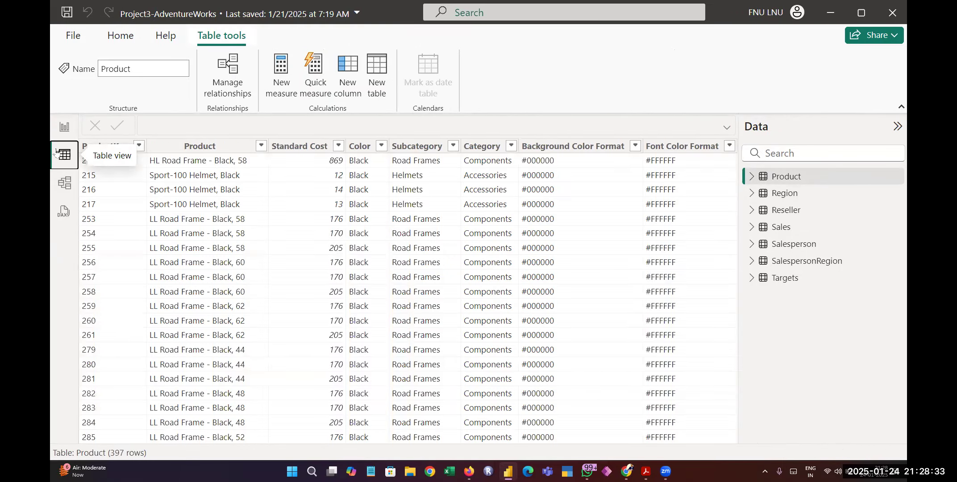
pyautogui.click(785, 178)
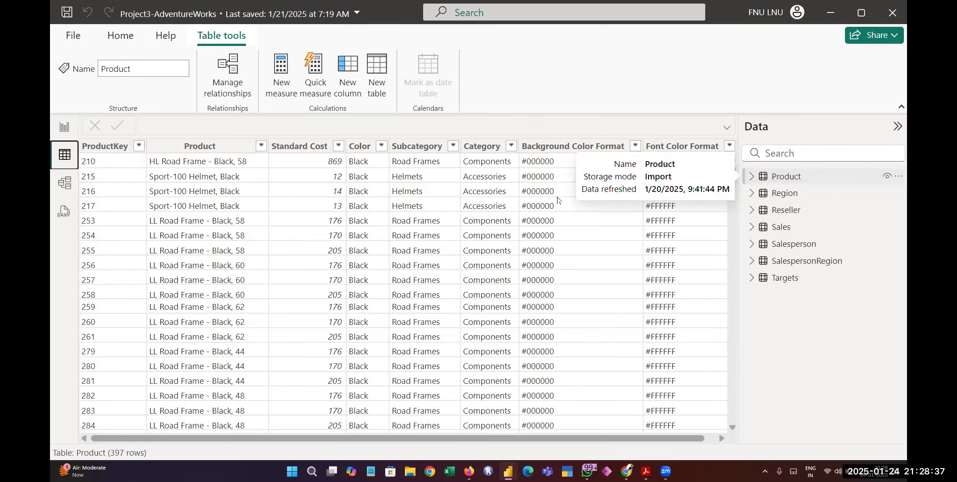
# Examine the Product table's ProductKey, Product, Standard Cost, Background Color Format and Font Color Format columns.
pyautogui.click(119, 148)
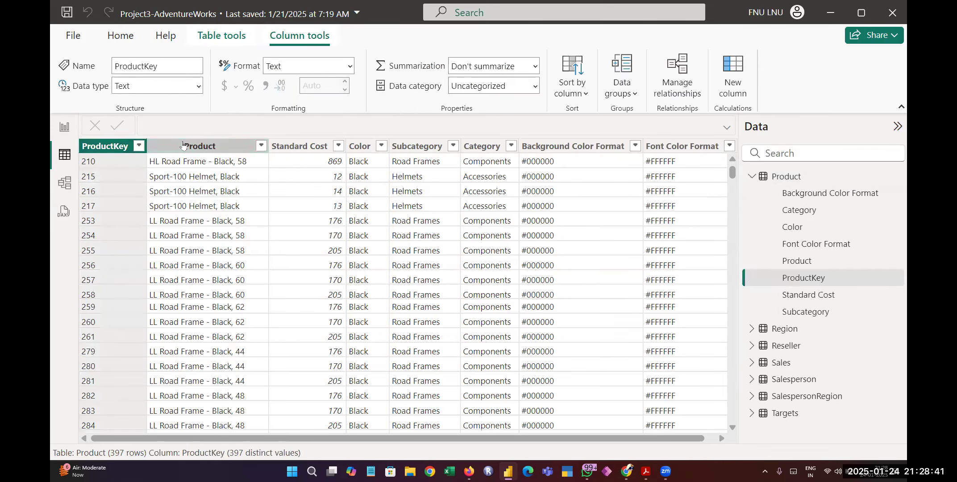
pyautogui.click(183, 146)
pyautogui.click(286, 146)
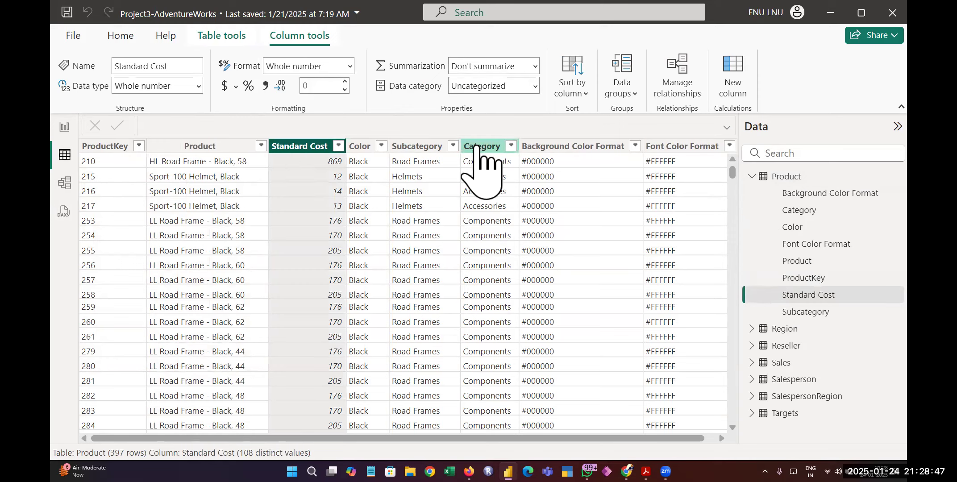
pyautogui.click(556, 147)
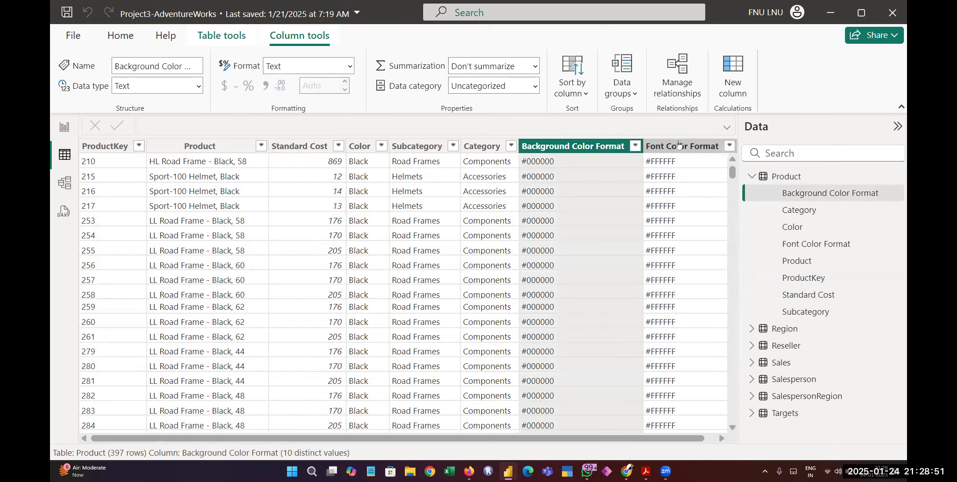
pyautogui.click(674, 144)
pyautogui.click(550, 147)
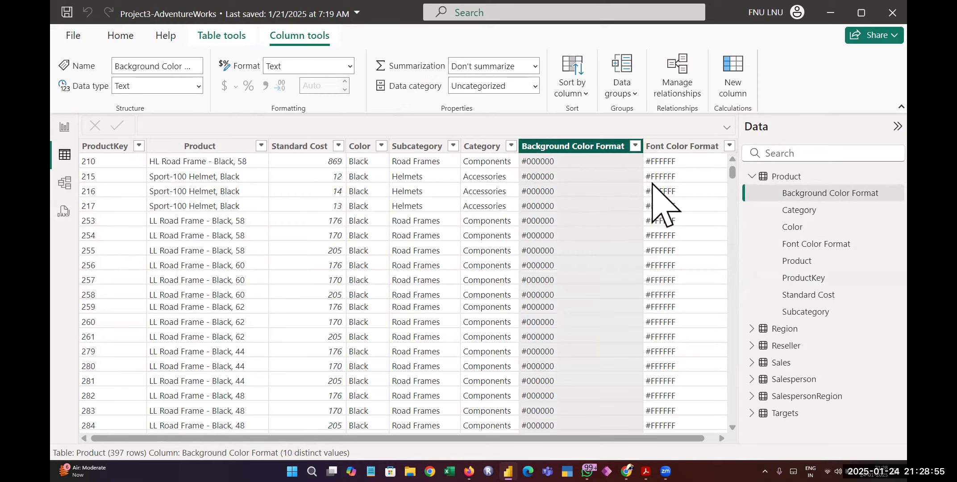
# Review the distinct values of Background Color Format and compare that column with Font Color Format.
pyautogui.click(635, 146)
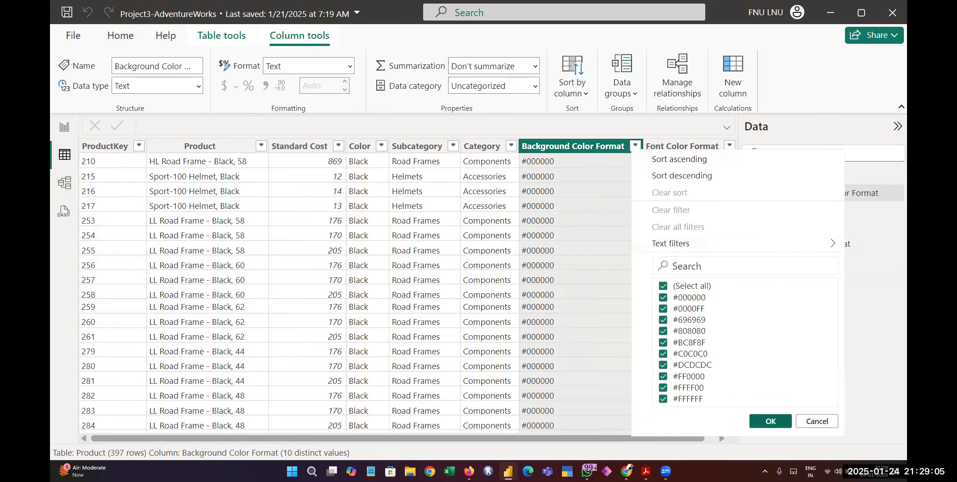
pyautogui.click(770, 421)
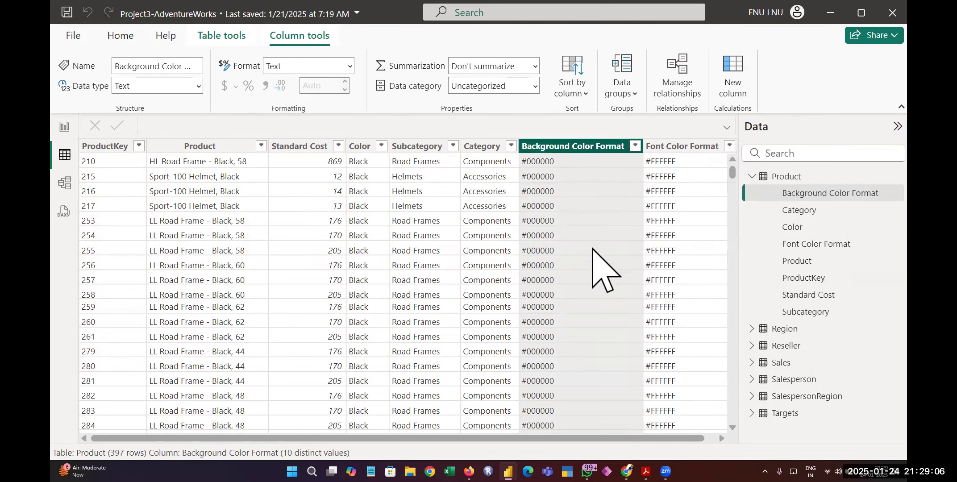
pyautogui.click(681, 147)
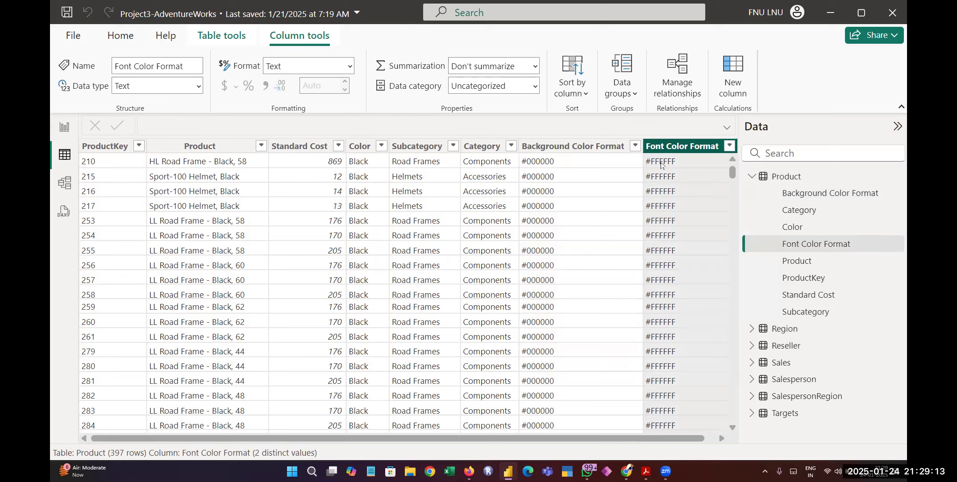
pyautogui.click(602, 145)
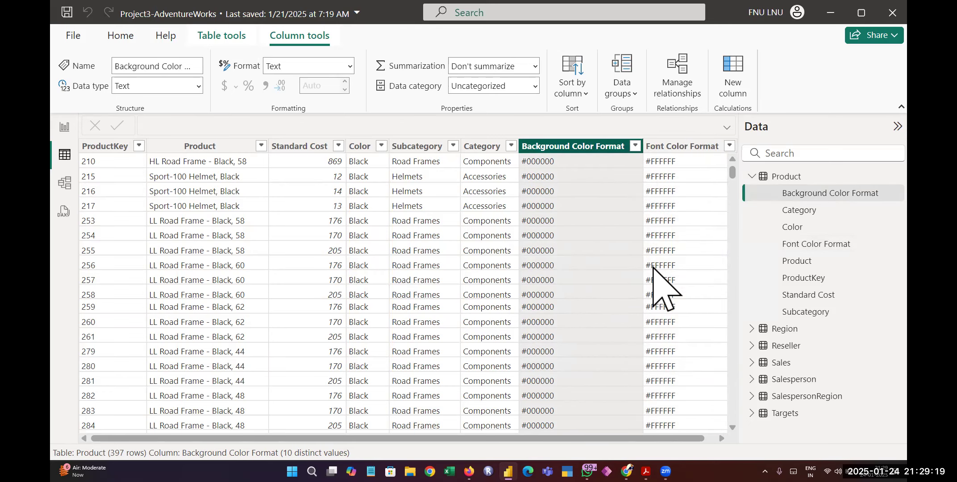
pyautogui.click(674, 150)
pyautogui.click(611, 144)
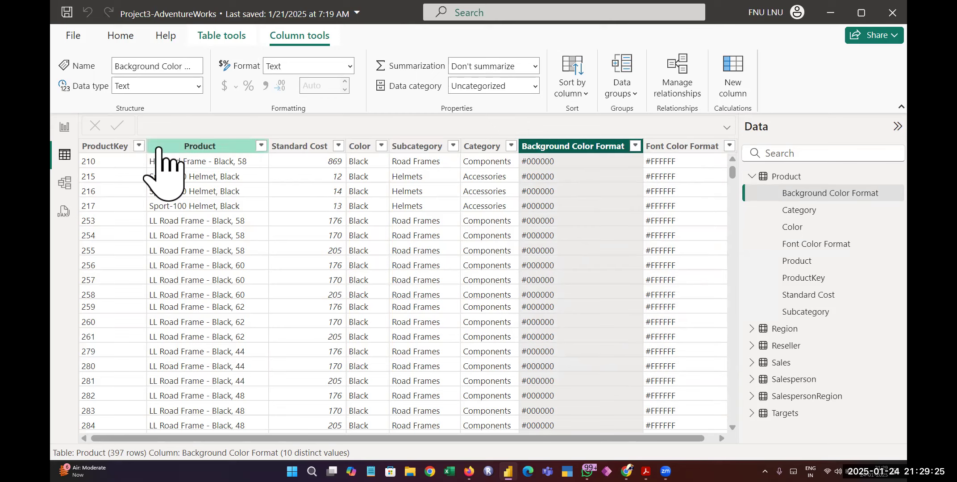
# Review the Product table's ProductKey column and the distinct values of its Color column, and collapse the table's field list.
pyautogui.click(118, 147)
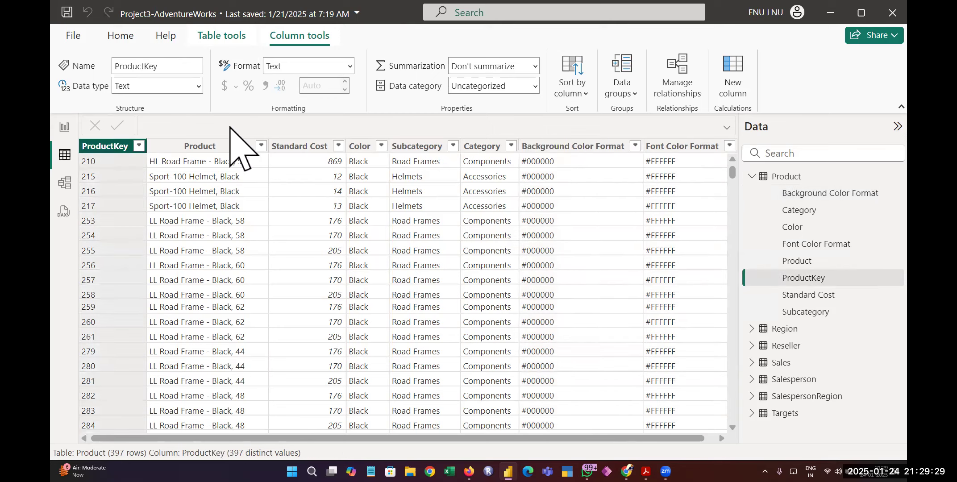
pyautogui.click(382, 147)
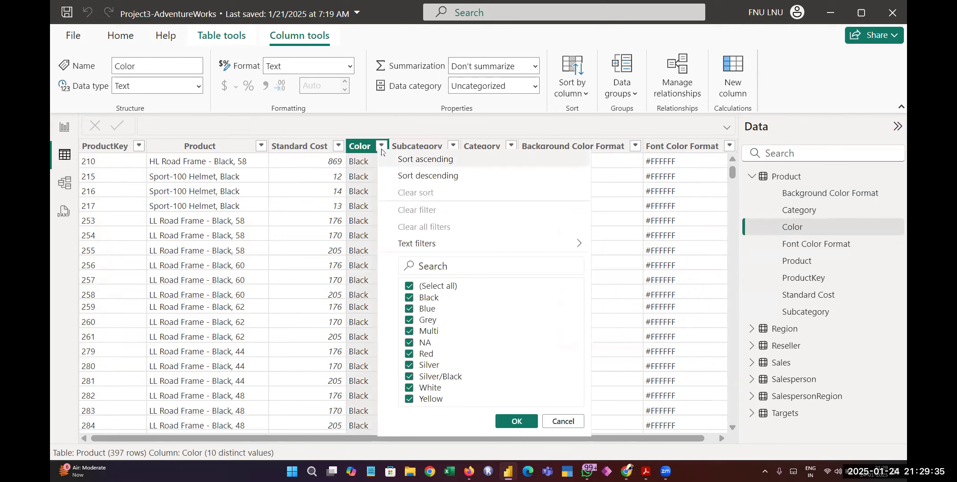
pyautogui.click(407, 136)
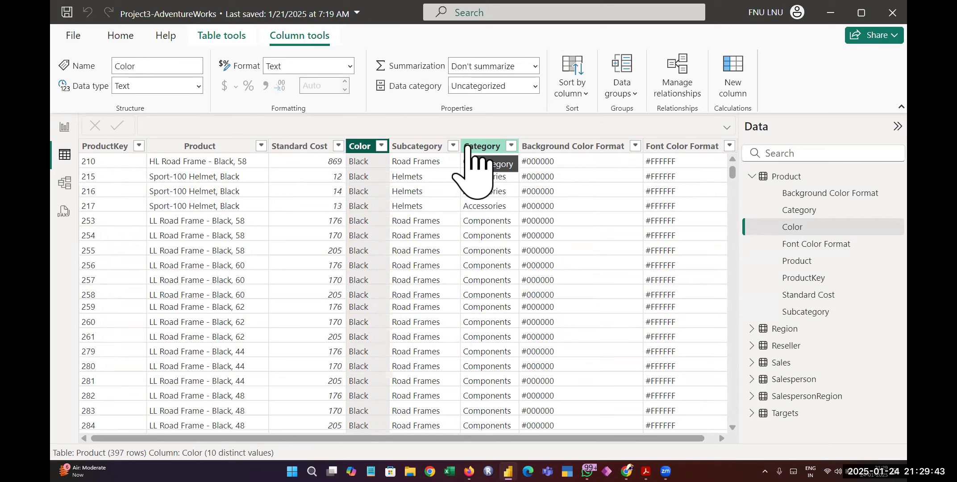
pyautogui.click(751, 177)
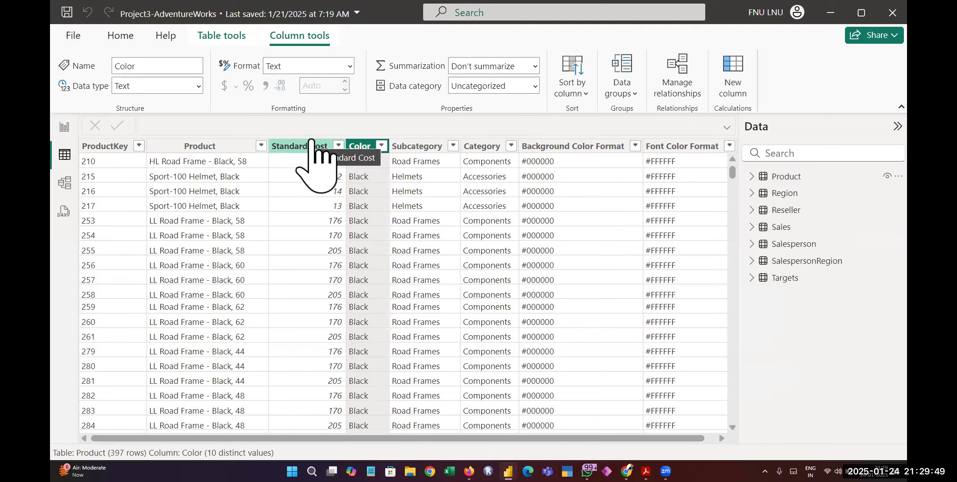
# View the Region table's rows and sort the Reseller table by ResellerKey in ascending order.
pyautogui.click(791, 197)
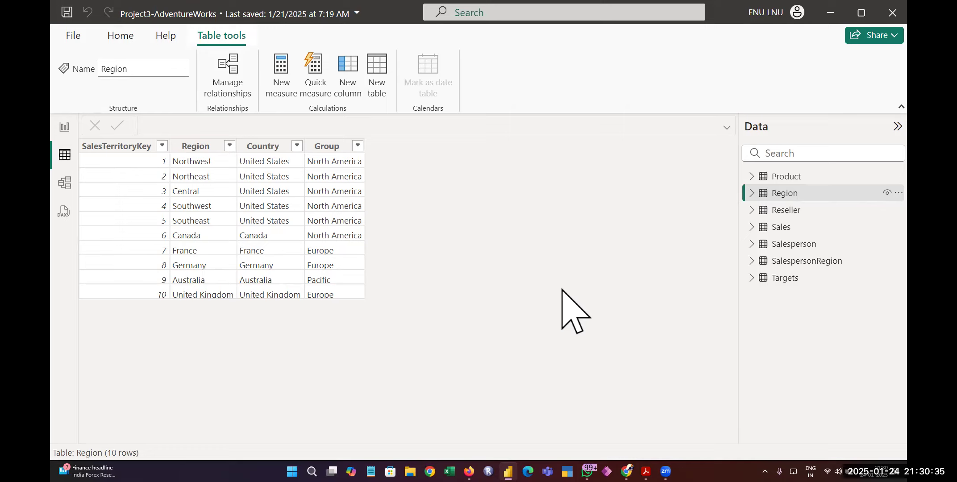
pyautogui.click(763, 210)
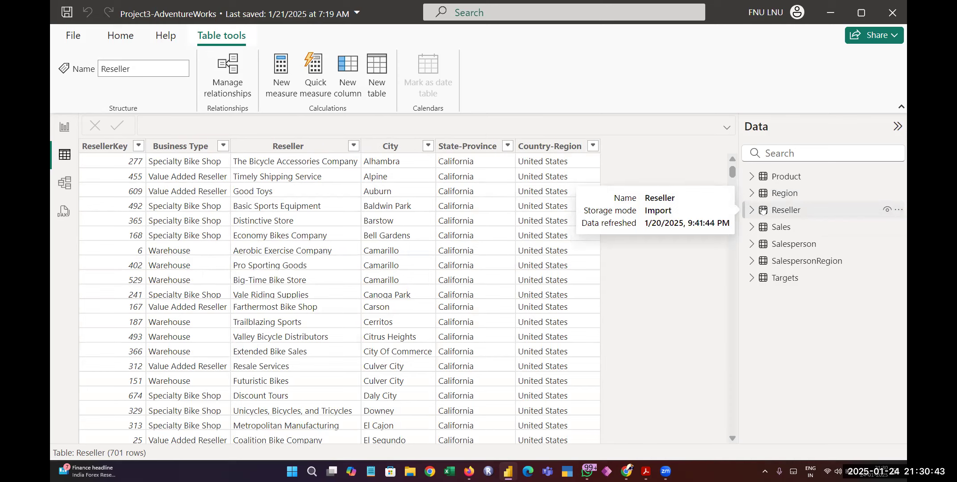
pyautogui.click(135, 148)
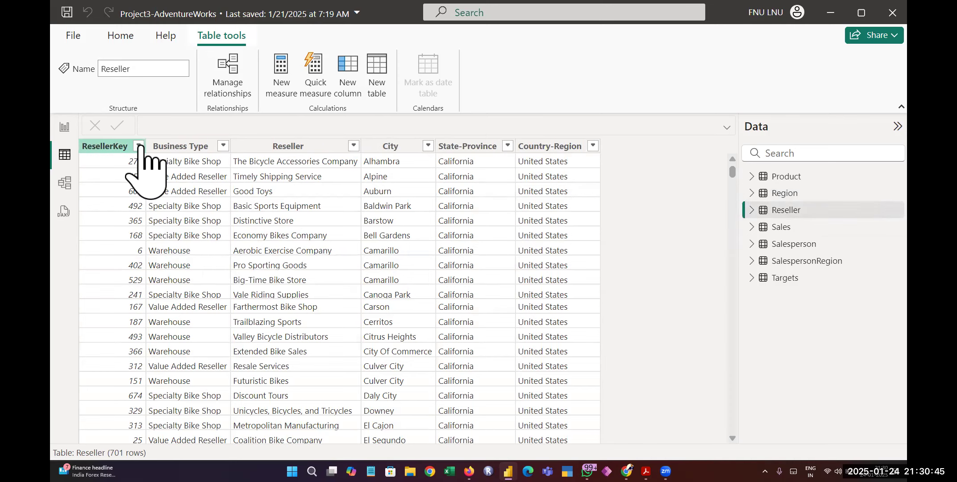
pyautogui.click(138, 146)
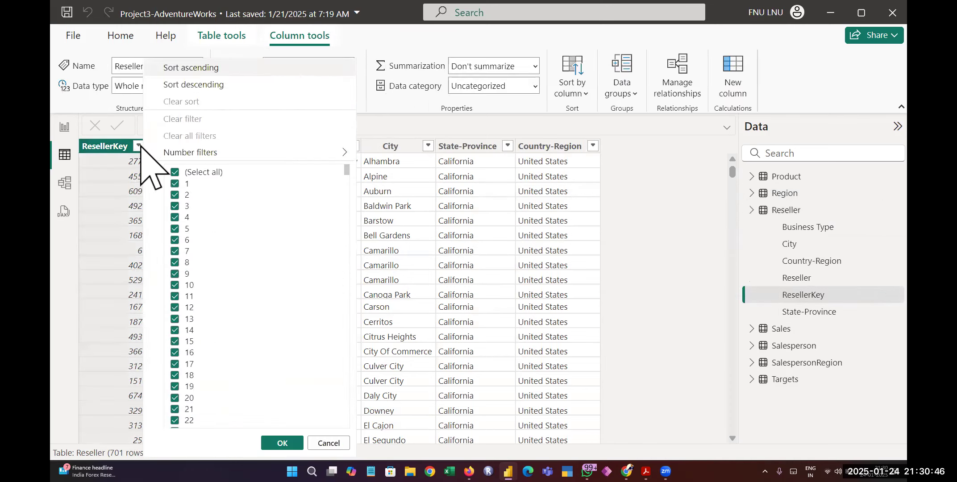
pyautogui.click(208, 67)
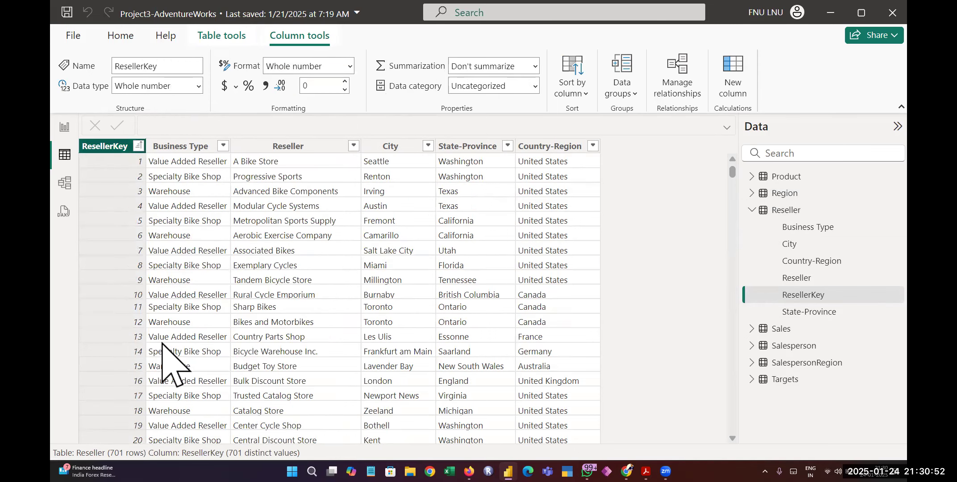
# Review the distinct values of the Reseller table's Business Type and Reseller columns without applying a filter.
pyautogui.click(223, 149)
pyautogui.click(223, 146)
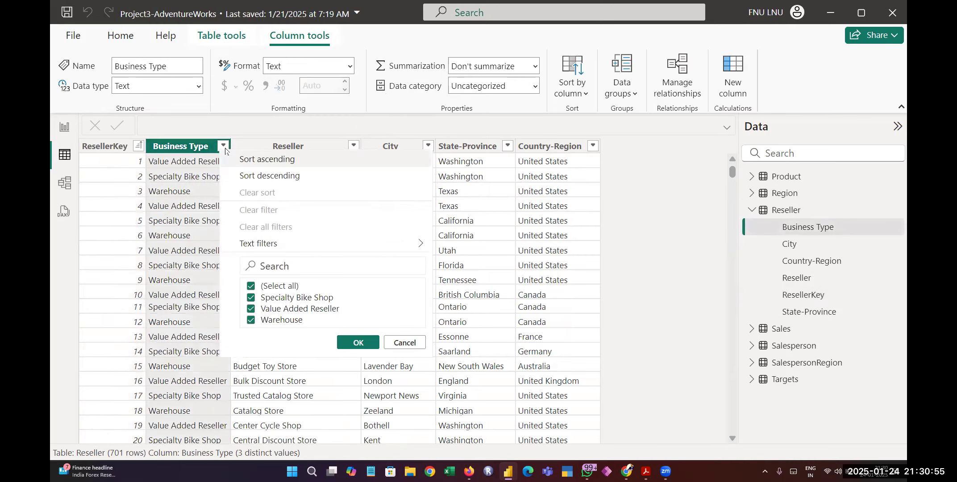
pyautogui.click(358, 342)
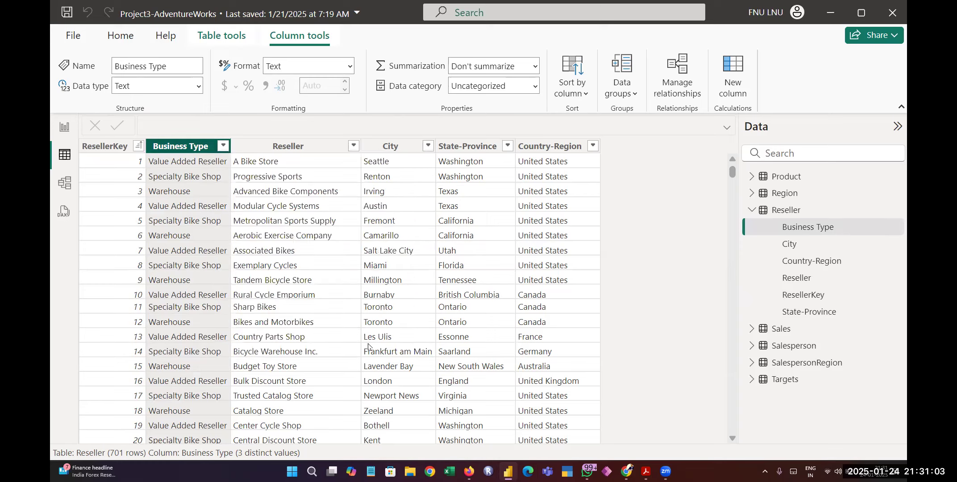
pyautogui.click(352, 148)
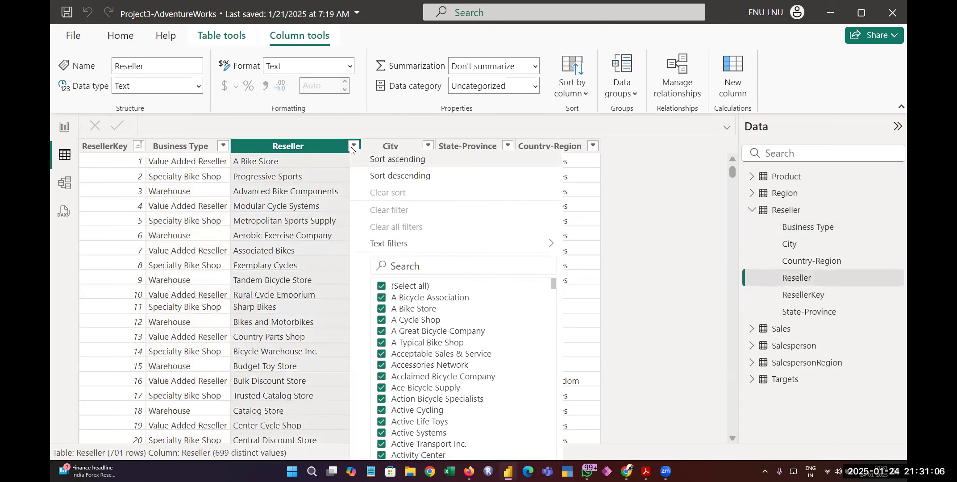
pyautogui.scroll(-20, 473, 308)
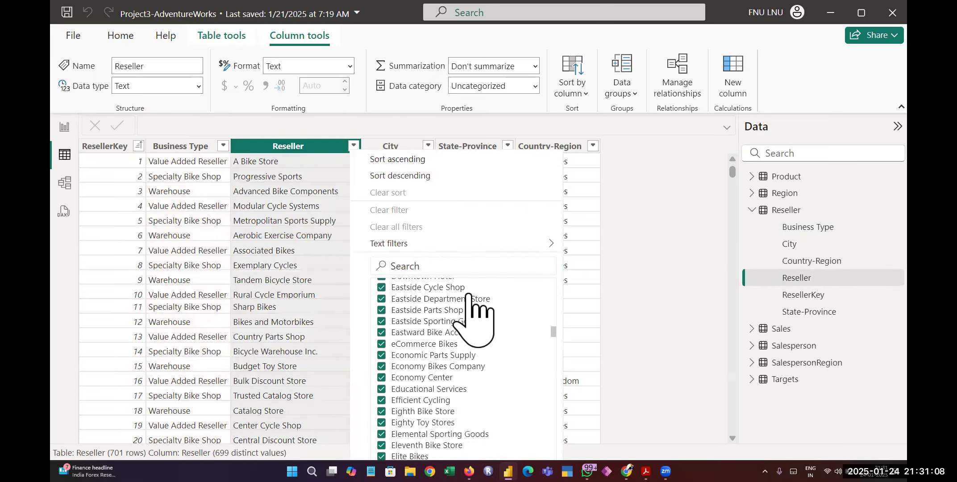
pyautogui.click(688, 179)
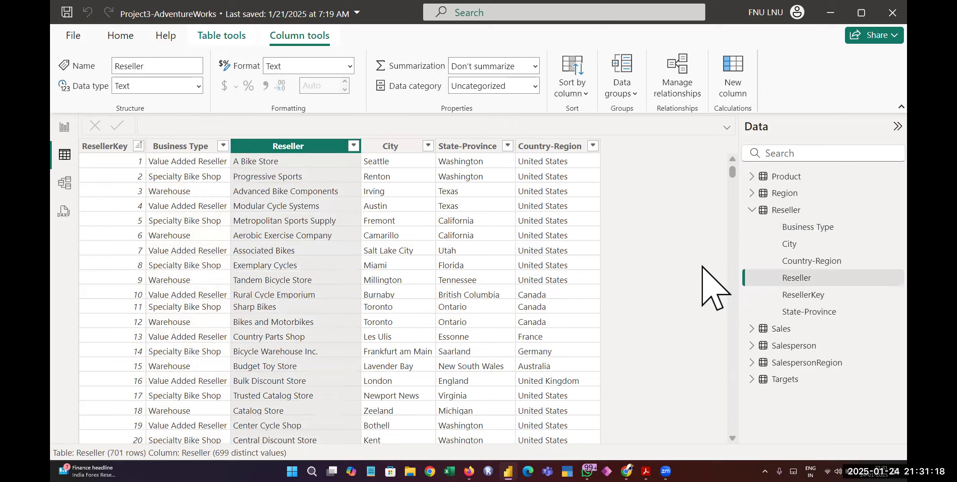
# Collapse the Reseller fields, expand the Sales fields and show the Sales table's rows.
pyautogui.click(751, 210)
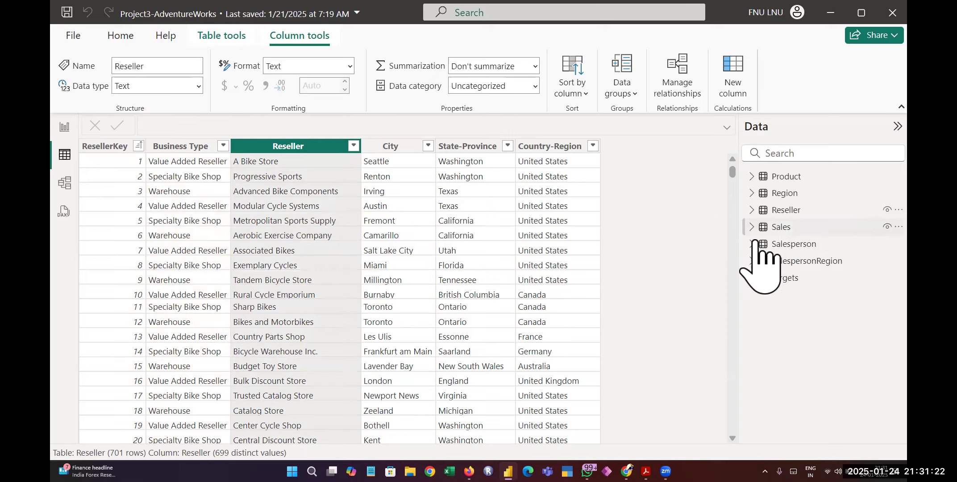
pyautogui.click(752, 227)
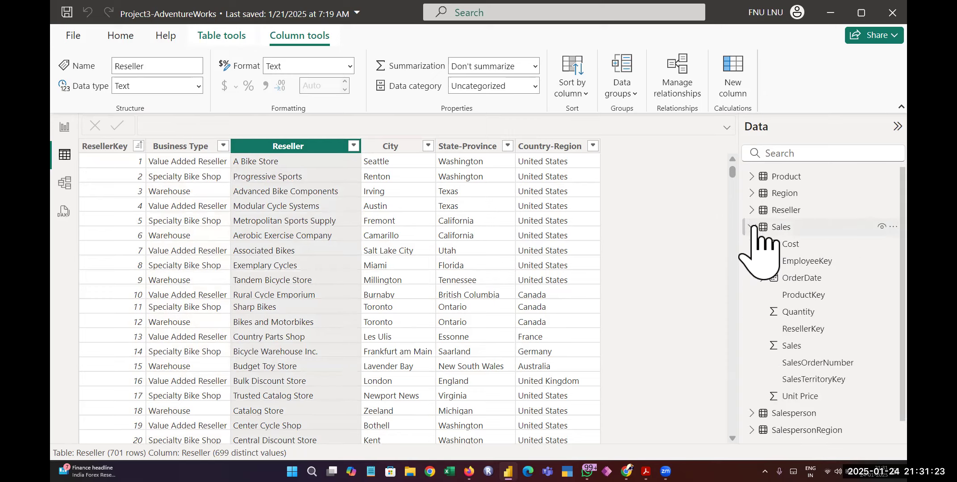
pyautogui.click(780, 227)
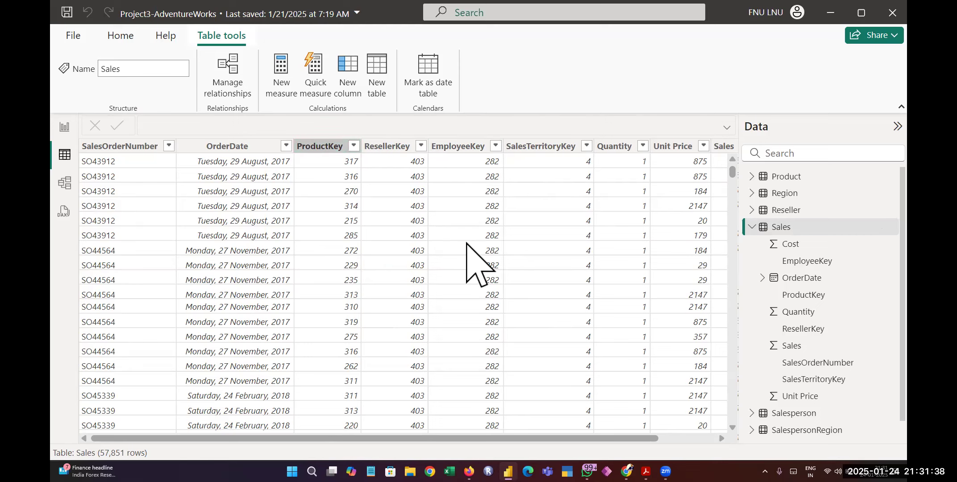
# Examine the Sales table's Quantity, Unit Price, Sales and Cost columns, comparing Unit Price with Sales.
pyautogui.hscroll(1, 532, 263)
pyautogui.hscroll(3, 532, 263)
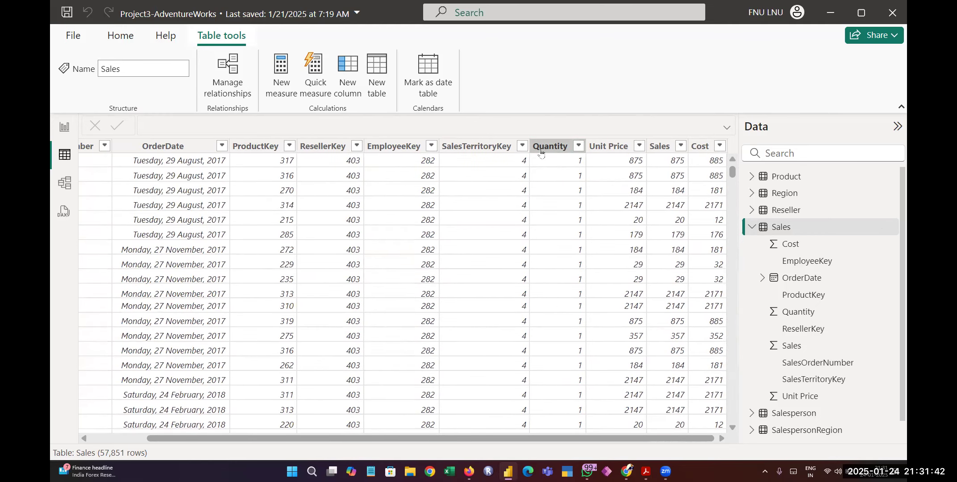
pyautogui.click(556, 146)
pyautogui.click(602, 148)
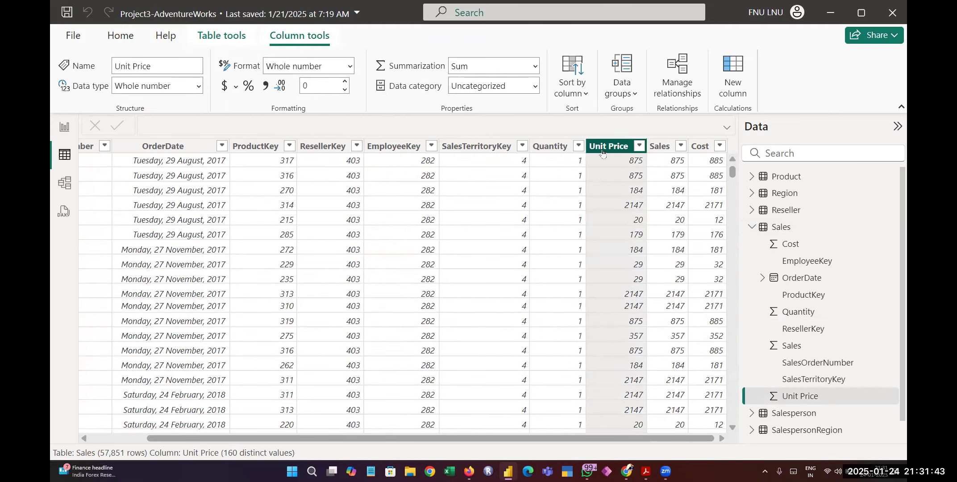
pyautogui.click(659, 147)
pyautogui.click(700, 146)
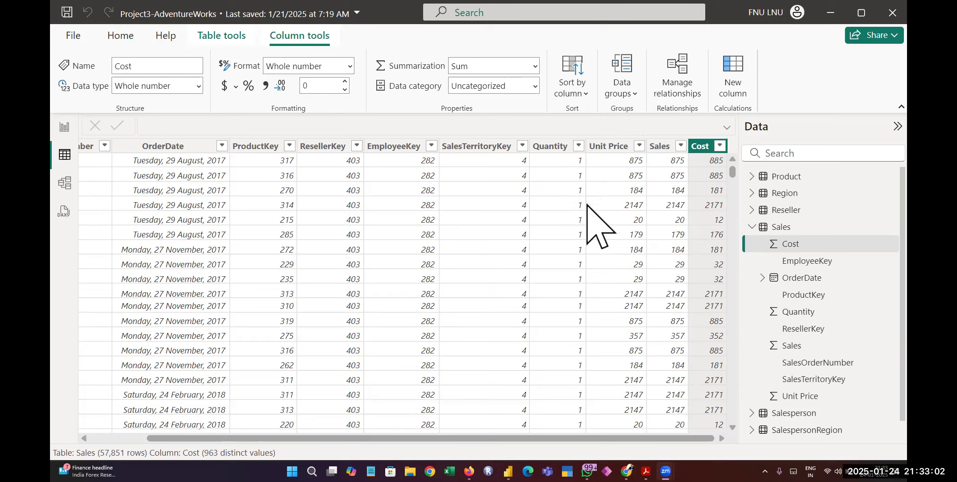
pyautogui.click(615, 204)
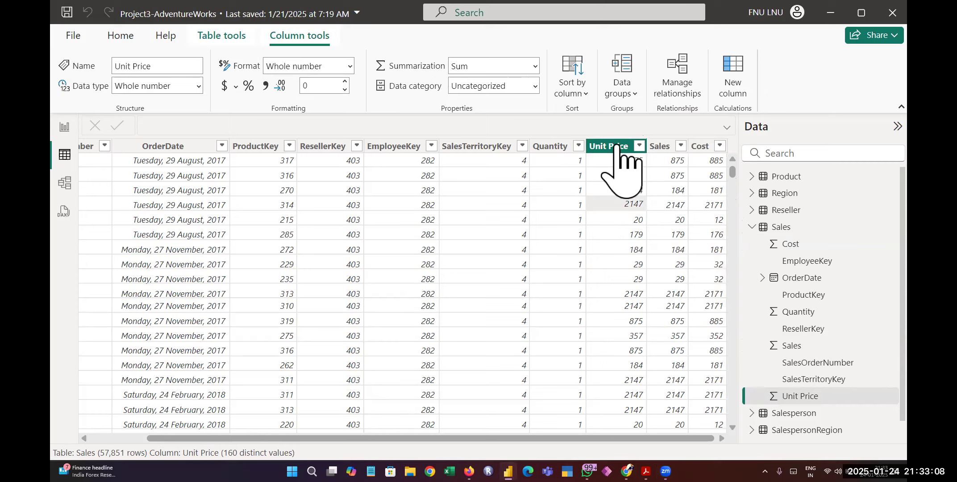
pyautogui.click(655, 146)
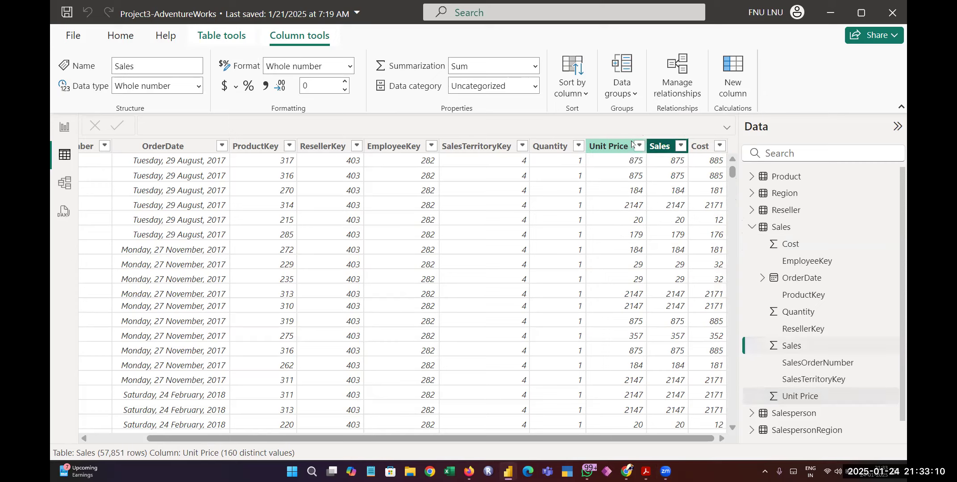
# Compare the Unit Price and Sales columns with Quantity across the rows of the Sales table.
pyautogui.click(627, 145)
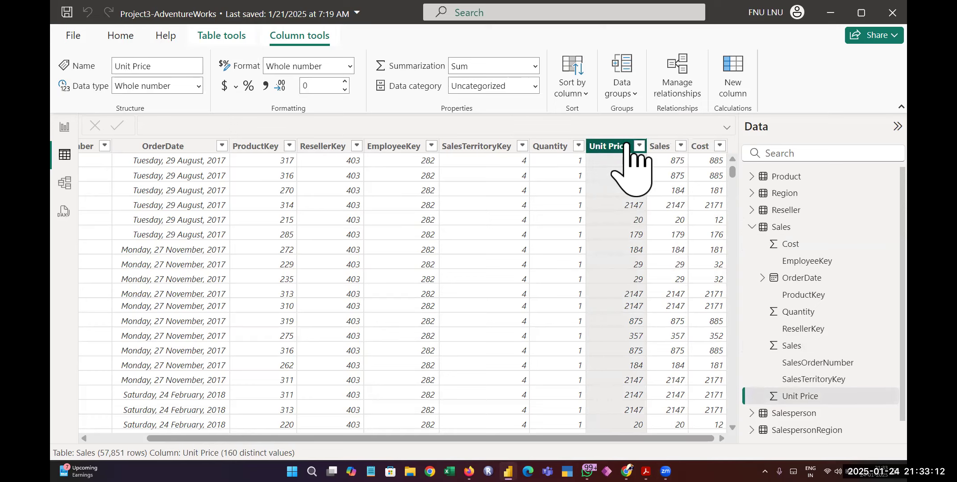
pyautogui.click(659, 146)
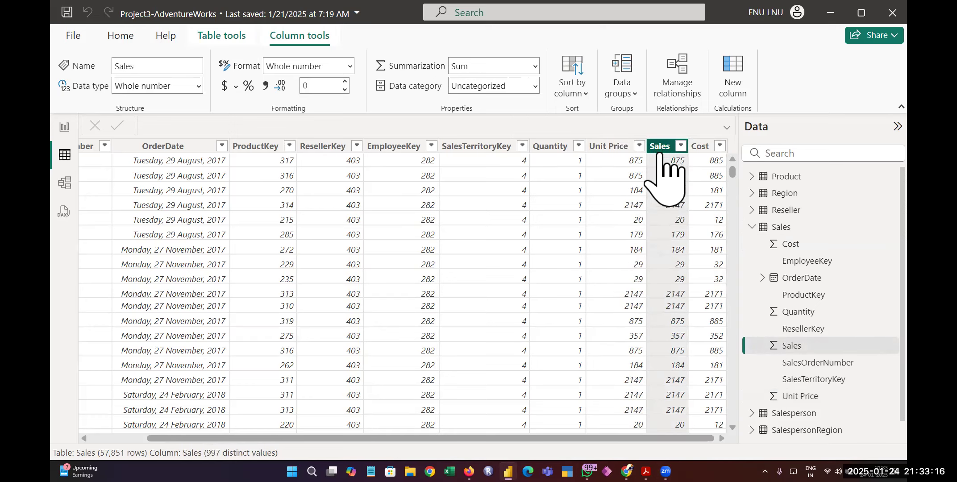
pyautogui.scroll(-10, 674, 319)
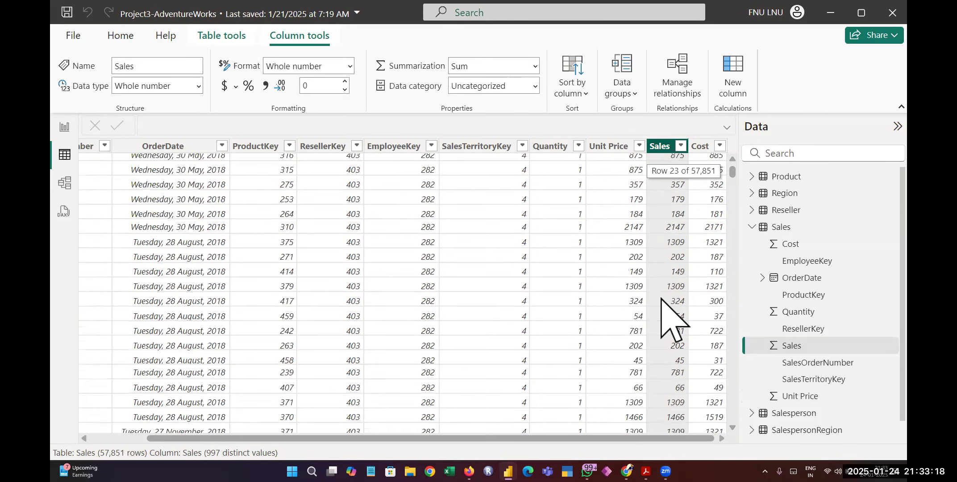
pyautogui.scroll(-4, 674, 319)
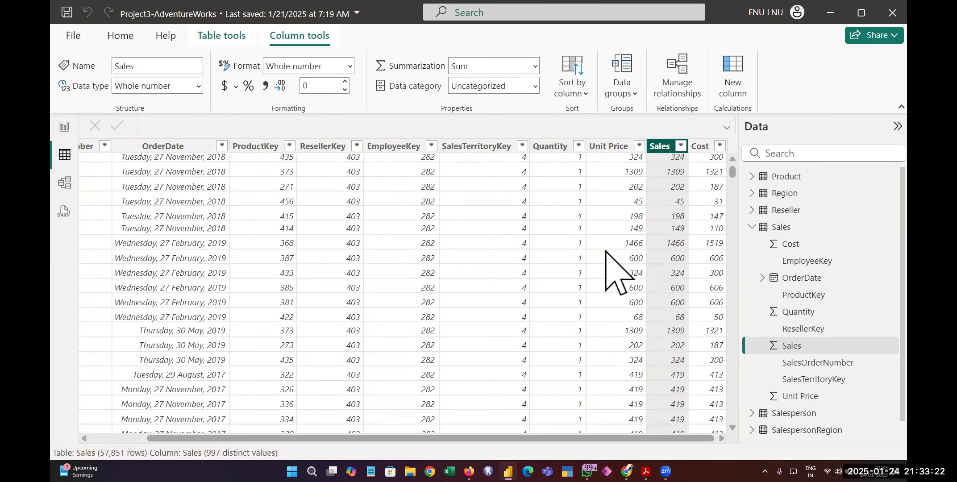
pyautogui.scroll(-12, 664, 277)
pyautogui.scroll(-7, 676, 297)
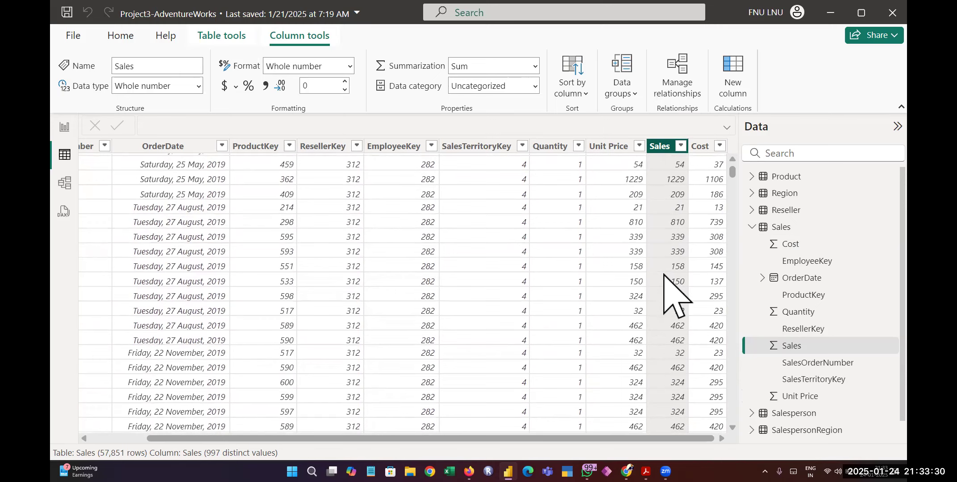
pyautogui.scroll(15, 676, 297)
pyautogui.scroll(15, 676, 296)
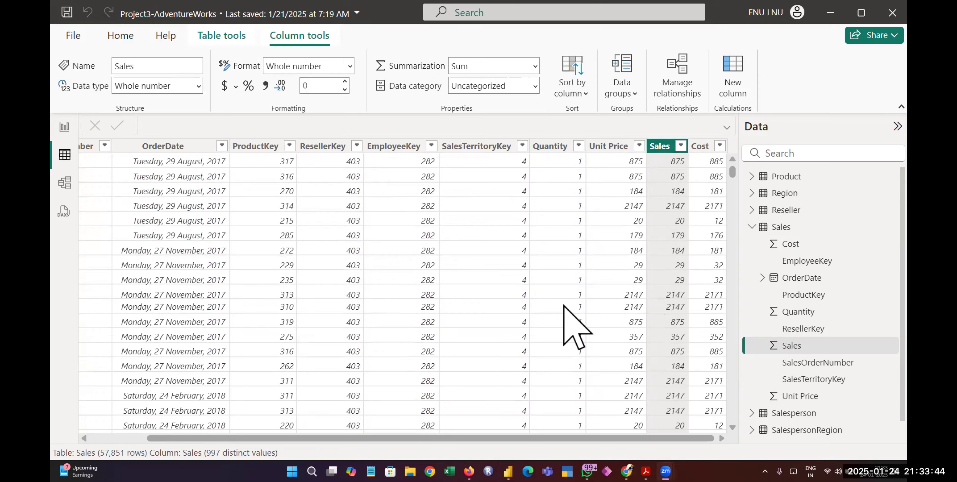
pyautogui.scroll(-10, 563, 307)
pyautogui.scroll(-10, 564, 308)
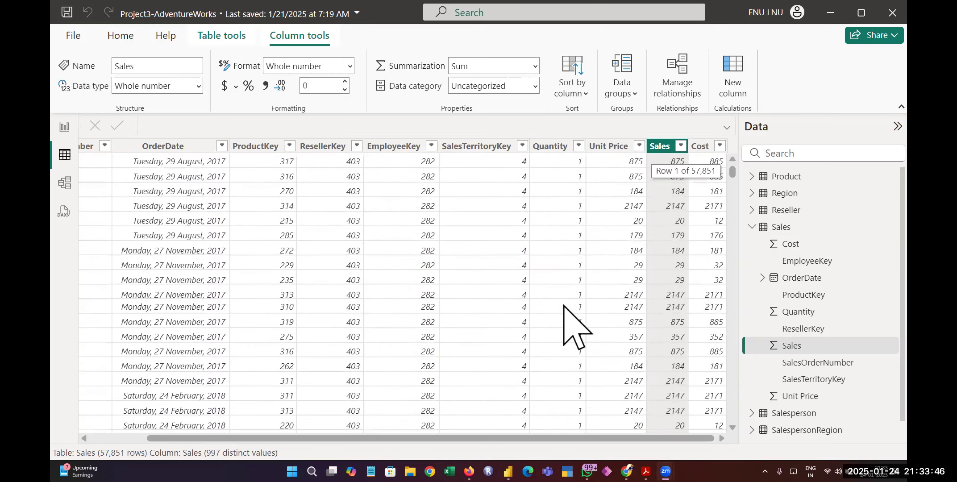
# Filter the Sales table's Quantity column to show only rows with the value 2.
pyautogui.click(578, 147)
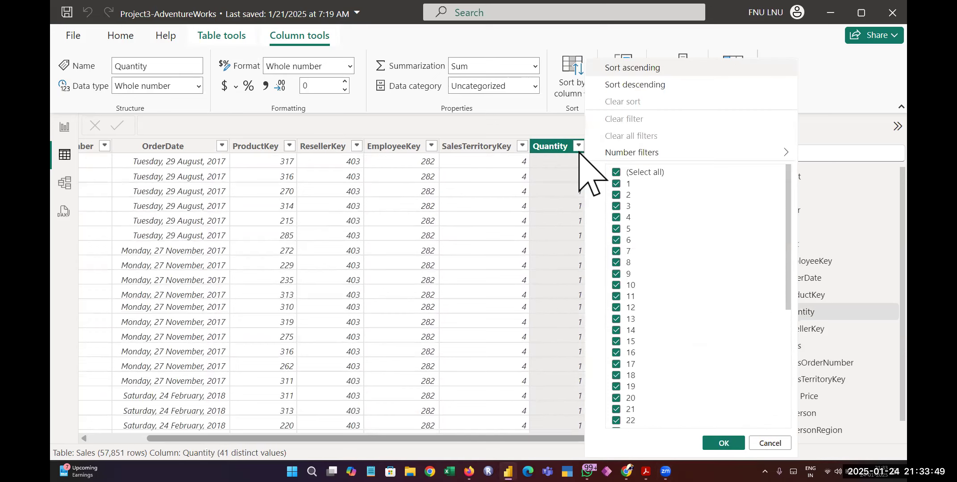
pyautogui.click(616, 172)
pyautogui.click(616, 195)
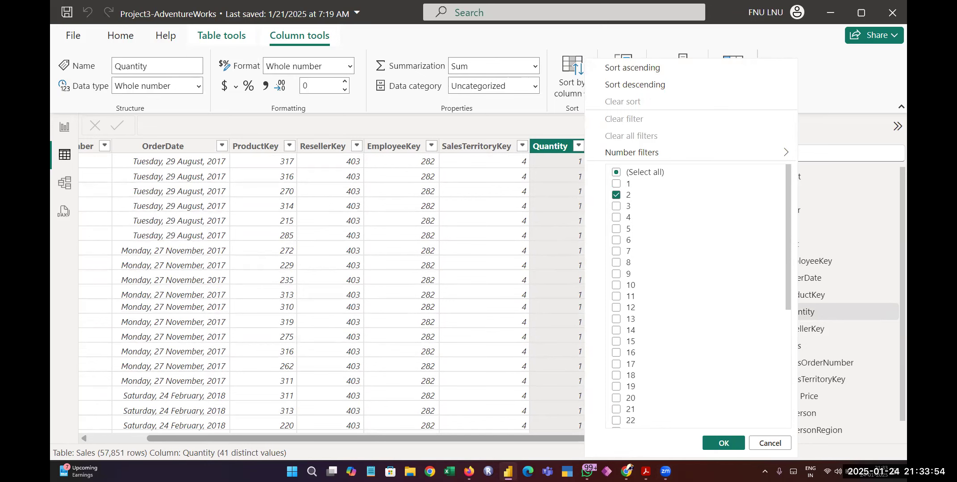
pyautogui.click(723, 443)
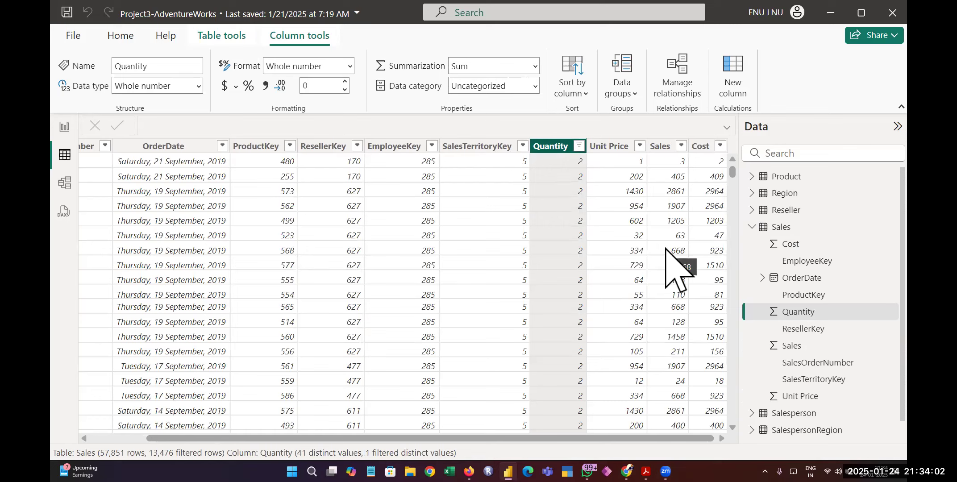
# Reselect all values in the Quantity column's filter to restore every row of the Sales table.
pyautogui.click(579, 147)
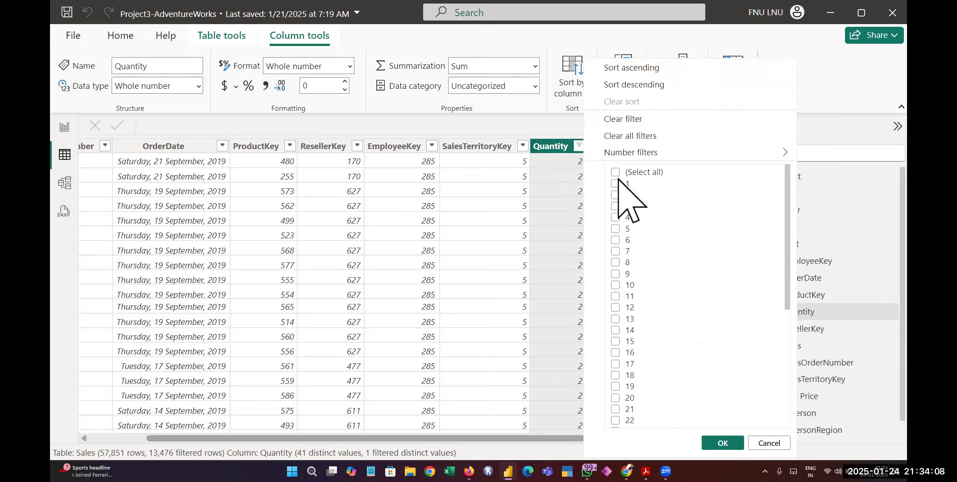
pyautogui.click(615, 172)
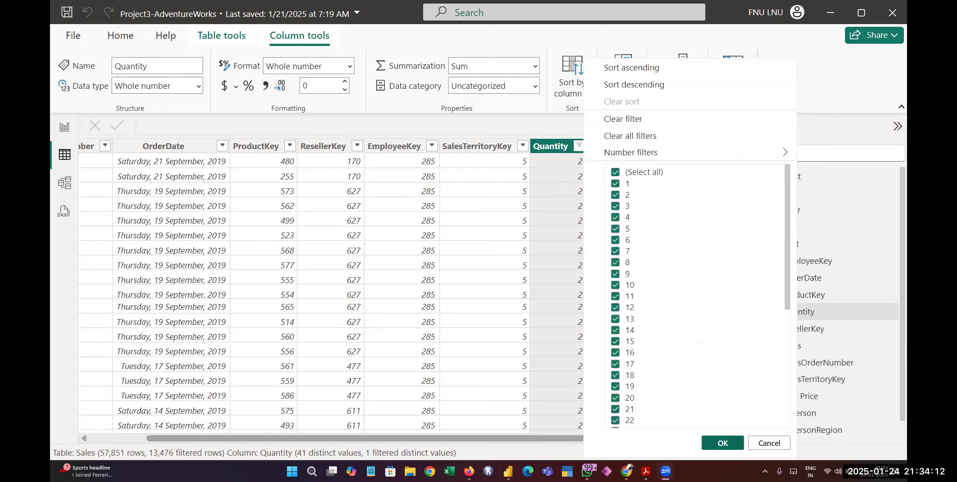
pyautogui.click(722, 443)
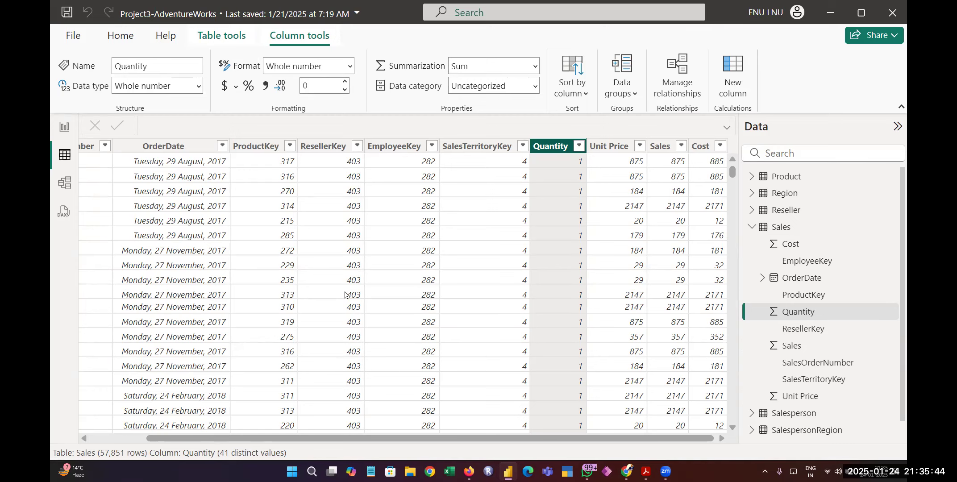
# Glance over the Sales table's SalesOrderNumber column and collapse the Sales table's field list.
pyautogui.hscroll(-3, 345, 299)
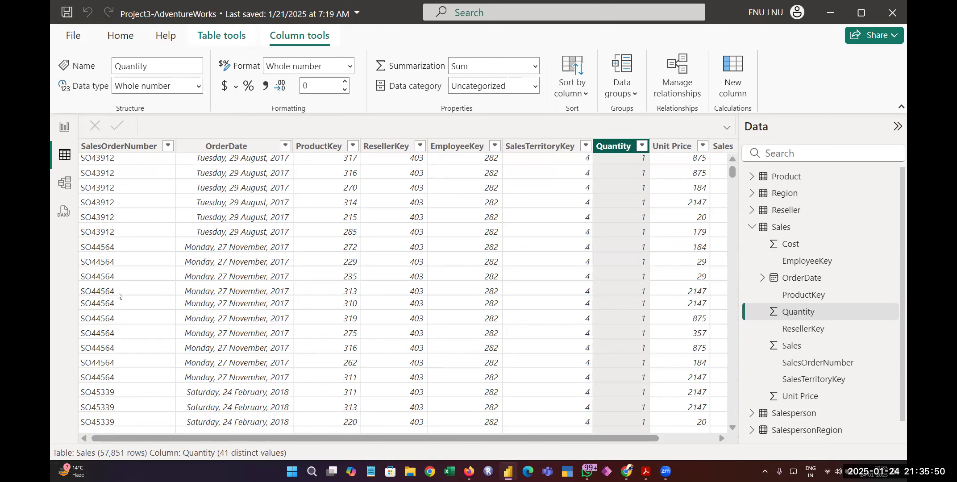
pyautogui.hscroll(3, 119, 295)
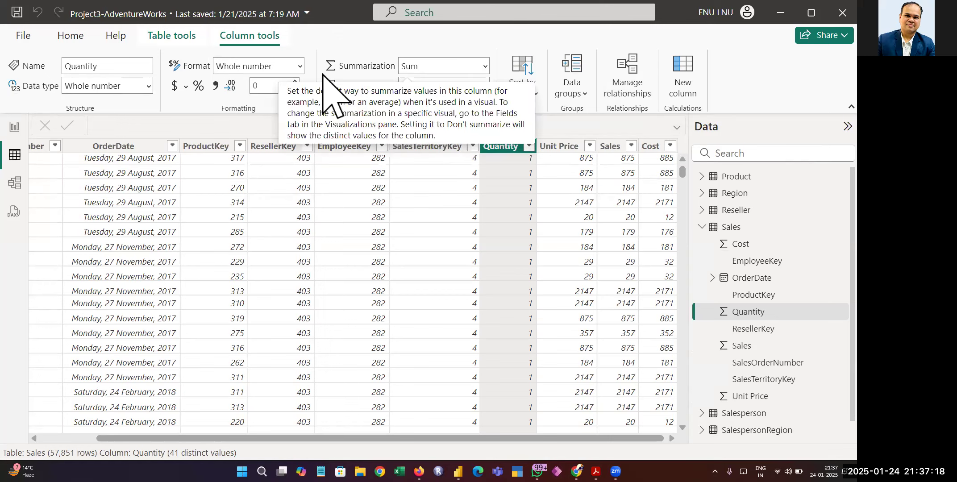
pyautogui.click(70, 36)
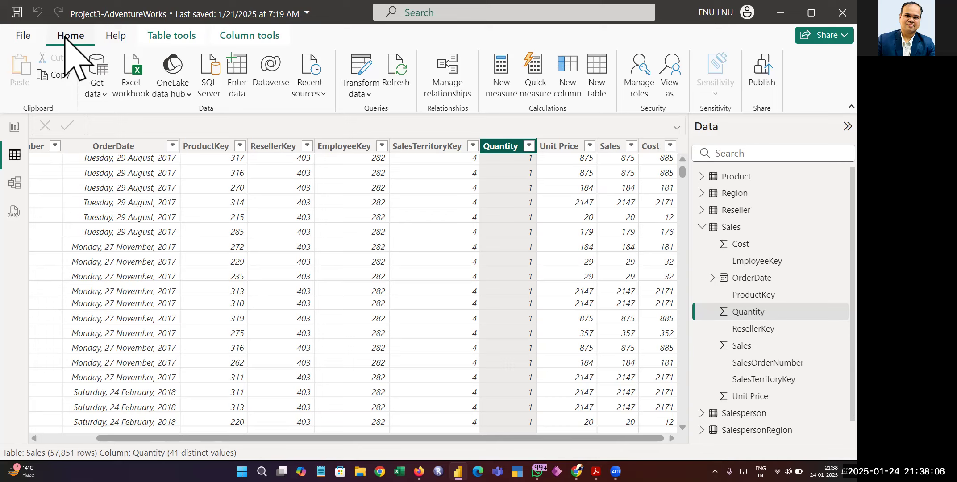
pyautogui.click(703, 227)
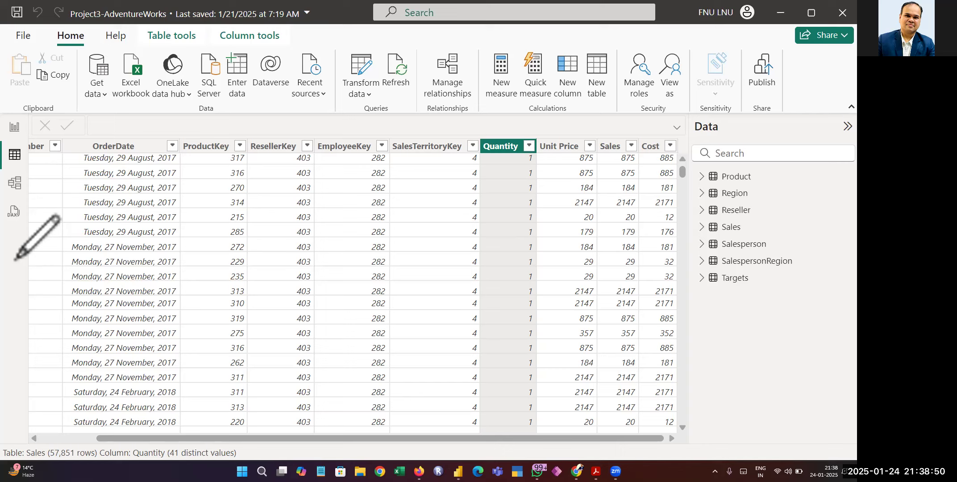
pyautogui.moveTo(477, 39)
pyautogui.mouseDown()
pyautogui.moveTo(608, 128)
pyautogui.moveTo(620, 117)
pyautogui.mouseUp()
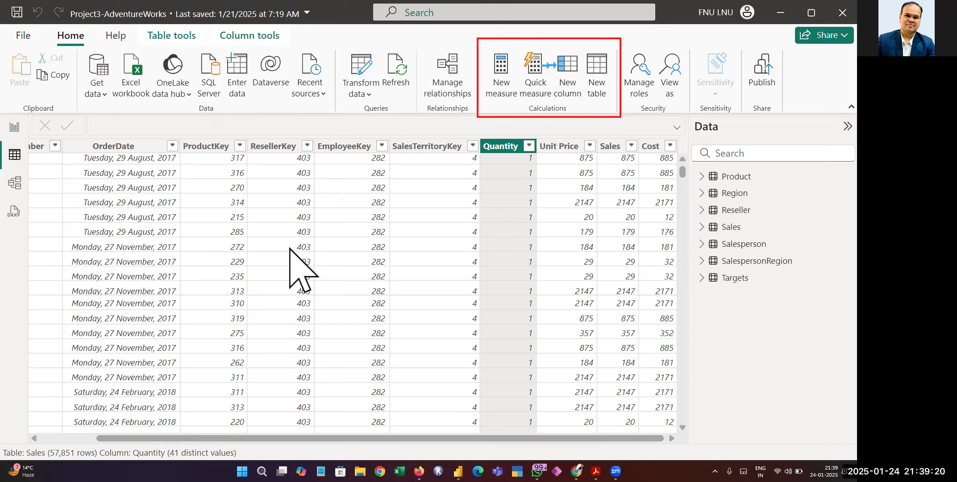
# Compare the calculation commands offered in Report view and Table view, with the Sales table selected in Table view.
pyautogui.click(15, 128)
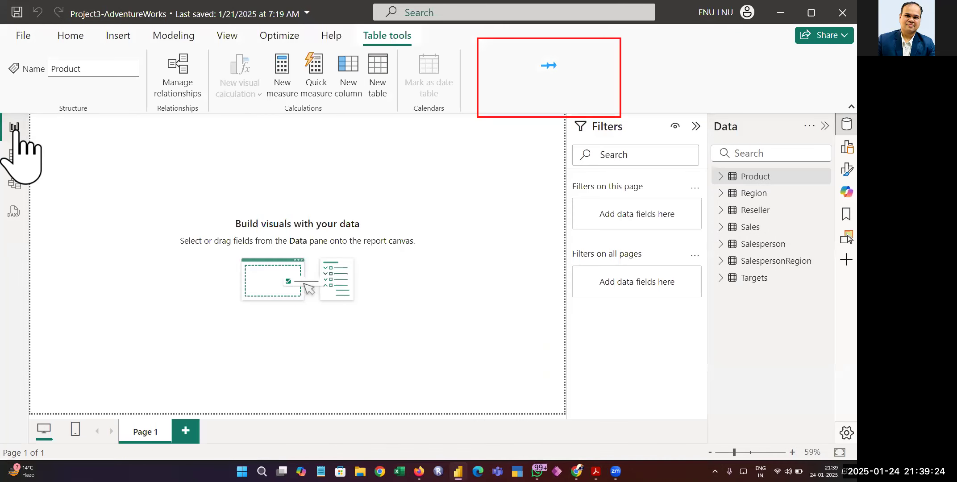
pyautogui.click(15, 156)
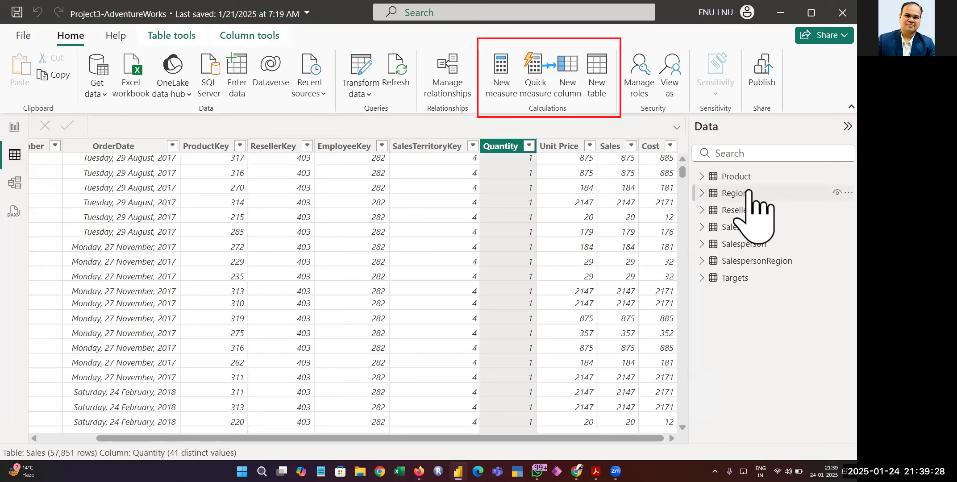
pyautogui.click(725, 229)
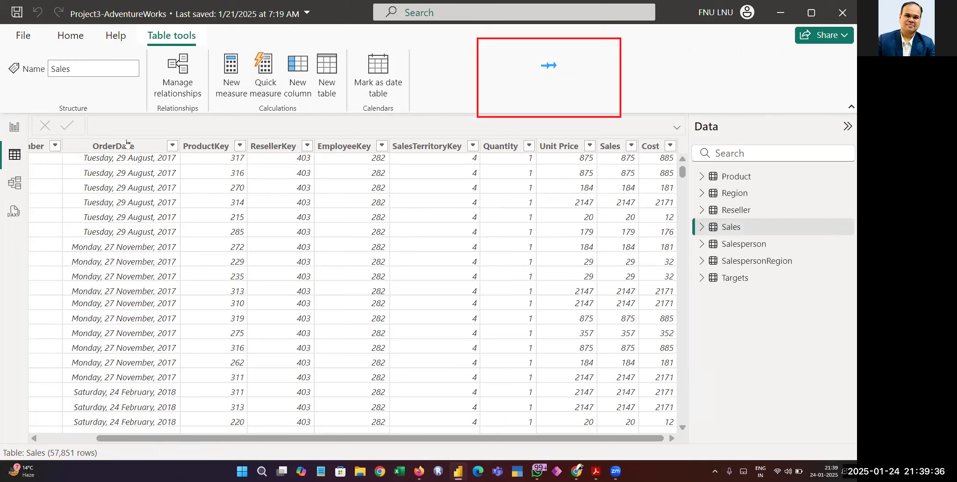
pyautogui.click(17, 129)
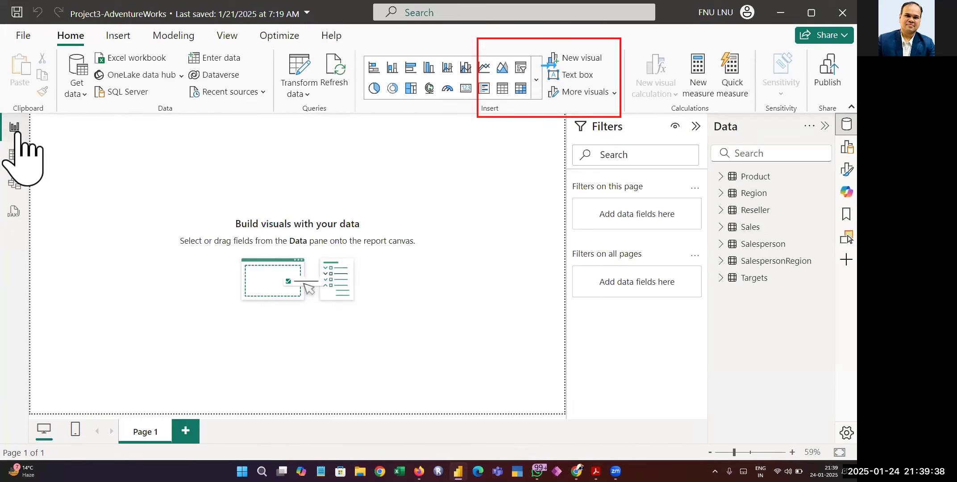
pyautogui.click(16, 147)
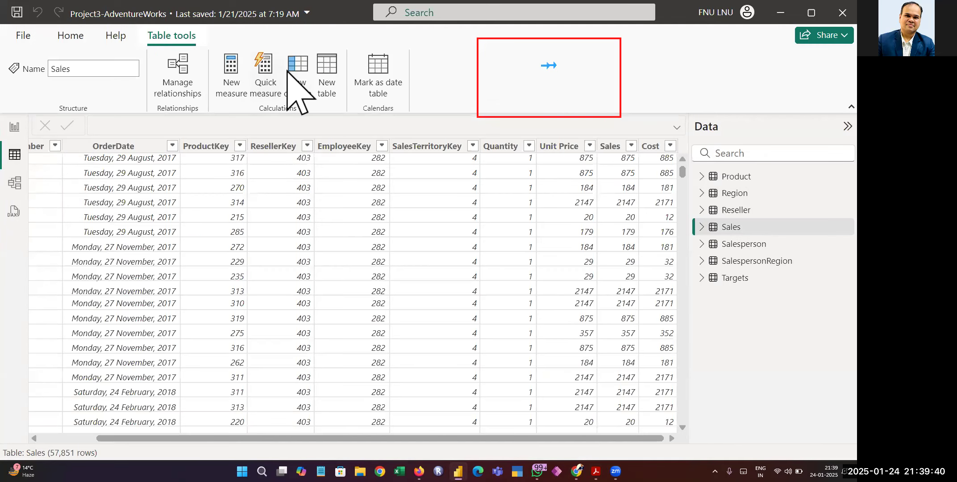
# Start a quick measure from the Sales table, review the available calculations and choose Subtraction.
pyautogui.click(71, 35)
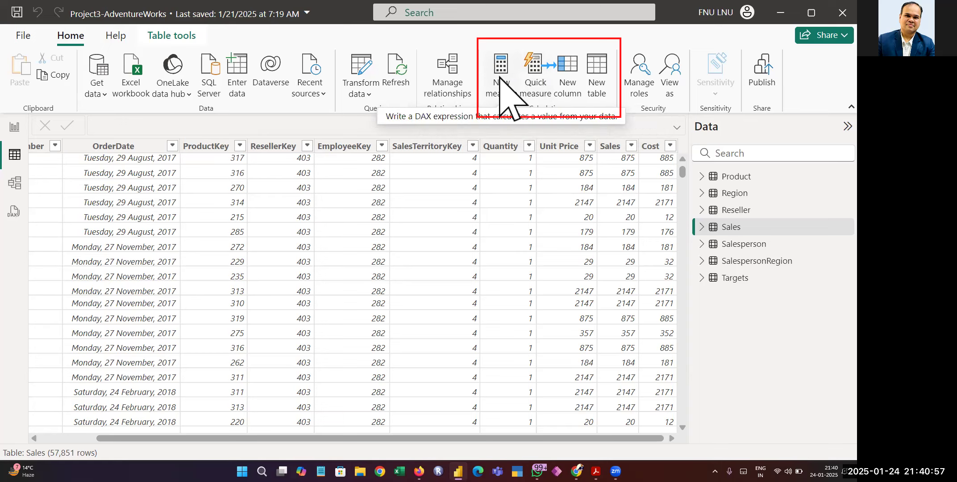
pyautogui.click(536, 85)
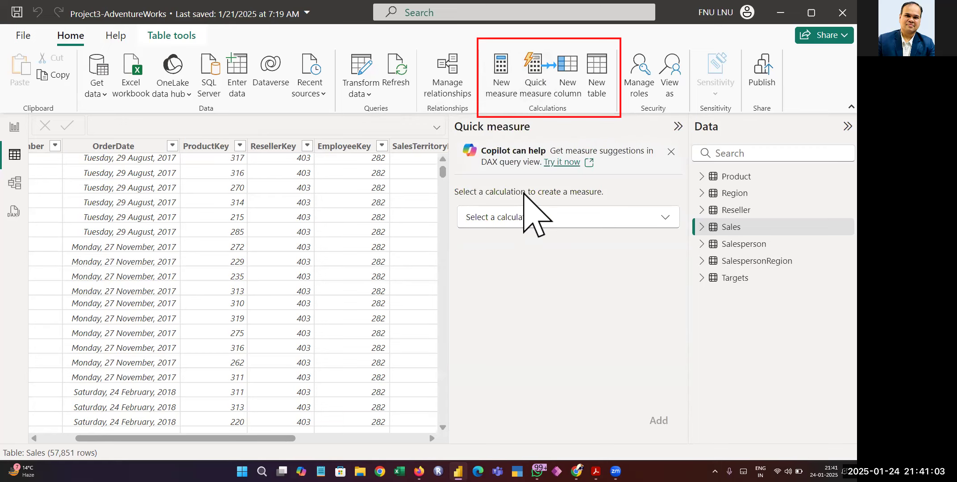
pyautogui.click(582, 215)
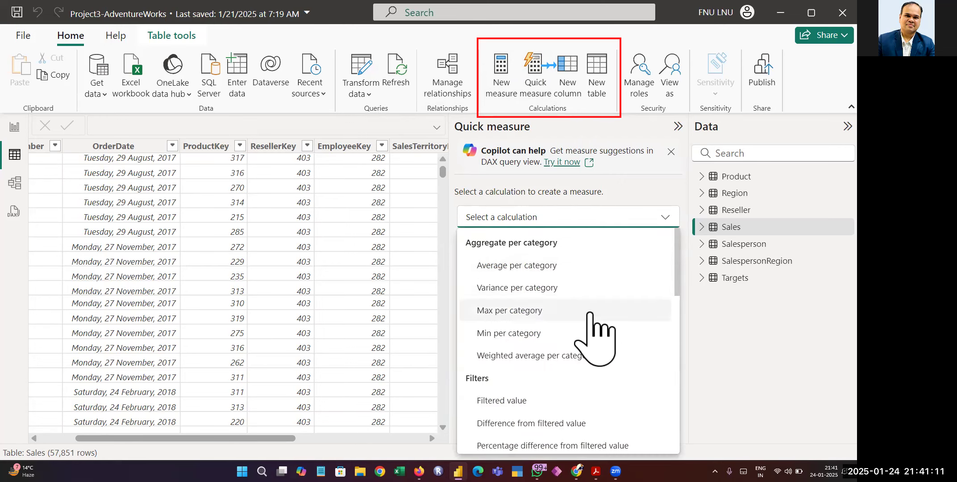
pyautogui.scroll(-2, 589, 357)
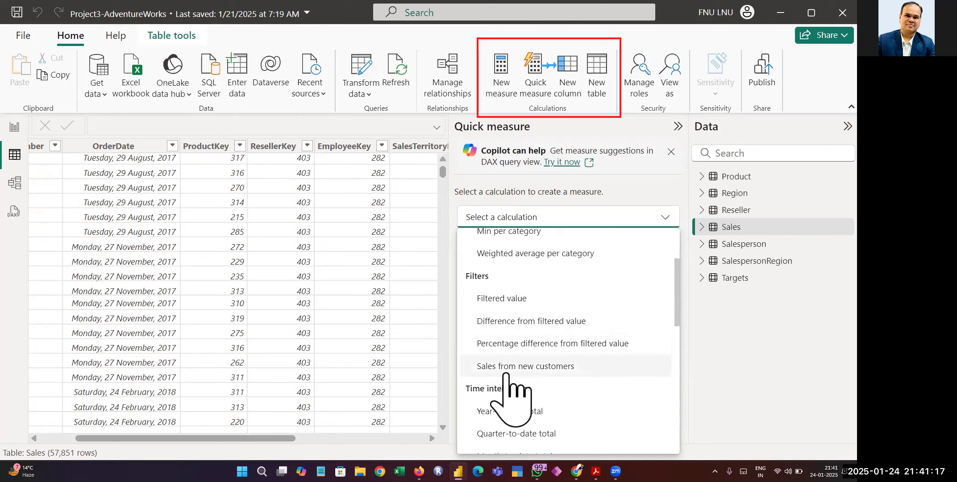
pyautogui.scroll(-4, 615, 371)
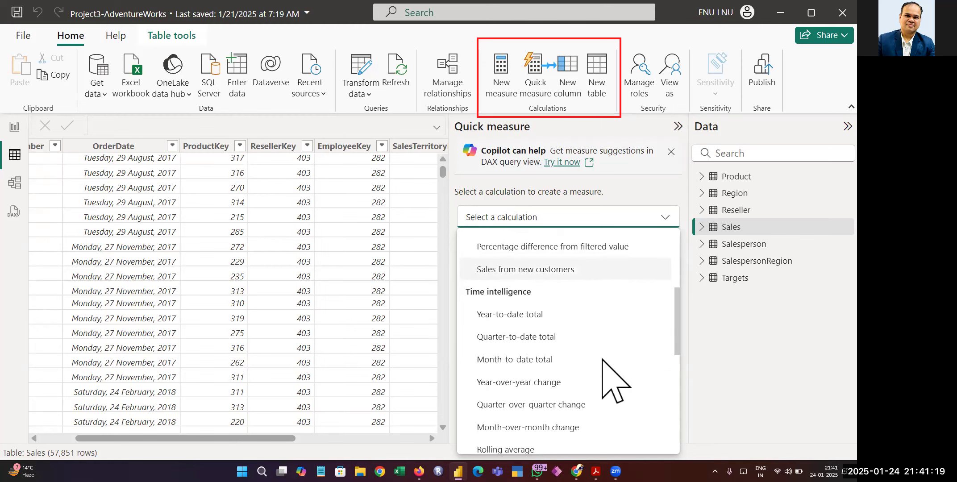
pyautogui.scroll(-2, 587, 296)
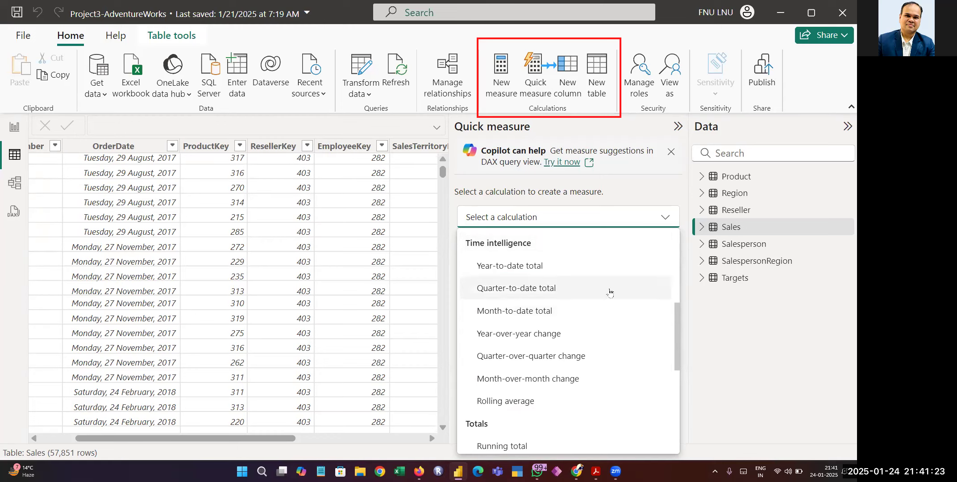
pyautogui.scroll(-3, 629, 304)
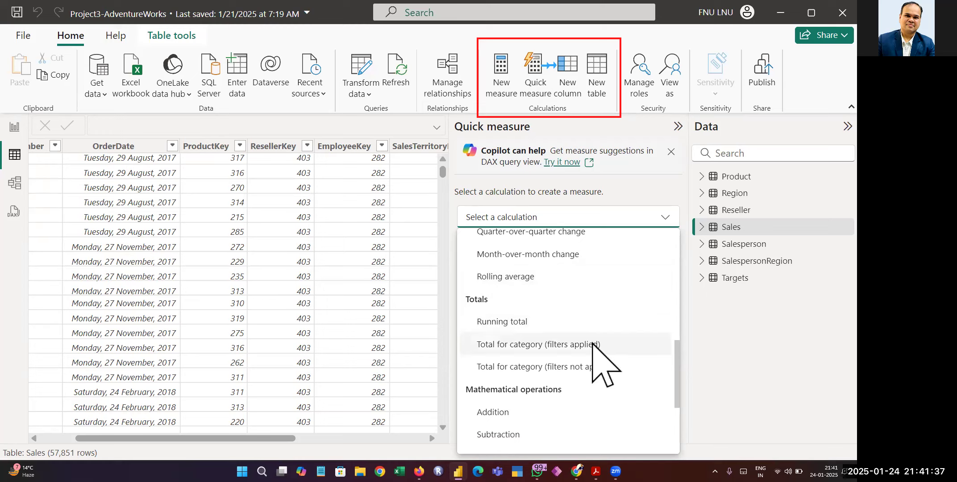
pyautogui.scroll(-5, 593, 372)
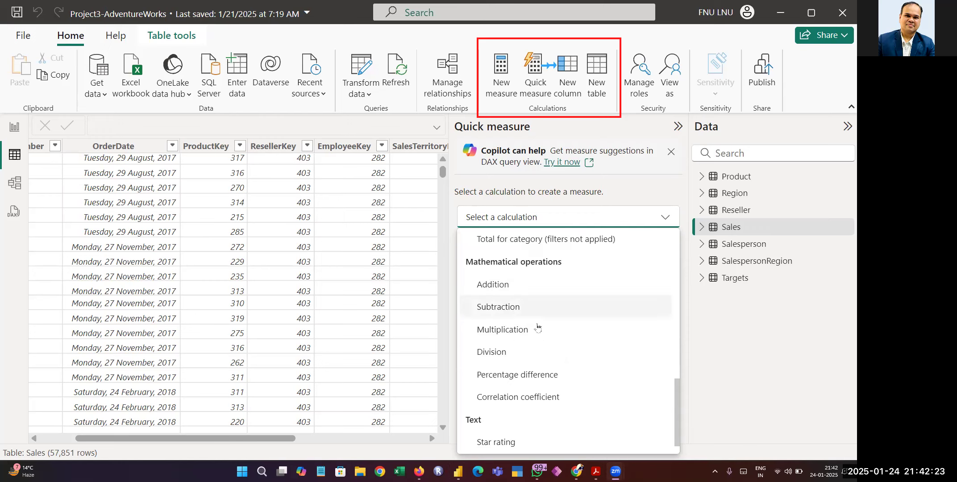
pyautogui.scroll(-1, 538, 328)
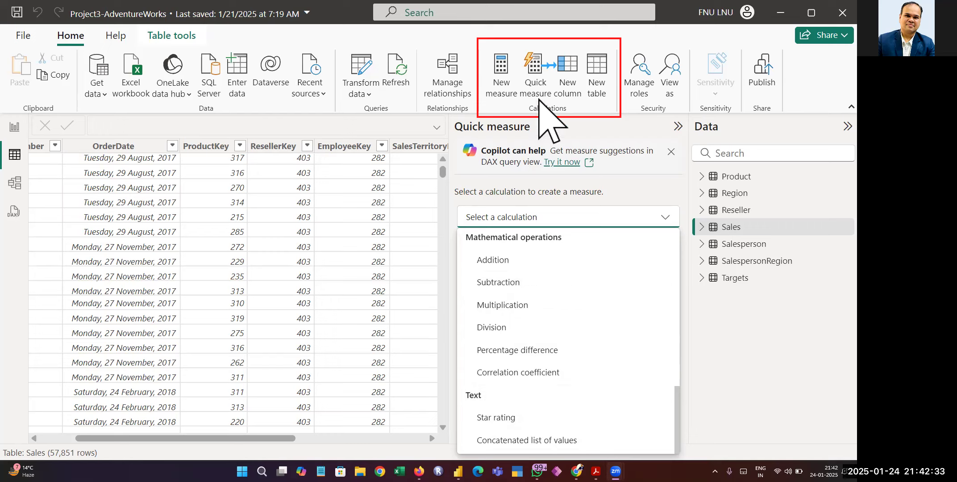
pyautogui.click(507, 283)
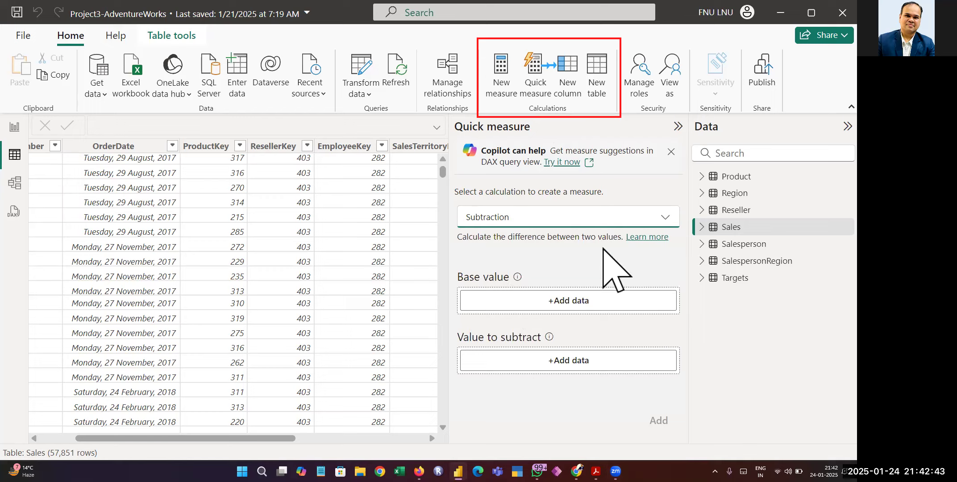
# Set the quick measure's base value to Sales and its value to subtract to Cost from the Sales table, and add the measure.
pyautogui.click(589, 300)
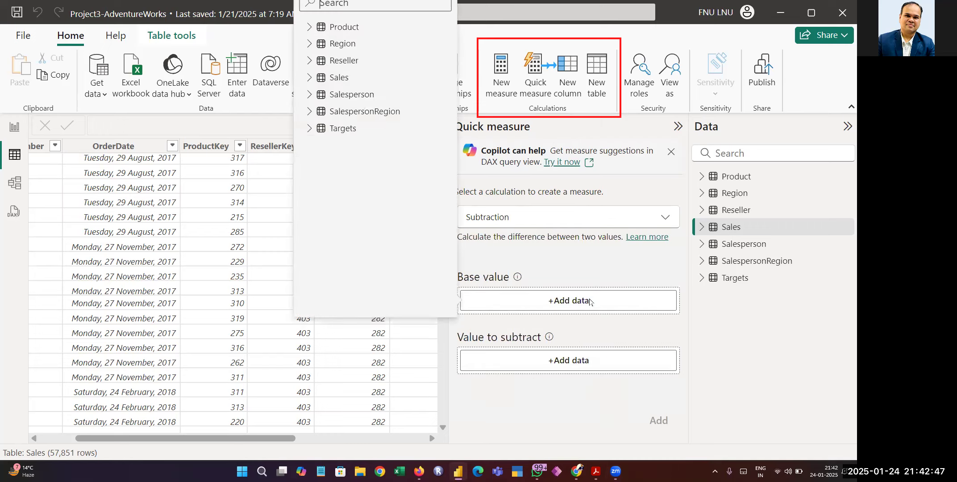
pyautogui.click(314, 78)
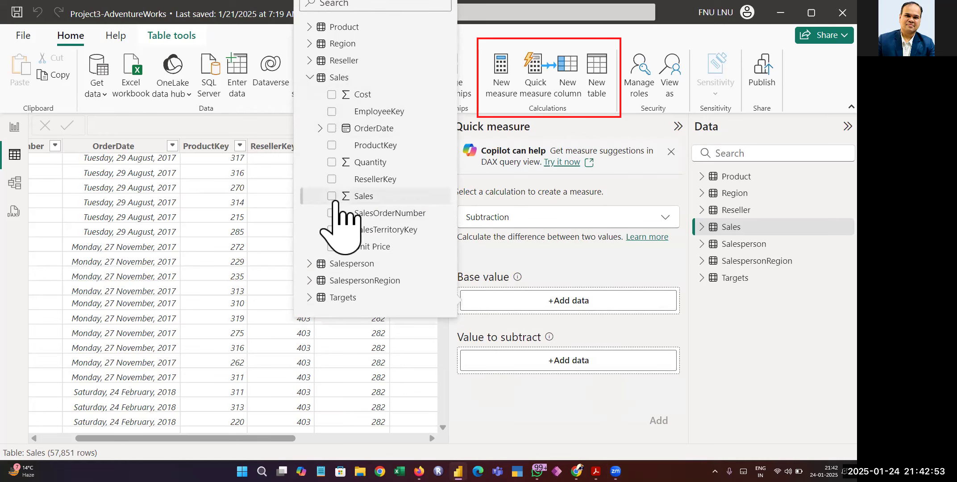
pyautogui.click(332, 196)
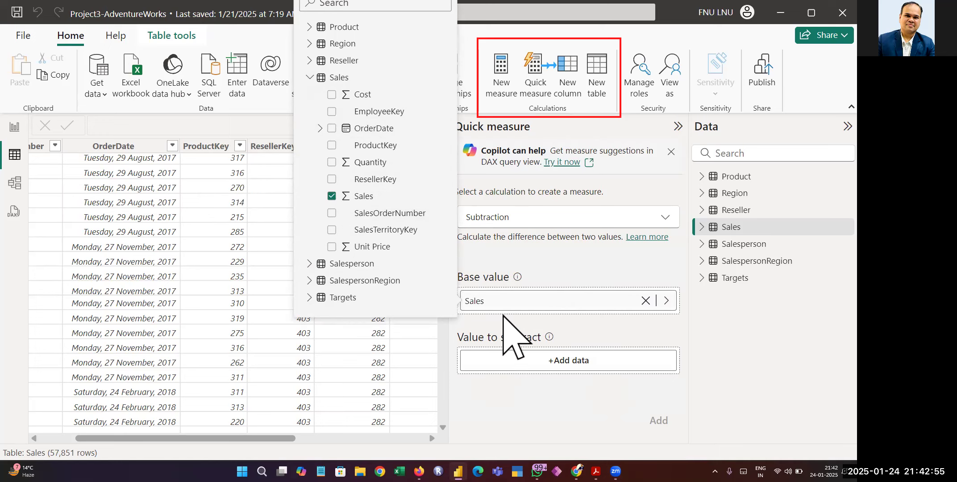
pyautogui.click(557, 361)
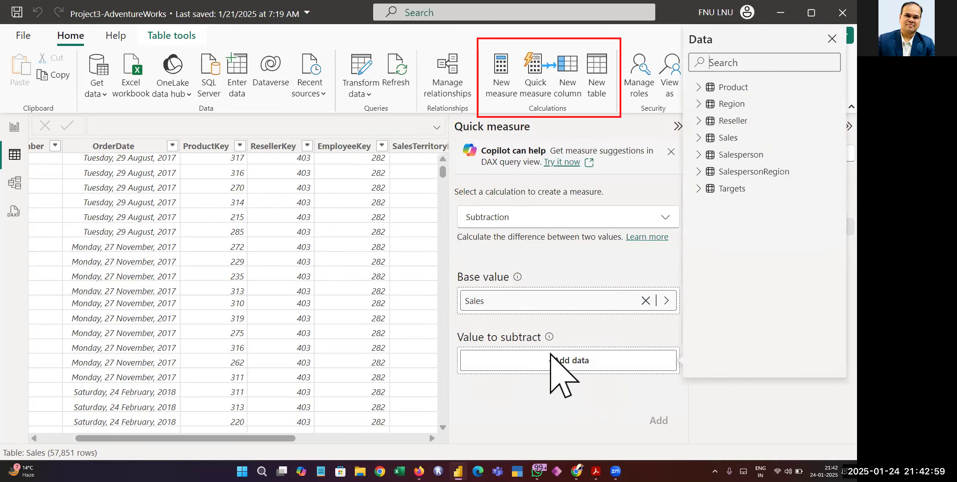
pyautogui.click(698, 138)
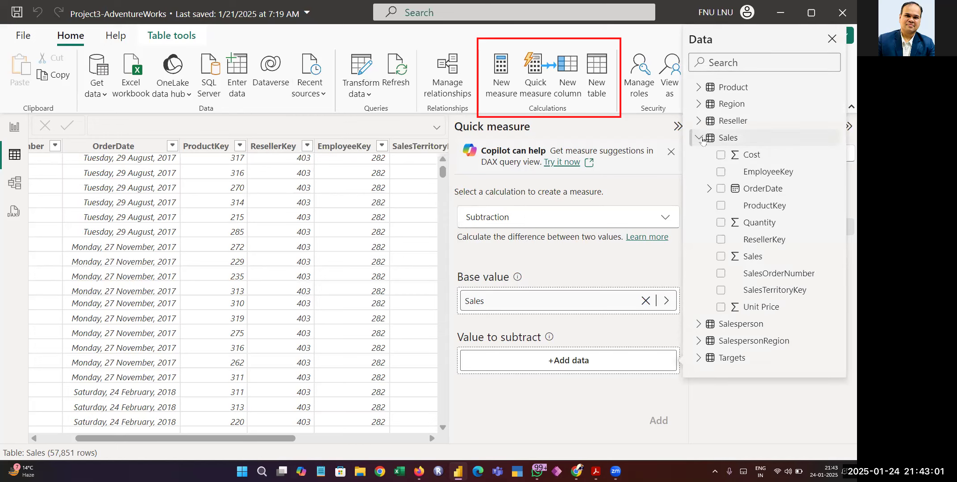
pyautogui.click(720, 154)
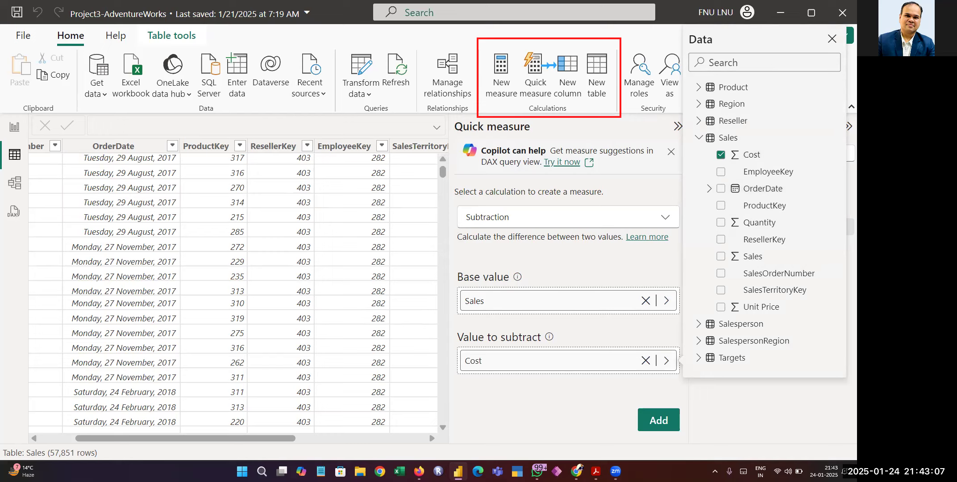
pyautogui.click(656, 423)
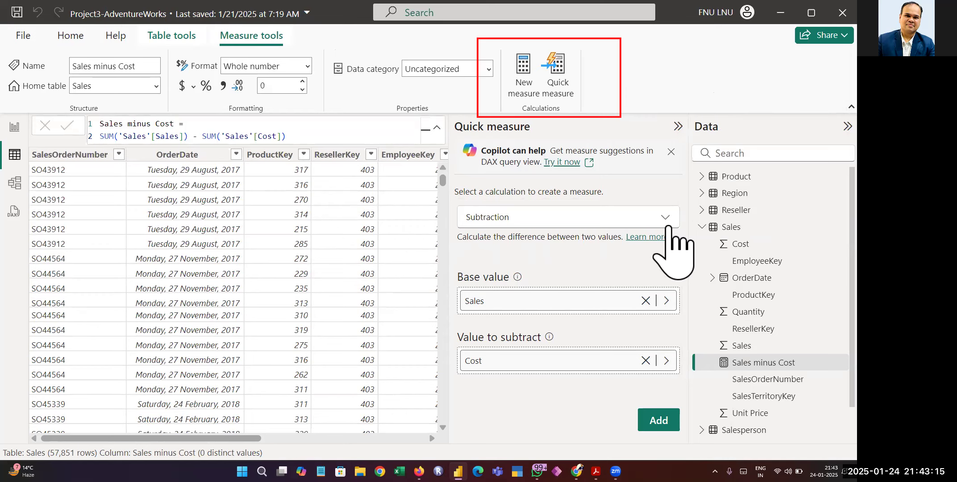
# Collapse the Quick measure and Data panes and look across all columns of the Sales table.
pyautogui.click(678, 127)
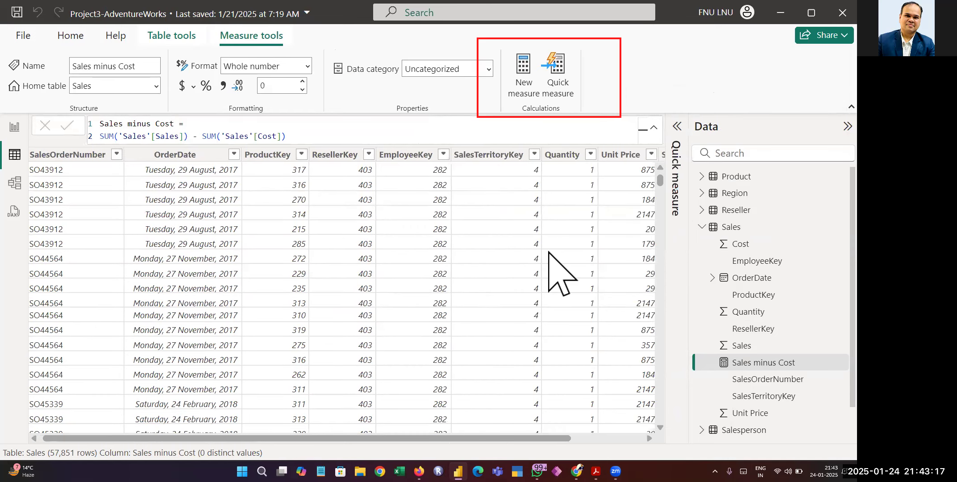
pyautogui.hscroll(2, 560, 281)
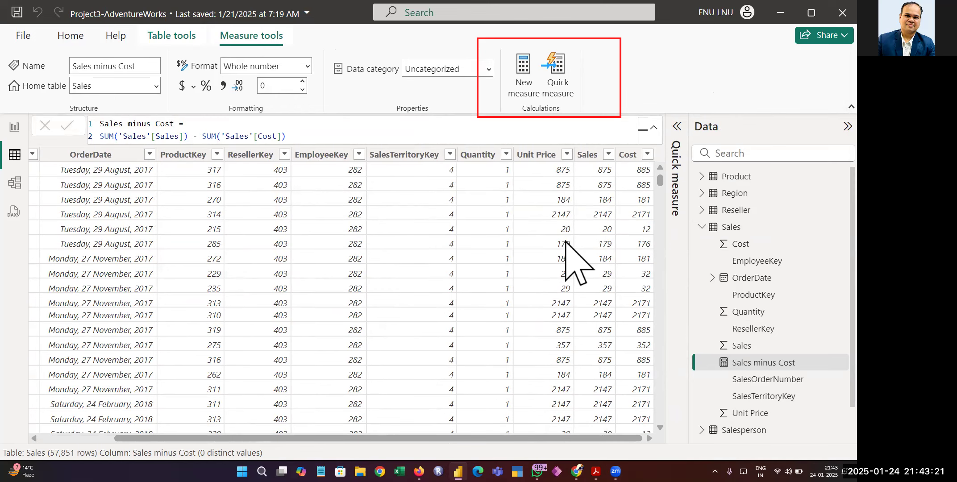
pyautogui.hscroll(-2, 566, 241)
pyautogui.hscroll(2, 566, 241)
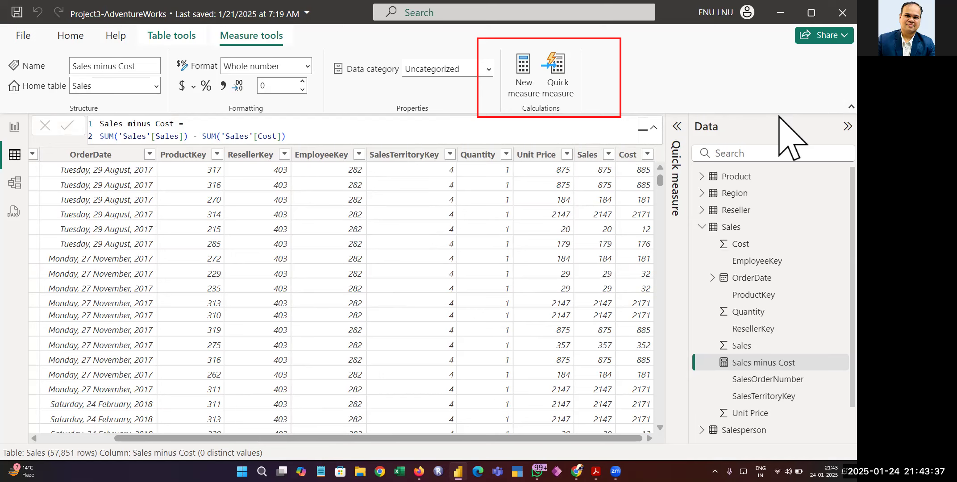
pyautogui.click(846, 126)
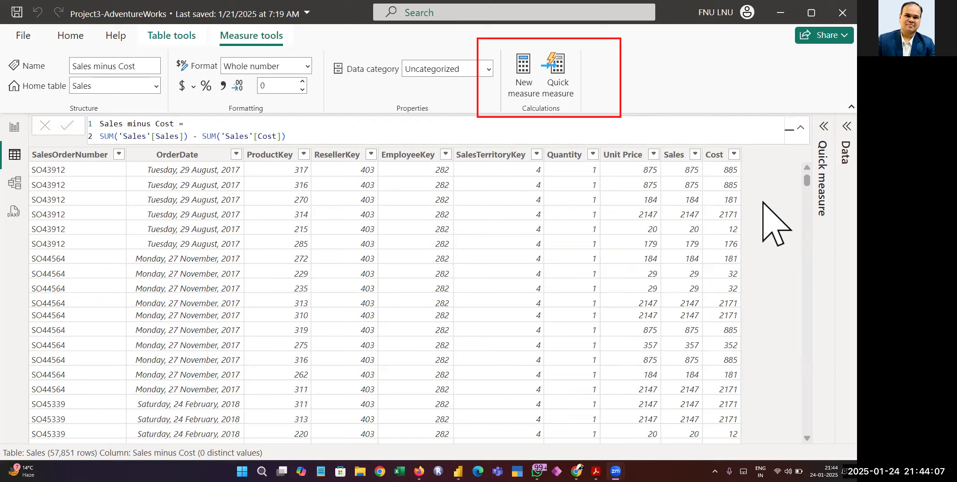
# Indent both lines of the Sales minus Cost formula by several tab stops and enlarge the formula text.
pyautogui.click(407, 124)
pyautogui.hotkey('ctrl', 'a')
pyautogui.press('Tab')
pyautogui.press('Tab')
pyautogui.press('Tab')
pyautogui.press('Tab')
pyautogui.press('Tab')
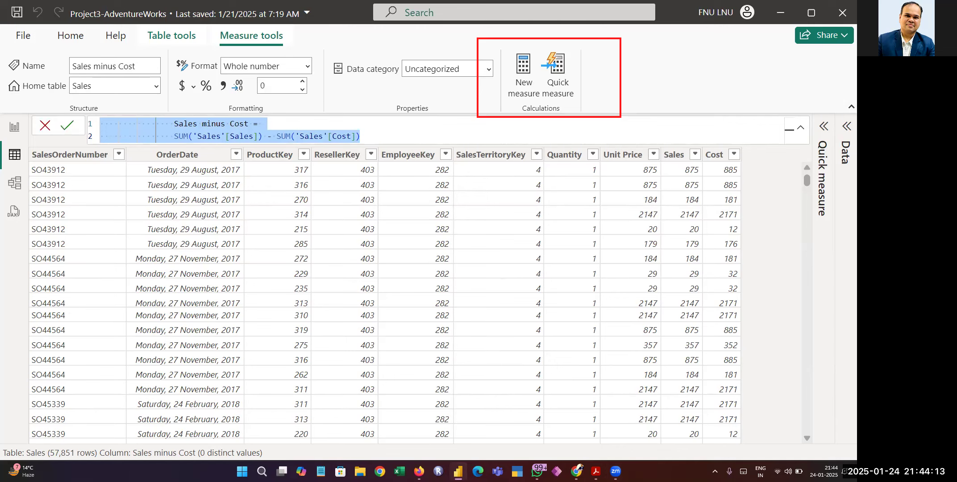
pyautogui.press('Tab')
pyautogui.press('Tab')
pyautogui.press('Tab')
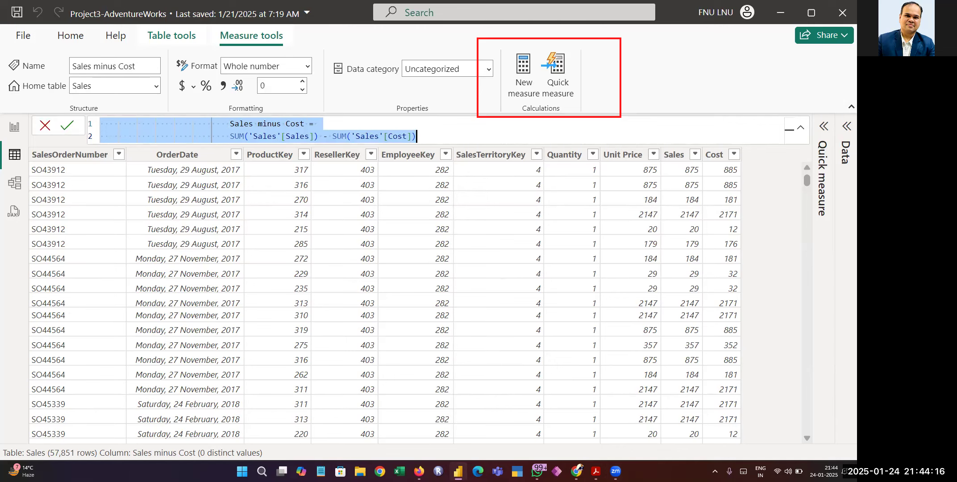
pyautogui.hotkey('ctrl', 'z')
pyautogui.hotkey('ctrl', '+')
pyautogui.hotkey('ctrl', '+')
pyautogui.hotkey('ctrl', '+')
pyautogui.hotkey('ctrl', '+')
pyautogui.hotkey('ctrl', '+')
pyautogui.hotkey('ctrl', '+')
pyautogui.hotkey('ctrl', '+')
pyautogui.hotkey('ctrl', '+')
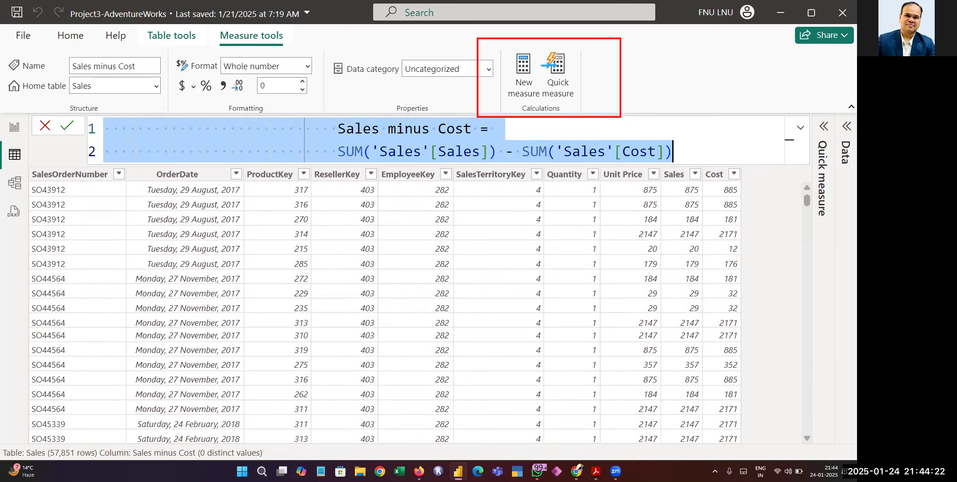
# Go through the Sales and Cost references in the Sales minus Cost formula and commit the formula.
pyautogui.click(321, 129)
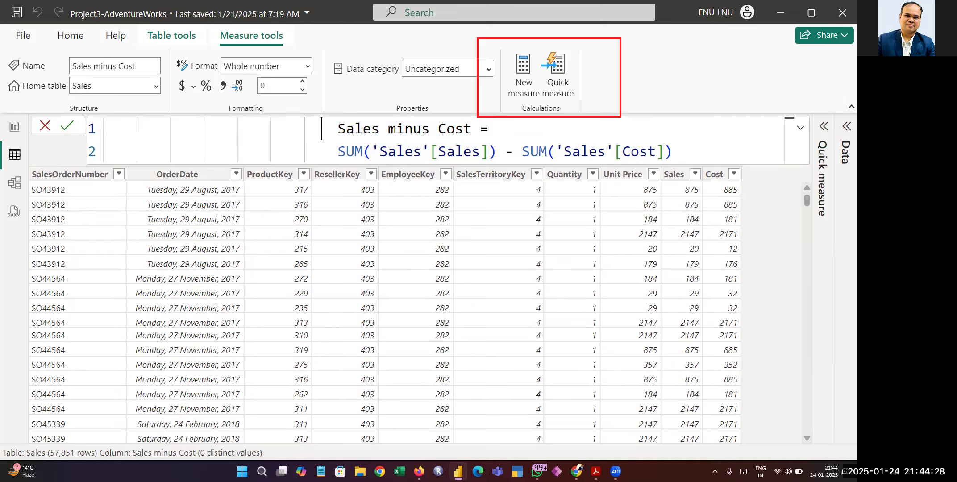
pyautogui.click(354, 151)
pyautogui.click(413, 151)
pyautogui.click(631, 152)
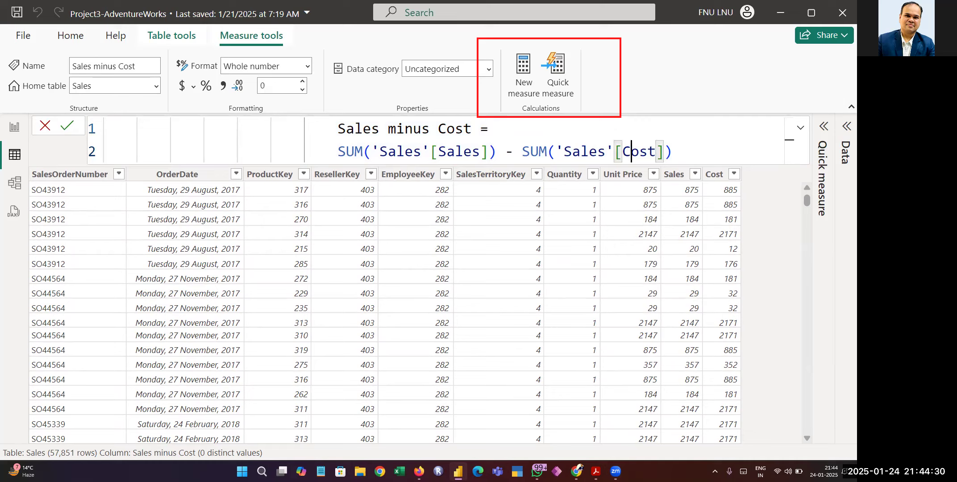
pyautogui.click(674, 151)
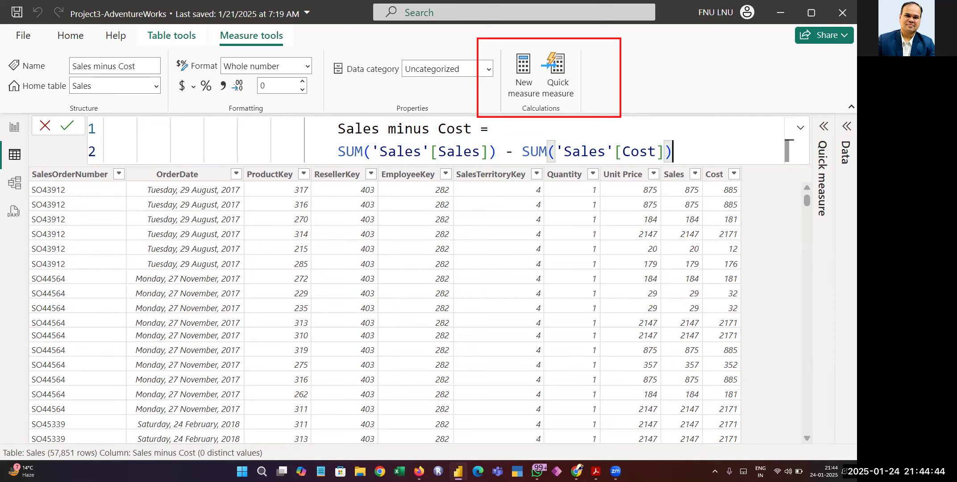
pyautogui.click(67, 126)
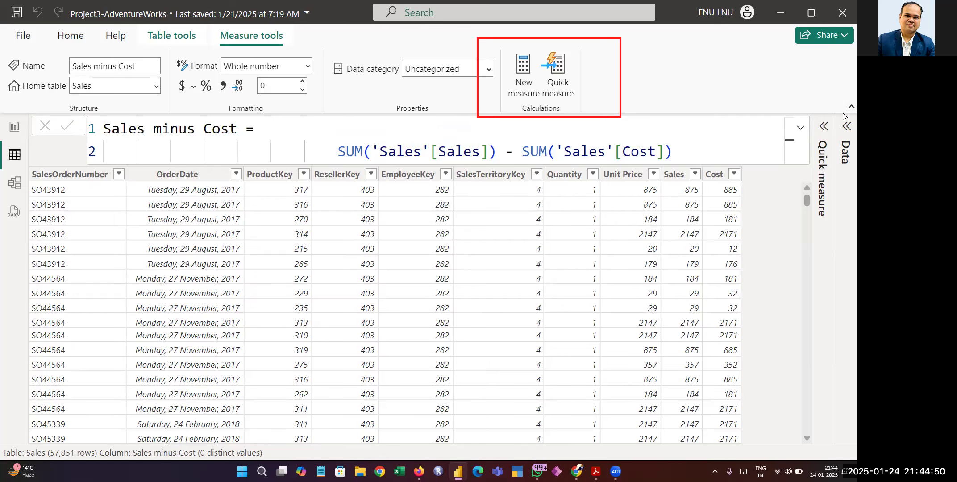
# Reopen the Data and Quick measure panes to review the subtraction's settings, and collapse both again.
pyautogui.click(845, 127)
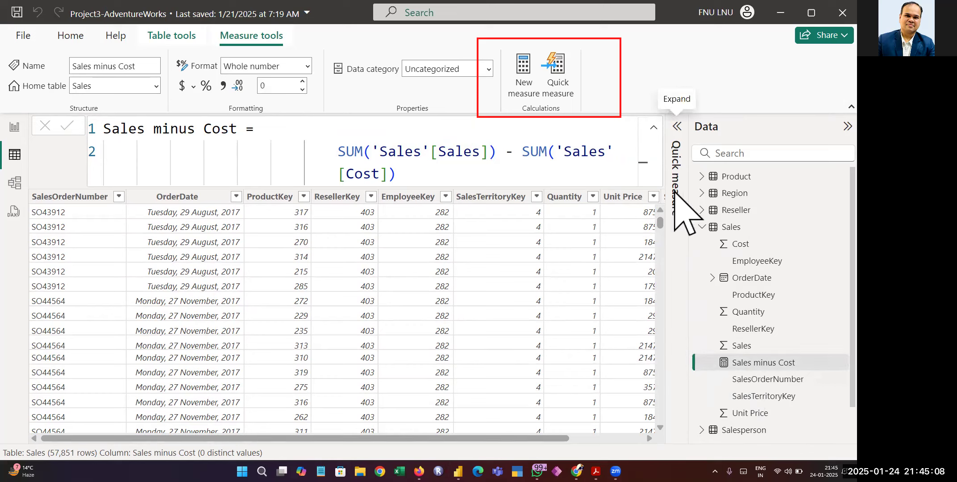
pyautogui.click(676, 152)
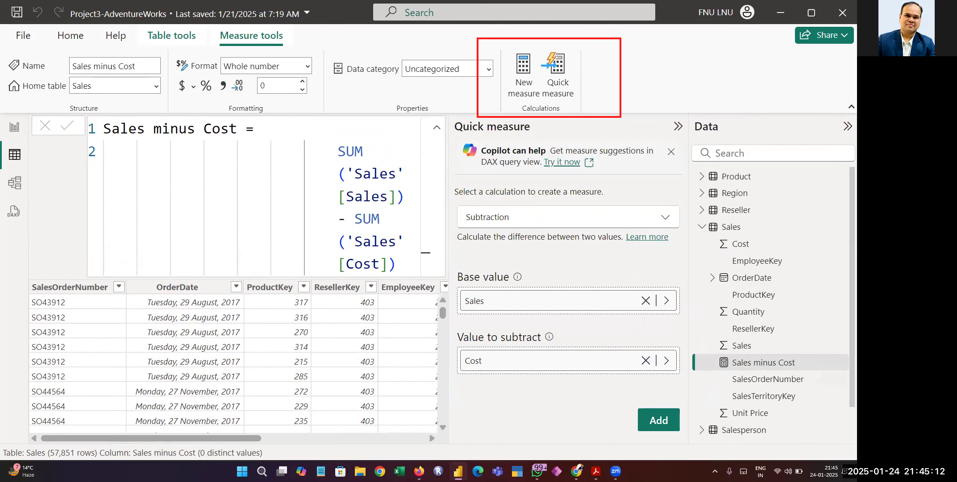
pyautogui.click(677, 126)
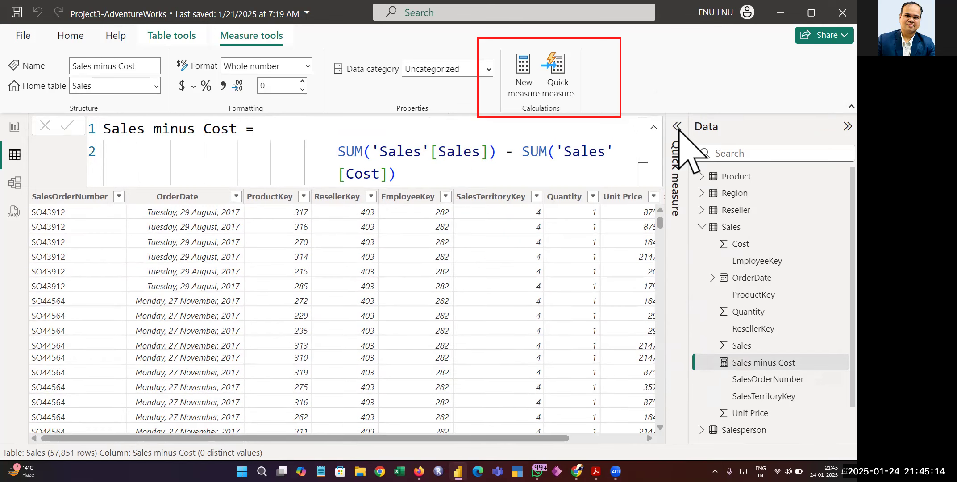
pyautogui.click(794, 124)
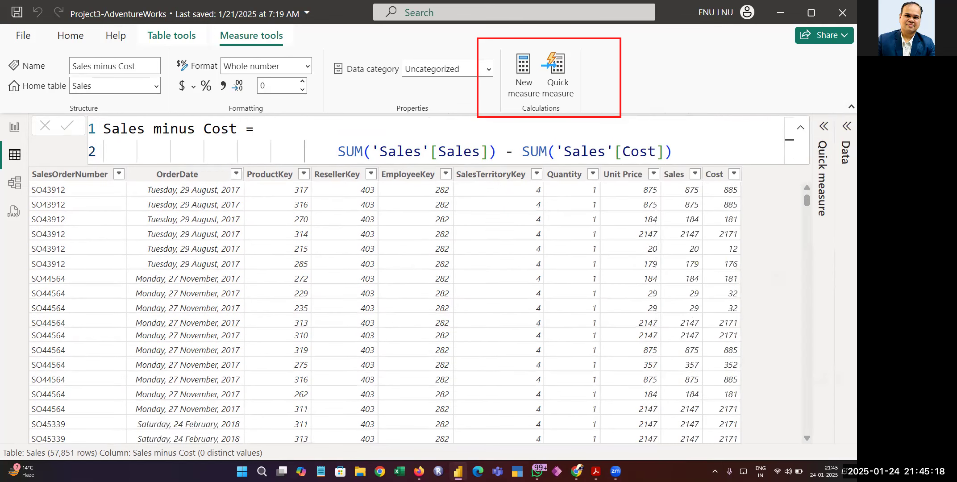
# Switch to Report view, collapse the Filters pane and select the Sales minus Cost measure in the Sales table.
pyautogui.click(14, 127)
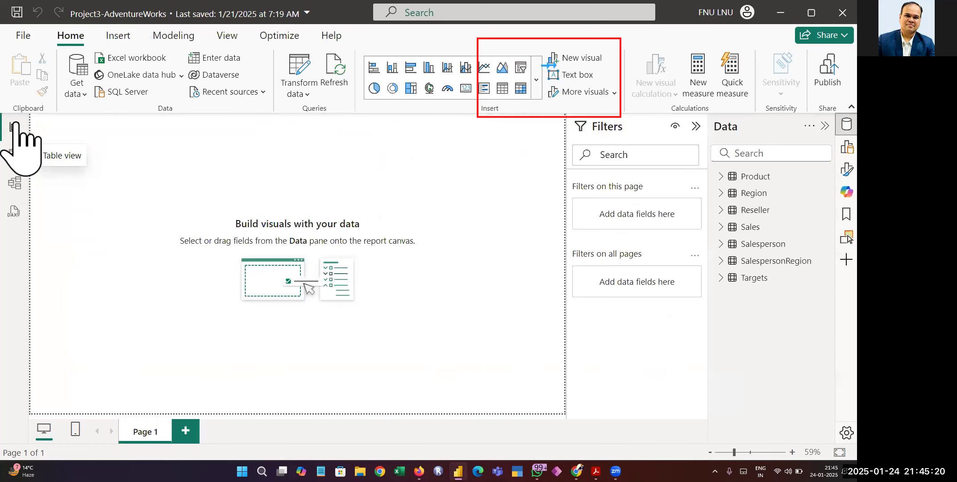
pyautogui.click(467, 176)
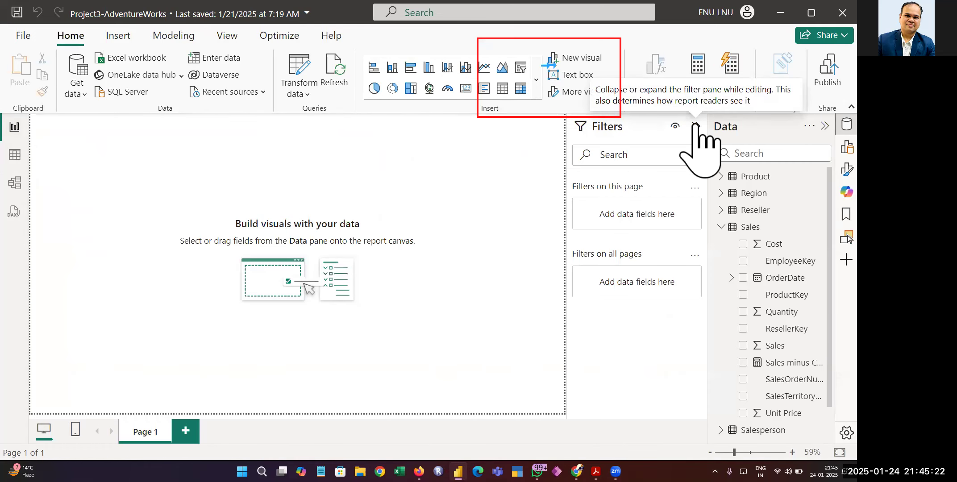
pyautogui.click(695, 126)
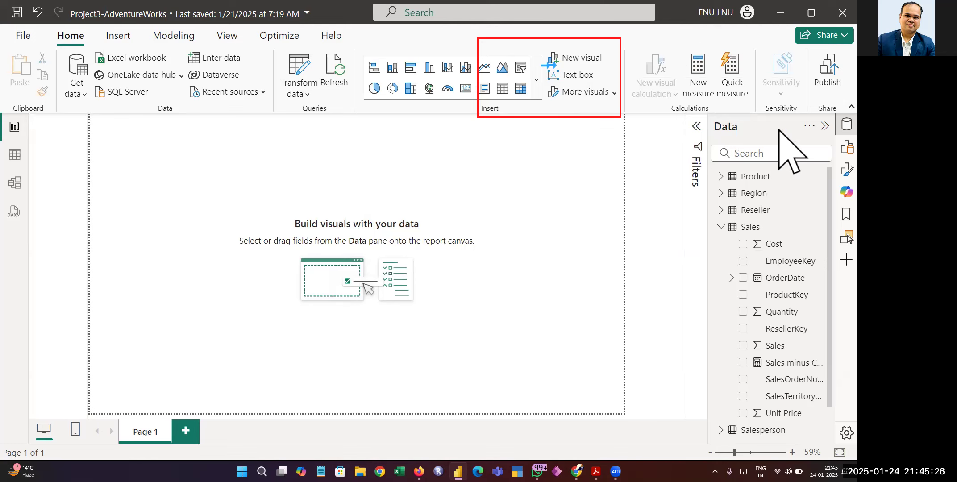
pyautogui.click(824, 126)
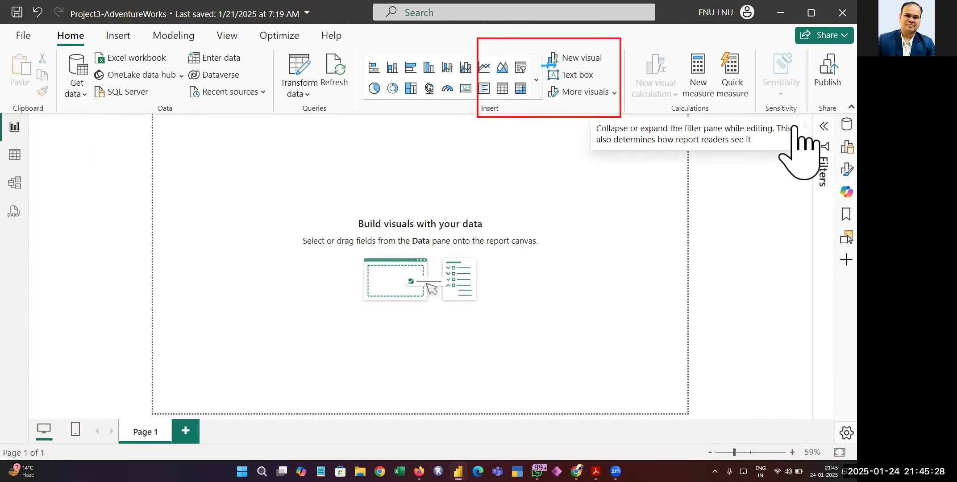
pyautogui.click(846, 124)
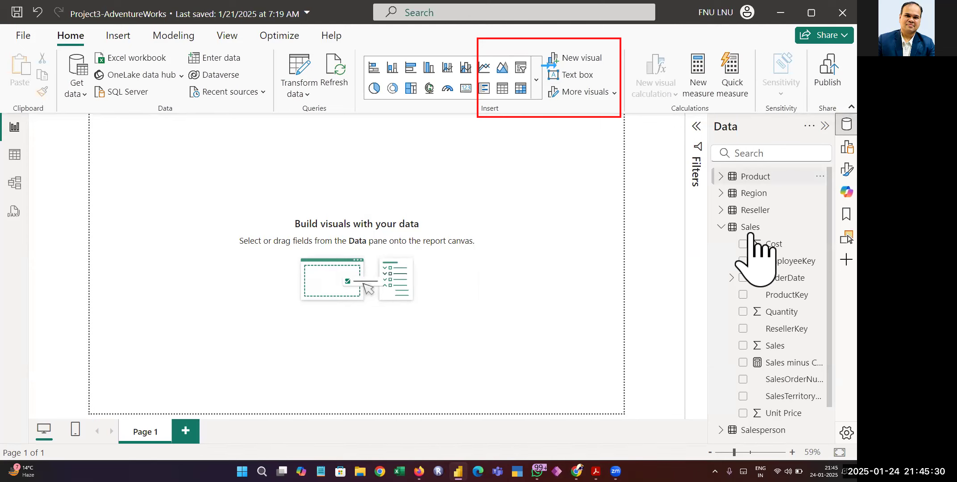
pyautogui.click(791, 360)
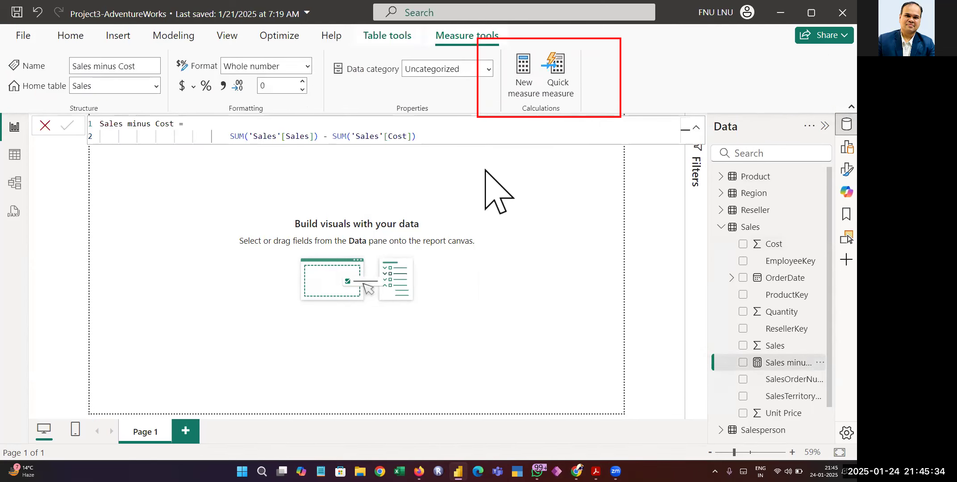
# Reduce the second line of the Sales minus Cost formula to a single indent and commit the formula.
pyautogui.click(188, 124)
pyautogui.click(213, 136)
pyautogui.press('BackSpace')
pyautogui.press('BackSpace')
pyautogui.press('BackSpace')
pyautogui.press('BackSpace')
pyautogui.press('BackSpace')
pyautogui.press('BackSpace')
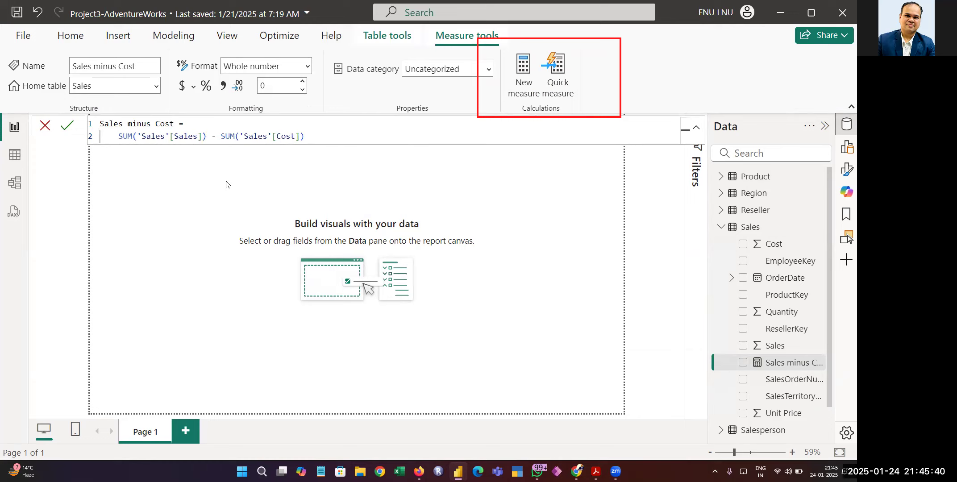
pyautogui.click(780, 364)
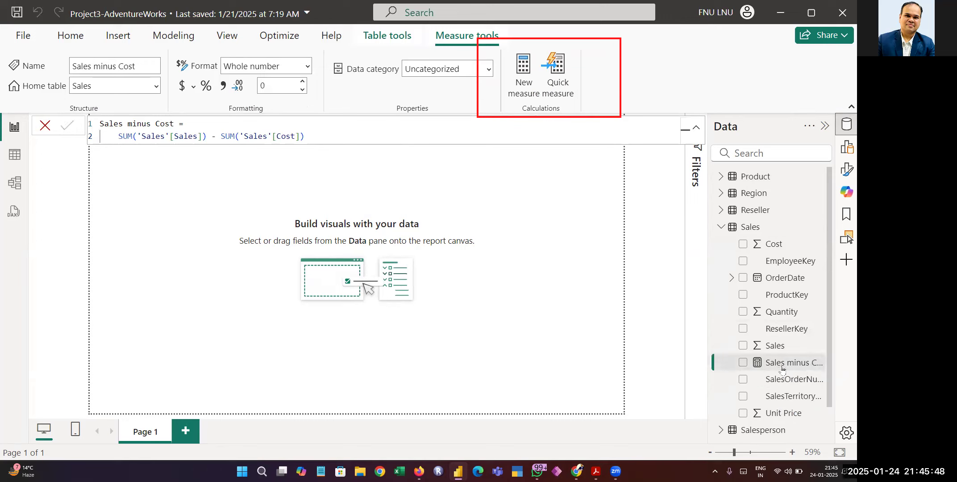
# Rename the Sales minus Cost measure to Profit and open its formula for editing after the equals sign.
pyautogui.rightClick(780, 368)
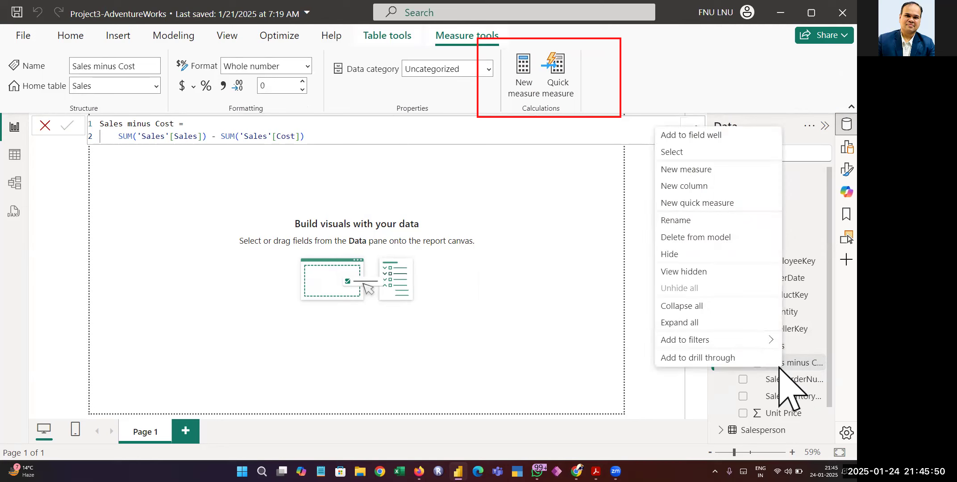
pyautogui.click(714, 220)
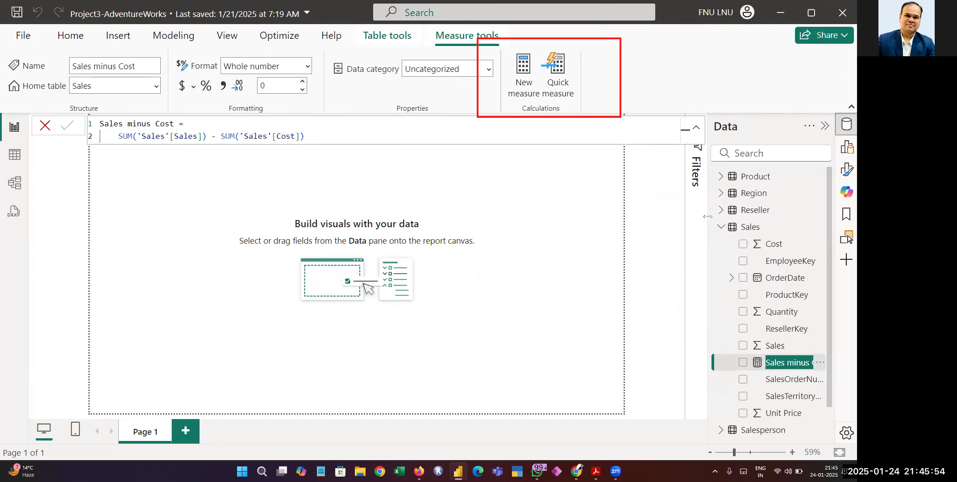
pyautogui.write('Profit')
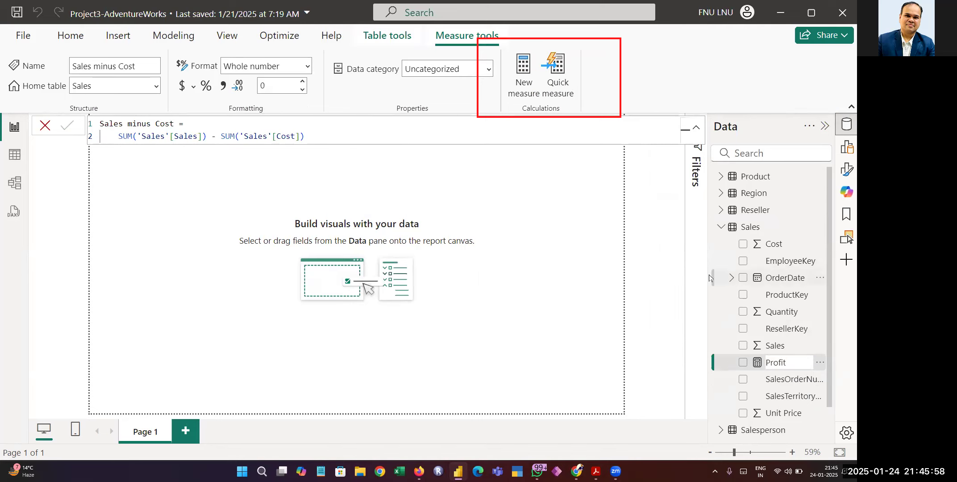
pyautogui.press('Return')
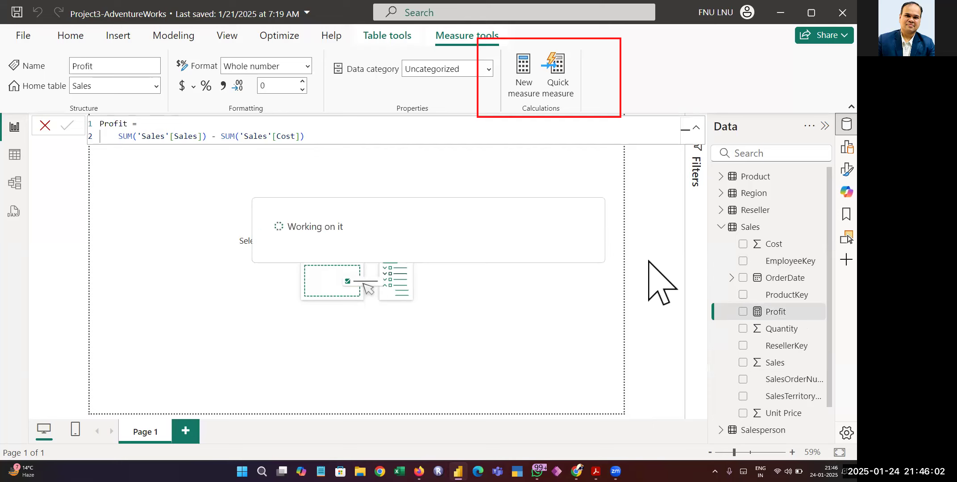
pyautogui.click(141, 124)
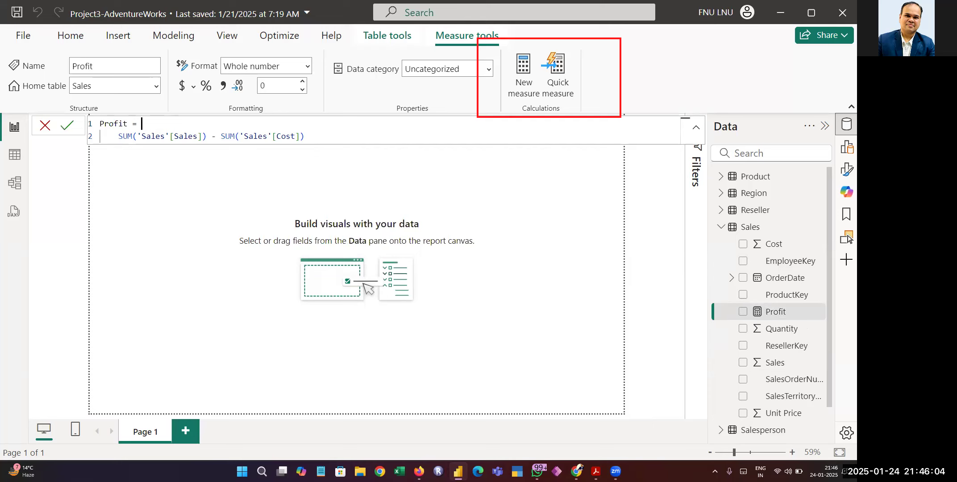
# Enlarge the Profit measure's formula text in the formula bar and place the cursor at the end of the formula.
pyautogui.hotkey('ctrl', 'a')
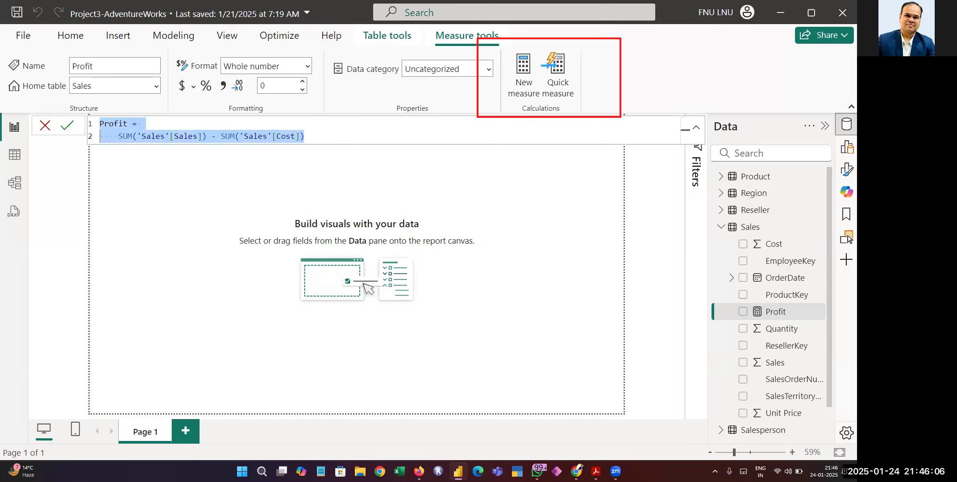
pyautogui.hotkey('ctrl', '+')
pyautogui.hotkey('ctrl', '+')
pyautogui.hotkey('ctrl', '+')
pyautogui.hotkey('ctrl', '+')
pyautogui.hotkey('ctrl', '+')
pyautogui.hotkey('ctrl', '+')
pyautogui.hotkey('ctrl', '+')
pyautogui.hotkey('ctrl', '+')
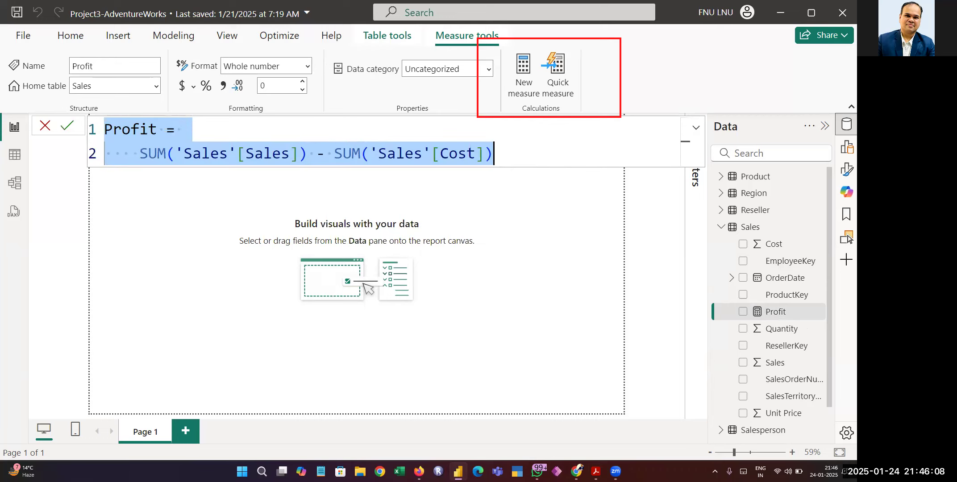
pyautogui.click(496, 153)
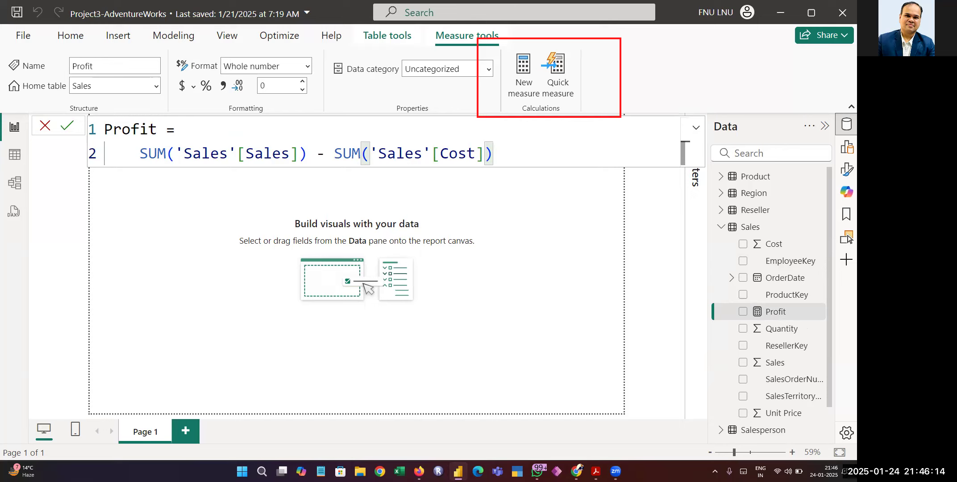
# Rename the Profit measure to Profit per unit in its formula and commit the change.
pyautogui.moveTo(157, 130); pyautogui.dragTo(106, 153)
pyautogui.click(131, 130)
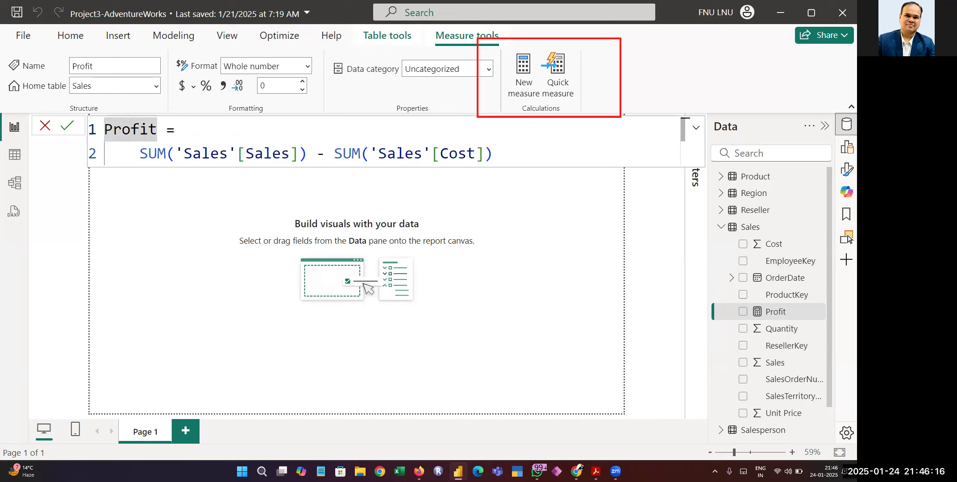
pyautogui.write('per u')
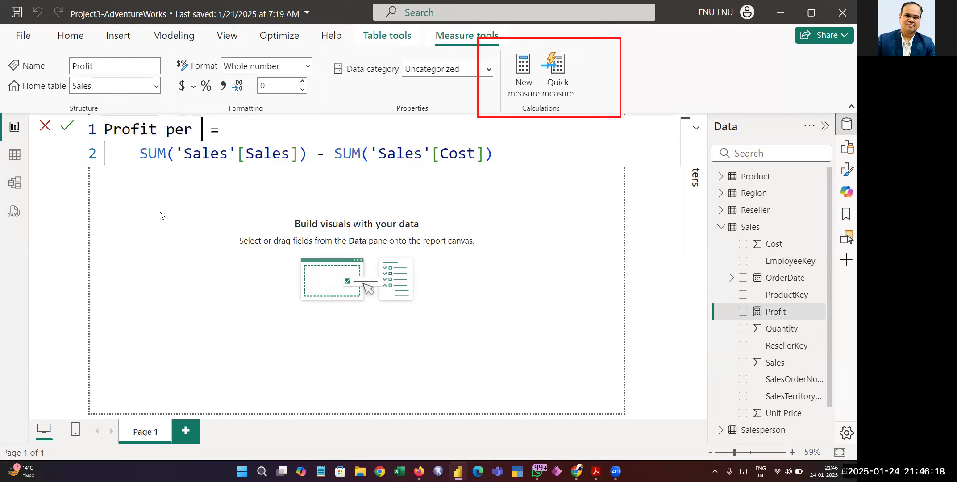
pyautogui.write('nit')
pyautogui.press('Return')
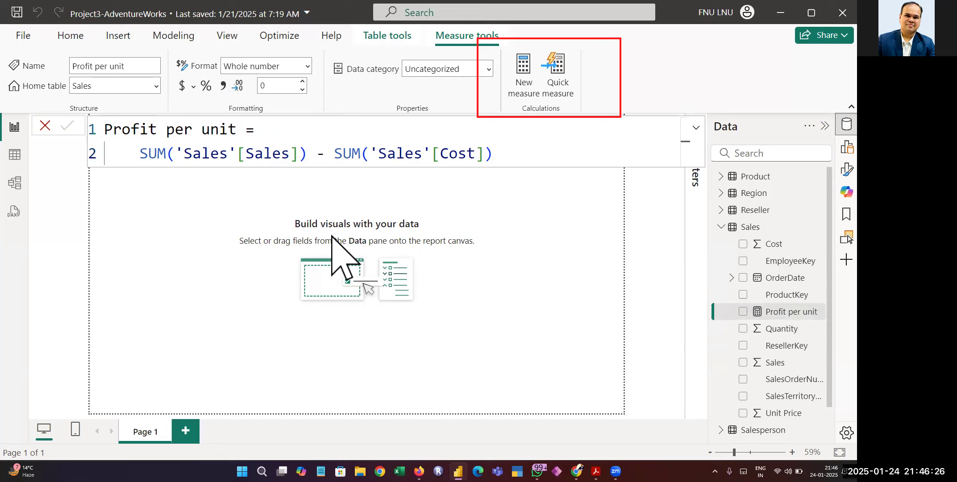
# Show the Sales table in Table view and collapse the formula bar to a single line.
pyautogui.click(7, 129)
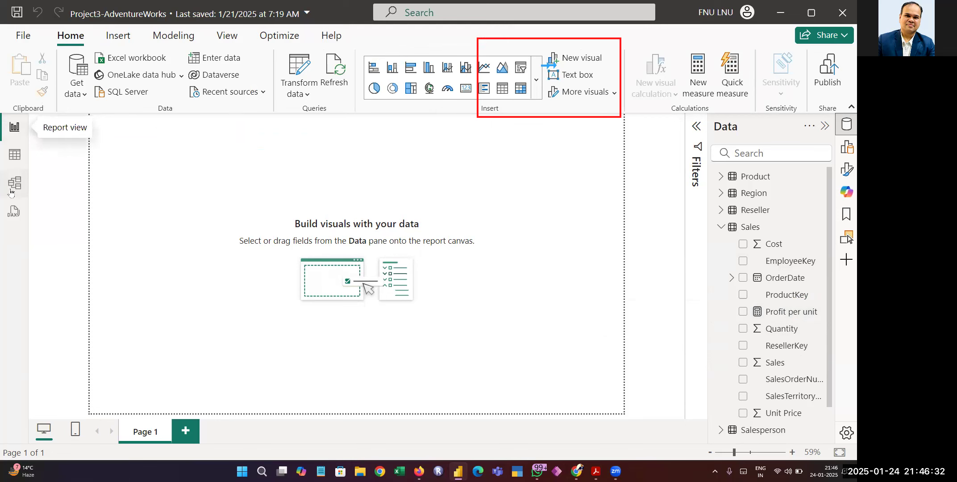
pyautogui.click(15, 157)
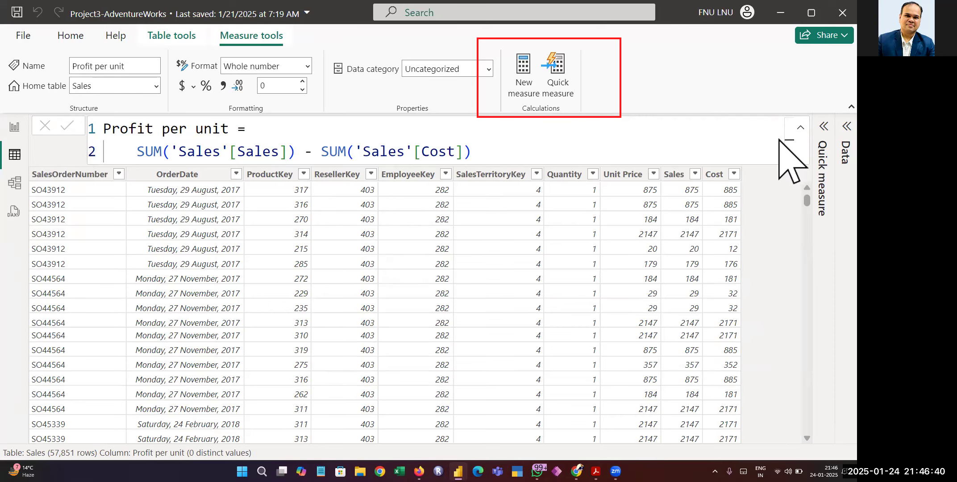
pyautogui.click(800, 127)
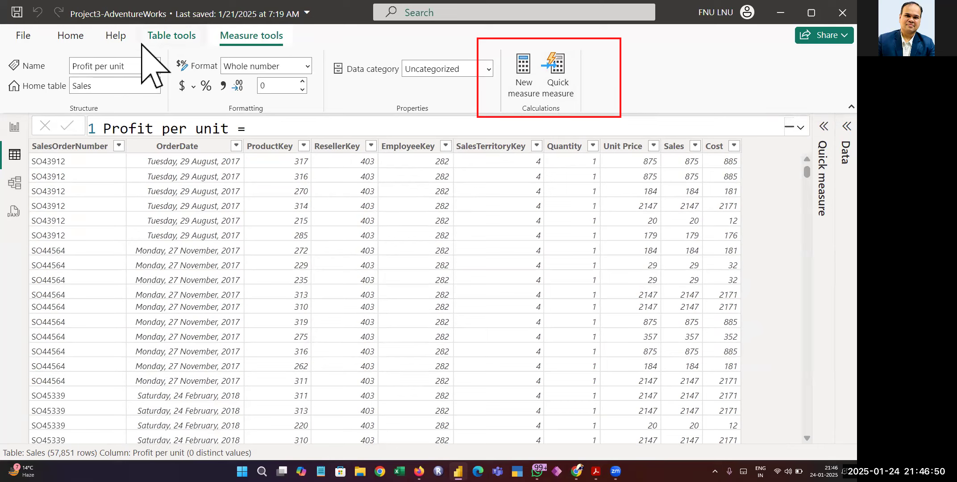
# Add a calculated column to the Sales table and begin its formula with the name Profit and an equals sign.
pyautogui.click(157, 38)
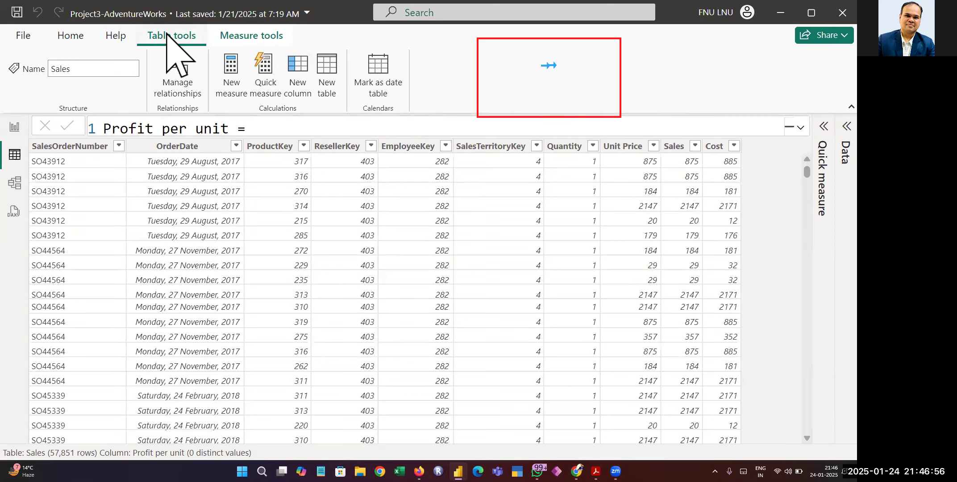
pyautogui.click(298, 72)
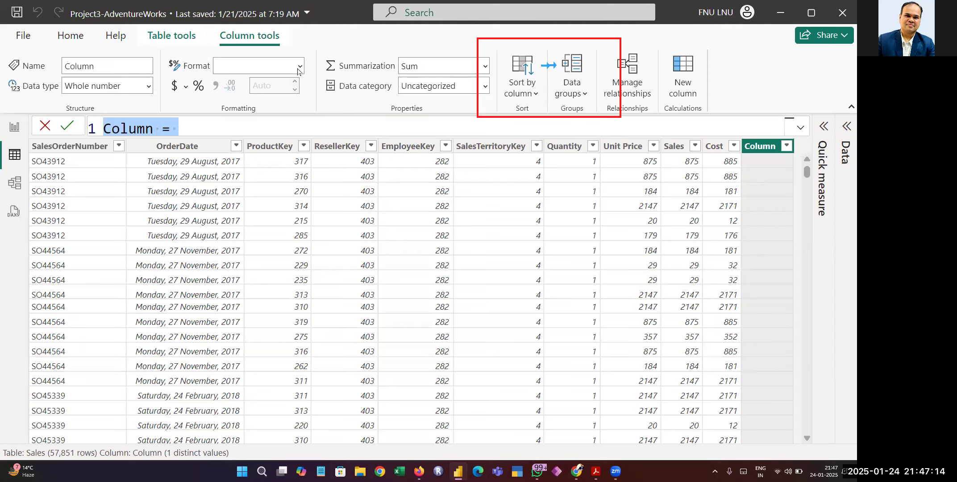
pyautogui.write('Profit')
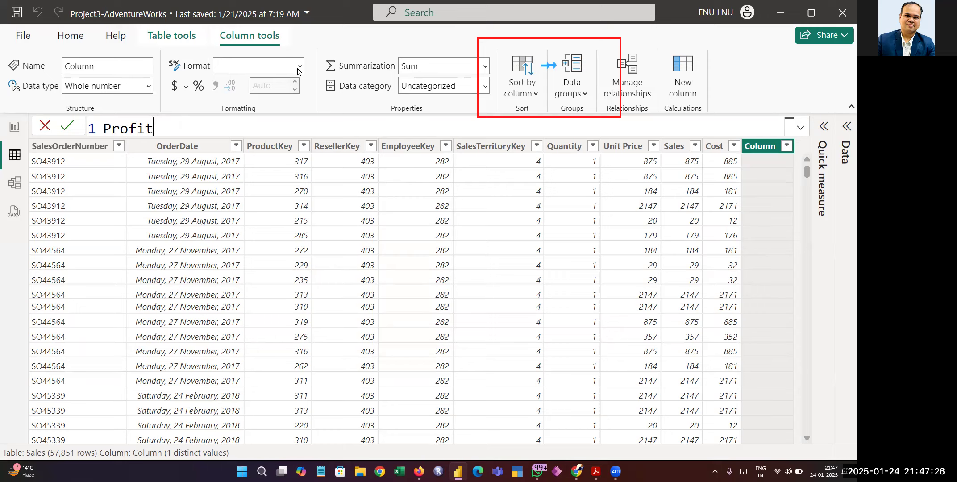
pyautogui.write('=')
# Look up the descriptions of the SUM, SUMMARIZE and SUMMARIZECOLUMNS functions from the Profit column's formula.
pyautogui.write('sum')
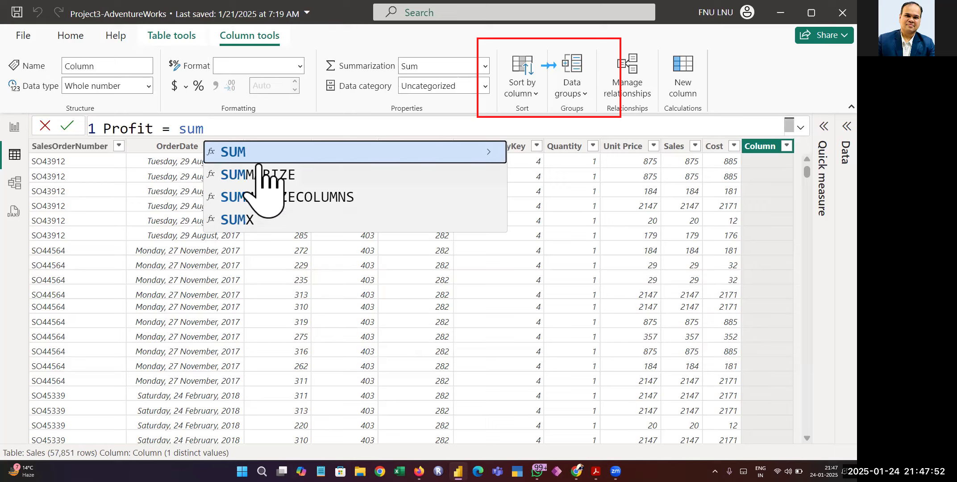
pyautogui.write('if')
pyautogui.press('BackSpace')
pyautogui.press('BackSpace')
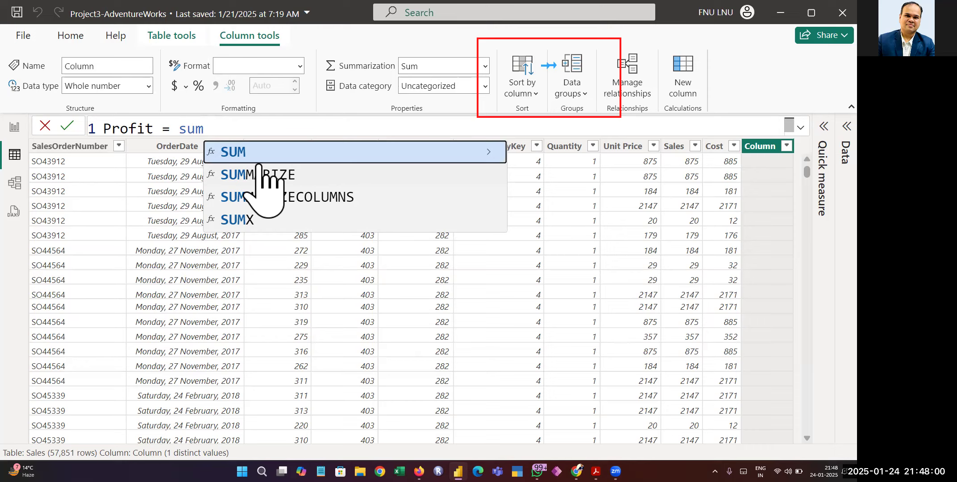
pyautogui.click(490, 152)
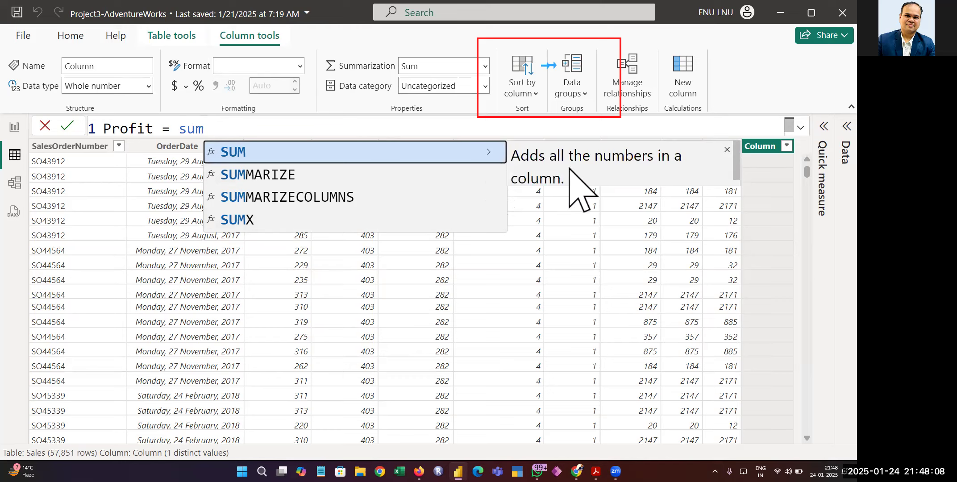
pyautogui.click(478, 181)
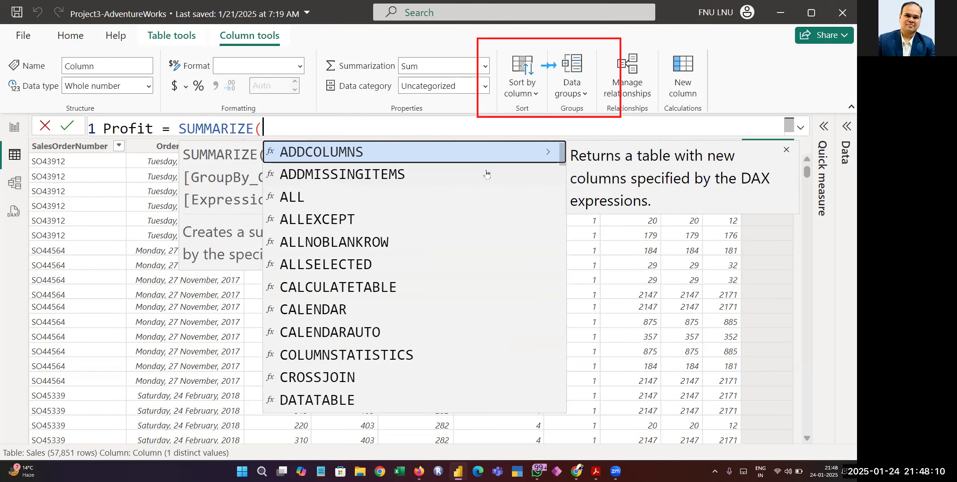
pyautogui.press('BackSpace')
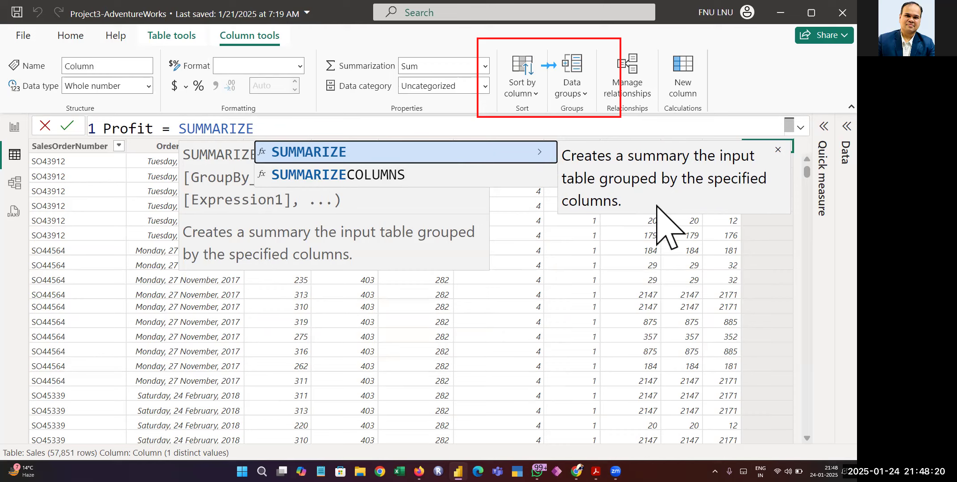
pyautogui.press('Down')
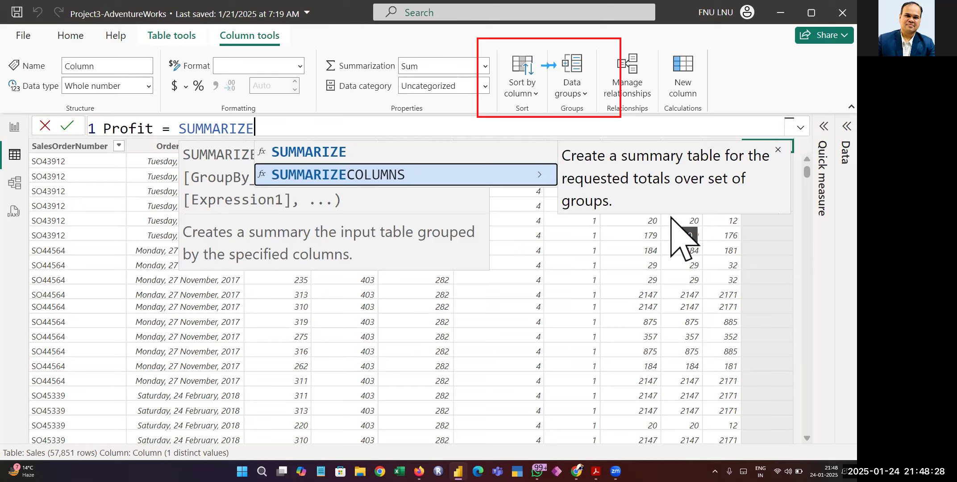
# Try writing the Profit expression with SUM around Sales[Sales], followed by a minus sign.
pyautogui.press('BackSpace')
pyautogui.press('BackSpace')
pyautogui.press('BackSpace')
pyautogui.press('BackSpace')
pyautogui.press('BackSpace')
pyautogui.press('BackSpace')
pyautogui.press('BackSpace')
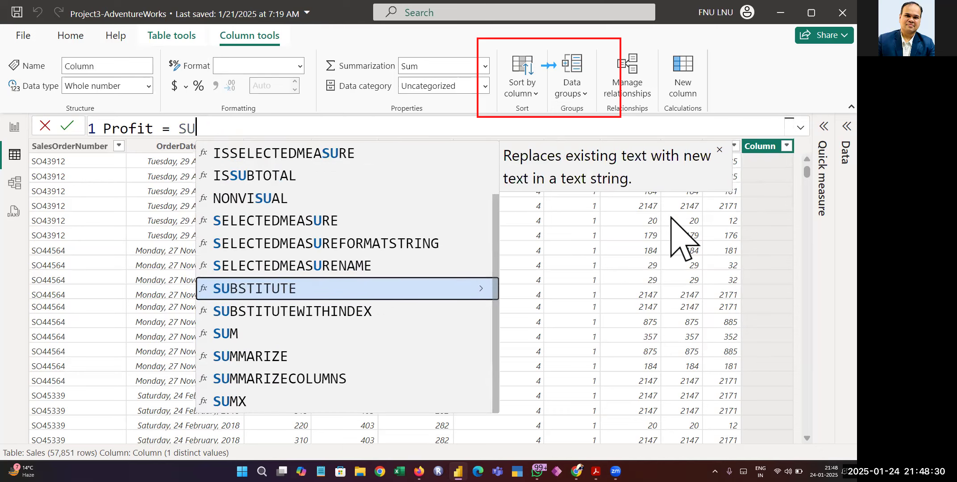
pyautogui.write('m')
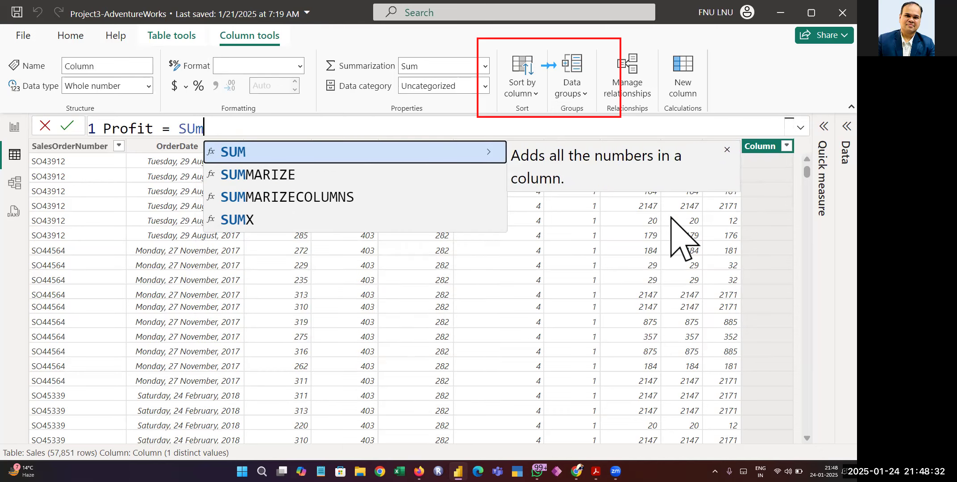
pyautogui.write('(')
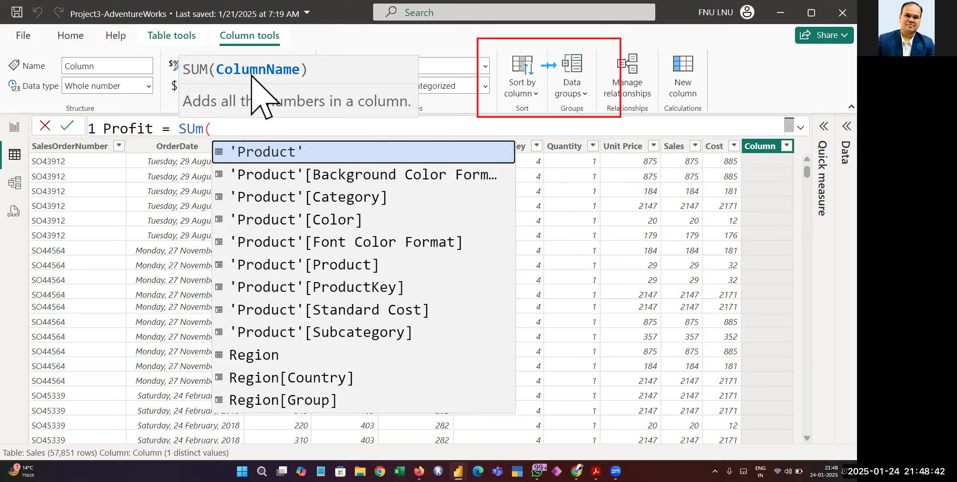
pyautogui.write('sales')
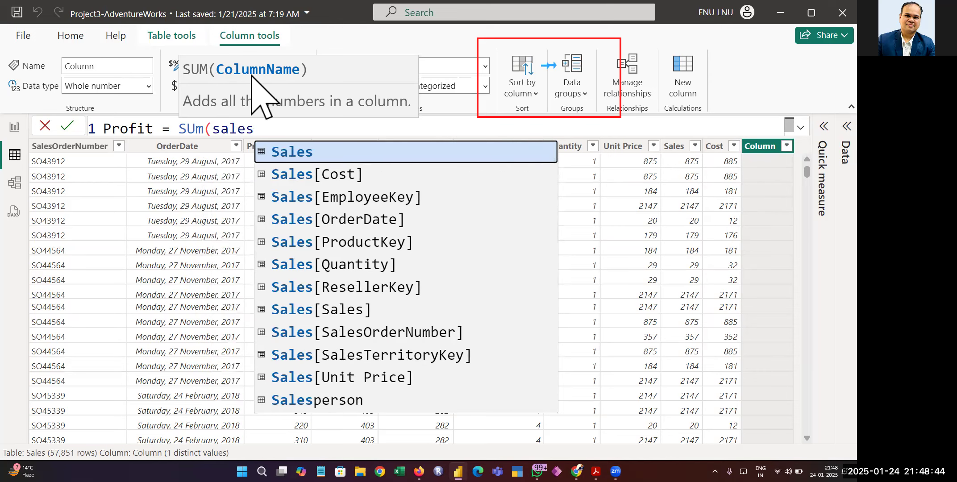
pyautogui.press('Down')
pyautogui.press('Down')
pyautogui.press('Down')
pyautogui.press('Down')
pyautogui.press('Down')
pyautogui.press('Down')
pyautogui.press('Down')
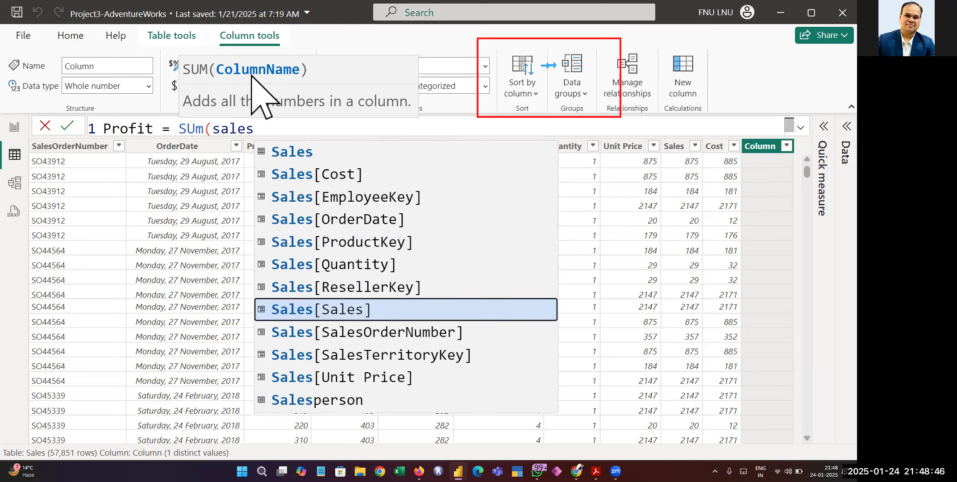
pyautogui.press('Tab')
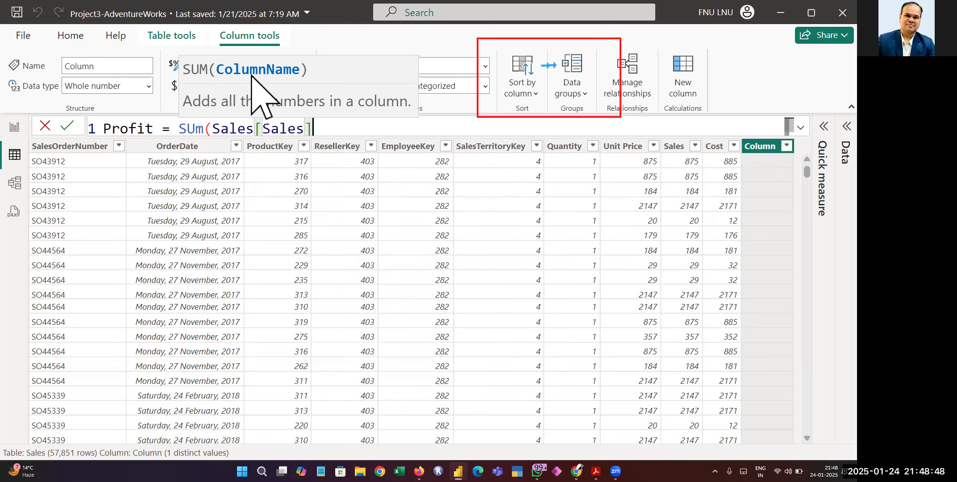
pyautogui.write(') -')
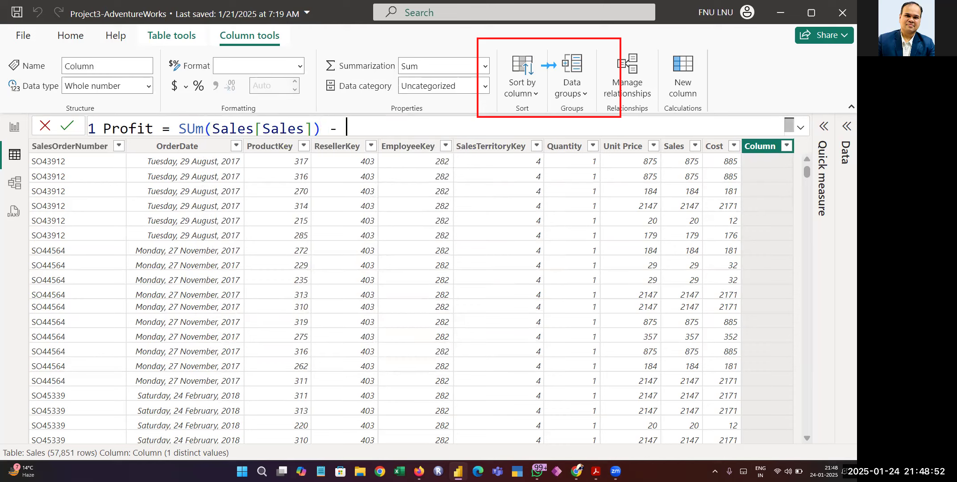
# Change the capital U in the SUM function's name to lowercase.
pyautogui.press('Left')
pyautogui.press('Left')
pyautogui.press('Left')
pyautogui.press('Left')
pyautogui.press('Left')
pyautogui.press('Left')
pyautogui.press('Left')
pyautogui.press('Left')
pyautogui.press('Left')
pyautogui.press('Left')
pyautogui.press('Left')
pyautogui.press('Left')
pyautogui.press('Left')
pyautogui.press('Left')
pyautogui.press('Left')
pyautogui.press('Left')
pyautogui.press('Left')
pyautogui.press('Left')
pyautogui.press('Right')
pyautogui.press('BackSpace')
pyautogui.write('u')
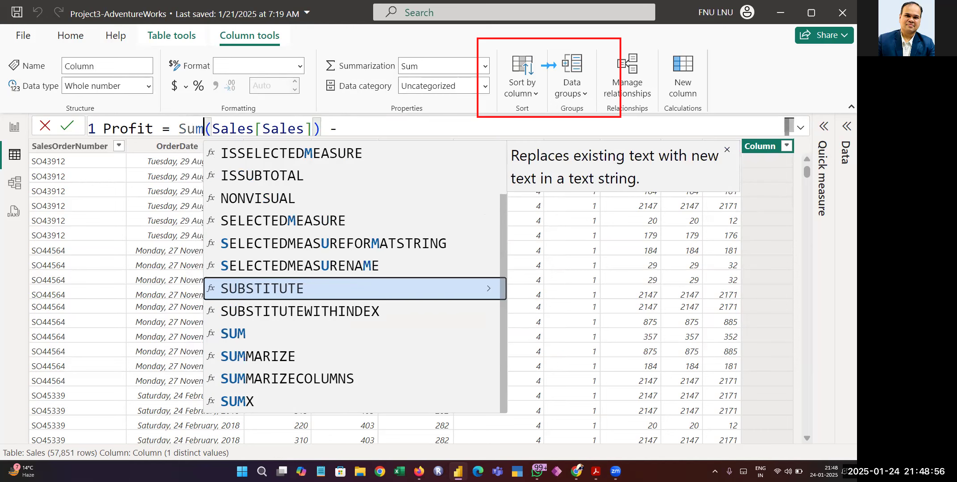
pyautogui.press('Right')
pyautogui.press('Right')
pyautogui.press('Right')
pyautogui.press('Right')
pyautogui.press('Right')
pyautogui.press('Right')
pyautogui.press('Left')
pyautogui.press('Left')
pyautogui.press('Left')
pyautogui.press('Left')
pyautogui.press('Left')
pyautogui.press('Left')
pyautogui.press('Right')
pyautogui.press('Right')
pyautogui.press('Right')
pyautogui.press('Right')
pyautogui.press('Right')
pyautogui.press('Right')
# Replace the SUM expression in the Profit formula with the Sales[Sales] column followed by a minus sign.
pyautogui.press('End')
pyautogui.press('BackSpace')
pyautogui.press('BackSpace')
pyautogui.press('BackSpace')
pyautogui.press('BackSpace')
pyautogui.press('BackSpace')
pyautogui.press('BackSpace')
pyautogui.press('BackSpace')
pyautogui.press('BackSpace')
pyautogui.press('BackSpace')
pyautogui.press('BackSpace')
pyautogui.press('BackSpace')
pyautogui.press('BackSpace')
pyautogui.press('BackSpace')
pyautogui.press('BackSpace')
pyautogui.press('BackSpace')
pyautogui.press('BackSpace')
pyautogui.press('BackSpace')
pyautogui.press('BackSpace')
pyautogui.press('BackSpace')
pyautogui.press('BackSpace')
pyautogui.write('t = sales')
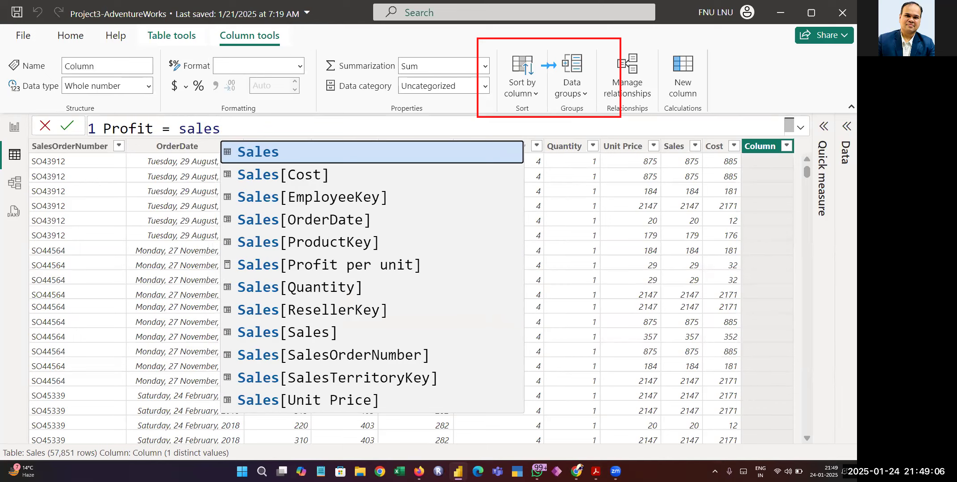
pyautogui.press('Down')
pyautogui.press('Down')
pyautogui.press('Down')
pyautogui.press('Down')
pyautogui.press('Down')
pyautogui.press('Down')
pyautogui.press('Down')
pyautogui.press('Down')
pyautogui.press('Down')
pyautogui.press('Down')
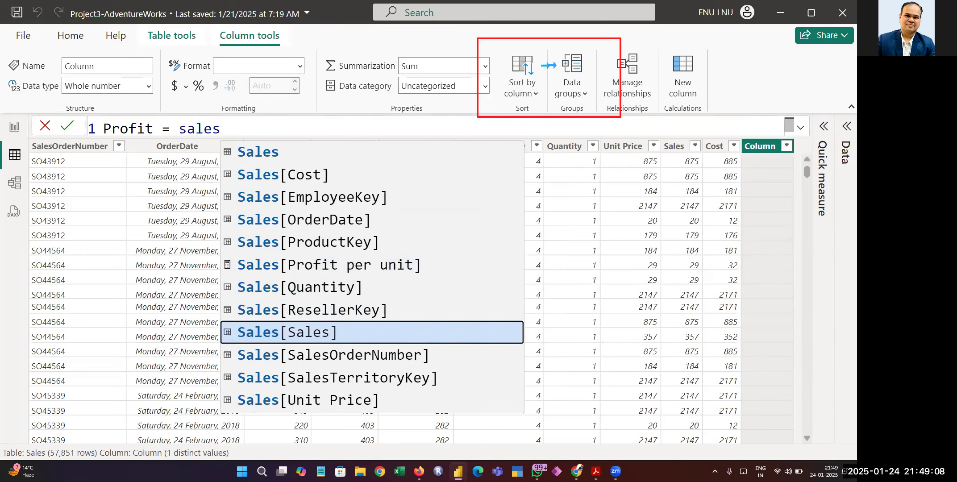
pyautogui.press('Tab')
pyautogui.write('- ')
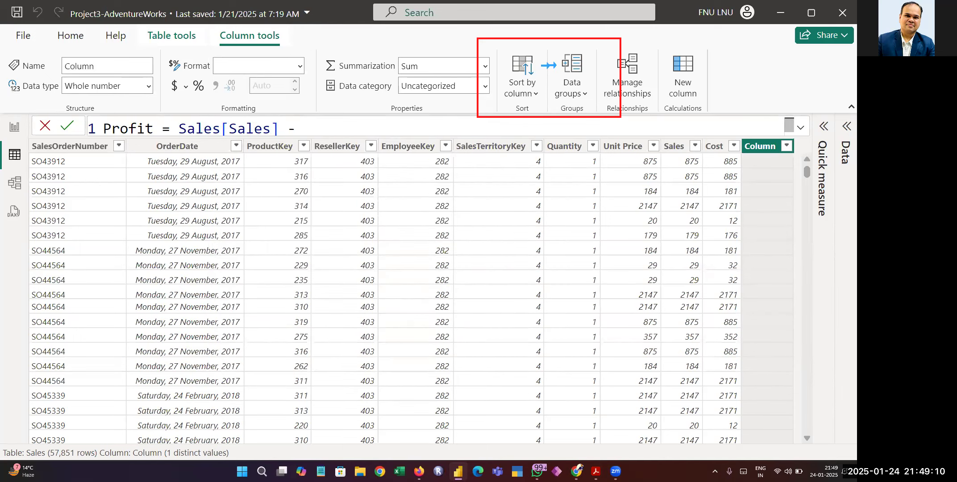
# Complete the Profit formula by subtracting Sales[Cost] and commit the calculated column.
pyautogui.write('cost')
pyautogui.press('Tab')
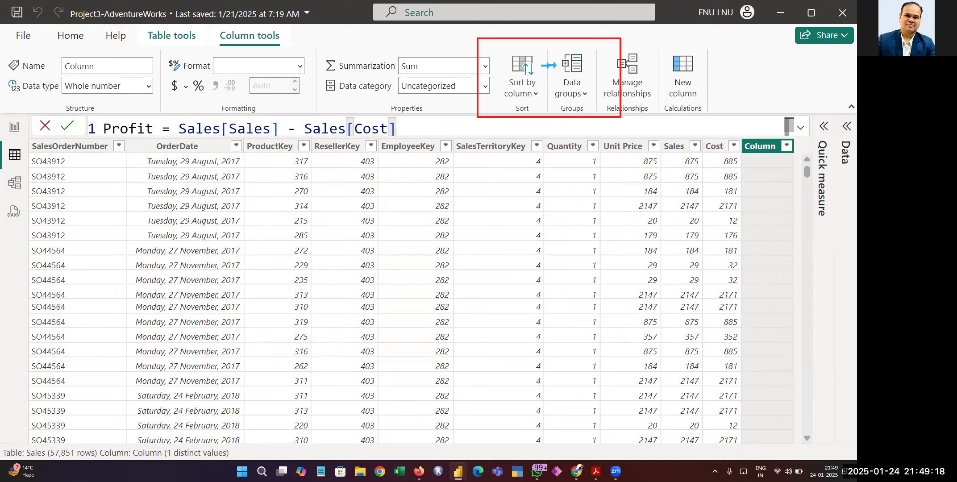
pyautogui.press('Return')
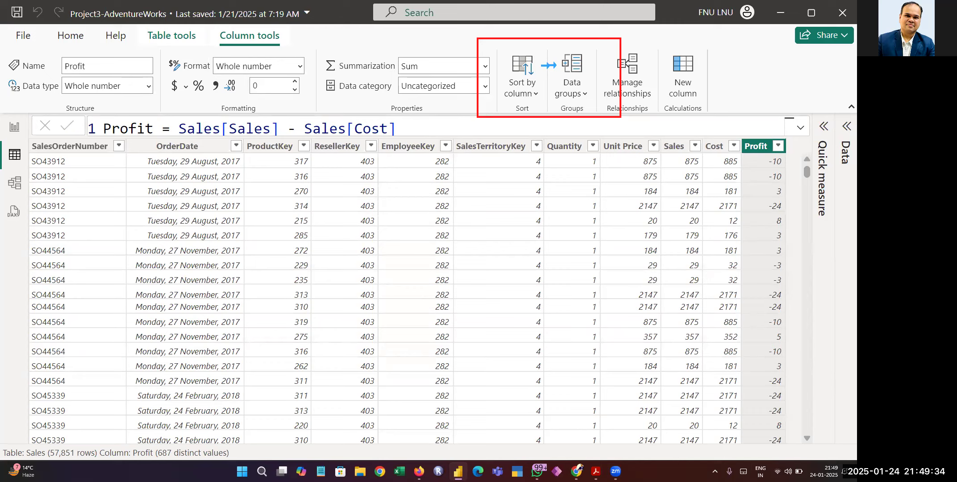
# Examine the calculated values in the Profit column further down the Sales table.
pyautogui.click(180, 129)
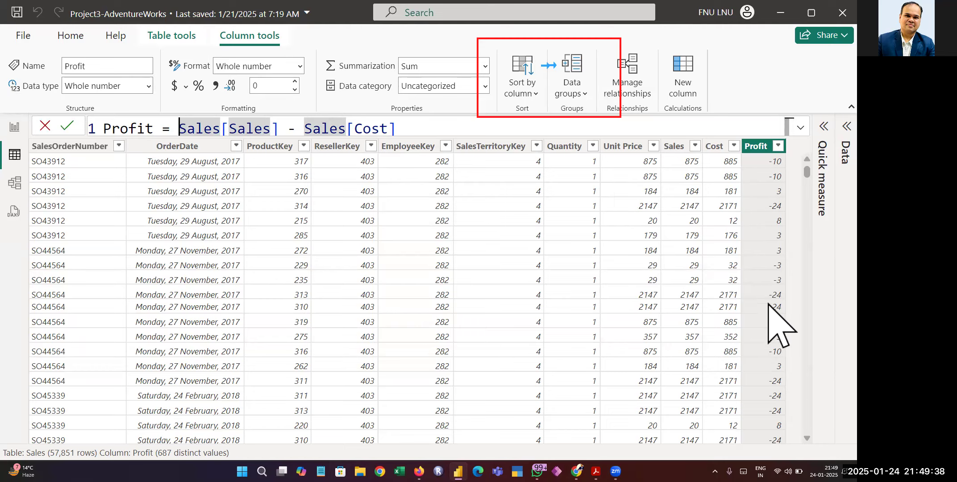
pyautogui.scroll(-20, 772, 321)
pyautogui.scroll(-15, 770, 314)
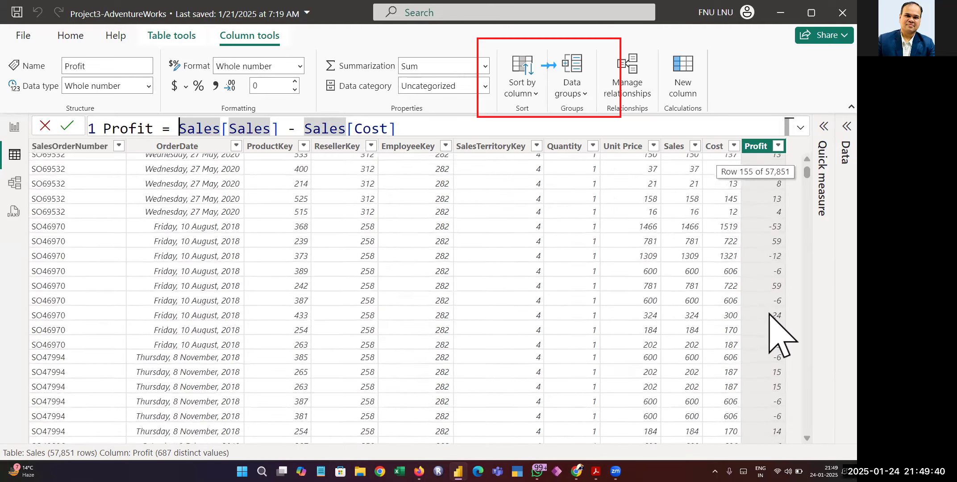
pyautogui.scroll(20, 769, 334)
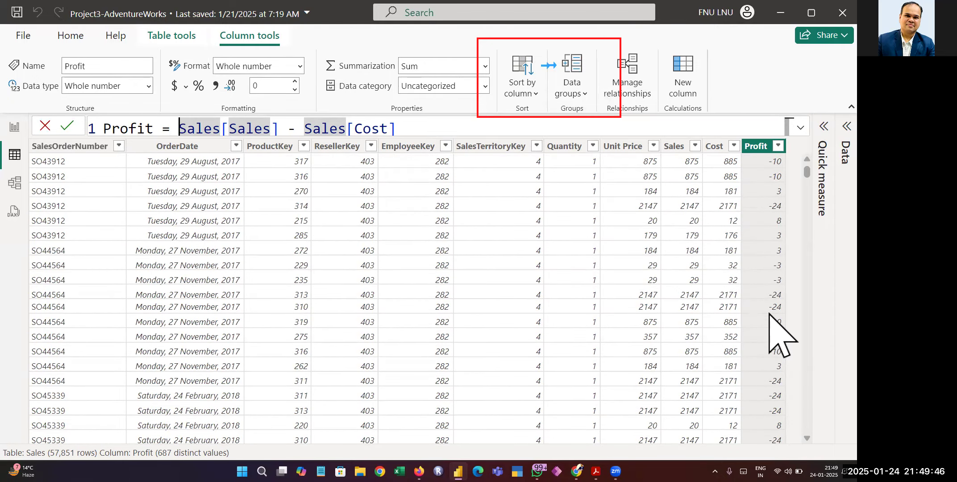
# Add a new calculated column to the Sales table and name it Grofit Profit at the start of its formula.
pyautogui.click(683, 78)
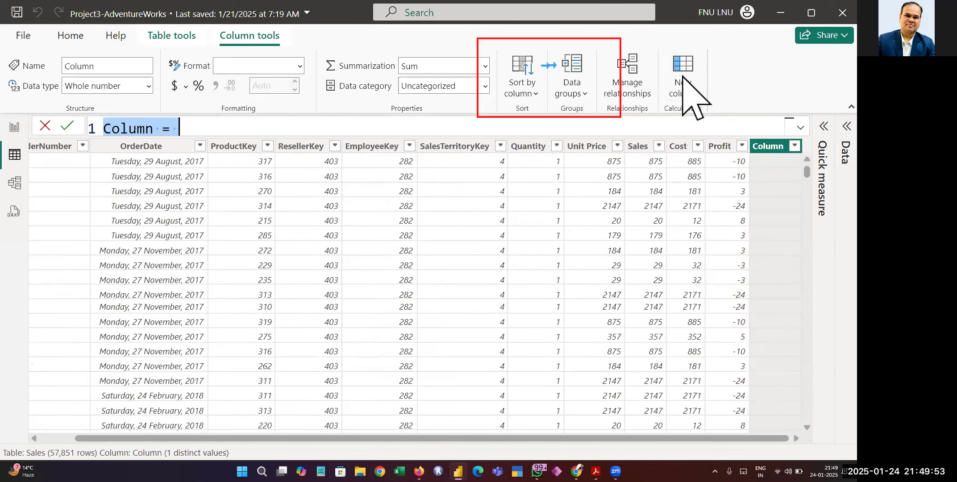
pyautogui.write('GP')
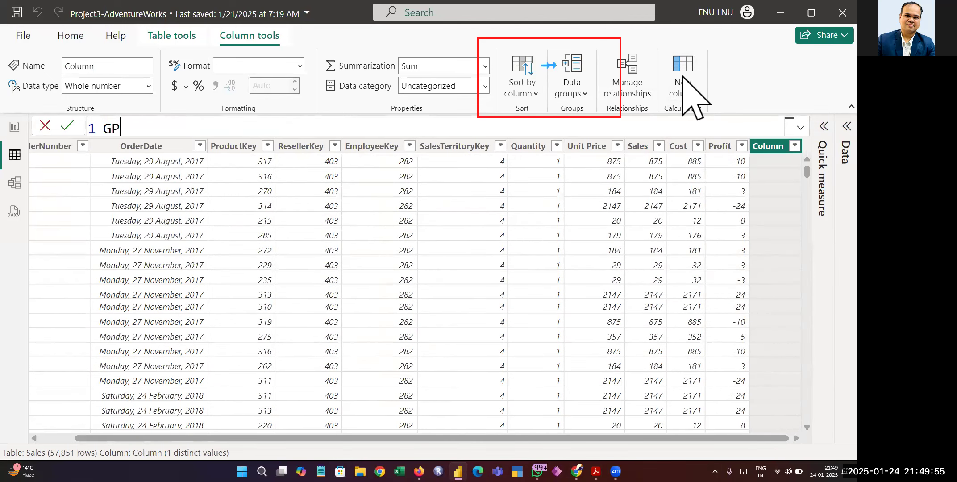
pyautogui.press('BackSpace')
pyautogui.press('BackSpace')
pyautogui.write('rofit Profit =')
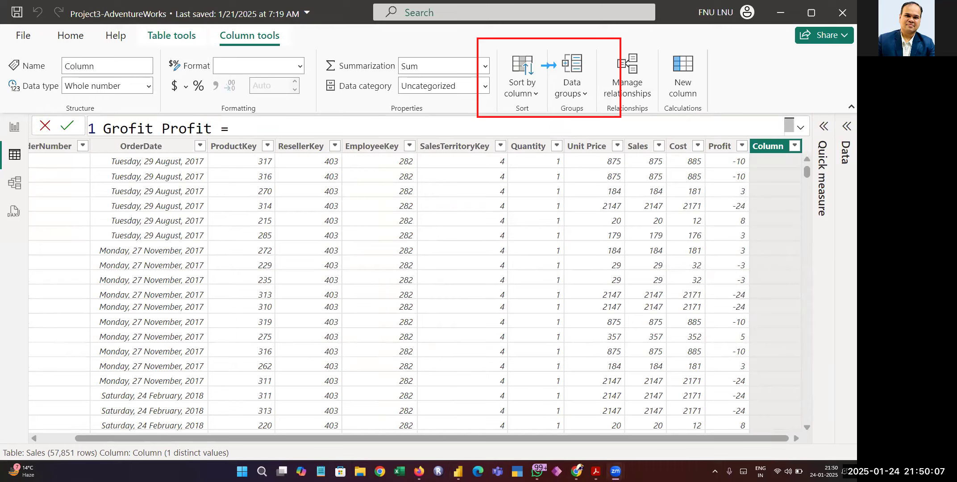
# Define the Grofit Profit column as Sales[Profit]/Sales[Sales] and commit the formula.
pyautogui.write('Profit')
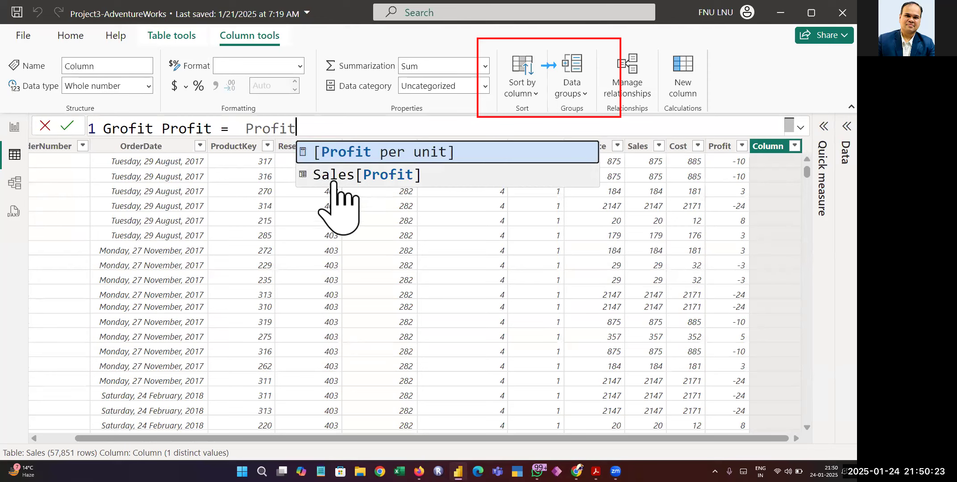
pyautogui.click(386, 176)
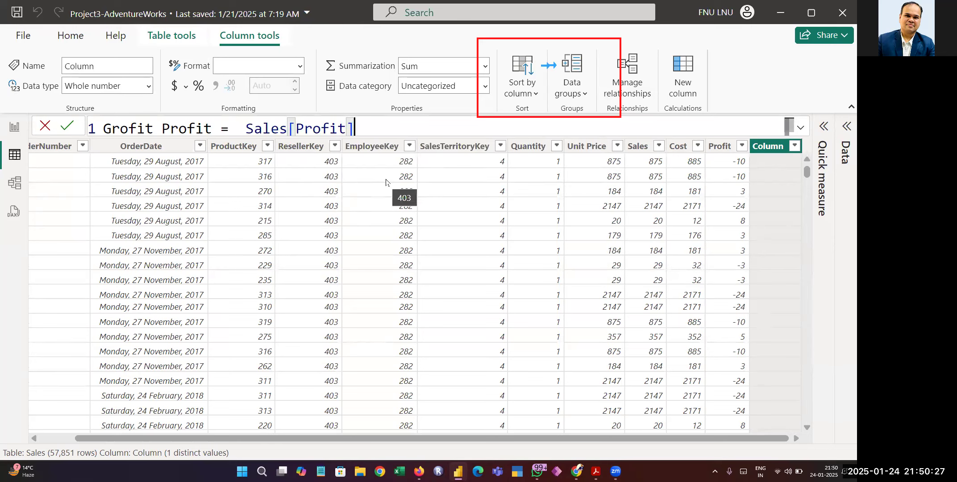
pyautogui.write('/sales')
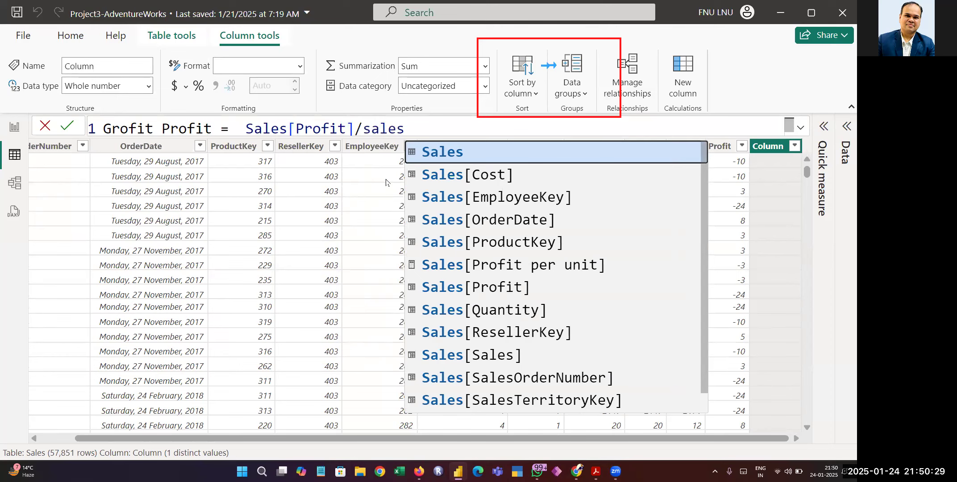
pyautogui.write('[sa')
pyautogui.press('Tab')
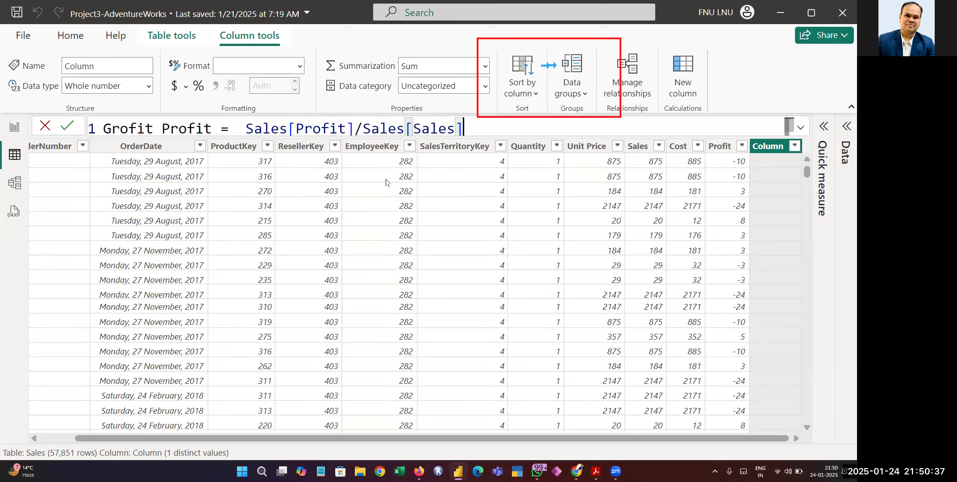
pyautogui.press('Return')
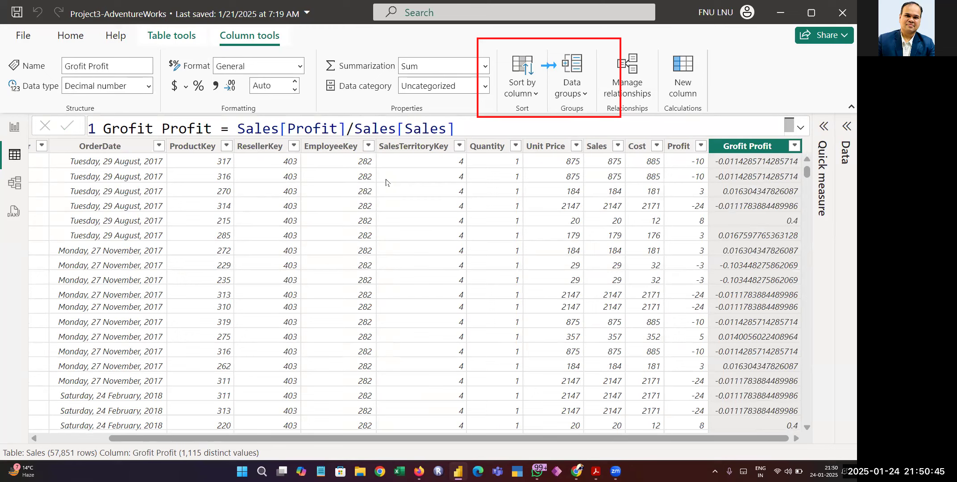
# Format the Grofit Profit column as a percentage with 2 decimal places.
pyautogui.click(296, 82)
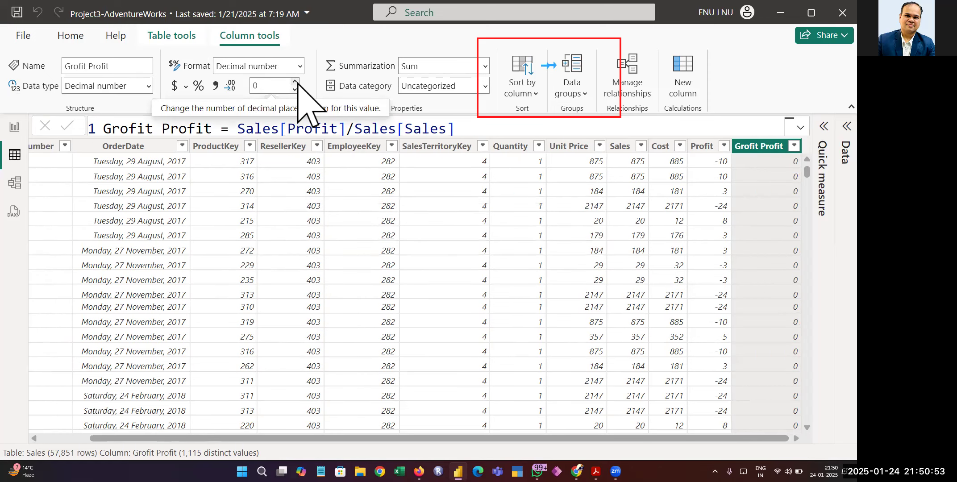
pyautogui.click(295, 81)
pyautogui.click(295, 81)
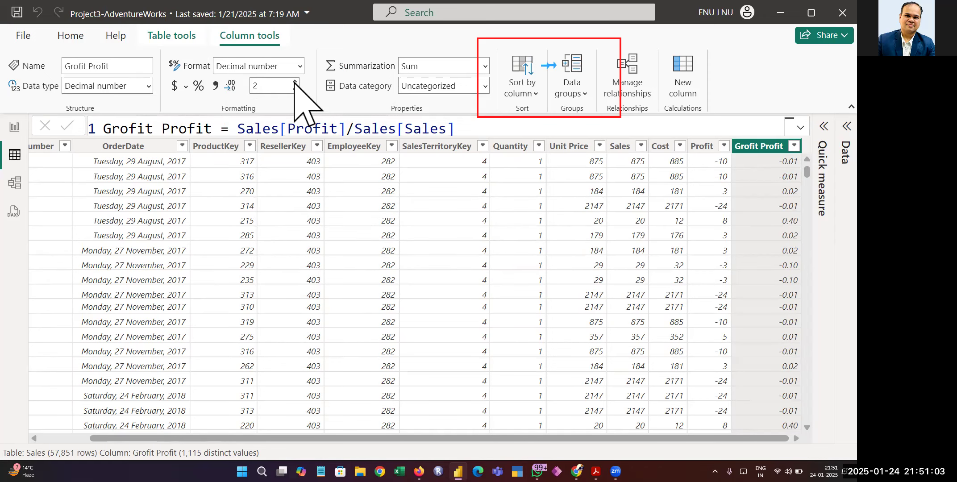
pyautogui.click(200, 89)
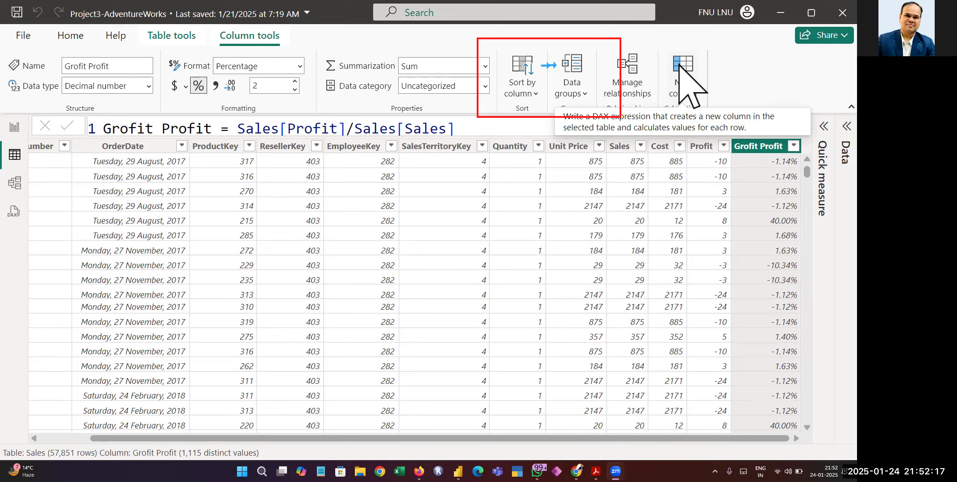
# Start a new data group on the Grofit Profit column, trying the List group type before returning to Bin and checking the bin type options.
pyautogui.click(582, 93)
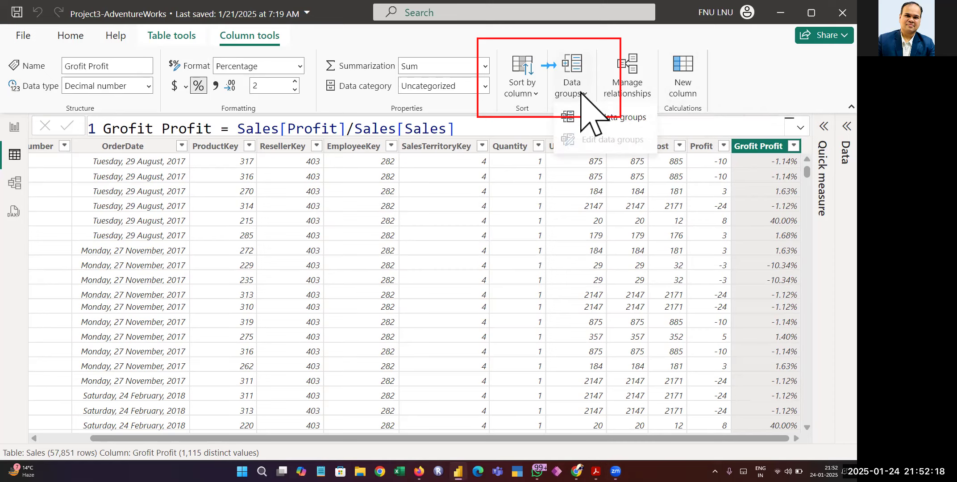
pyautogui.click(623, 118)
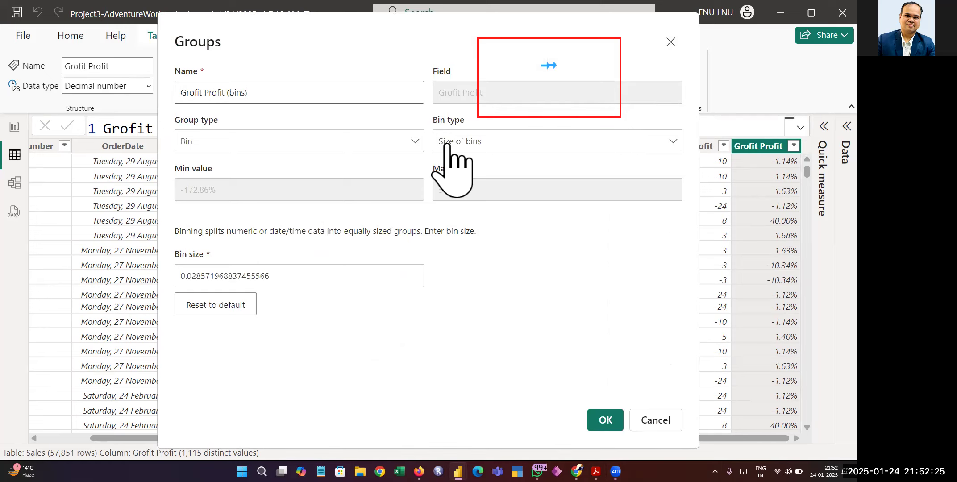
pyautogui.click(396, 138)
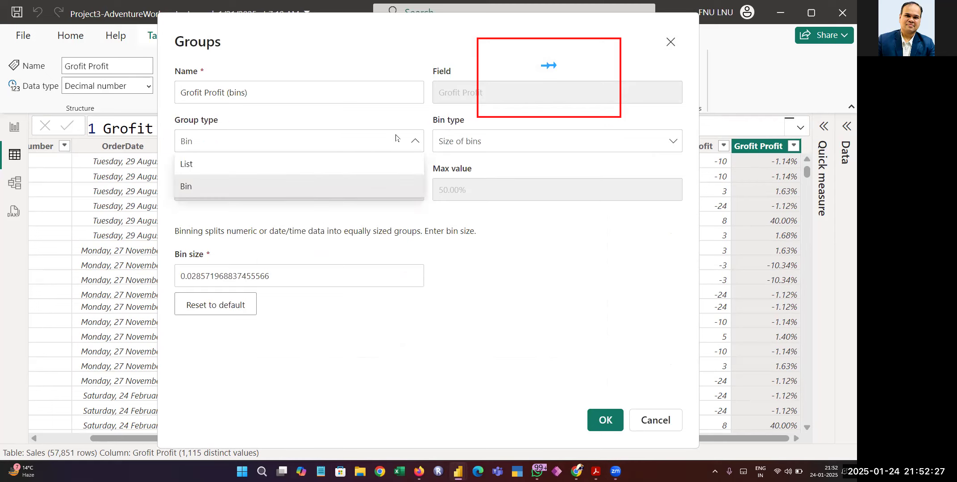
pyautogui.click(397, 163)
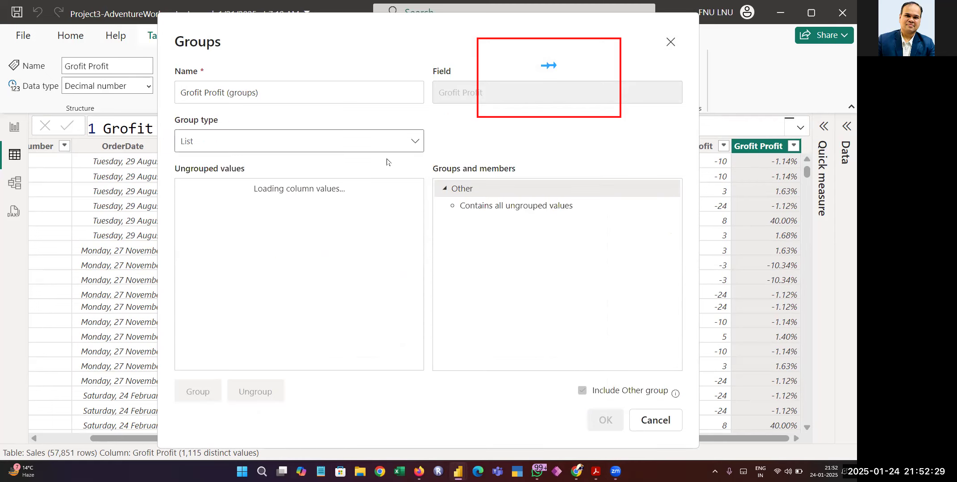
pyautogui.click(395, 151)
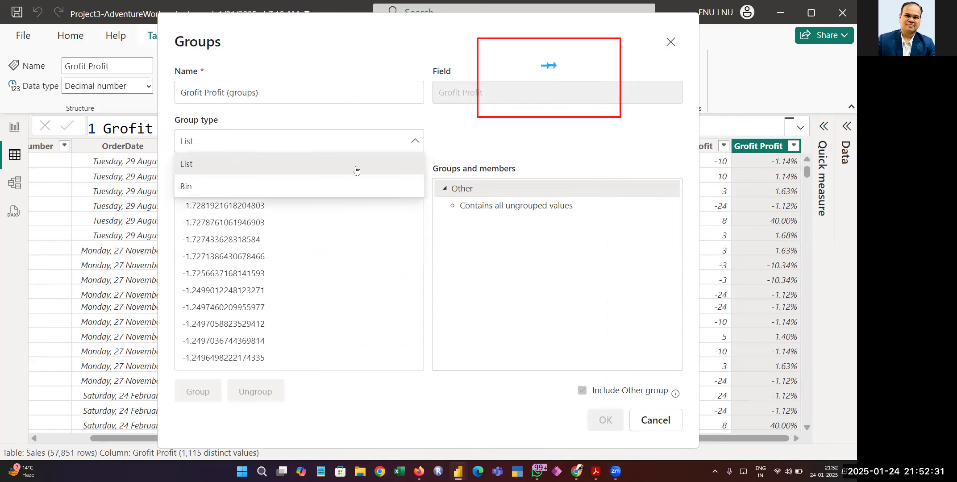
pyautogui.click(346, 188)
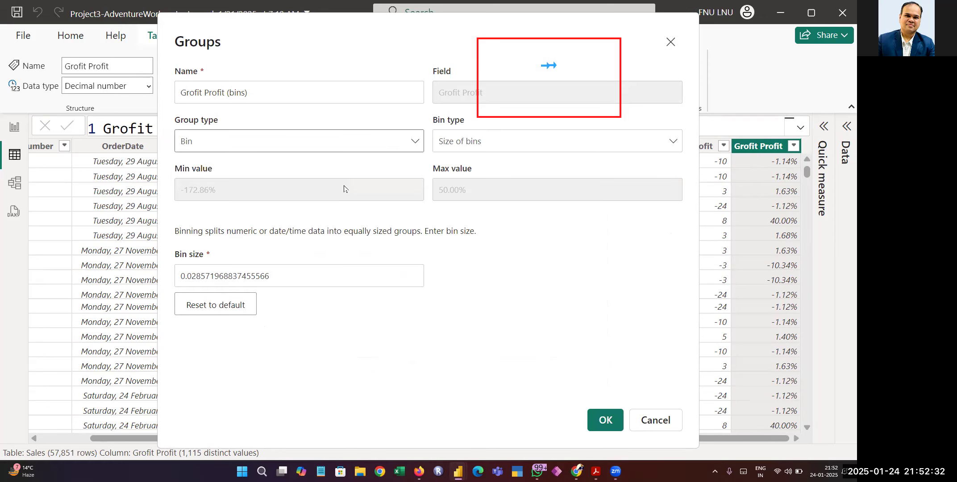
pyautogui.click(469, 142)
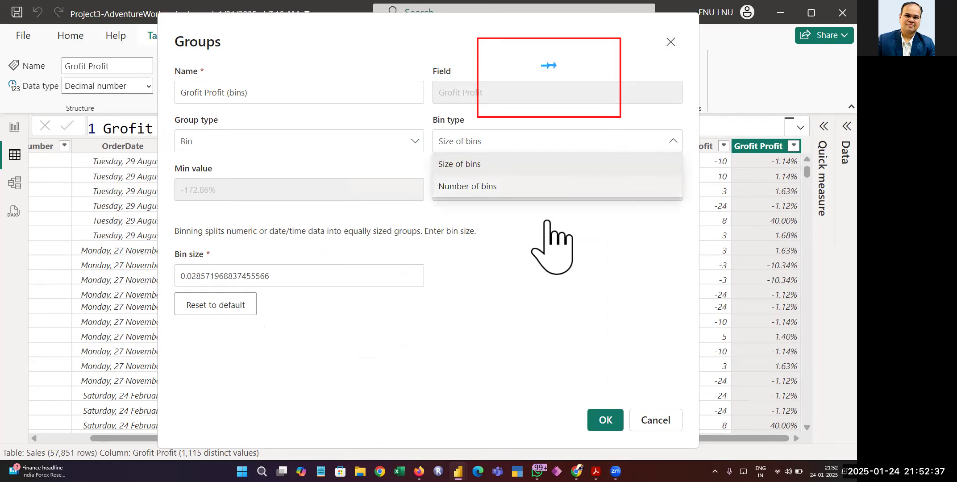
pyautogui.click(545, 237)
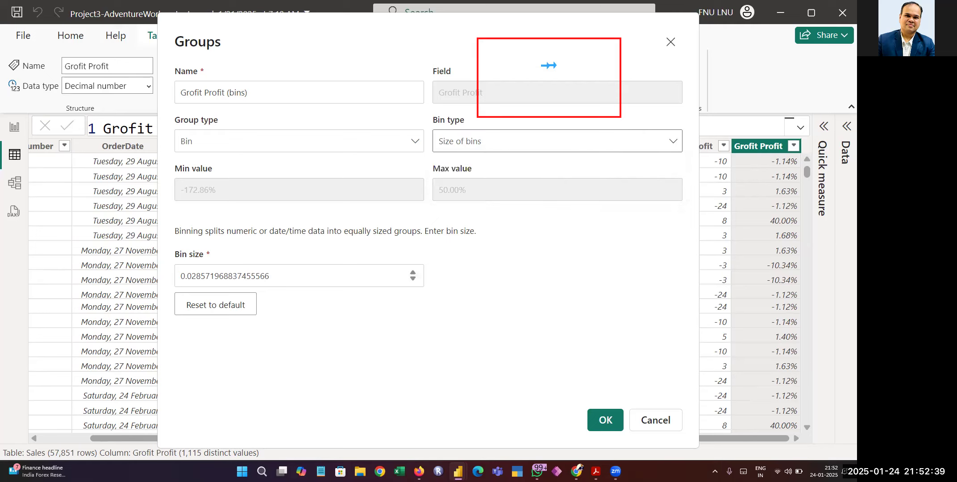
# Set the bin size to 10 and create the binned group for the Grofit Profit column.
pyautogui.press('Tab')
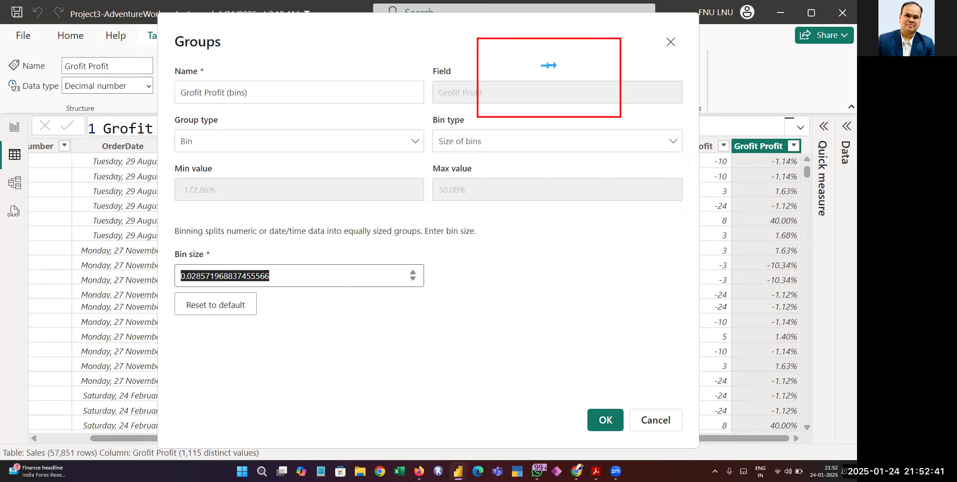
pyautogui.write('10')
pyautogui.click(517, 258)
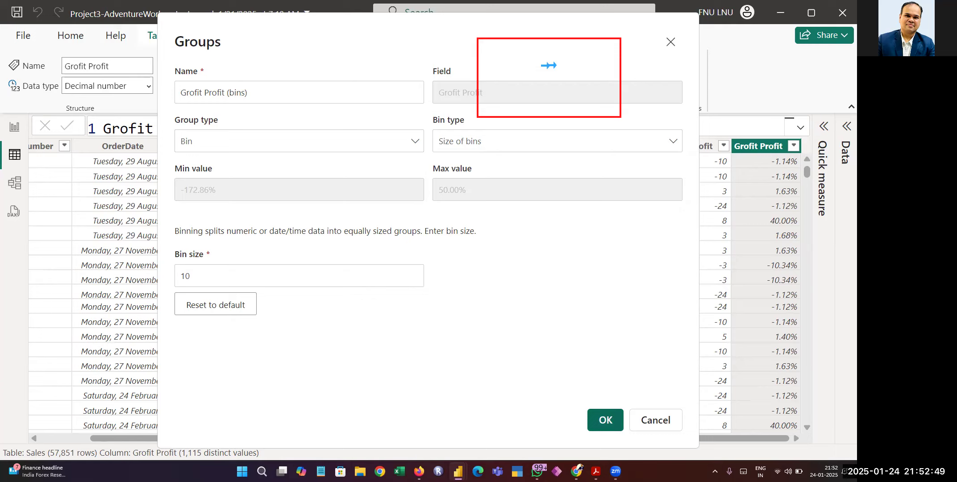
pyautogui.click(609, 418)
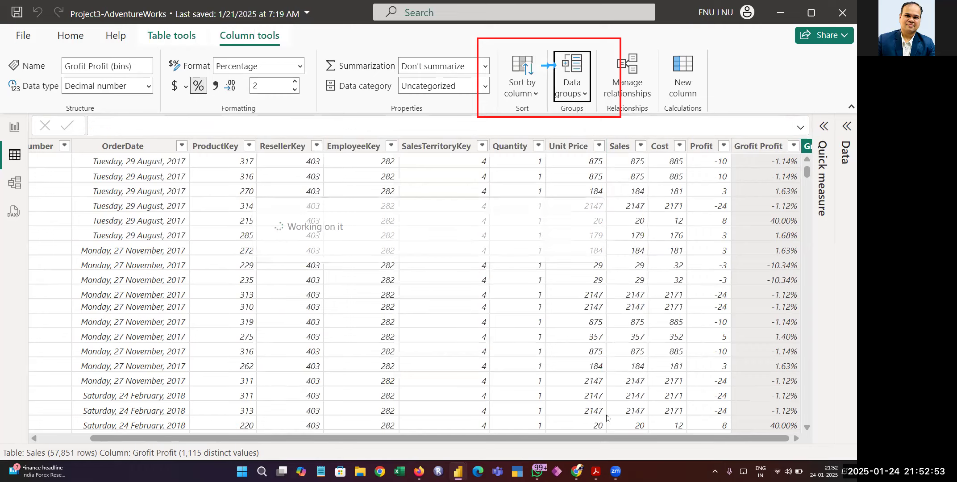
# Review the Grofit Profit (bins) column's values, then delete that column from the Sales table.
pyautogui.scroll(-3, 750, 333)
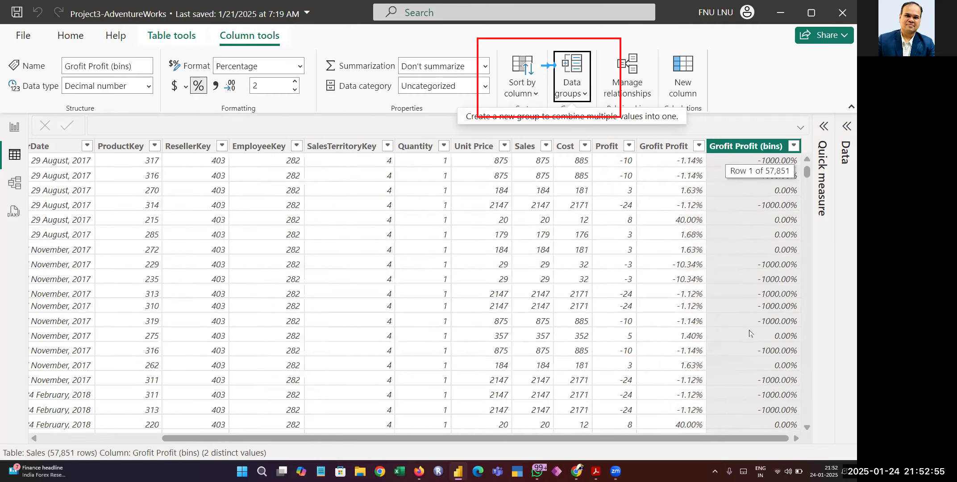
pyautogui.scroll(-20, 749, 333)
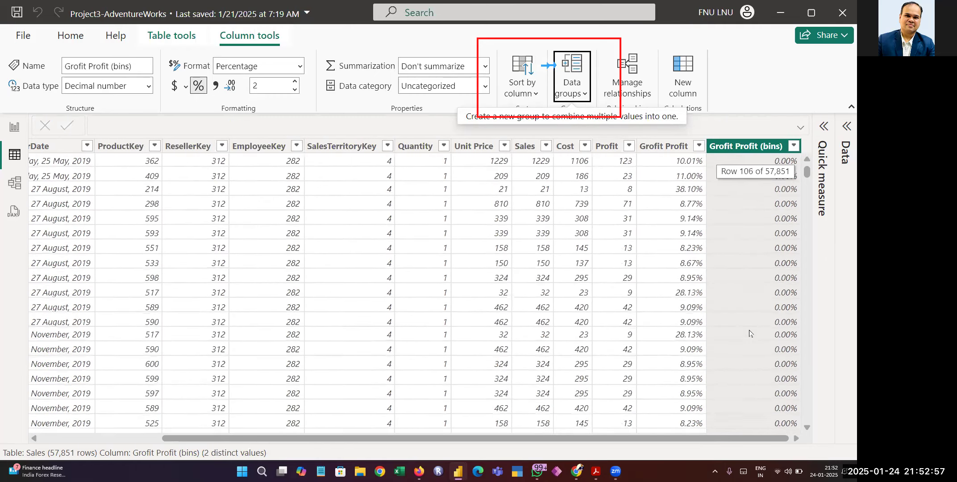
pyautogui.scroll(-20, 749, 333)
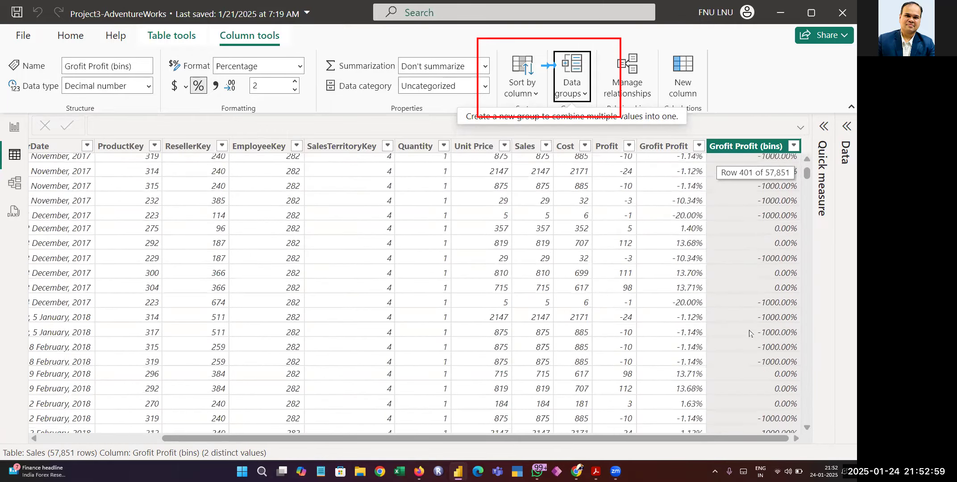
pyautogui.scroll(20, 749, 333)
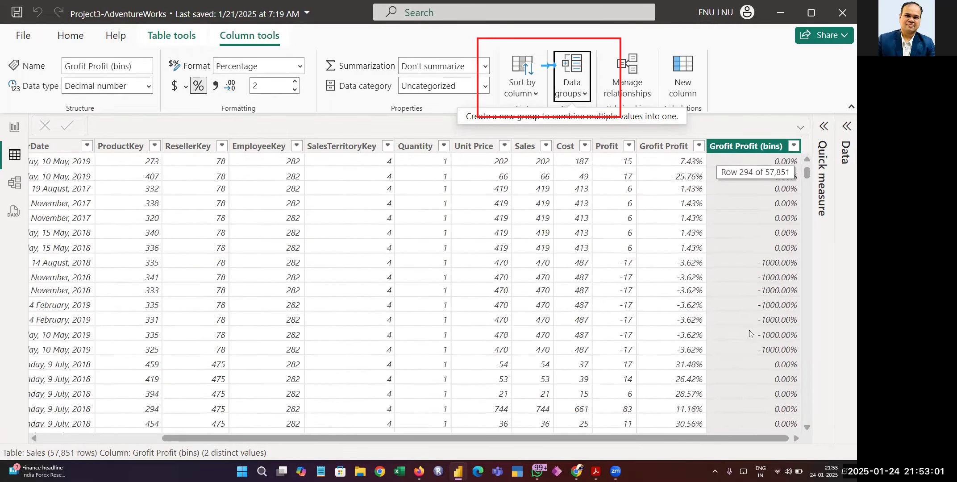
pyautogui.scroll(20, 749, 333)
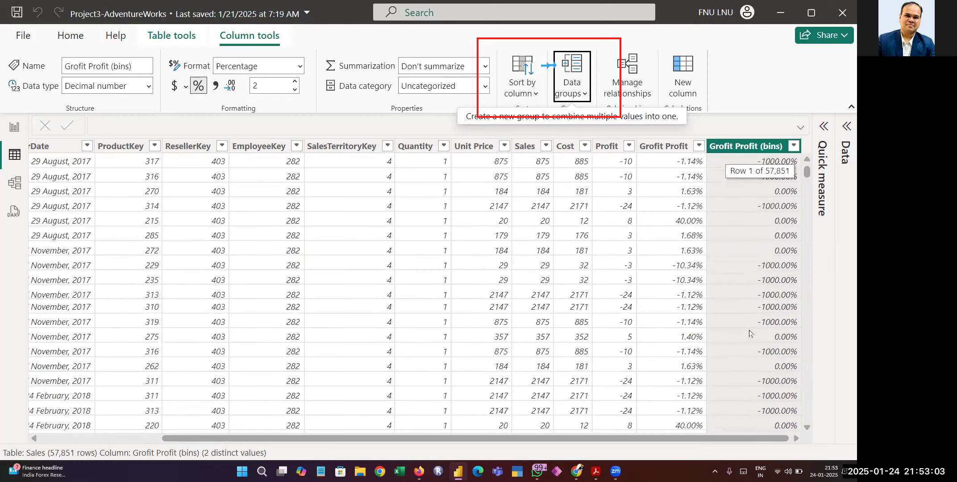
pyautogui.rightClick(743, 150)
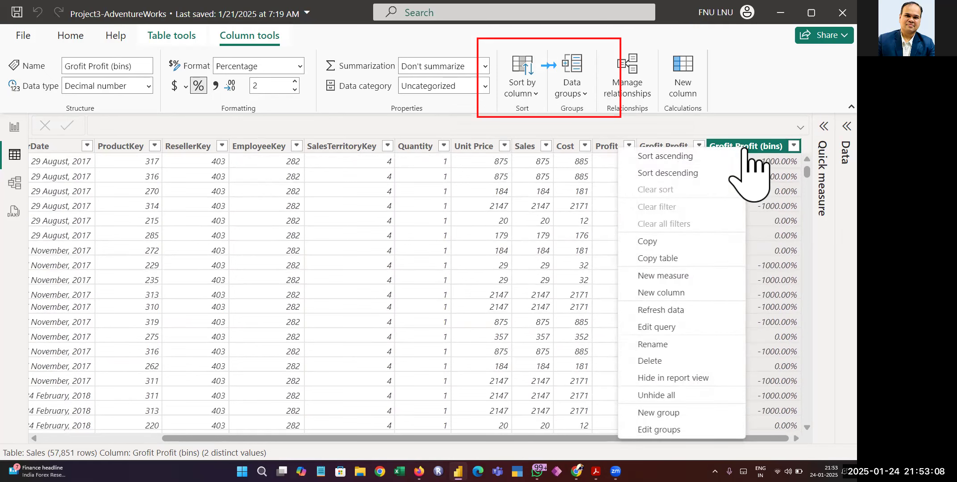
pyautogui.click(675, 359)
pyautogui.click(509, 269)
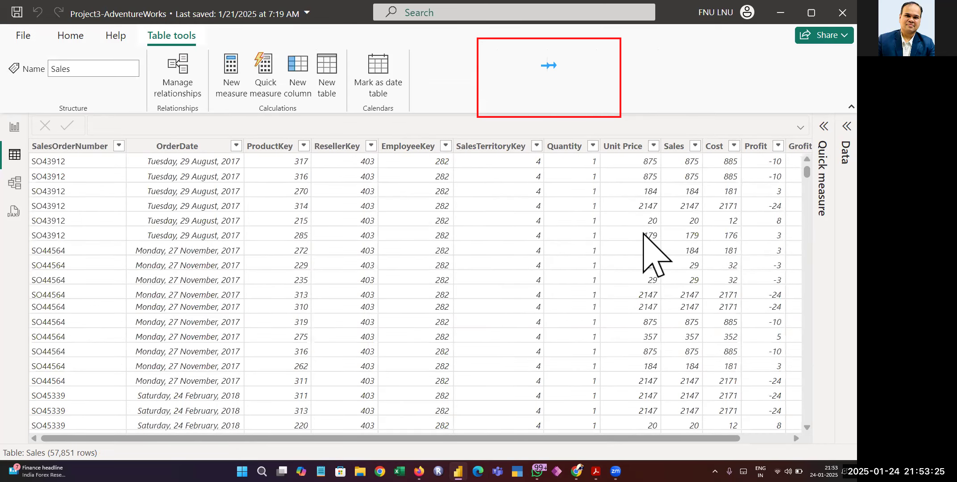
# Check the data category and data group options available for the Grofit Profit column.
pyautogui.hscroll(2, 644, 237)
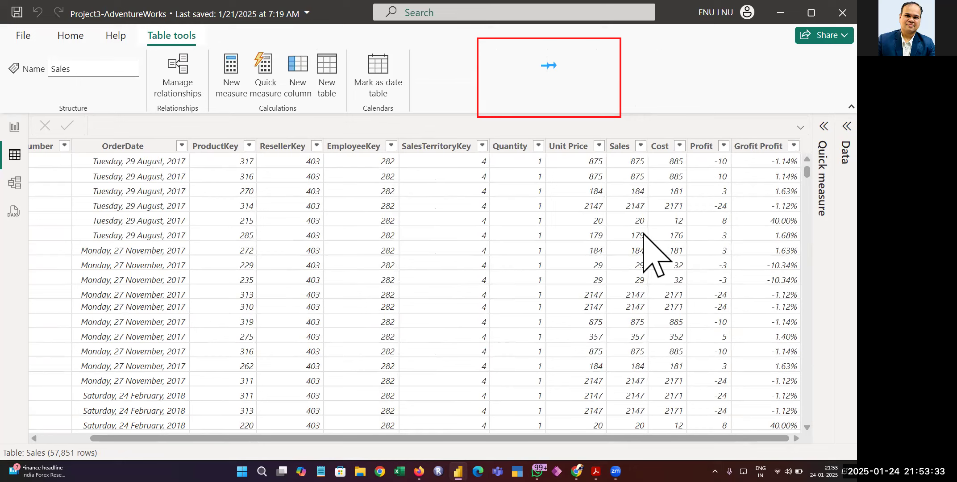
pyautogui.click(752, 148)
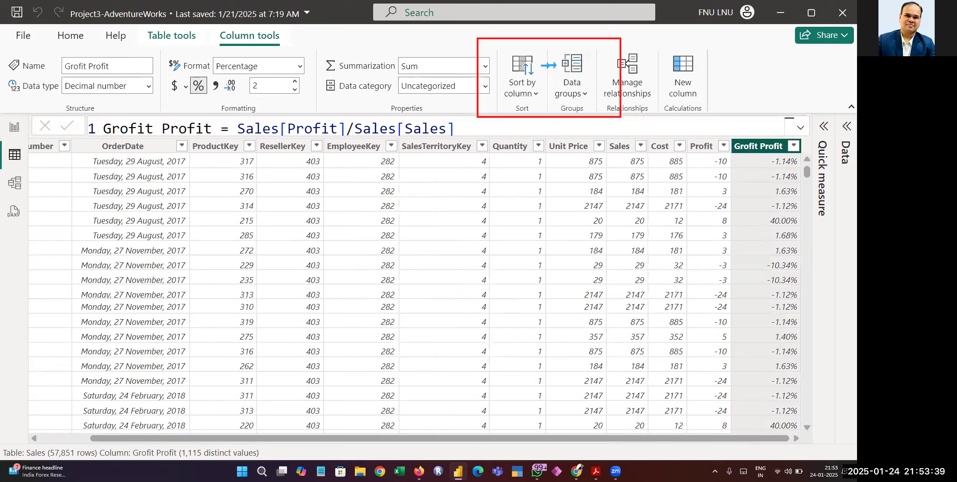
pyautogui.click(484, 87)
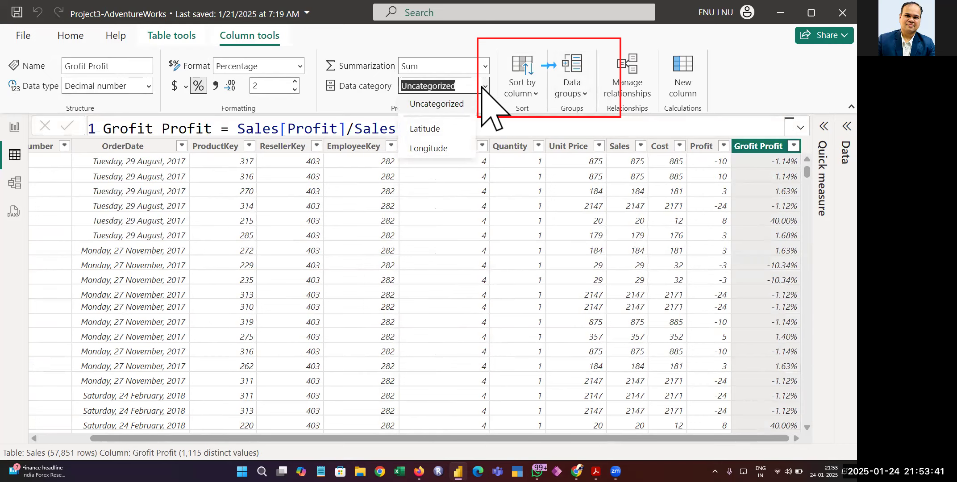
pyautogui.click(484, 87)
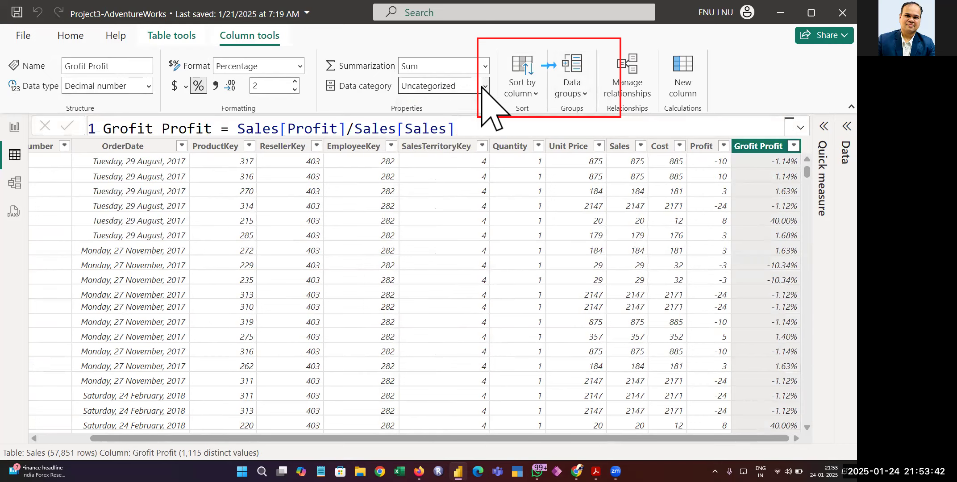
pyautogui.click(573, 84)
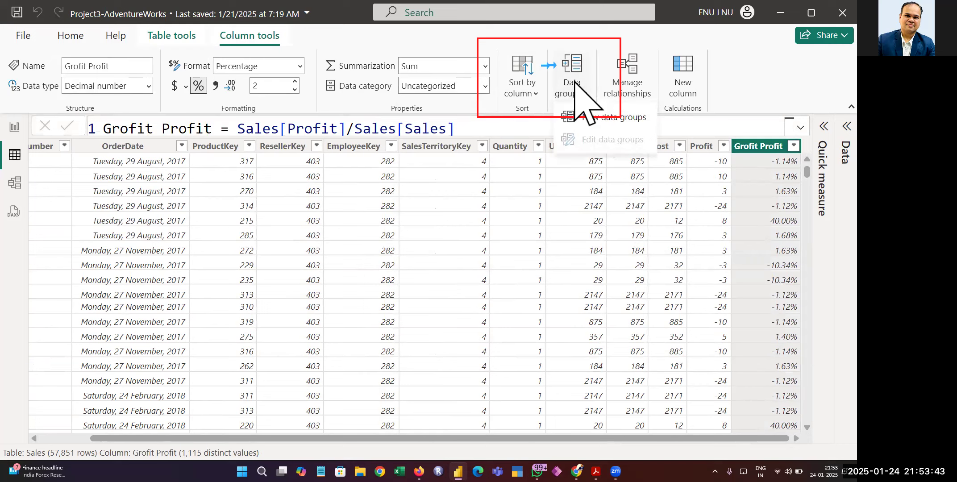
pyautogui.click(720, 71)
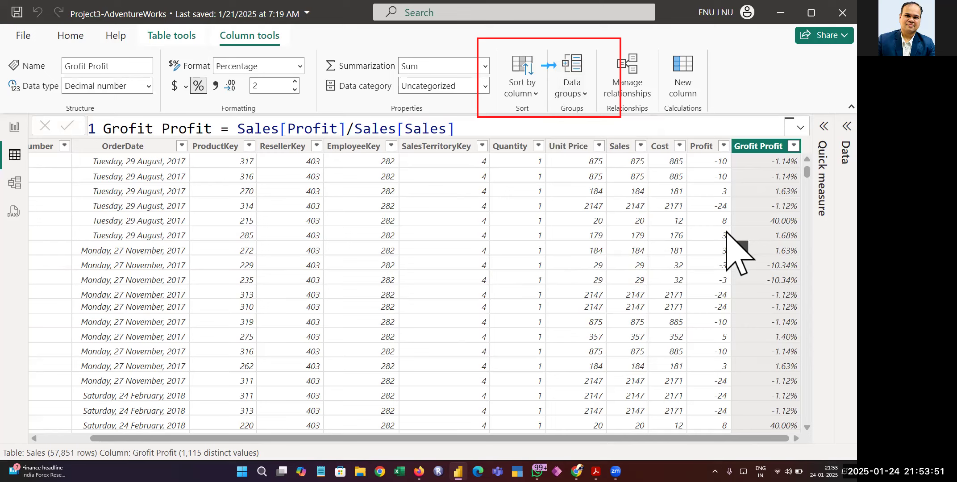
# Create a binned data group named Quantity (bins) on the Quantity column with a bin size of 4.
pyautogui.click(517, 147)
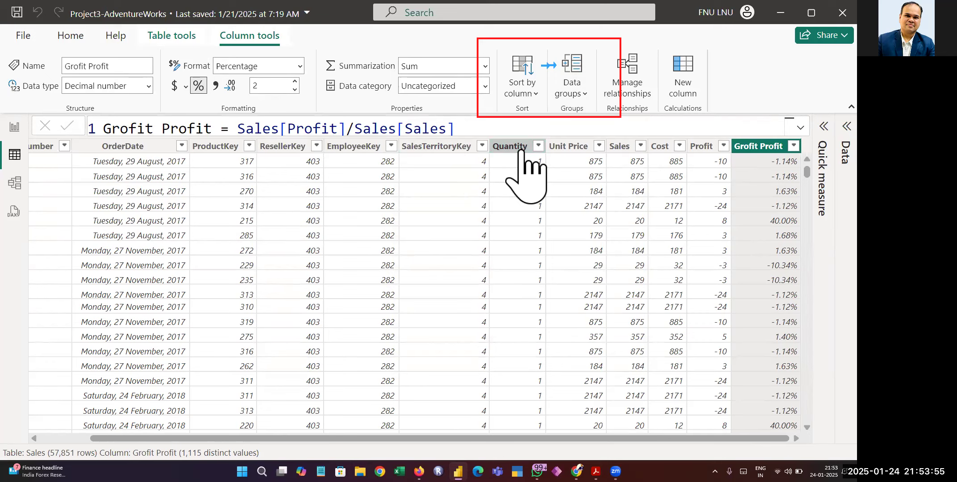
pyautogui.click(573, 95)
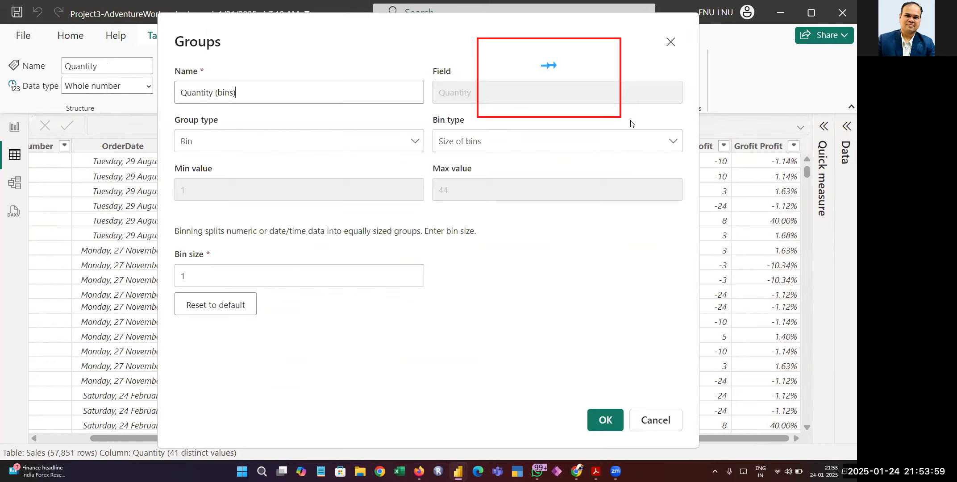
pyautogui.click(321, 276)
pyautogui.press('BackSpace')
pyautogui.write('4')
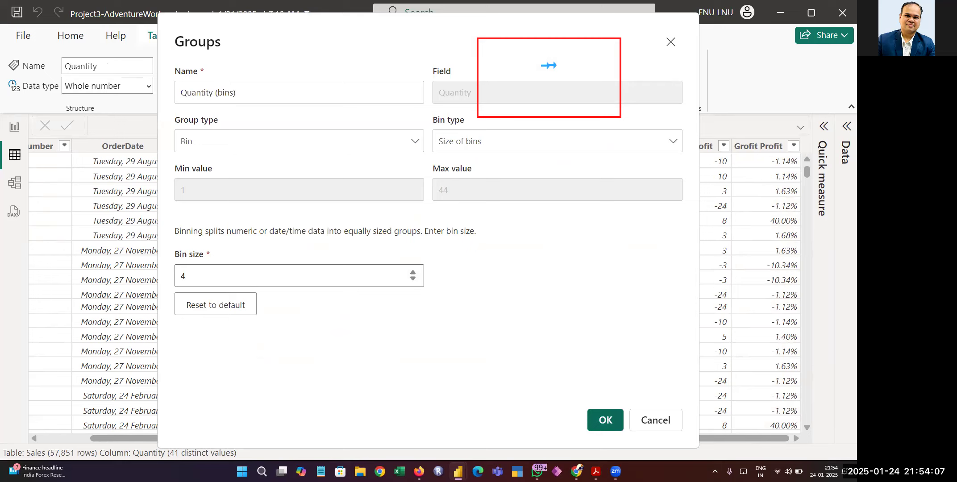
pyautogui.click(607, 421)
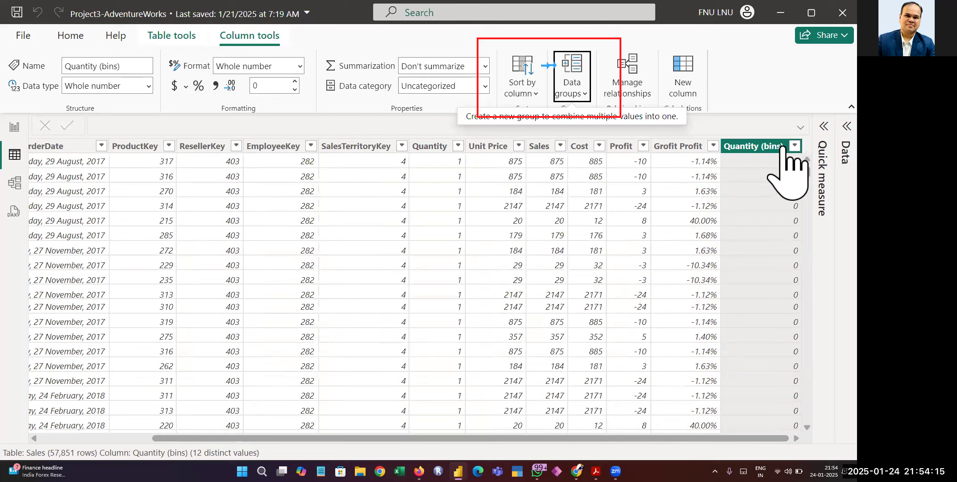
# Filter the Quantity (bins) column to exclude the value 0 and review the remaining rows across the Sales table.
pyautogui.click(795, 147)
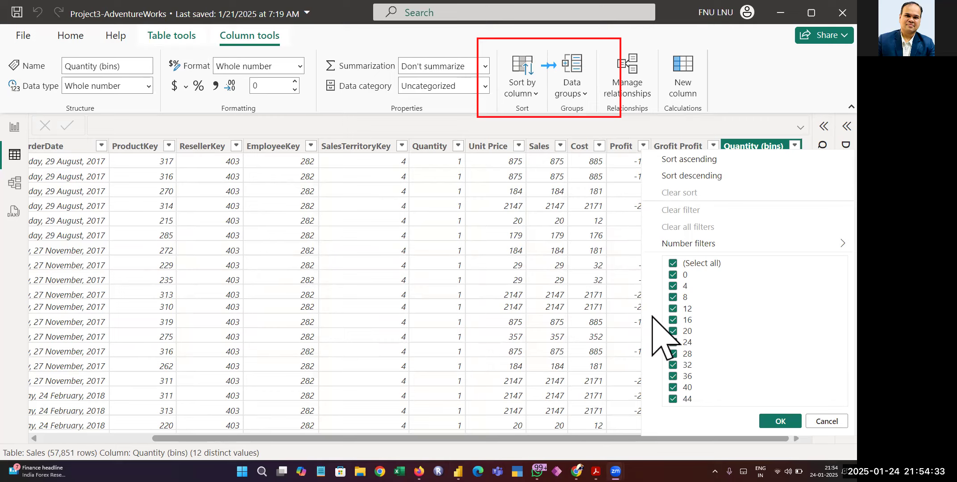
pyautogui.click(674, 275)
pyautogui.click(781, 421)
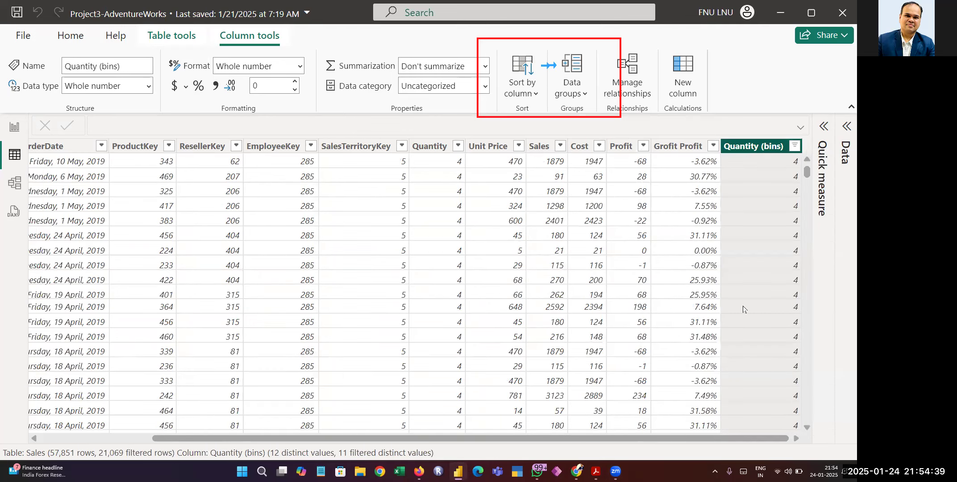
pyautogui.scroll(-20, 743, 309)
pyautogui.scroll(17, 742, 309)
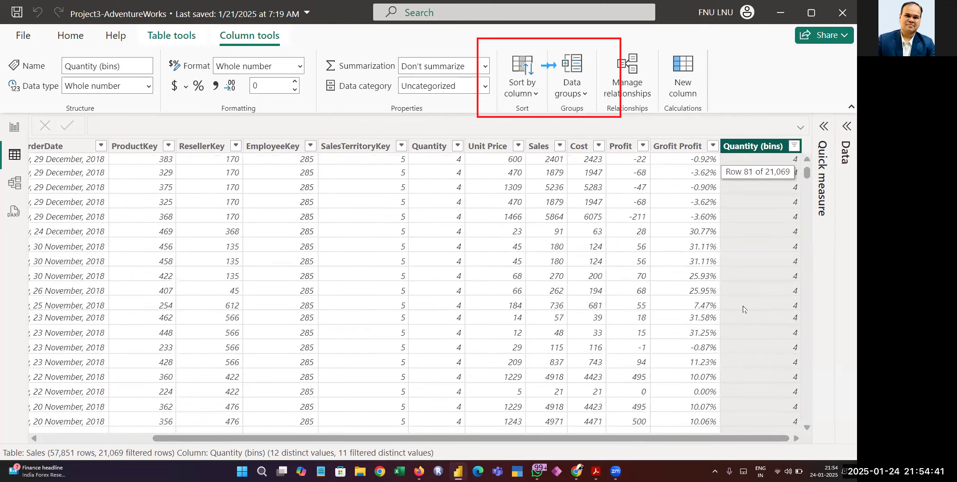
pyautogui.scroll(4, 743, 309)
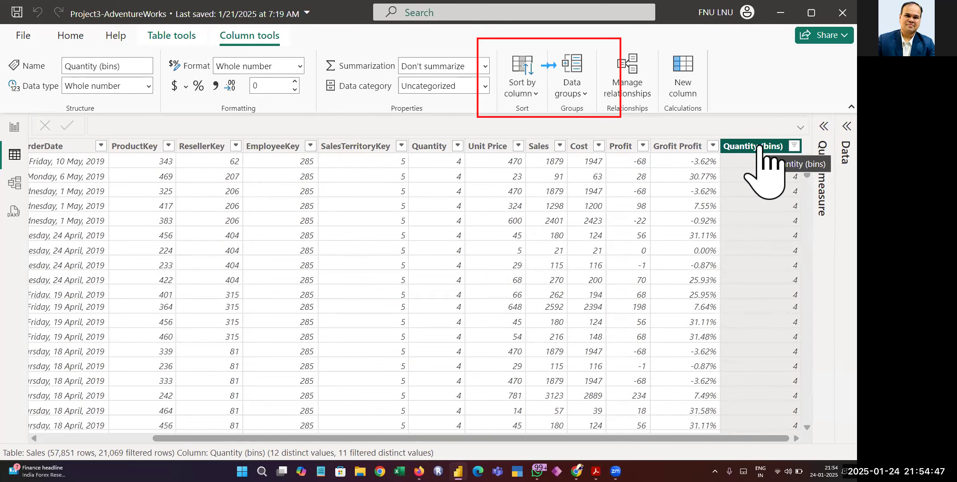
pyautogui.hscroll(-3, 359, 181)
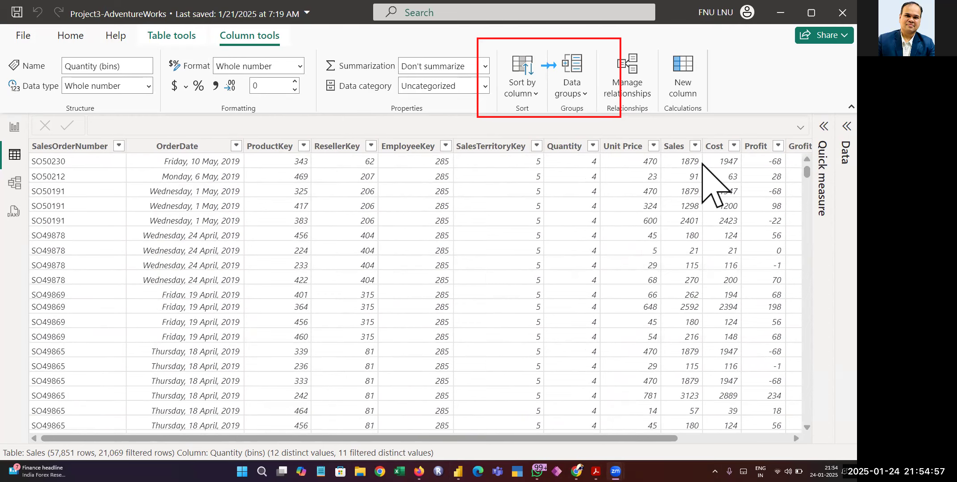
pyautogui.hscroll(3, 678, 236)
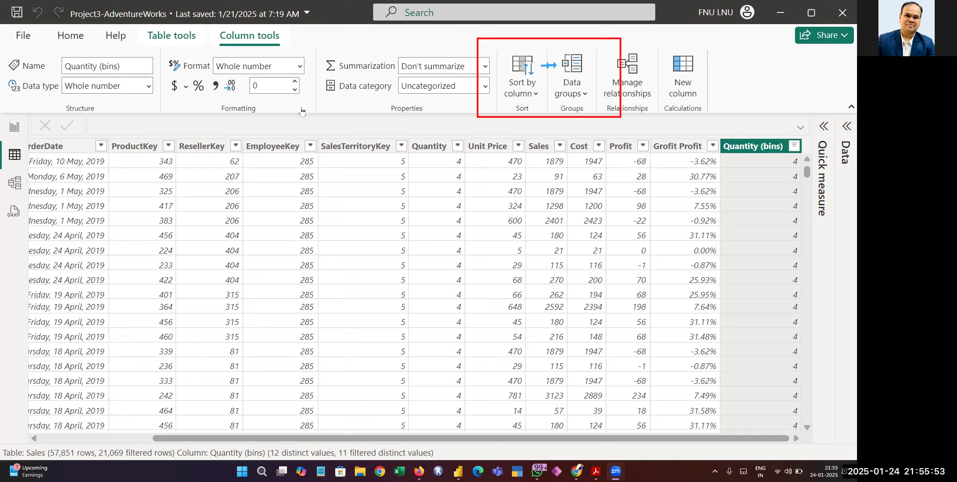
# Inspect the column properties of Grofit Profit, Profit and Quantity in turn.
pyautogui.click(671, 148)
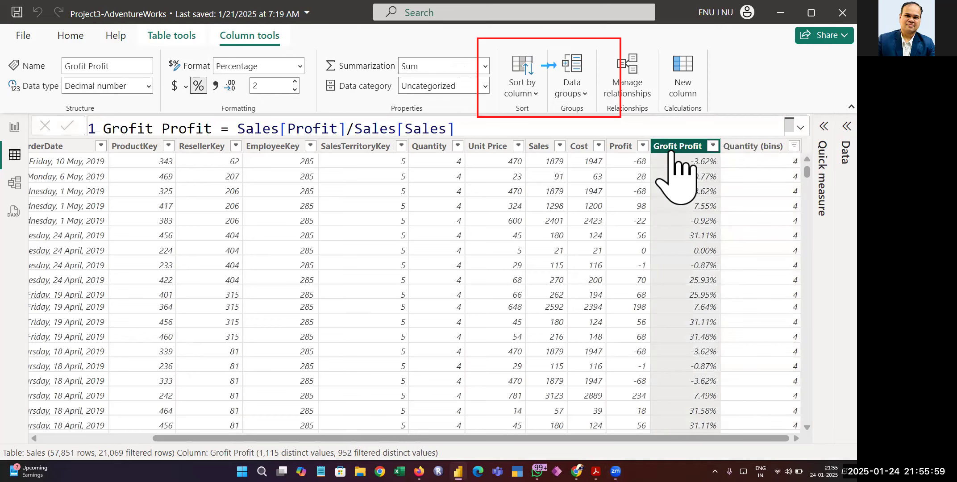
pyautogui.click(624, 146)
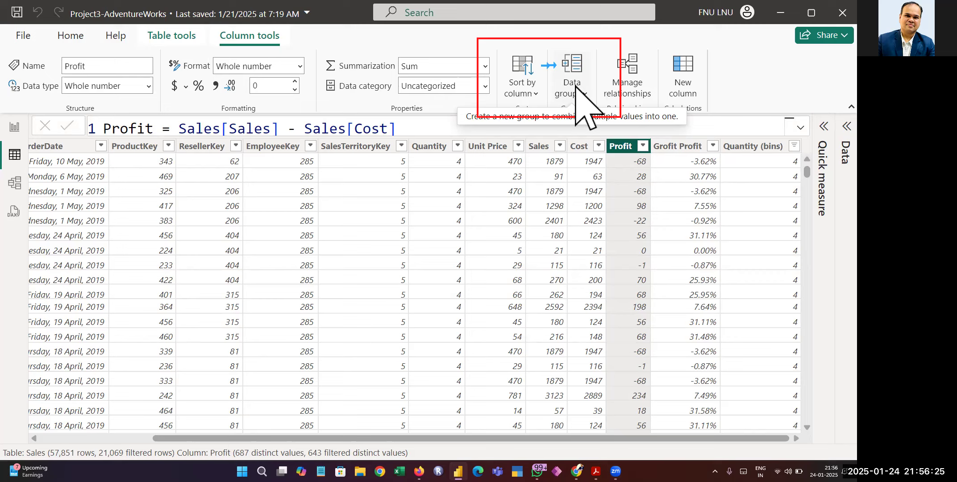
pyautogui.click(441, 148)
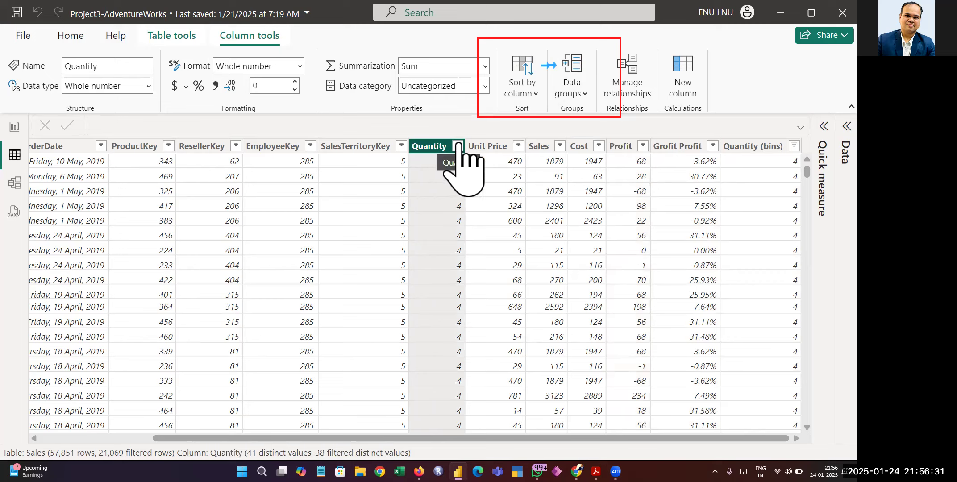
# Delete the Quantity (bins) column from the Sales table.
pyautogui.rightClick(773, 150)
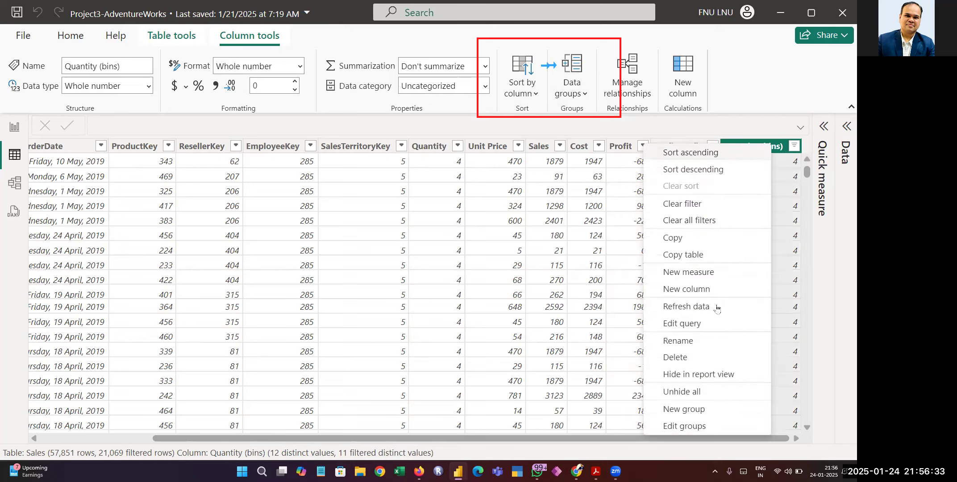
pyautogui.click(695, 358)
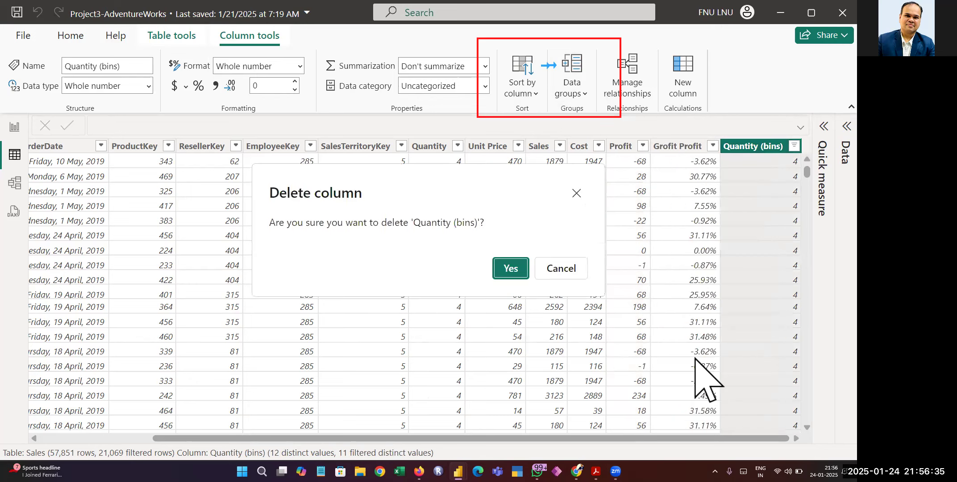
pyautogui.click(510, 268)
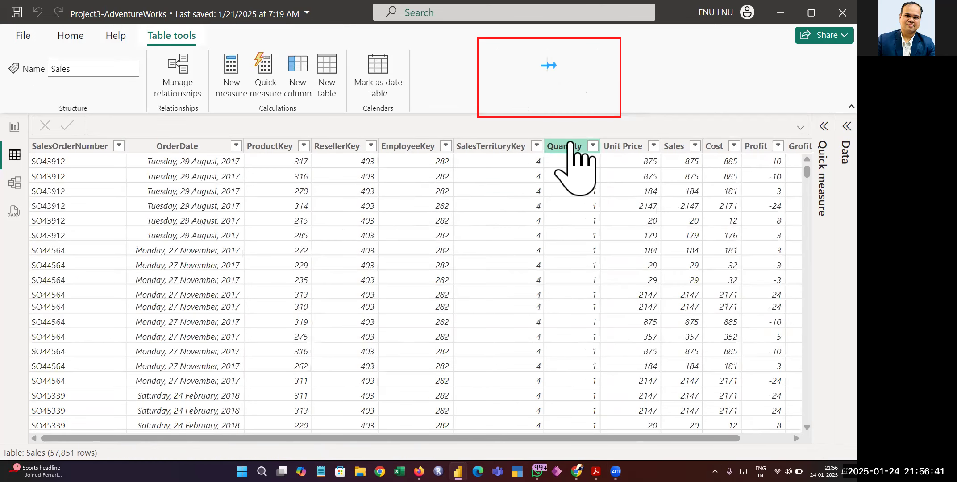
# Start a new data group on the Quantity column and name it Quantity Groups.
pyautogui.click(573, 147)
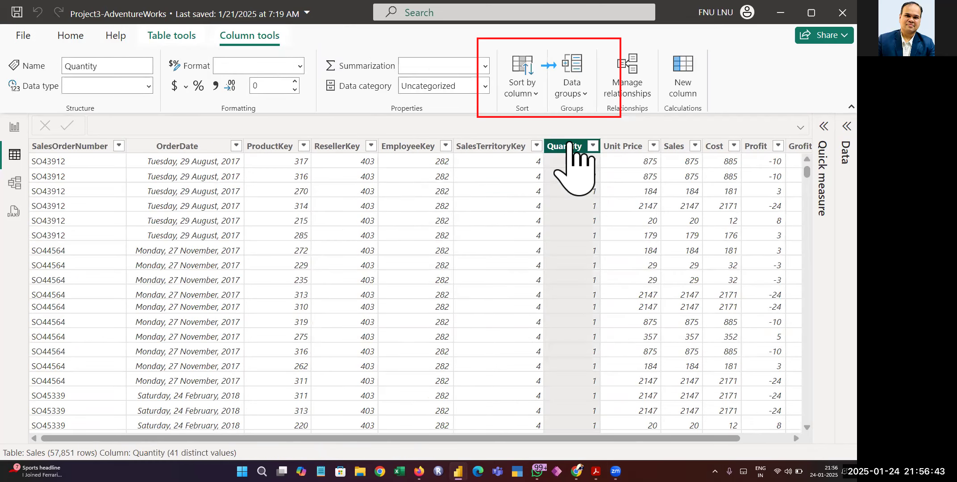
pyautogui.click(577, 87)
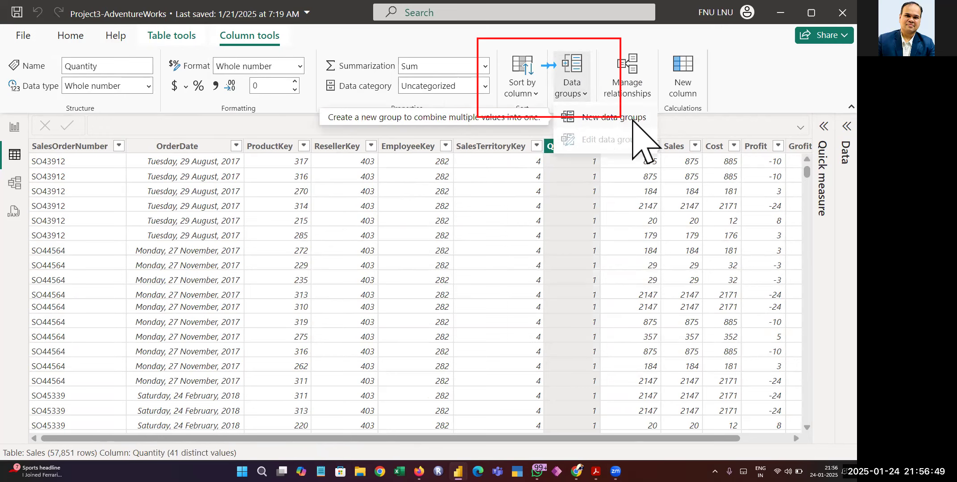
pyautogui.click(634, 120)
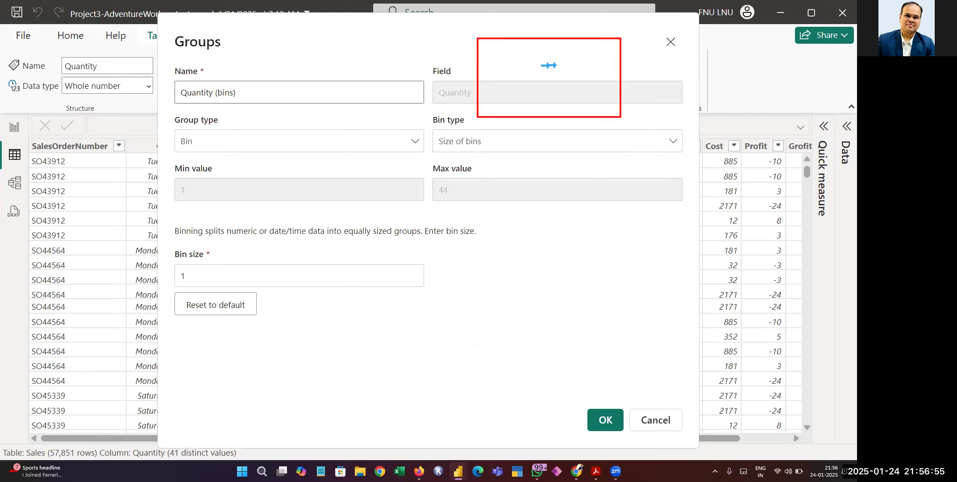
pyautogui.press('BackSpace')
pyautogui.press('BackSpace')
pyautogui.press('BackSpace')
pyautogui.press('BackSpace')
pyautogui.press('BackSpace')
pyautogui.write('Groups')
# Try the List group type for Quantity Groups, then return the group type to Bin.
pyautogui.click(312, 141)
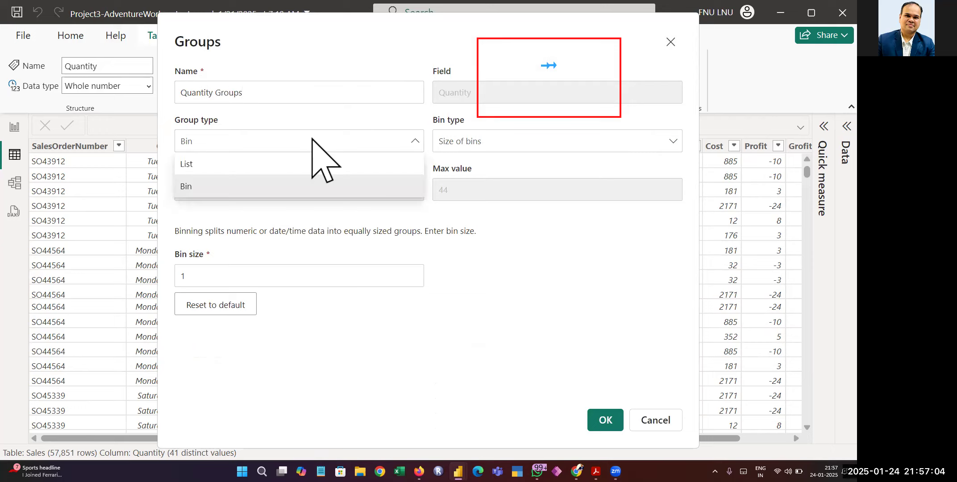
pyautogui.click(201, 190)
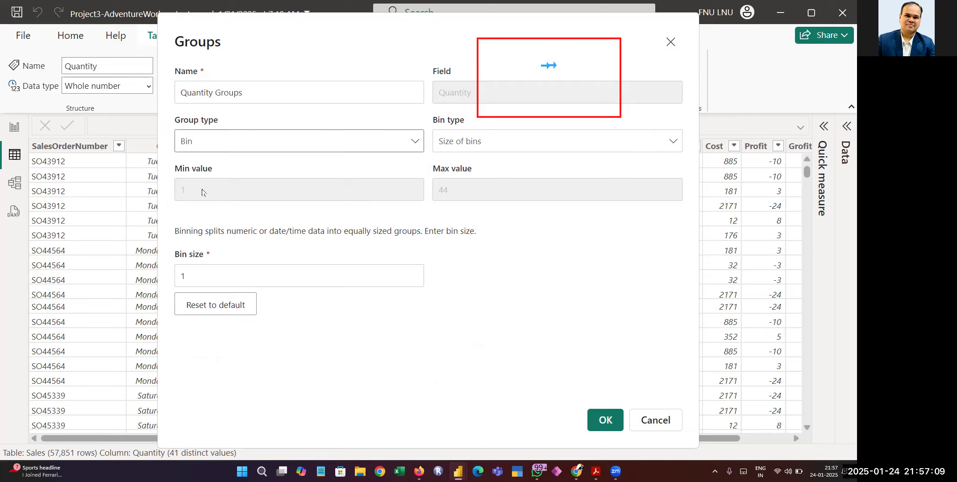
pyautogui.click(317, 146)
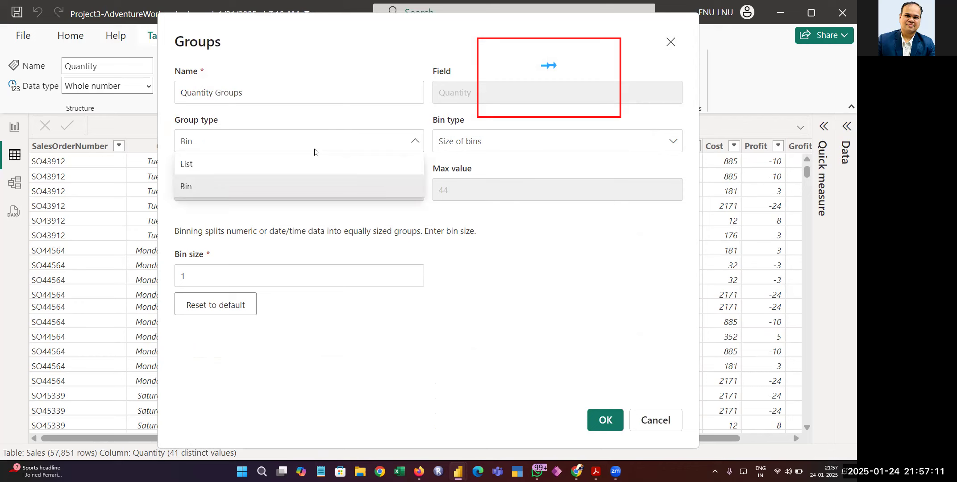
pyautogui.click(284, 167)
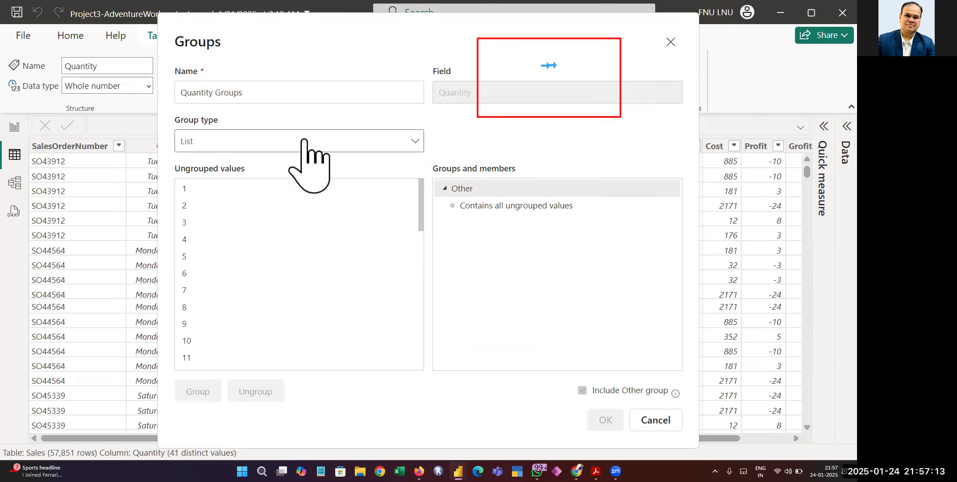
pyautogui.click(305, 141)
pyautogui.click(279, 186)
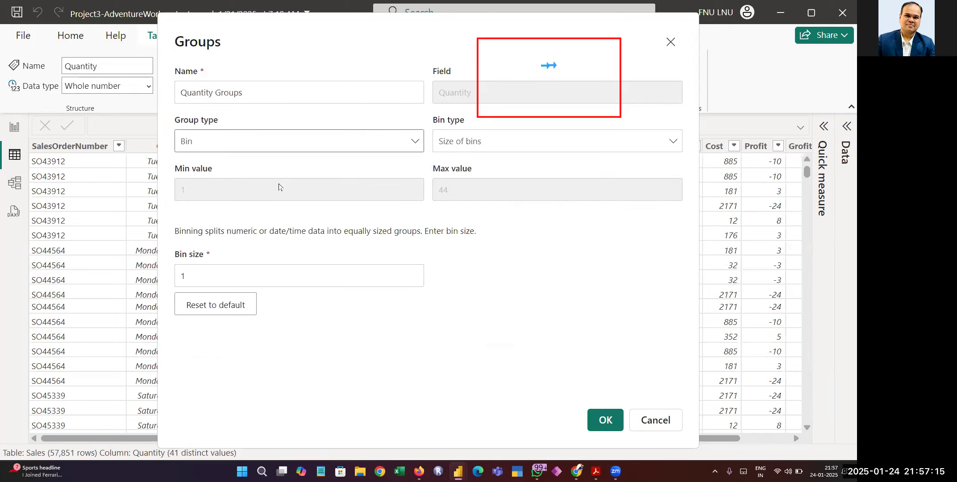
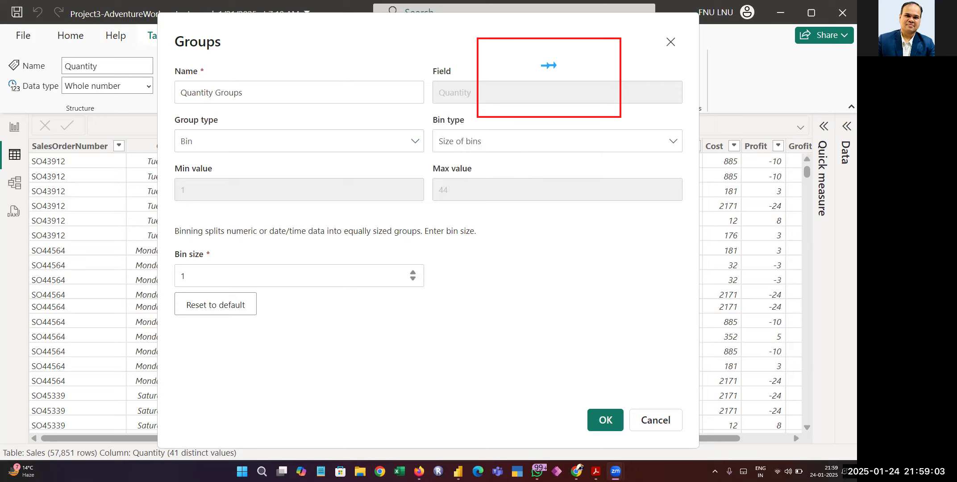
# Create the Quantity Groups column with a bin size of 2 and open its list of filter values.
pyautogui.click(223, 275)
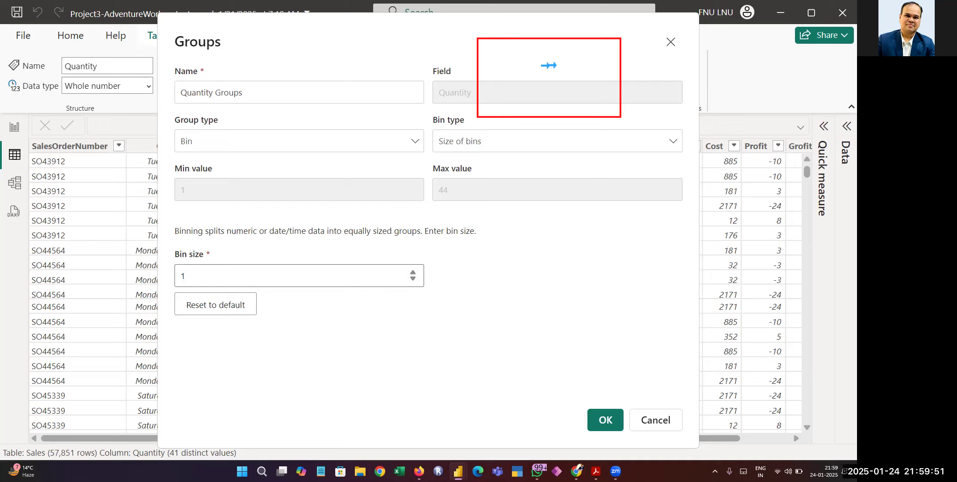
pyautogui.press('BackSpace')
pyautogui.write('2')
pyautogui.click(512, 244)
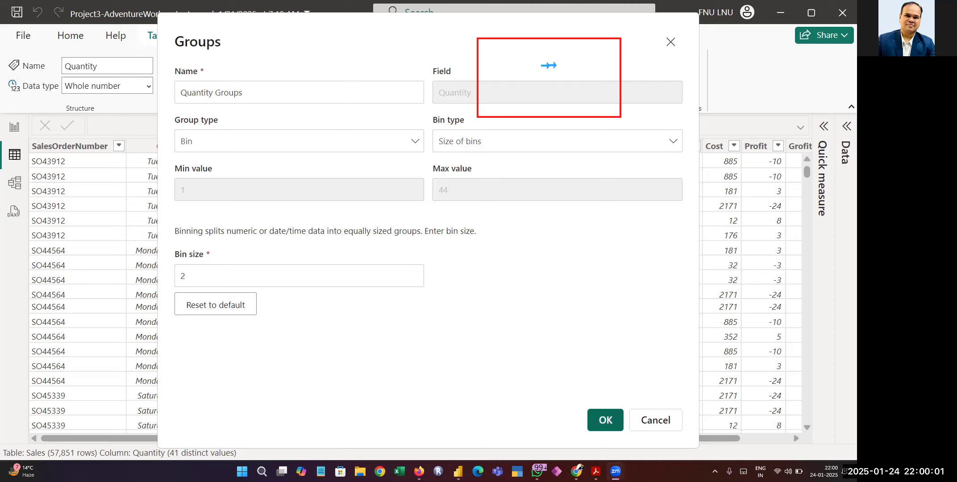
pyautogui.click(605, 419)
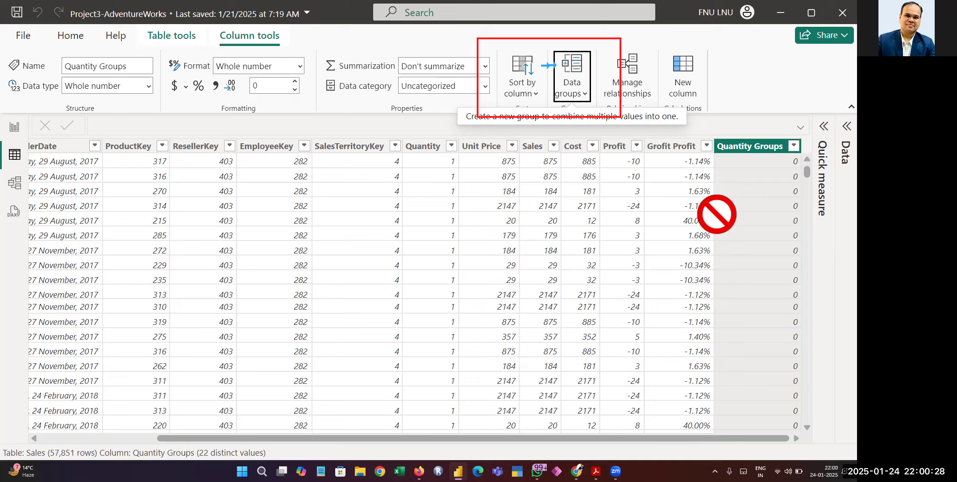
pyautogui.click(793, 146)
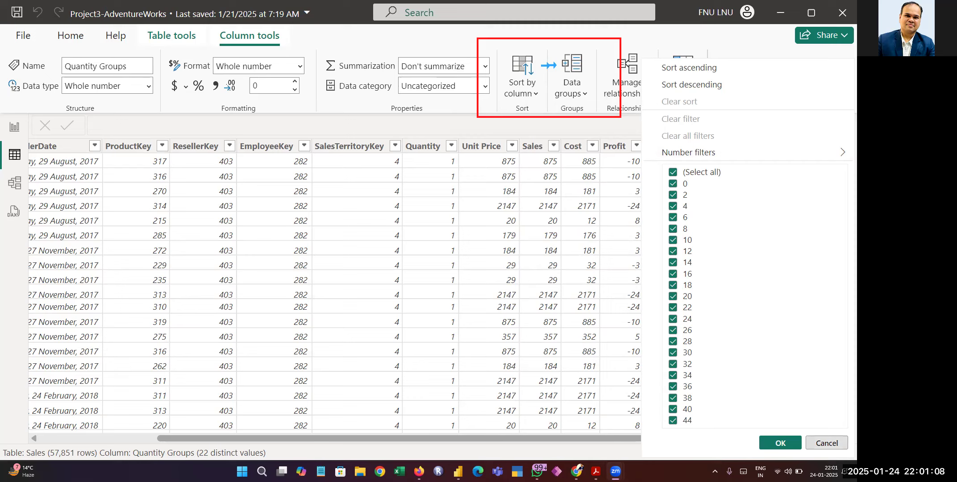
# Close the Quantity Groups filter list and look through all filter values of the Quantity column, leaving it unfiltered.
pyautogui.click(826, 443)
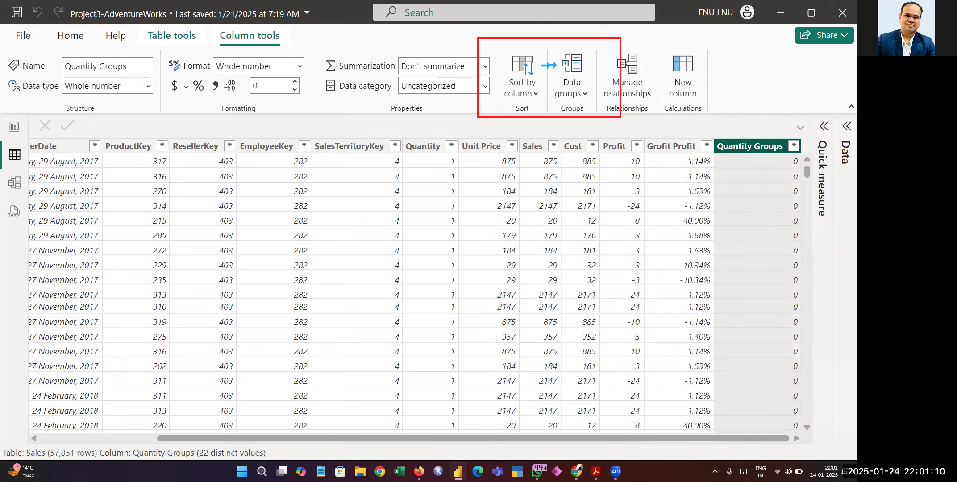
pyautogui.click(451, 146)
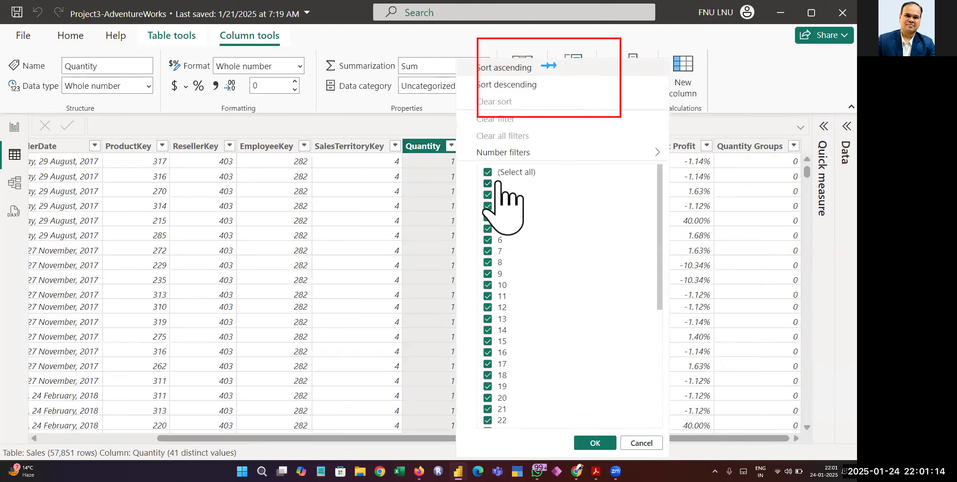
pyautogui.scroll(-5, 539, 379)
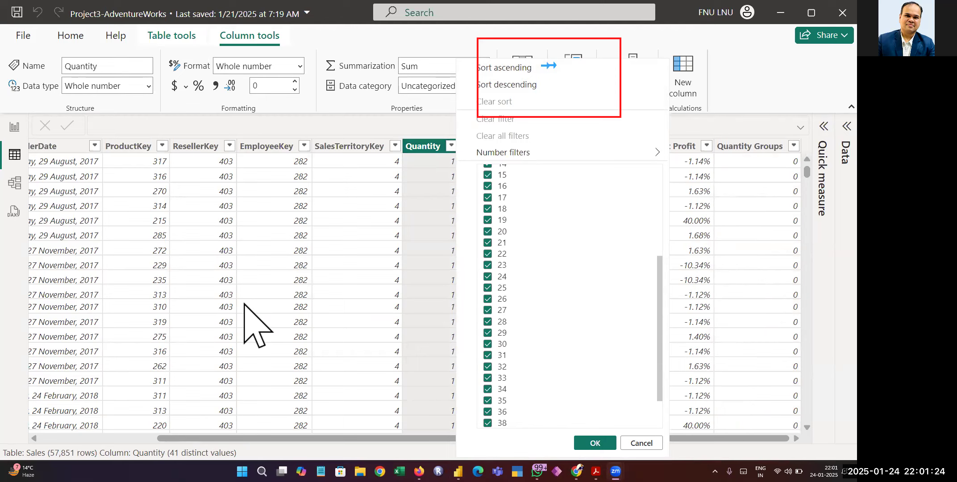
pyautogui.click(641, 443)
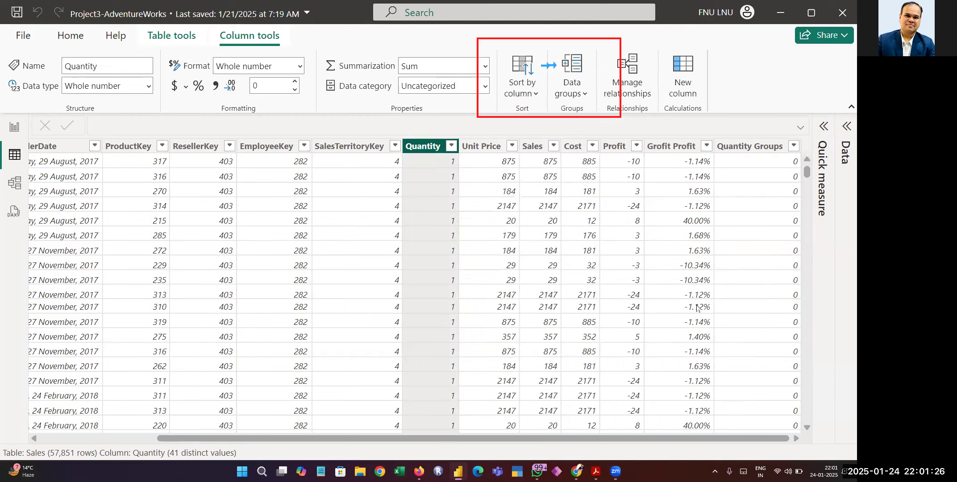
# Filter the Quantity Groups column to bin 0 only and check which Quantity values fall in that bin.
pyautogui.click(752, 145)
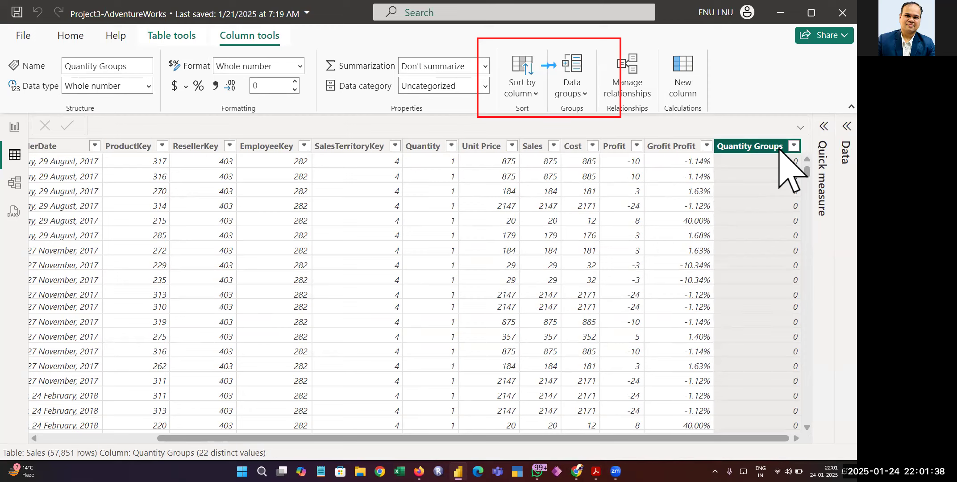
pyautogui.click(793, 146)
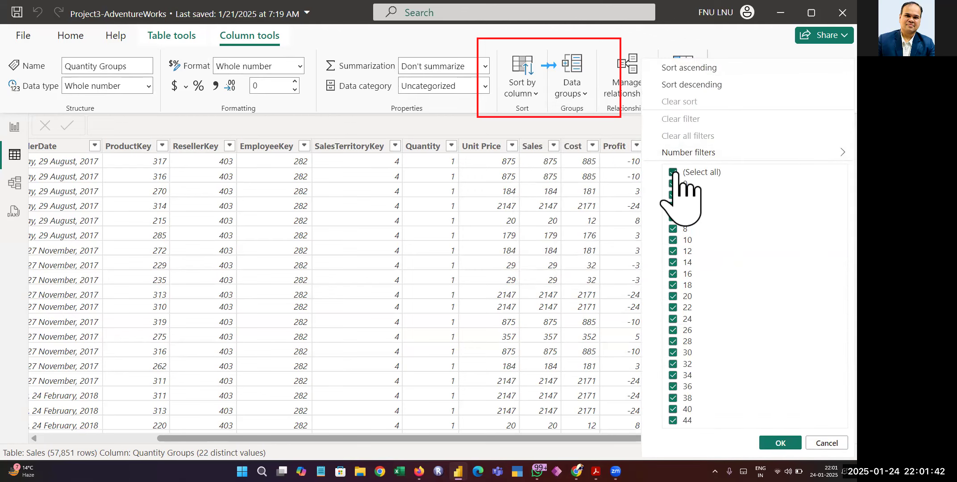
pyautogui.click(672, 172)
pyautogui.click(672, 183)
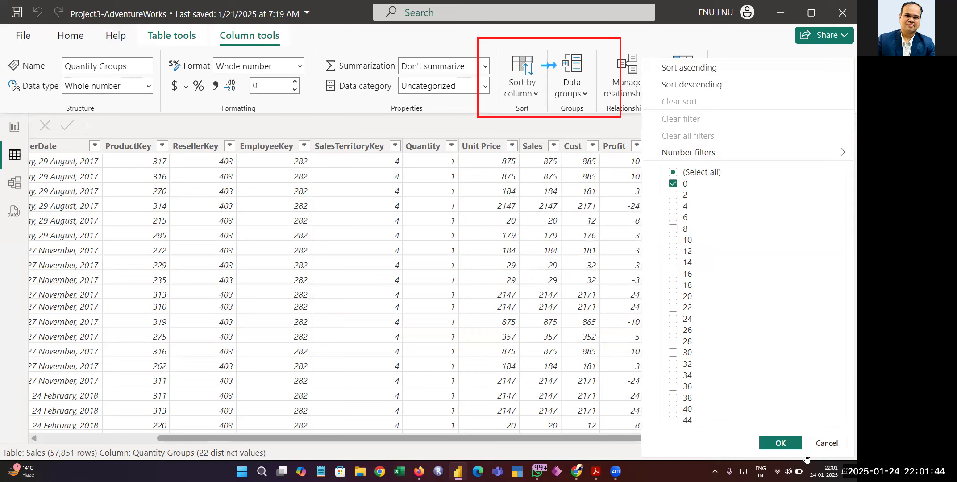
pyautogui.click(780, 443)
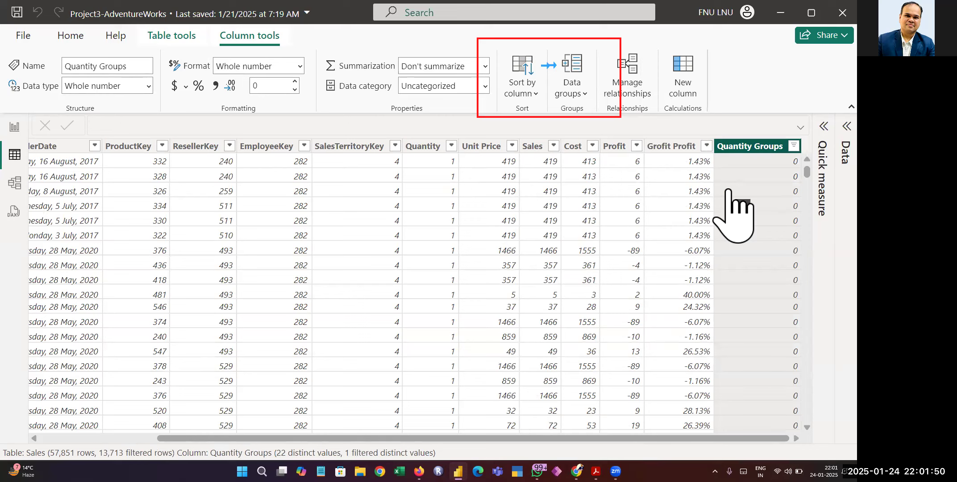
pyautogui.click(793, 146)
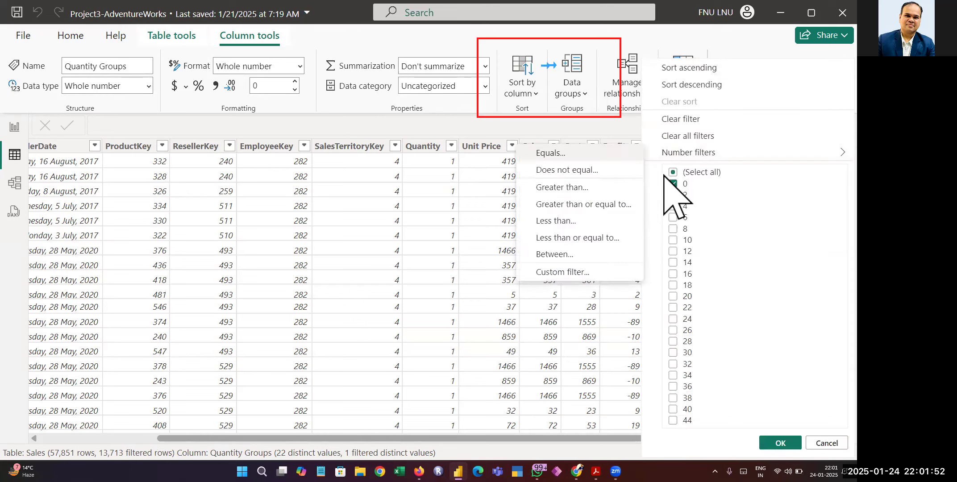
pyautogui.click(780, 443)
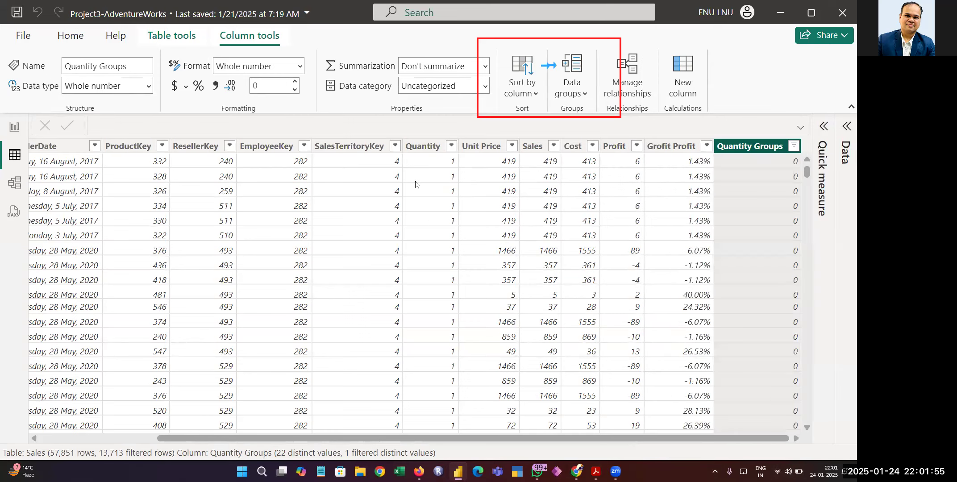
pyautogui.click(450, 147)
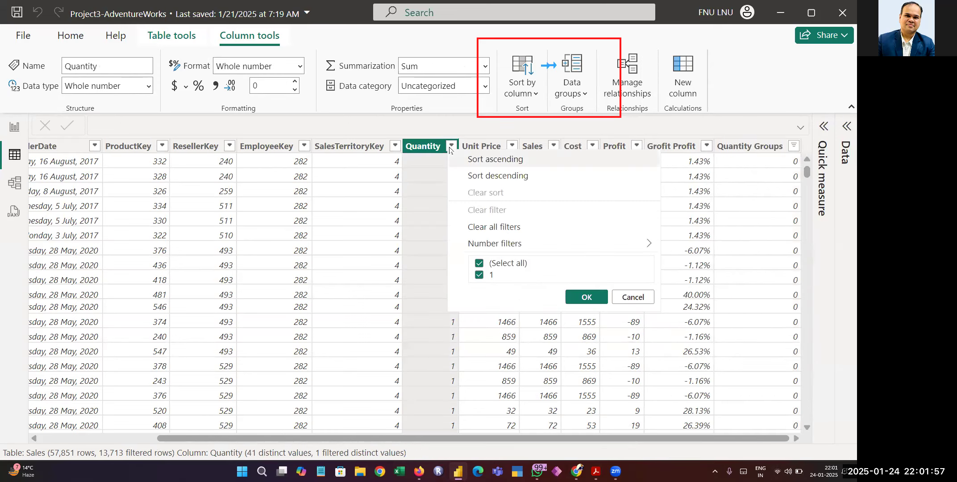
pyautogui.click(633, 297)
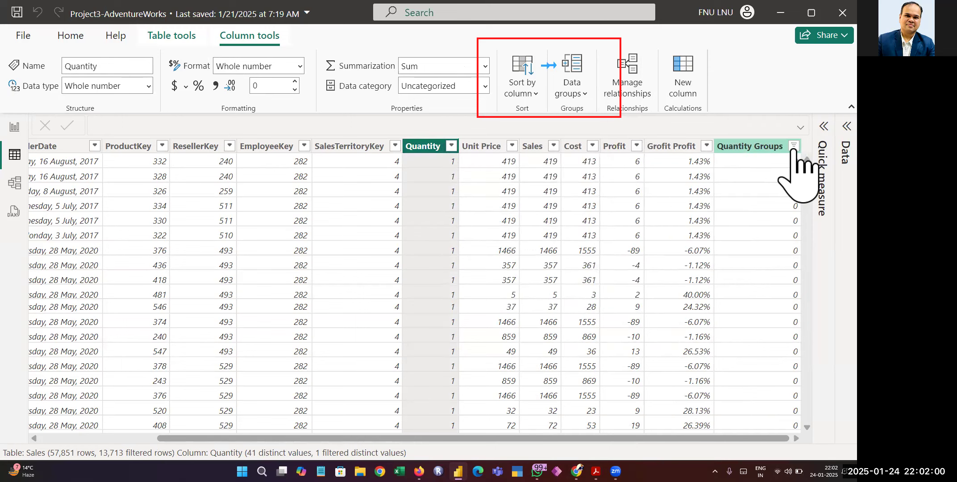
# Switch the Quantity Groups filter to bin 2 only and check which Quantity values it contains.
pyautogui.click(793, 145)
pyautogui.click(673, 183)
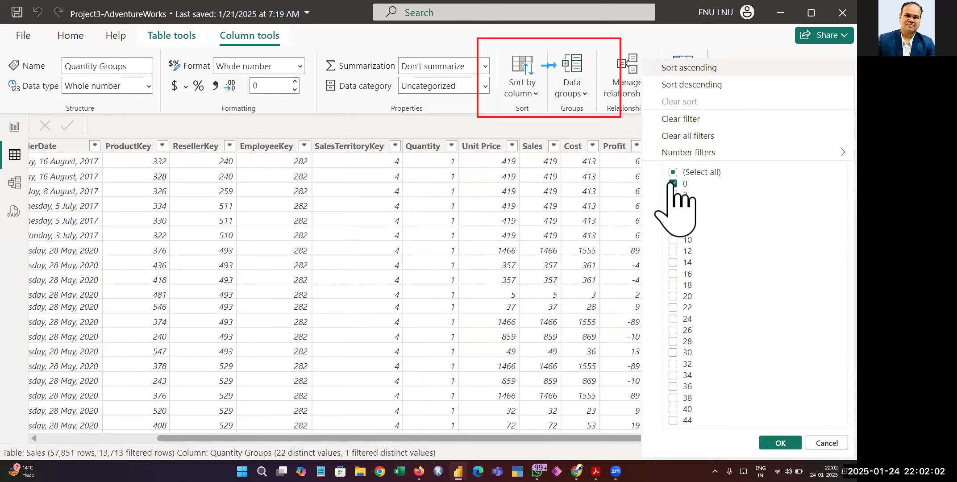
pyautogui.click(672, 184)
pyautogui.click(779, 443)
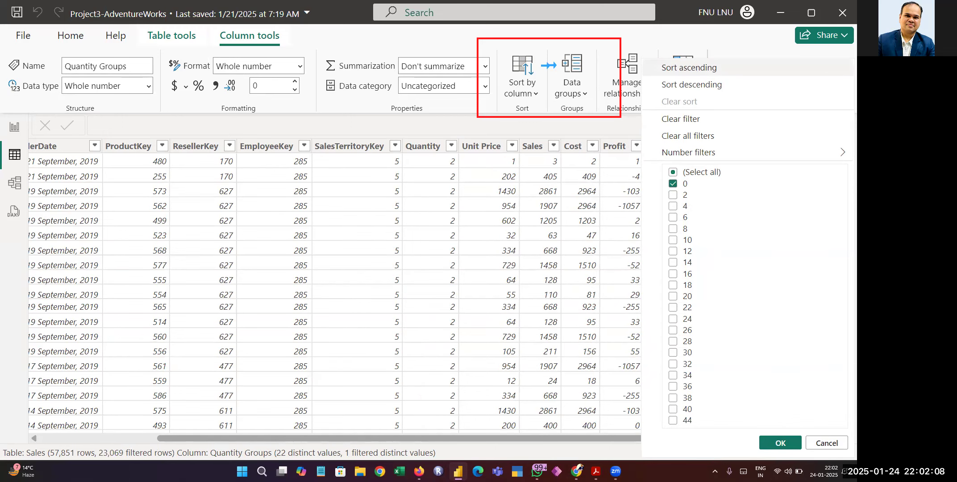
pyautogui.click(674, 185)
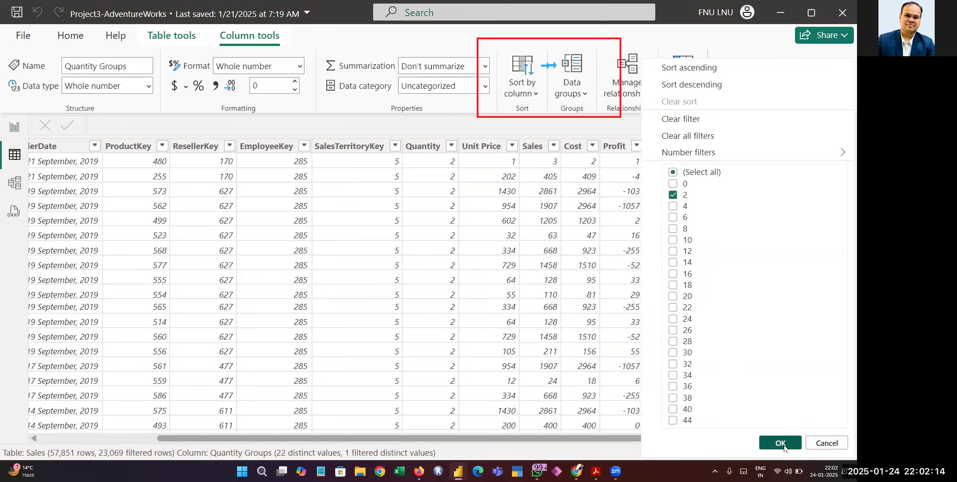
pyautogui.click(780, 443)
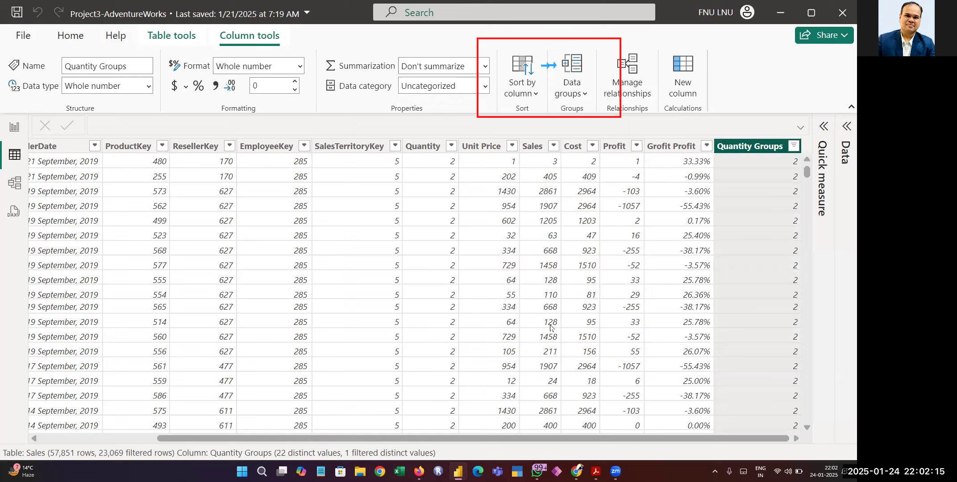
pyautogui.click(452, 147)
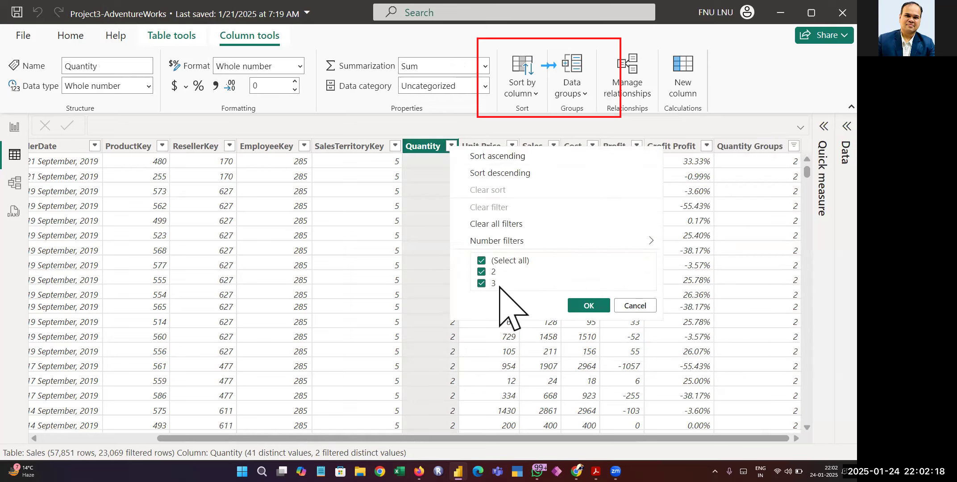
pyautogui.click(588, 306)
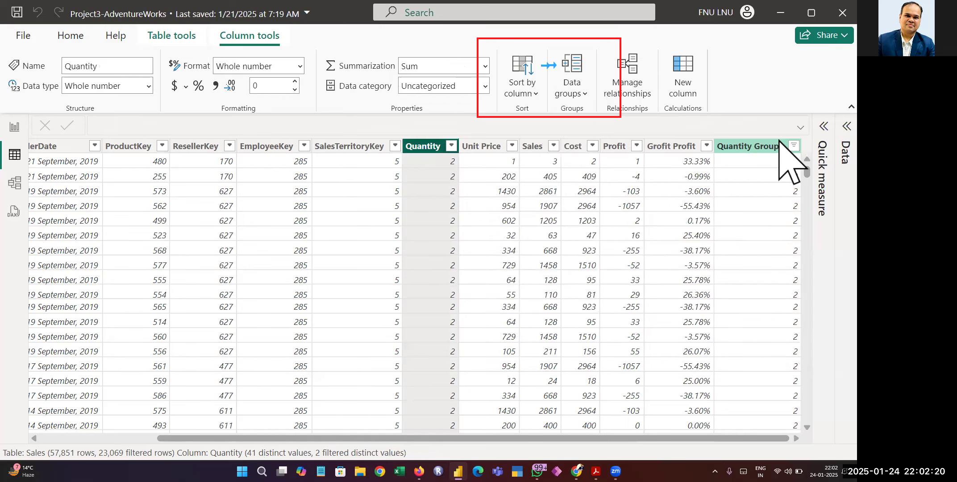
# Switch the Quantity Groups filter to bin 4 only and check which Quantity values it contains.
pyautogui.click(793, 146)
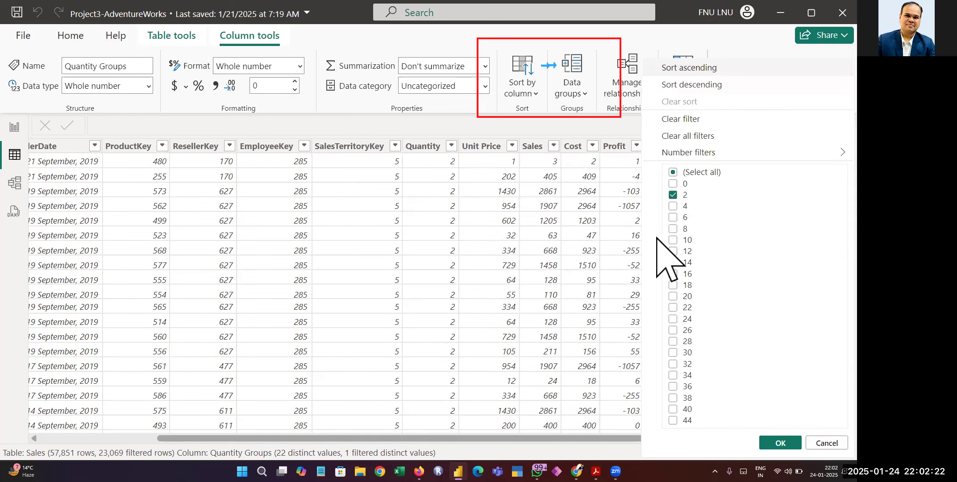
pyautogui.click(673, 197)
pyautogui.click(674, 206)
pyautogui.click(772, 441)
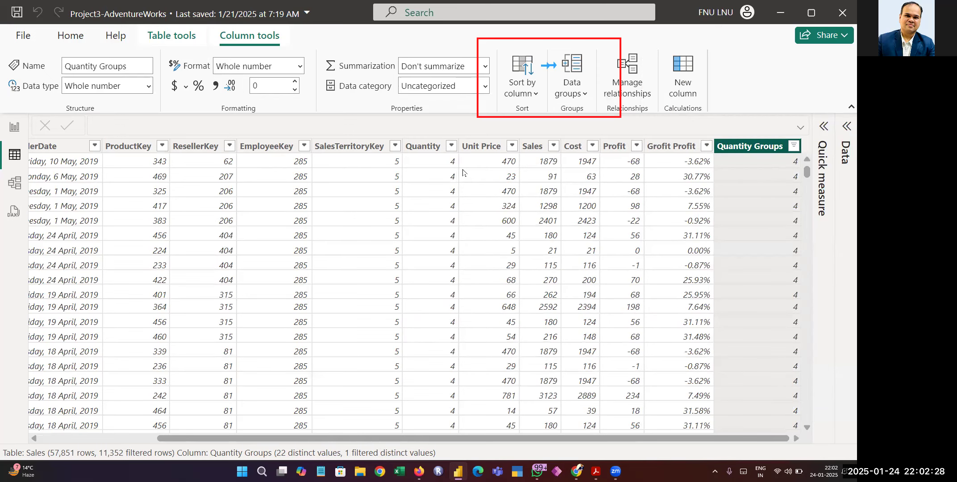
pyautogui.click(456, 158)
pyautogui.click(451, 145)
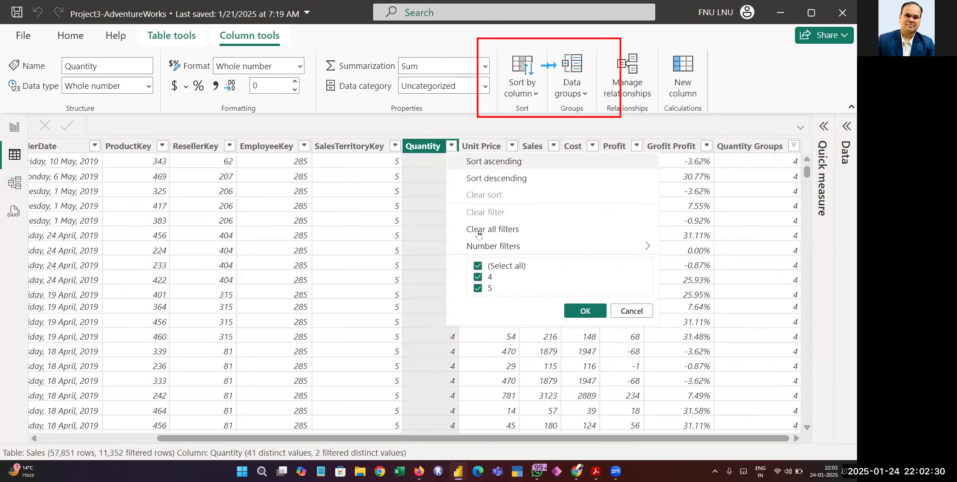
pyautogui.click(584, 311)
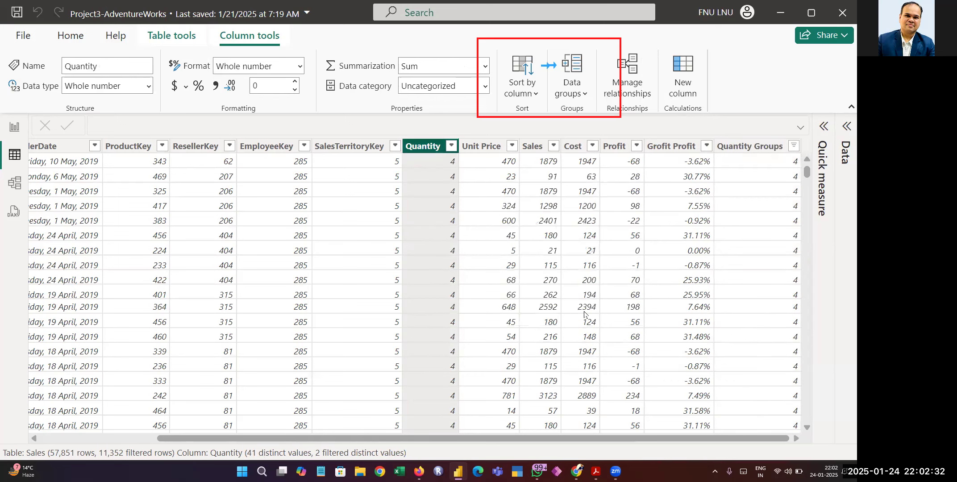
# Filter the Quantity Groups column to bin 44 only, replacing the bin 4 selection.
pyautogui.click(760, 151)
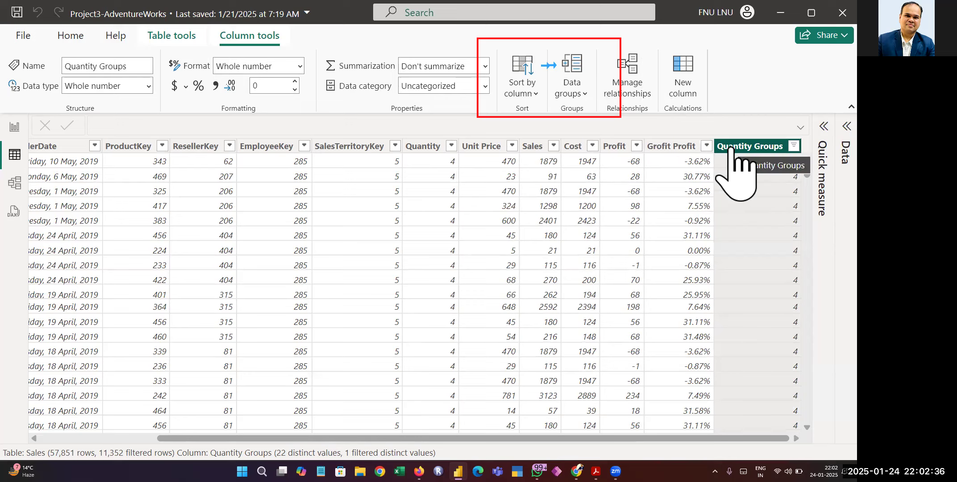
pyautogui.click(793, 150)
pyautogui.click(672, 206)
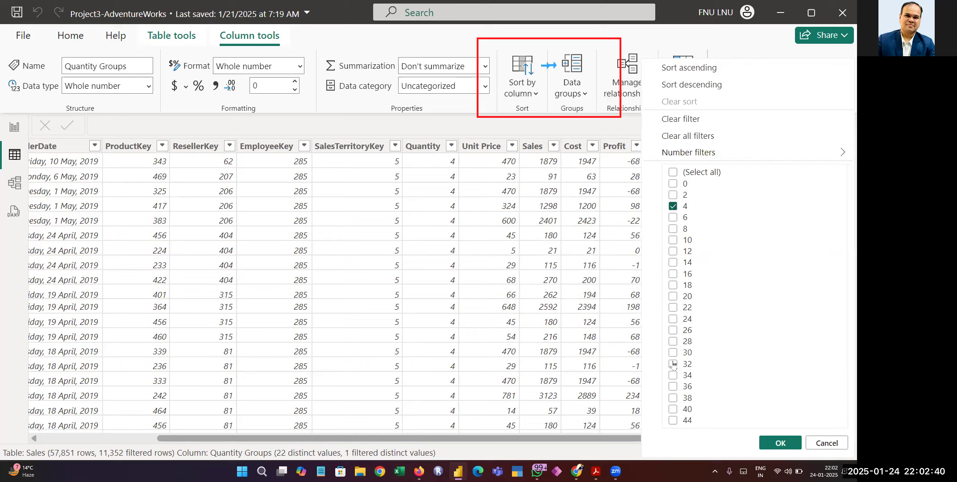
pyautogui.click(673, 420)
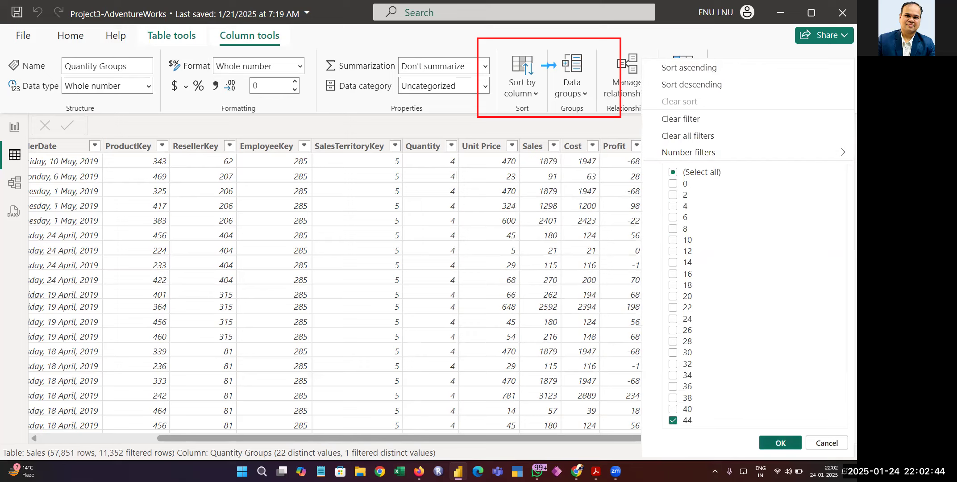
pyautogui.click(778, 442)
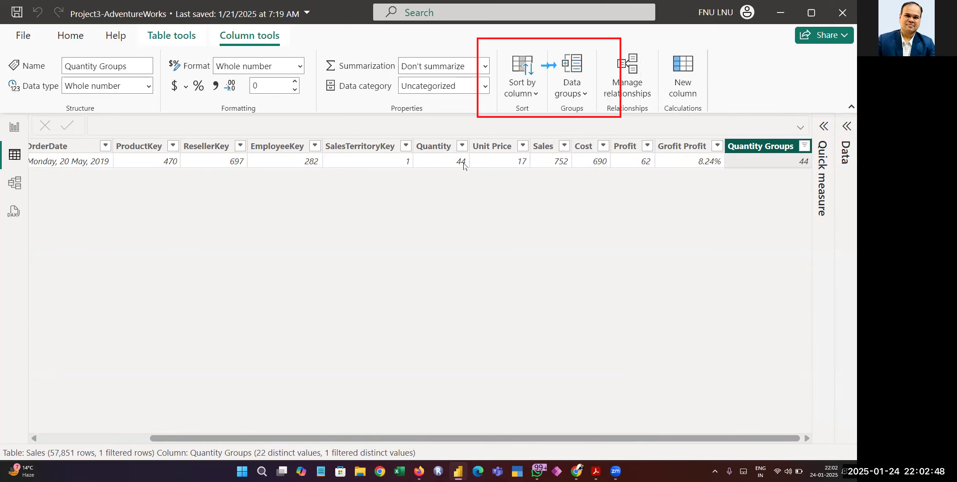
# Filter the Quantity Groups column to bin 40 only, replacing the bin 44 selection.
pyautogui.click(803, 145)
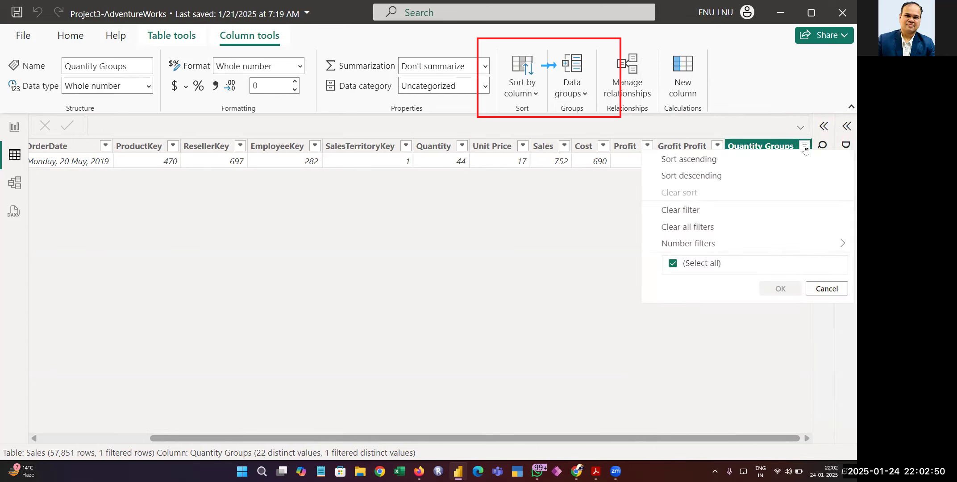
pyautogui.click(673, 419)
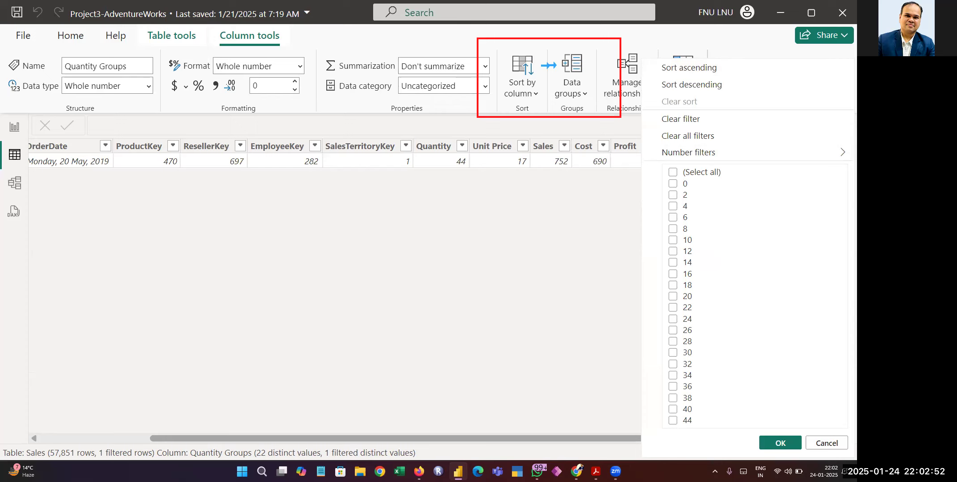
pyautogui.click(738, 409)
pyautogui.click(776, 442)
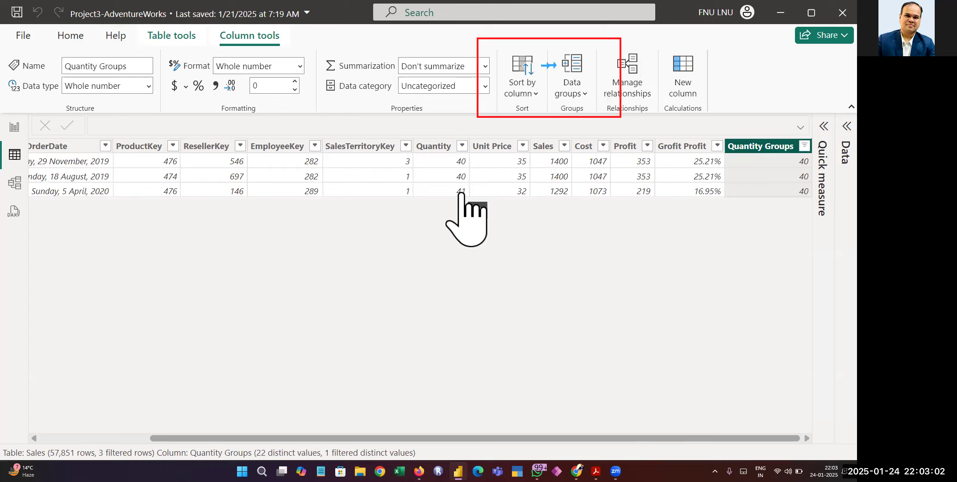
pyautogui.click(804, 146)
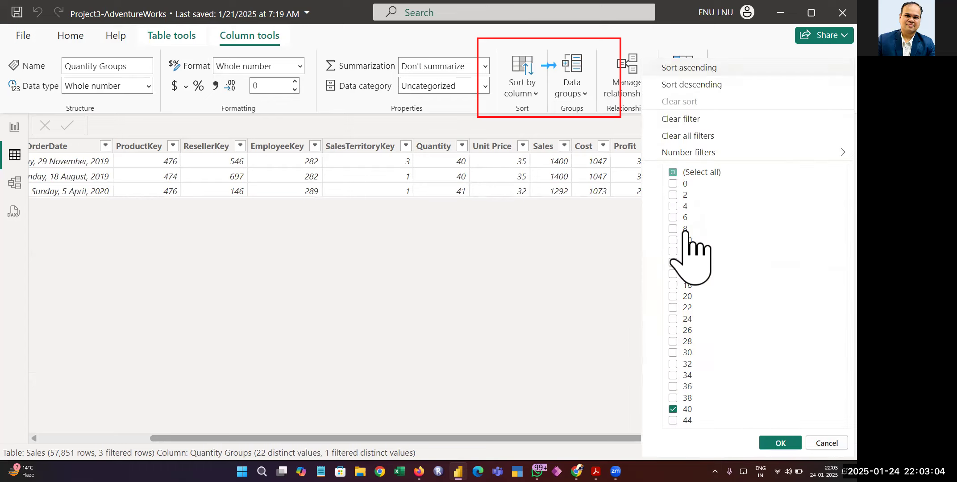
pyautogui.click(672, 409)
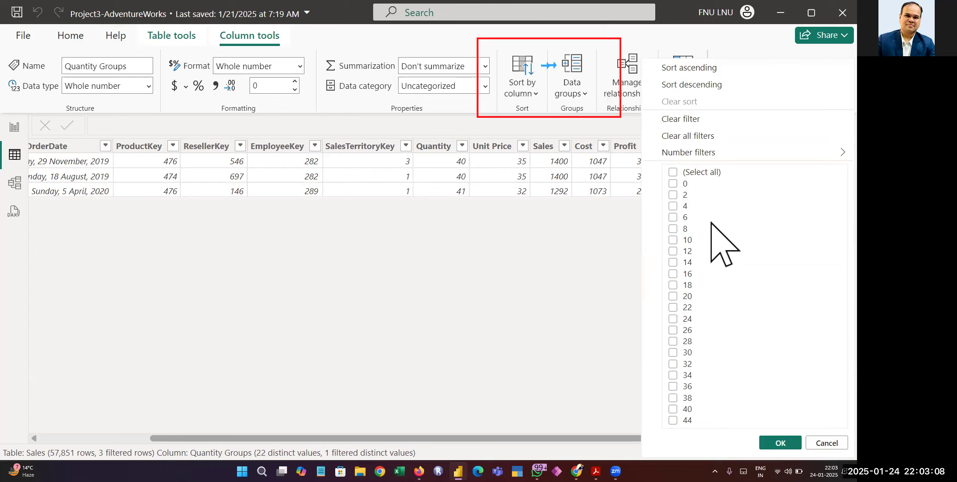
pyautogui.click(826, 442)
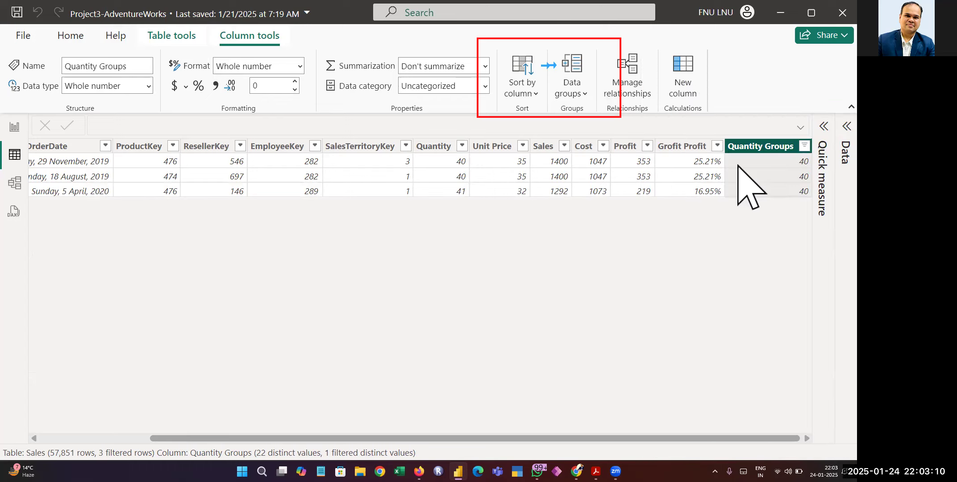
# Edit the Quantity Groups group and set its bin size to 10.
pyautogui.rightClick(758, 150)
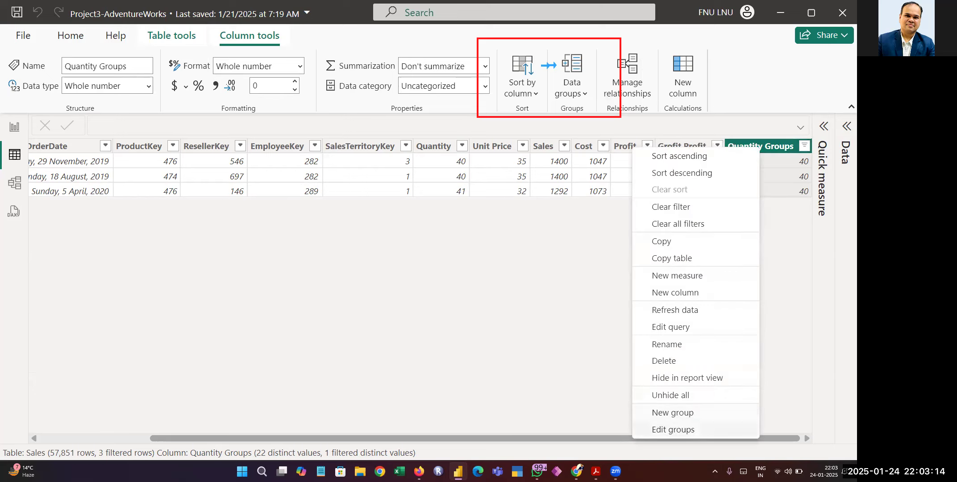
pyautogui.click(697, 430)
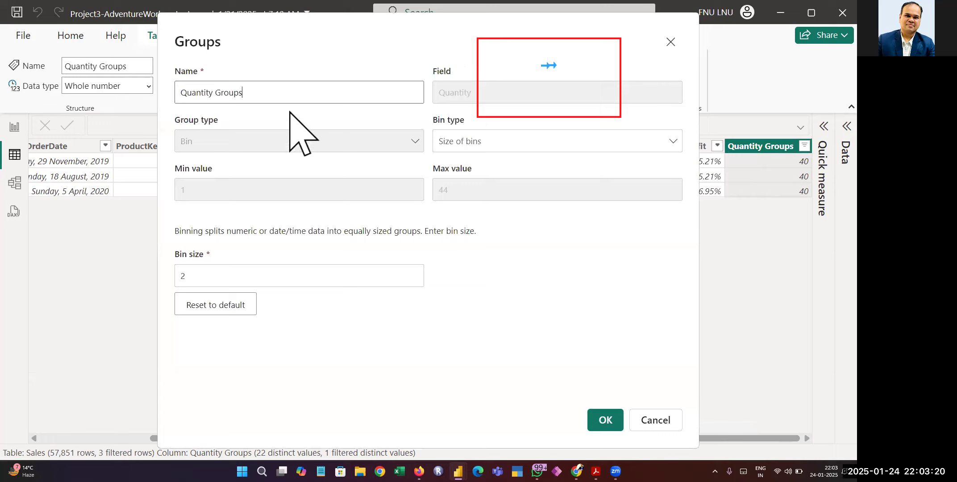
pyautogui.click(196, 276)
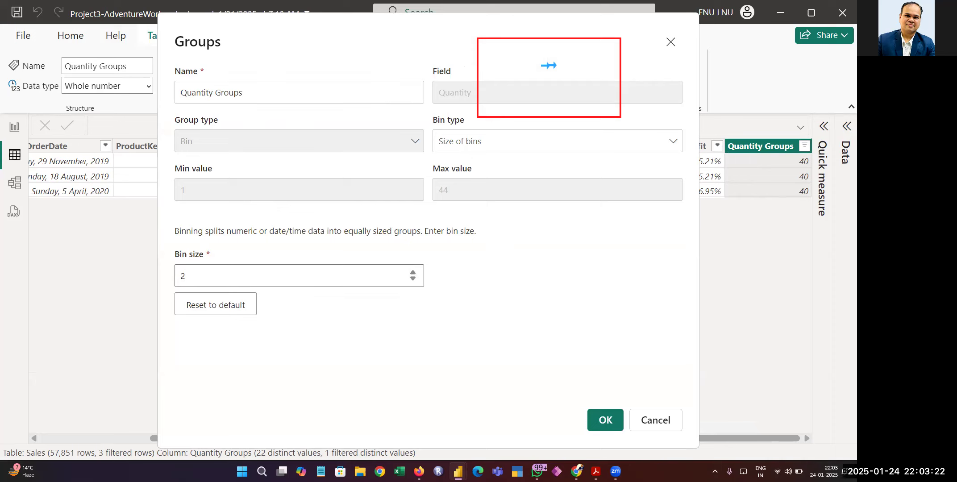
pyautogui.press('BackSpace')
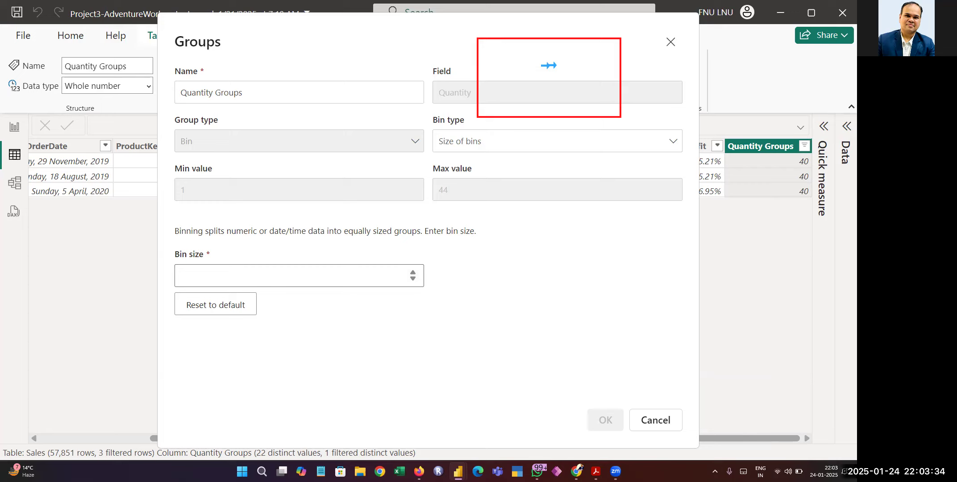
pyautogui.write('10')
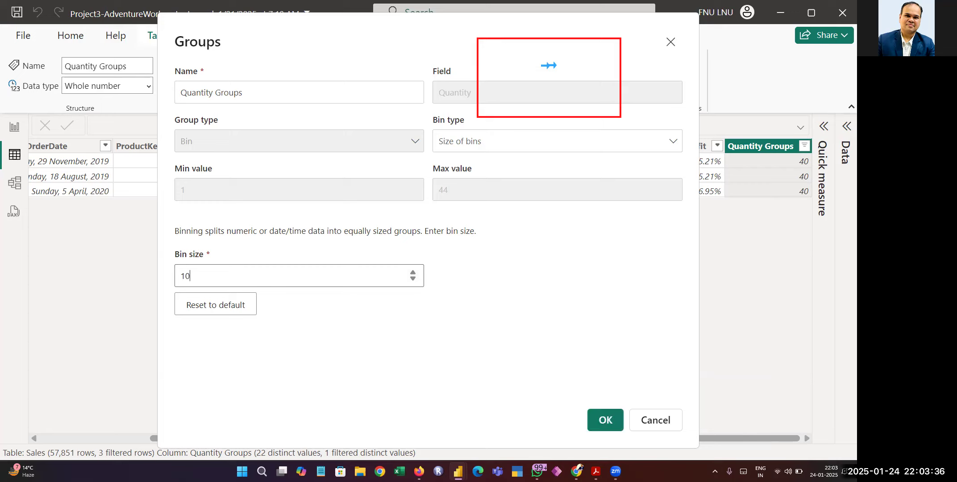
pyautogui.click(605, 419)
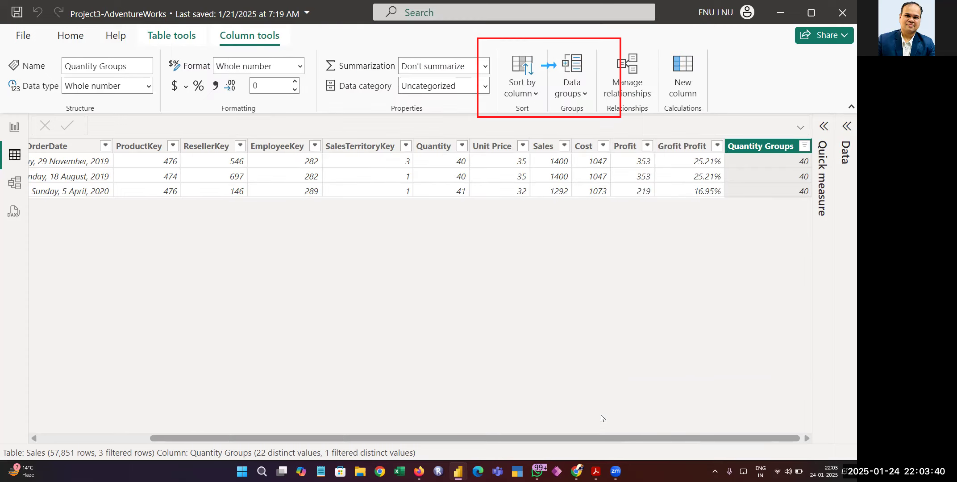
# Check the rows in bin 40 of Quantity Groups, and reset the column's filter to include all bins.
pyautogui.click(804, 146)
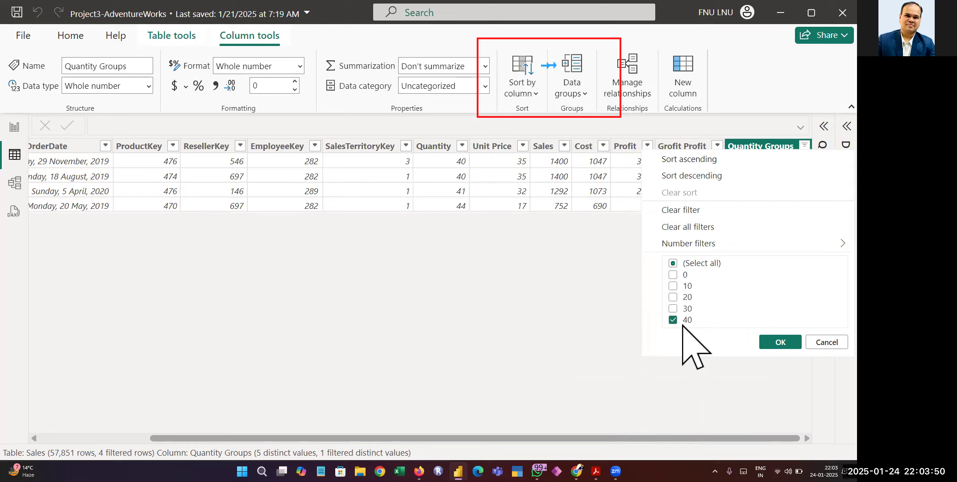
pyautogui.click(780, 342)
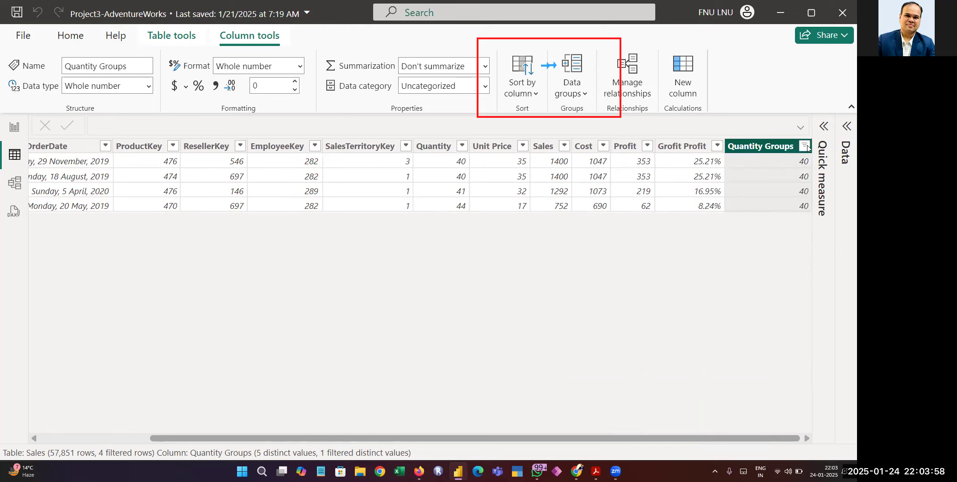
pyautogui.click(804, 145)
pyautogui.click(672, 319)
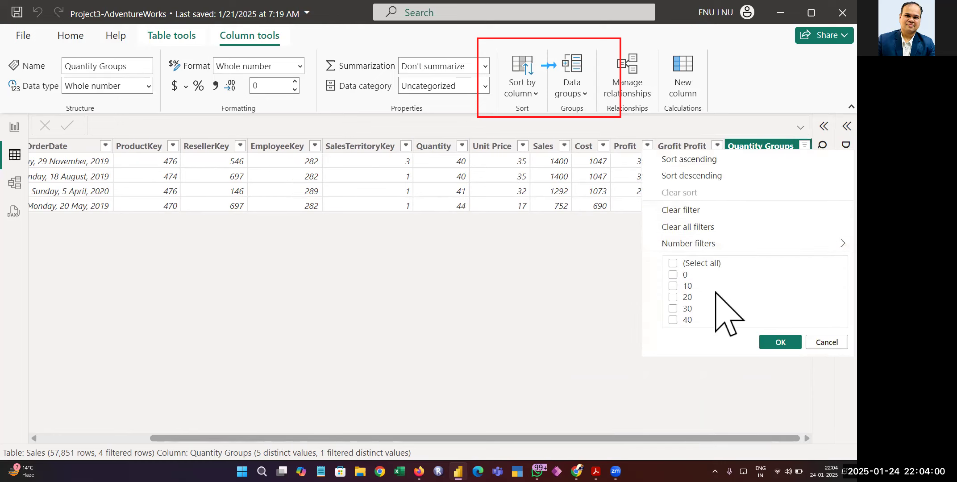
pyautogui.click(672, 263)
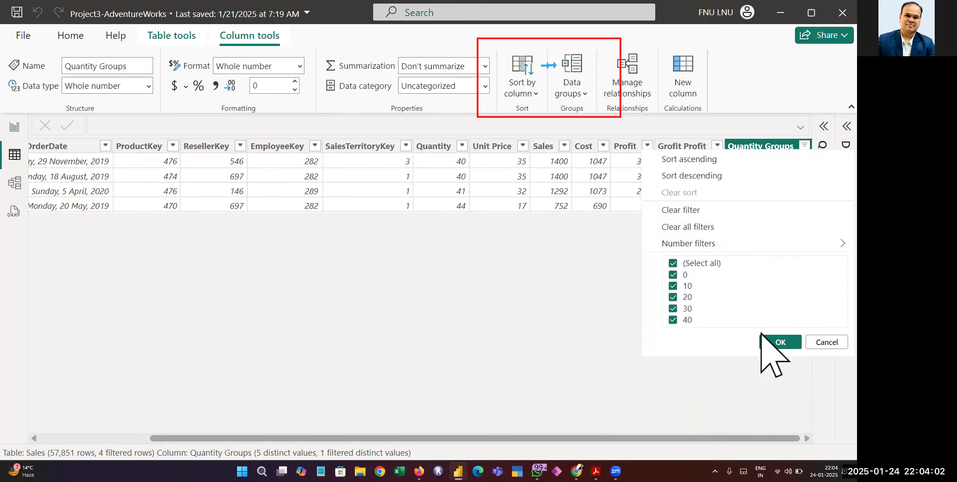
pyautogui.click(780, 341)
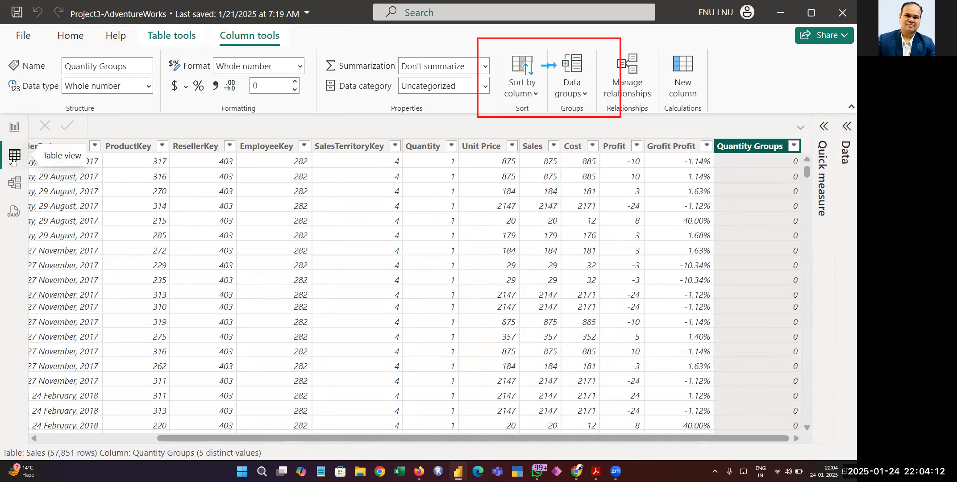
# Insert a stacked bar chart on the report page with Quantity Groups from the Sales table on its Y-axis.
pyautogui.click(14, 129)
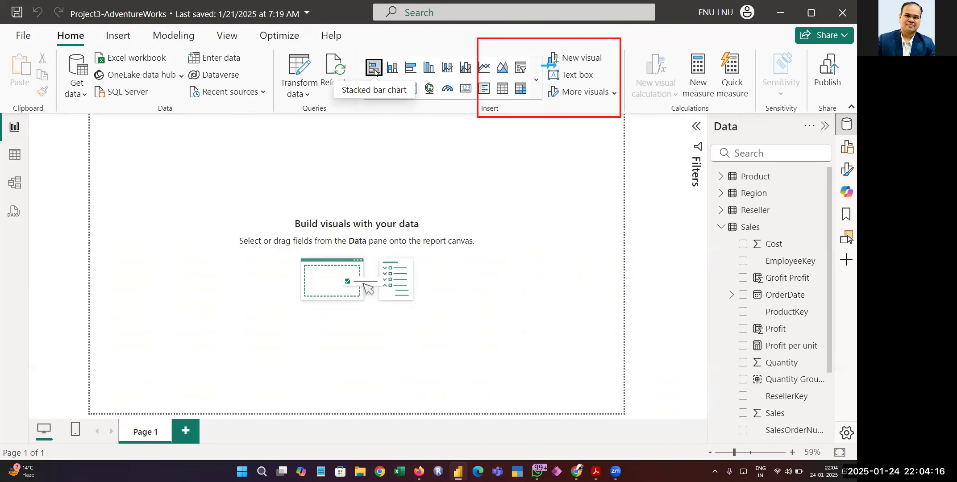
pyautogui.click(374, 69)
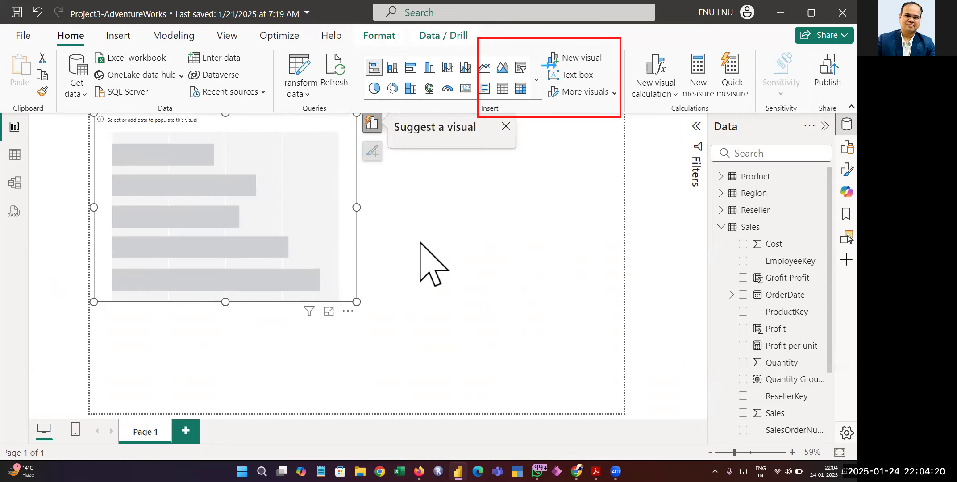
pyautogui.click(423, 232)
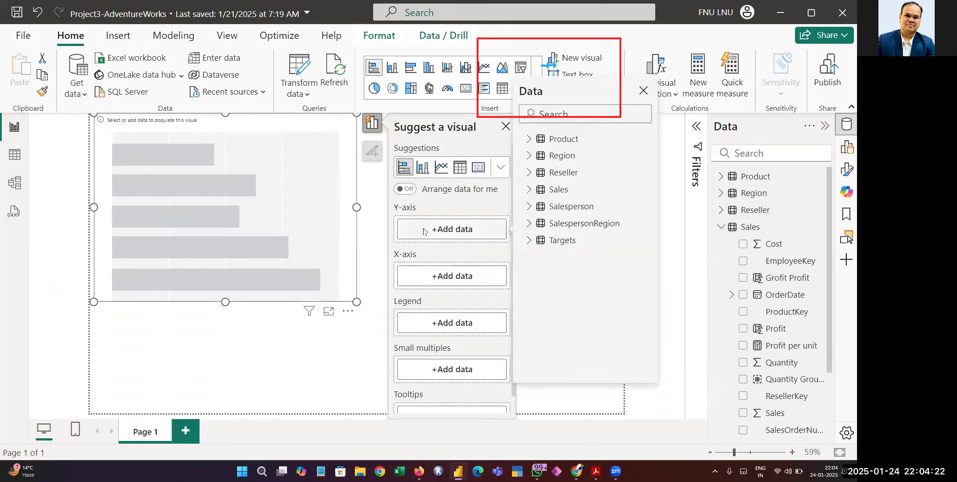
pyautogui.click(531, 189)
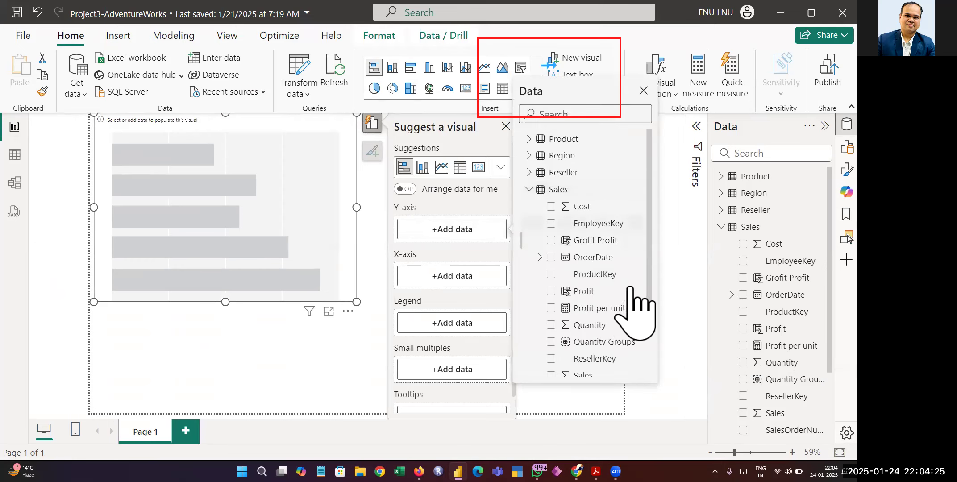
pyautogui.click(550, 342)
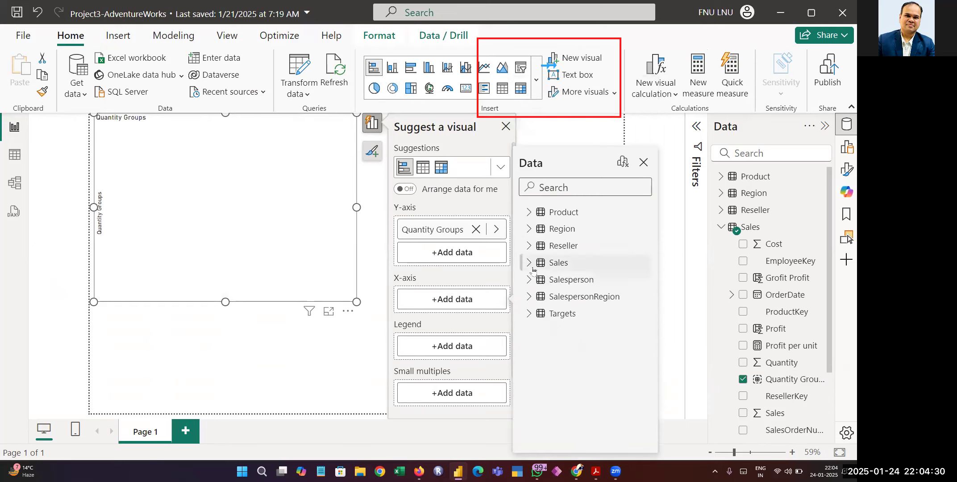
# Add the Sales field from the Sales table to the bar chart's X-axis.
pyautogui.click(529, 263)
pyautogui.scroll(-4, 552, 341)
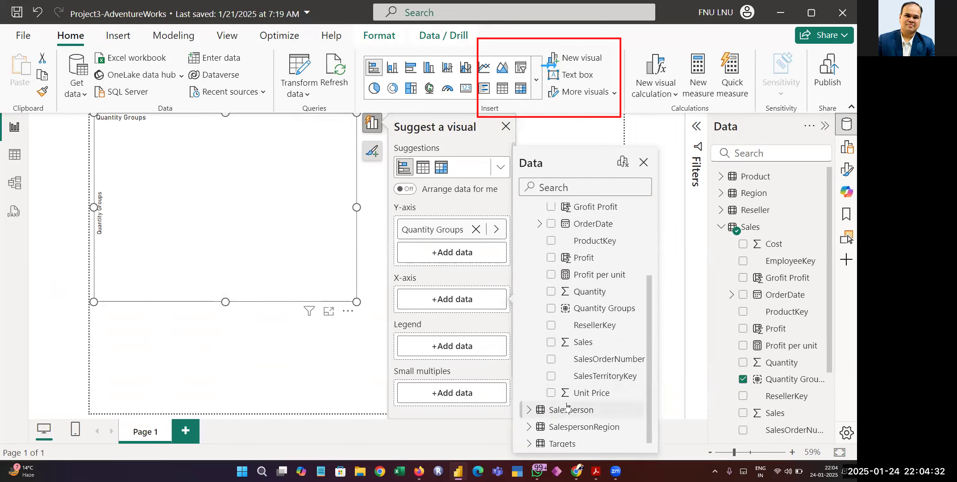
pyautogui.click(550, 342)
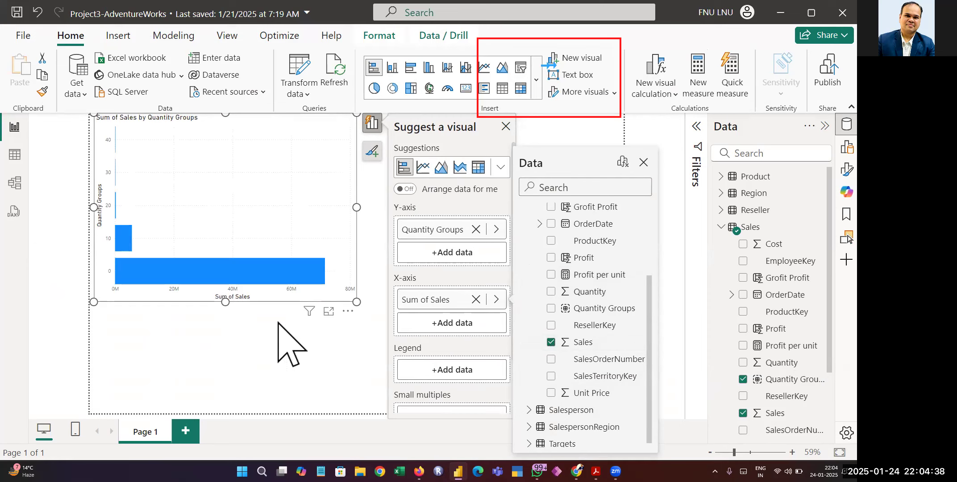
# Dismiss the field list and visual suggestions, then widen the Sum of Sales by Quantity Groups bar chart.
pyautogui.click(335, 252)
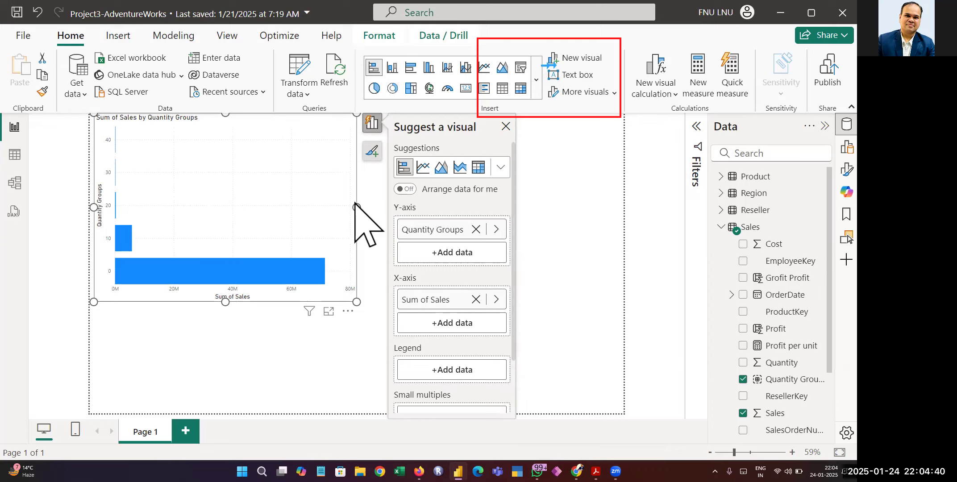
pyautogui.click(358, 208)
pyautogui.click(355, 211)
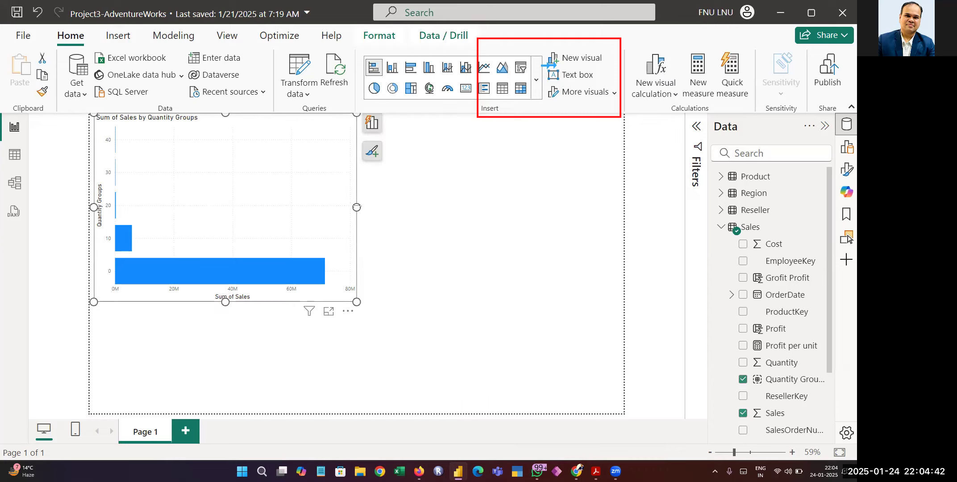
pyautogui.moveTo(435, 216); pyautogui.dragTo(433, 215)
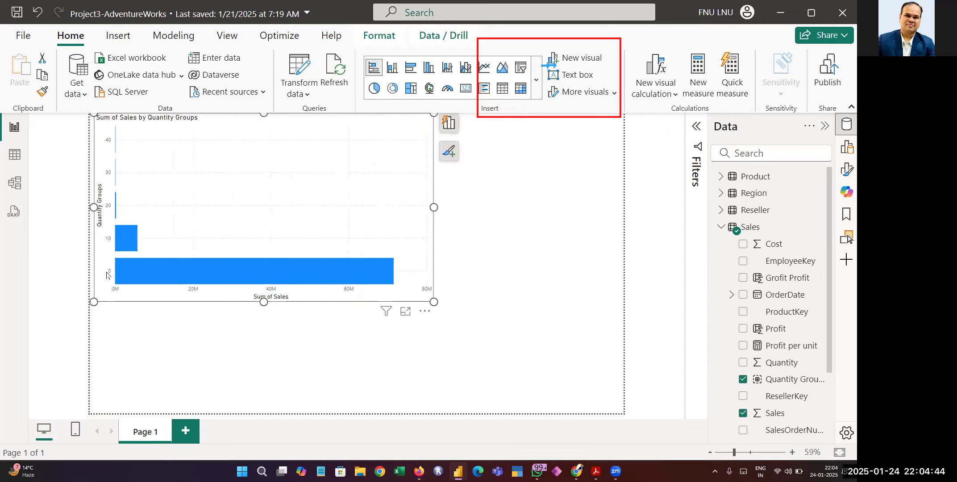
pyautogui.moveTo(381, 272)
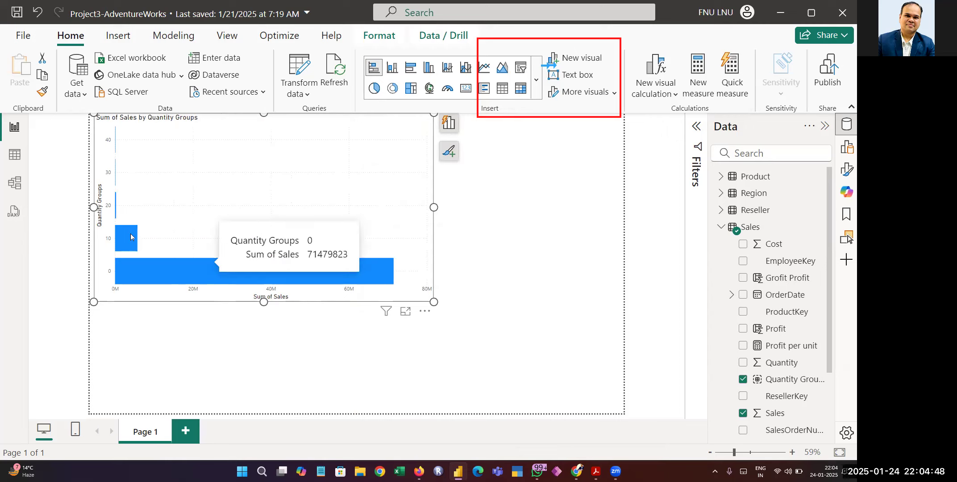
pyautogui.moveTo(127, 237)
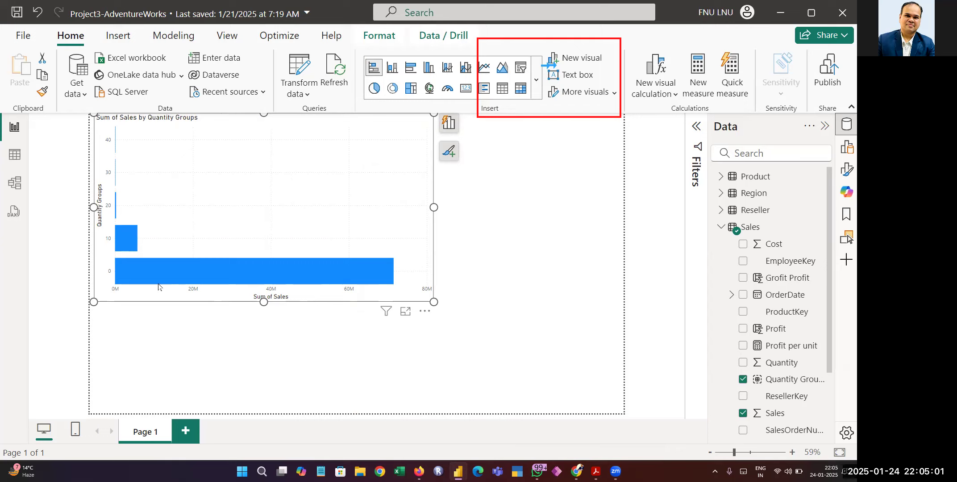
pyautogui.moveTo(158, 285)
# Edit the Quantity Groups column in the Sales table data so that its bin size is 5.
pyautogui.click(14, 155)
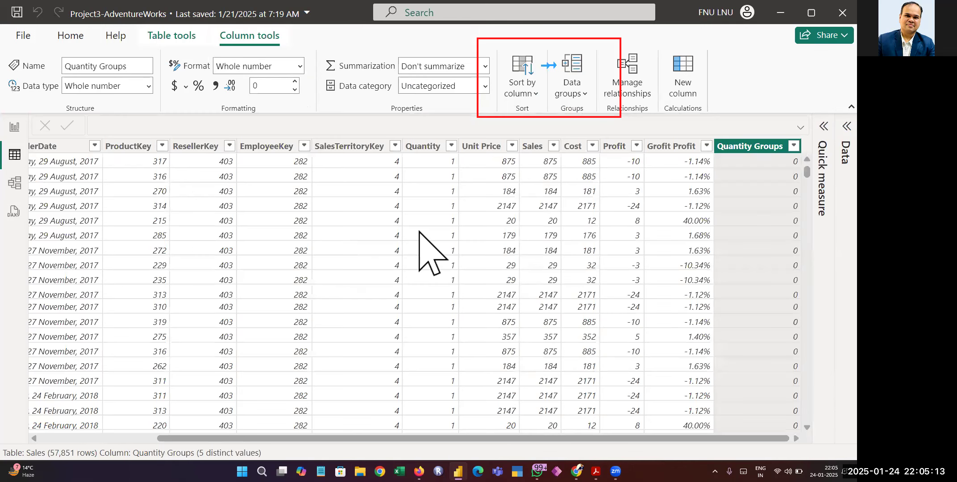
pyautogui.rightClick(750, 151)
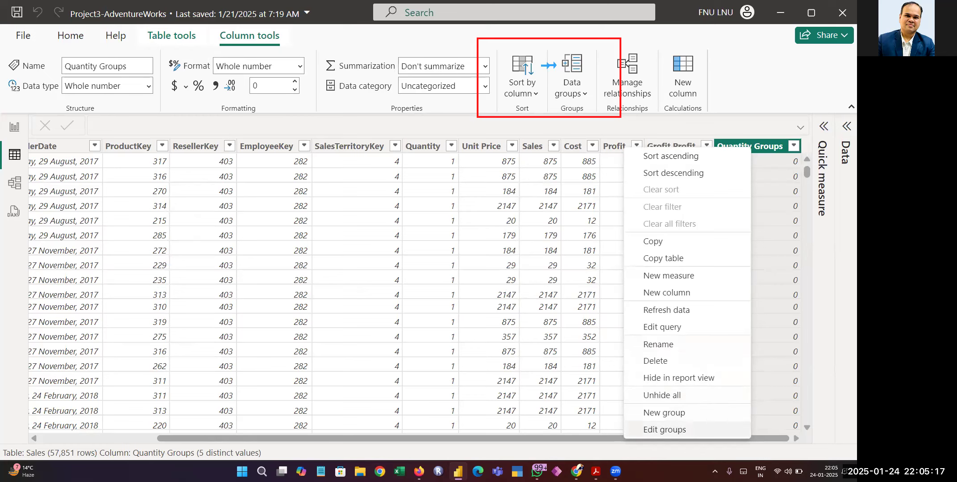
pyautogui.click(684, 429)
pyautogui.click(409, 275)
pyautogui.press('BackSpace')
pyautogui.press('BackSpace')
pyautogui.write('5')
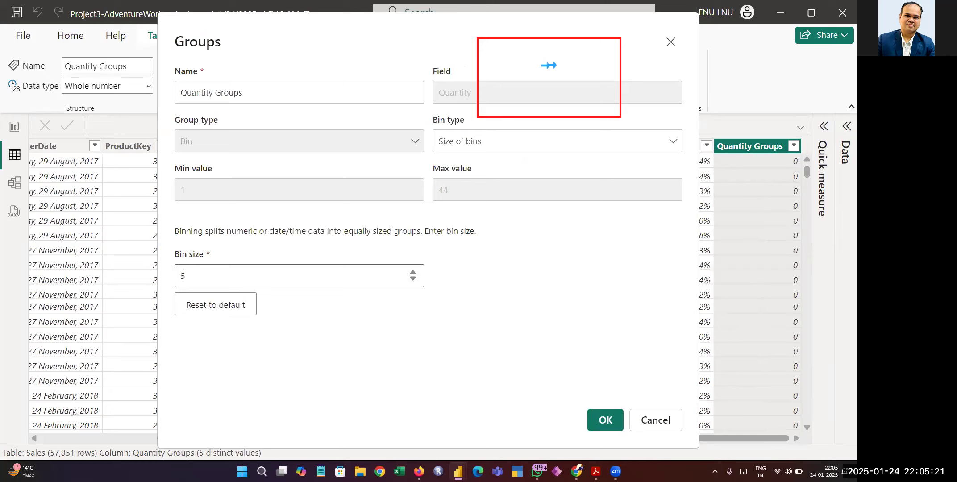
pyautogui.click(605, 420)
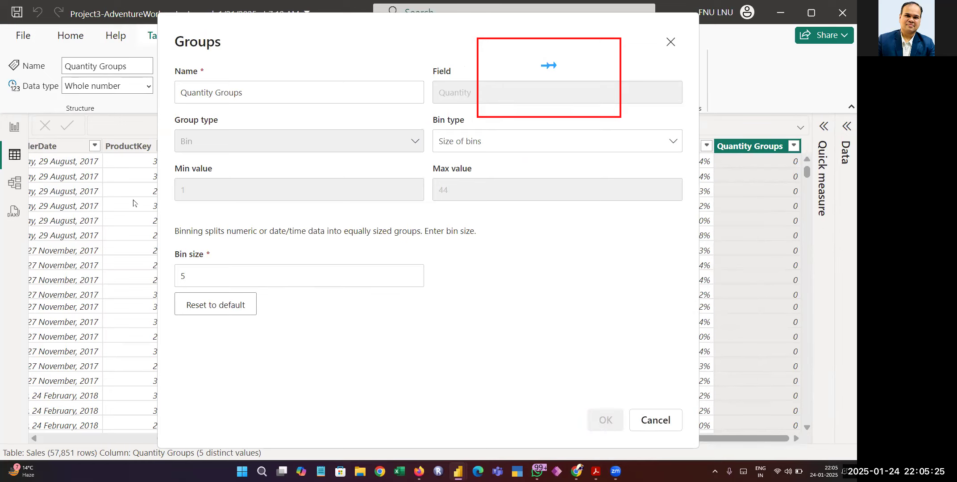
# Return to the report page and enlarge the Quantity Groups bar chart in width and height.
pyautogui.click(14, 127)
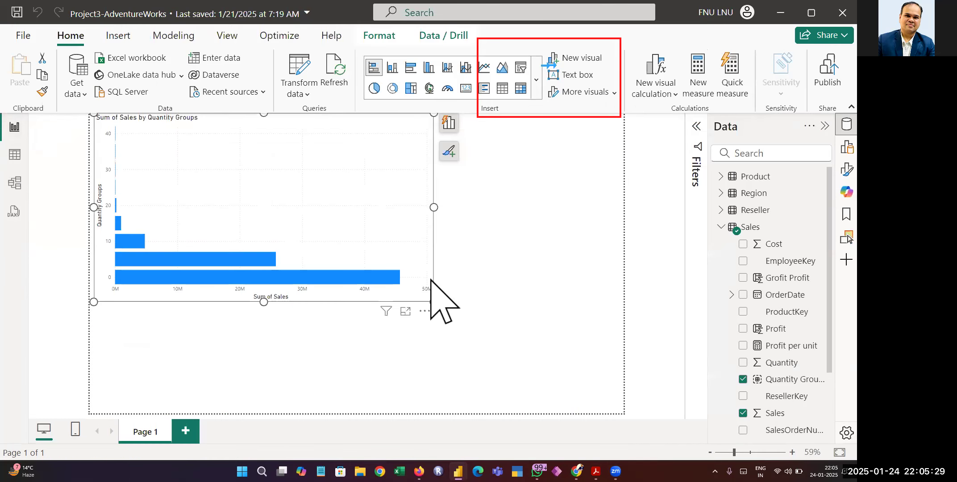
pyautogui.moveTo(433, 301); pyautogui.dragTo(465, 346)
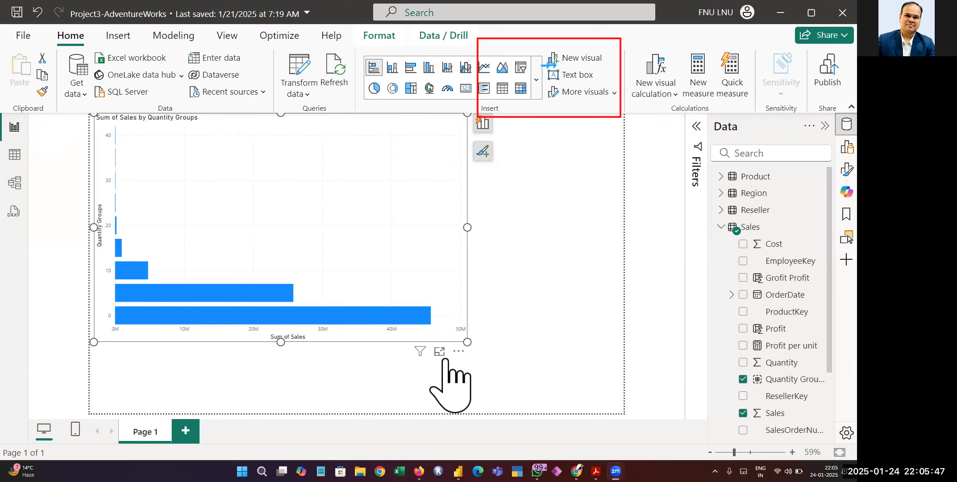
pyautogui.click(457, 352)
pyautogui.moveTo(457, 352)
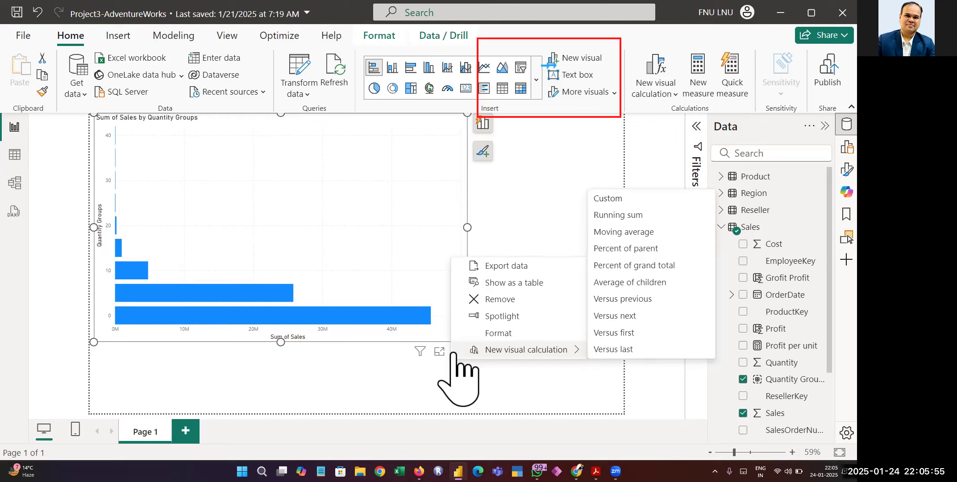
pyautogui.click(616, 266)
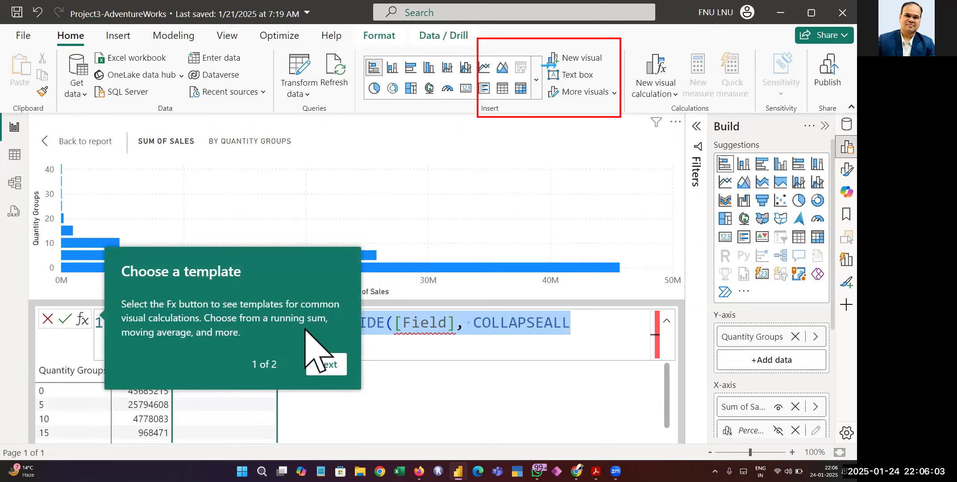
pyautogui.click(328, 393)
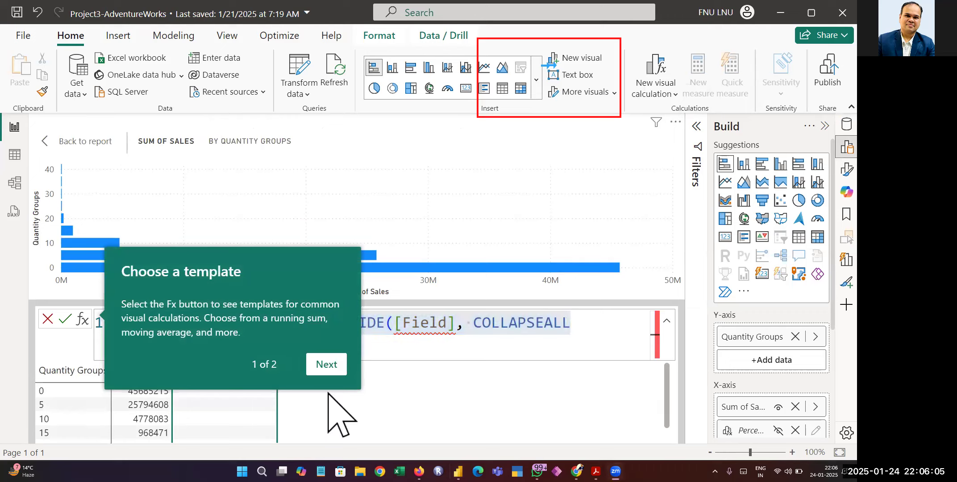
pyautogui.click(327, 366)
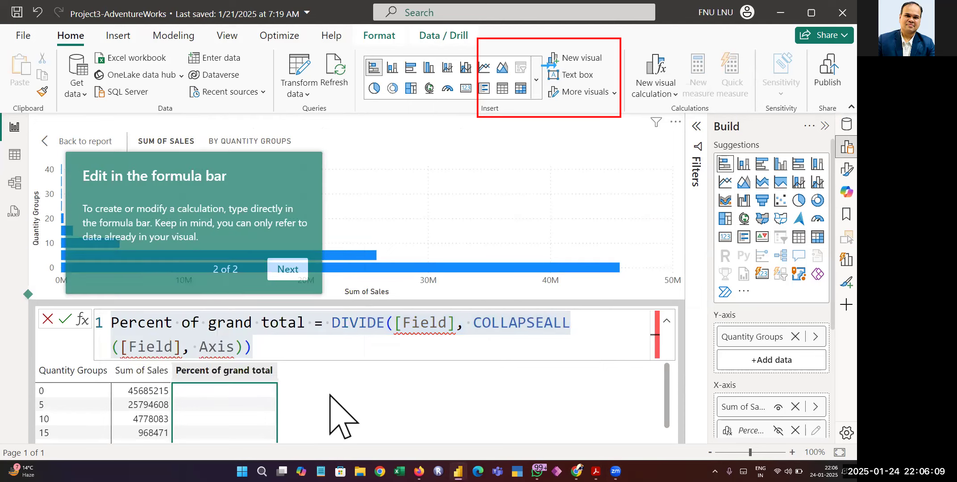
pyautogui.click(292, 271)
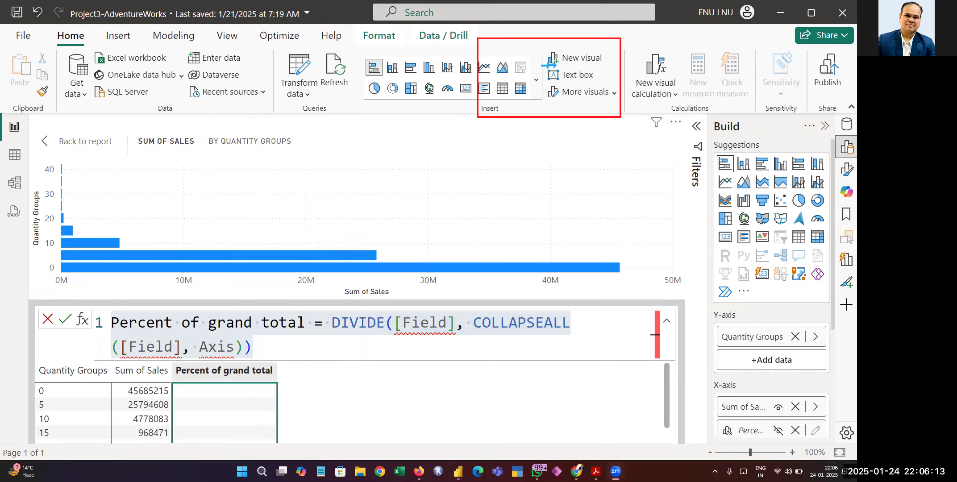
pyautogui.click(666, 321)
pyautogui.click(47, 318)
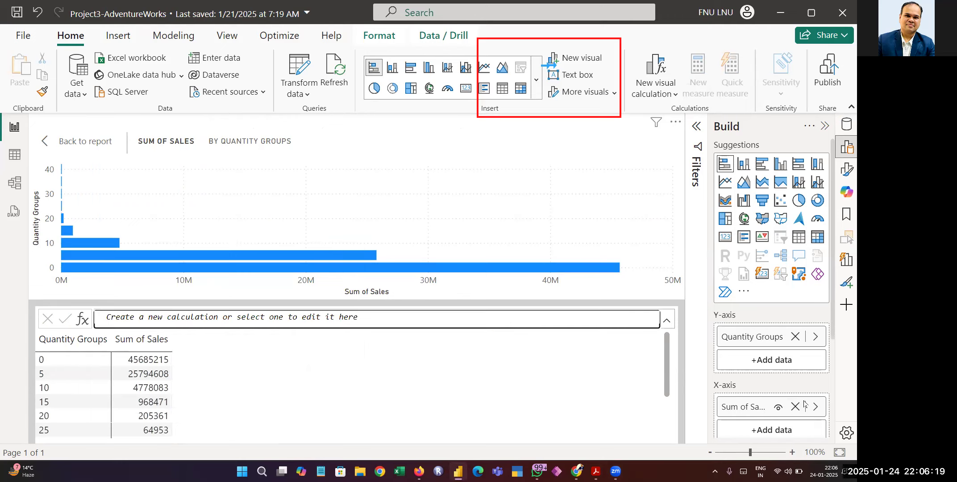
pyautogui.click(14, 127)
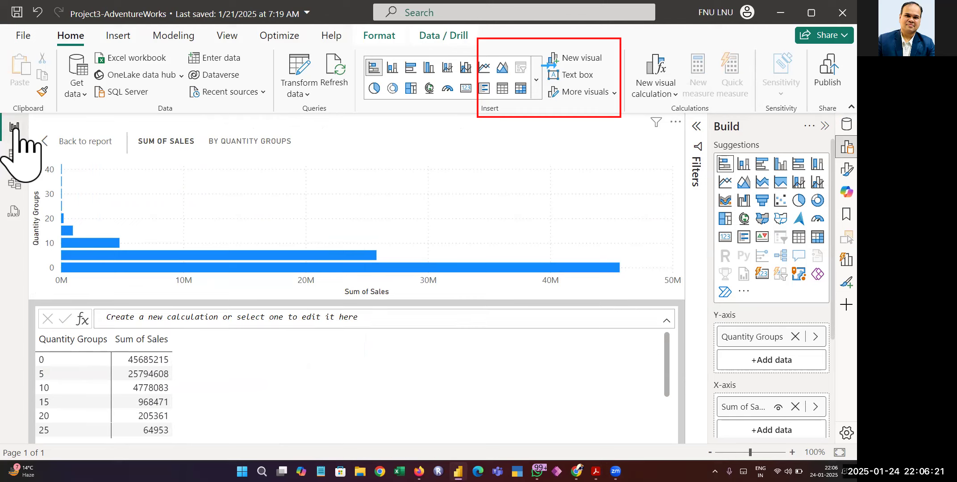
pyautogui.click(46, 141)
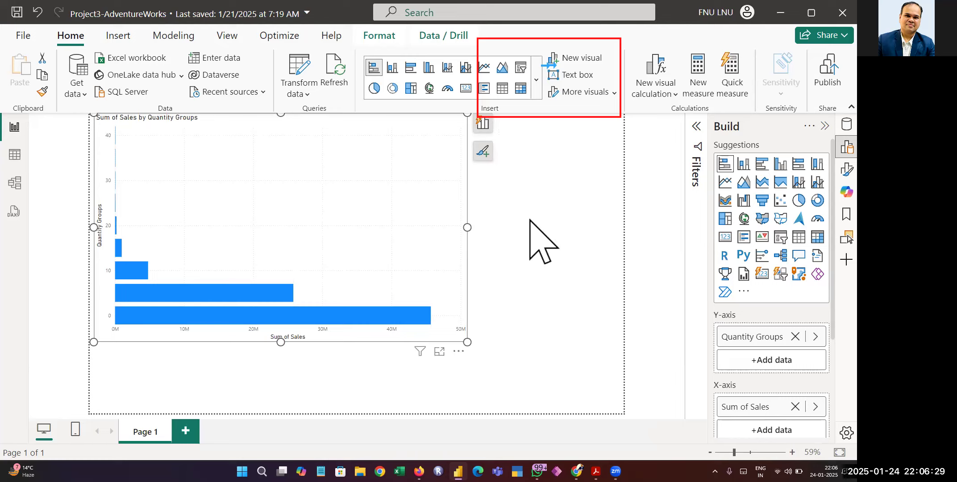
# Convert the bar chart to a Funnel chart and make it slightly narrower.
pyautogui.click(762, 201)
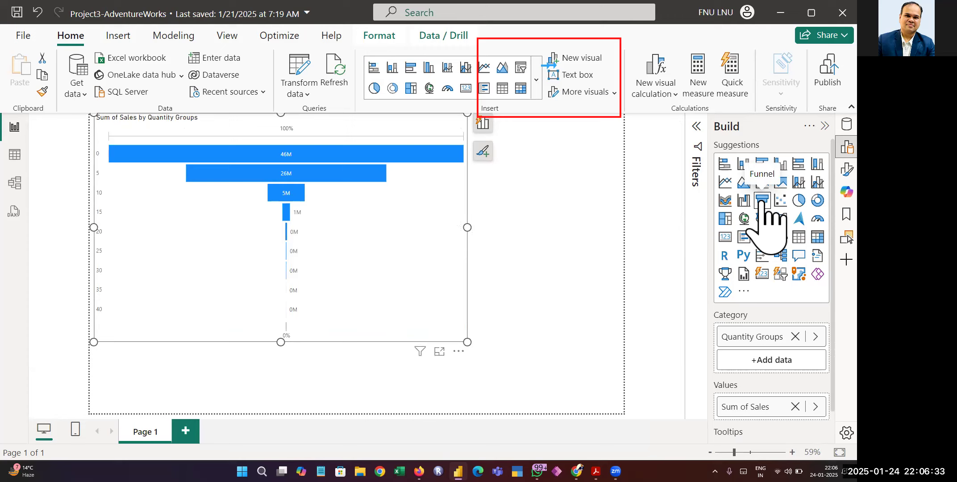
pyautogui.moveTo(467, 227); pyautogui.dragTo(438, 244)
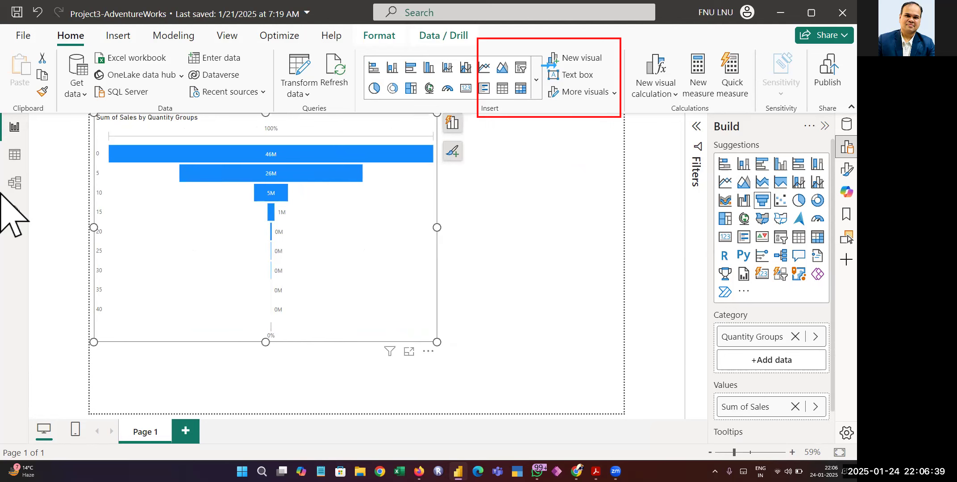
# Switch to the table data and display the Reseller table with the field list collapsed.
pyautogui.click(14, 154)
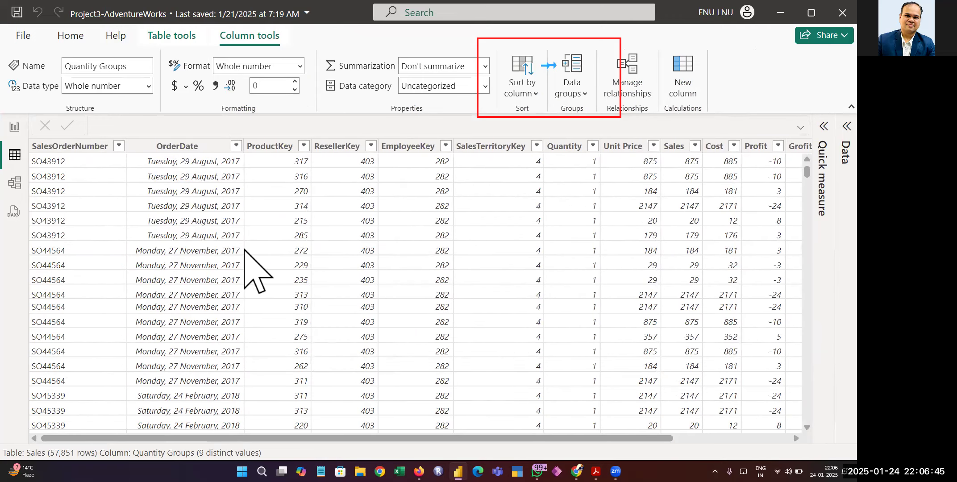
pyautogui.scroll(-10, 98, 359)
pyautogui.scroll(10, 98, 359)
pyautogui.click(798, 133)
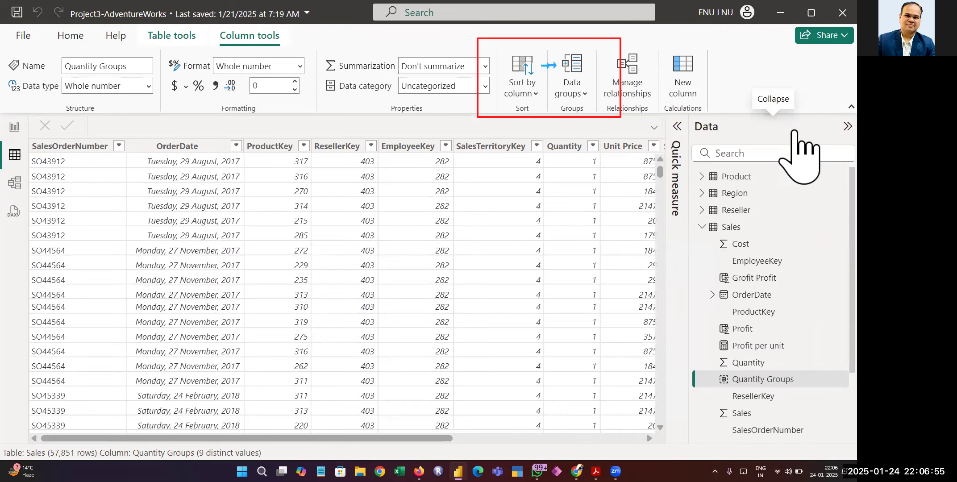
pyautogui.click(701, 227)
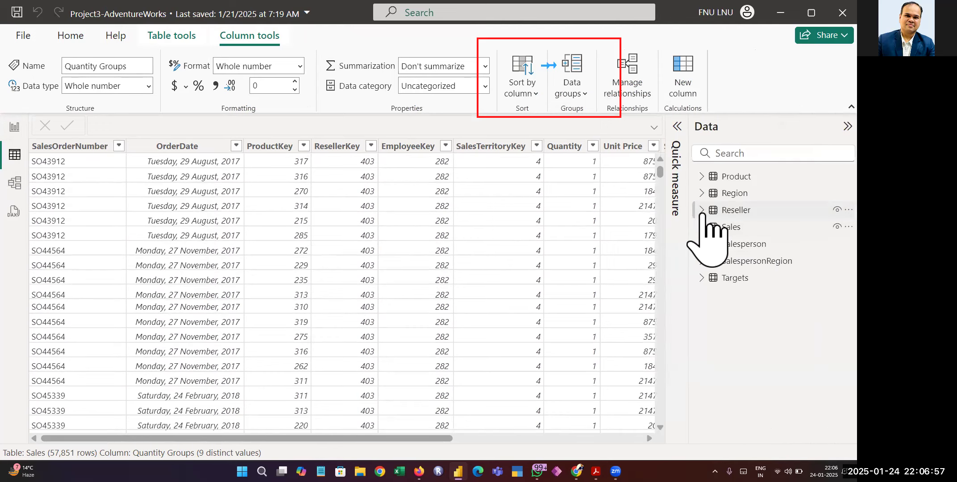
pyautogui.click(702, 211)
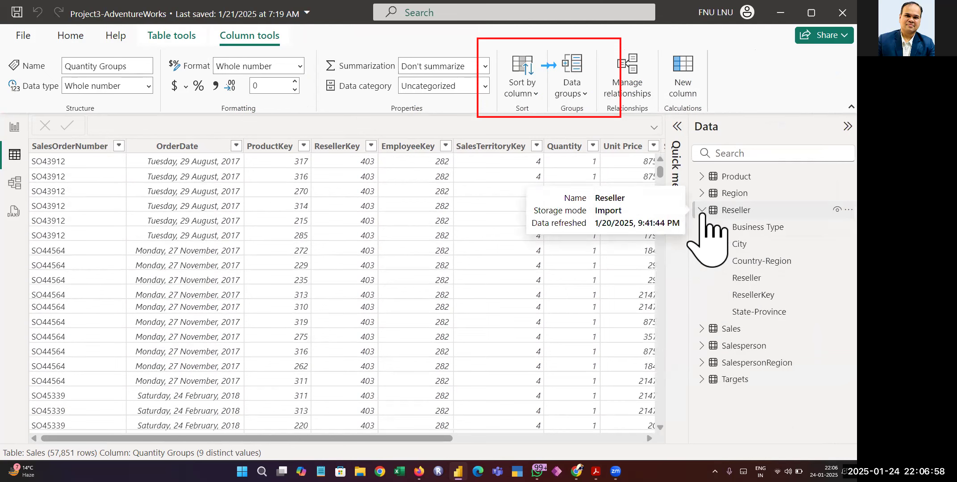
pyautogui.click(730, 210)
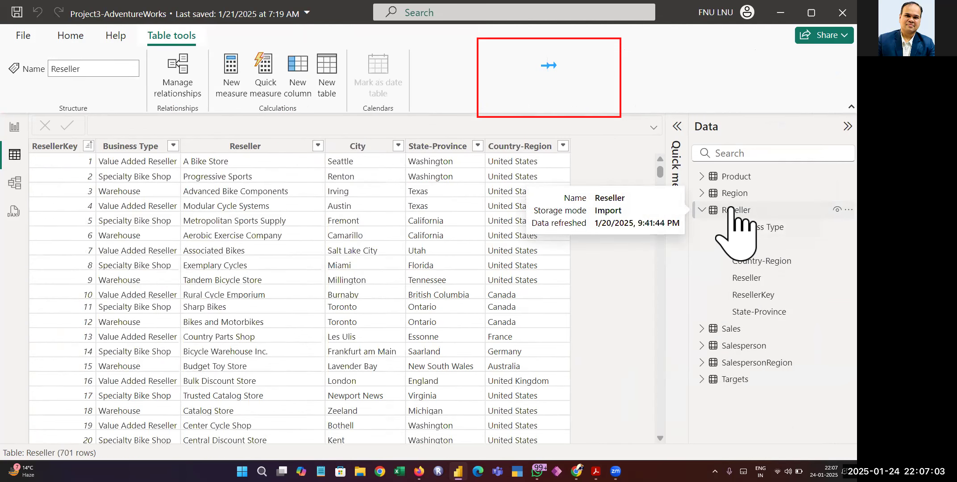
pyautogui.click(794, 128)
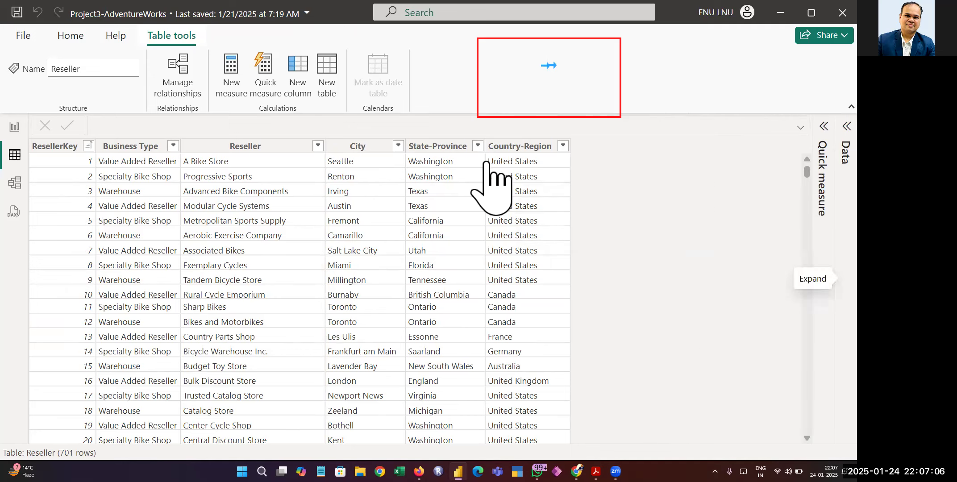
# Examine the full list of distinct names in the Reseller column's filter, keeping all values included.
pyautogui.click(244, 148)
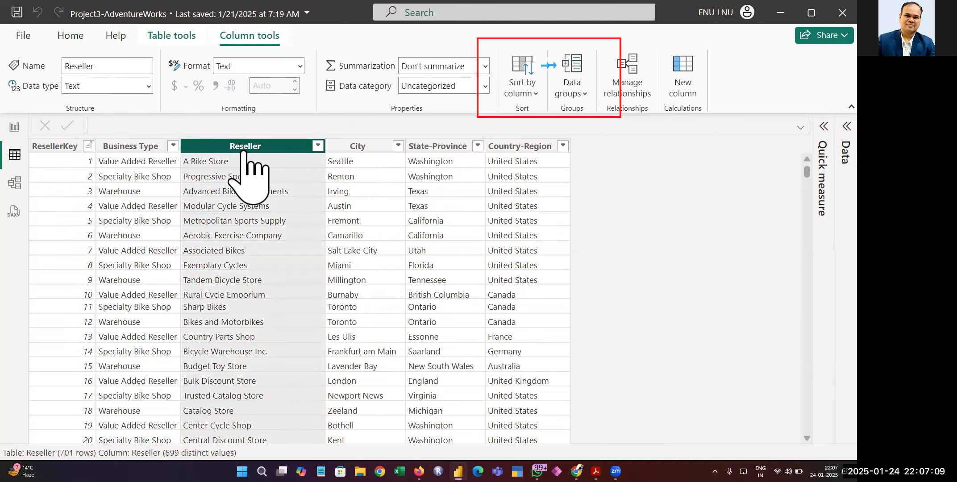
pyautogui.click(318, 146)
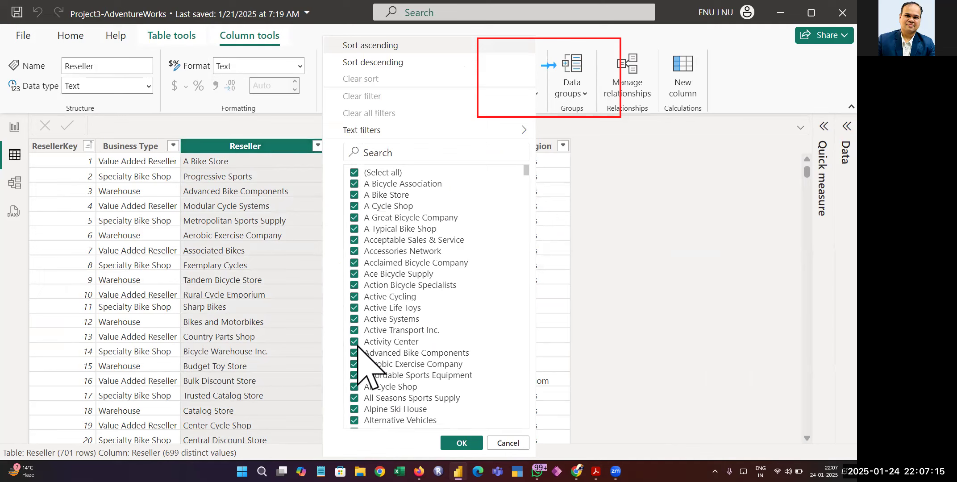
pyautogui.moveTo(527, 172); pyautogui.dragTo(531, 427)
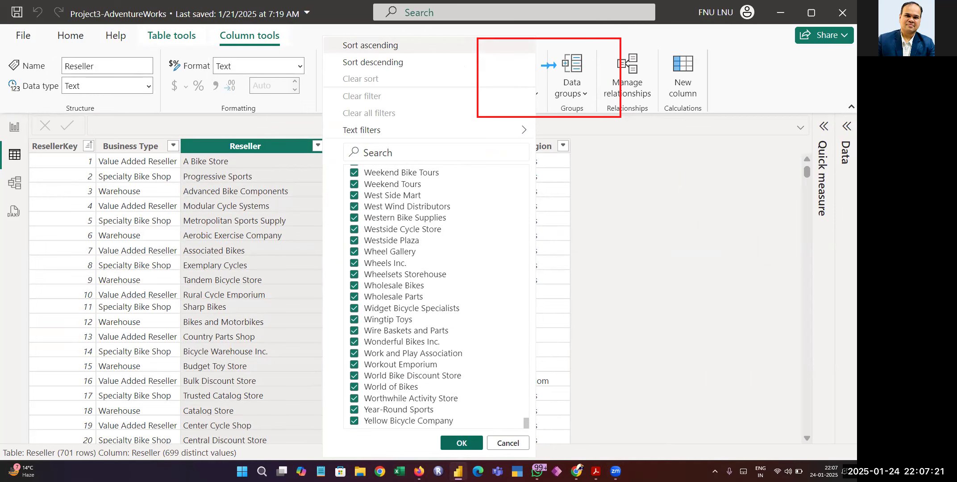
pyautogui.click(461, 443)
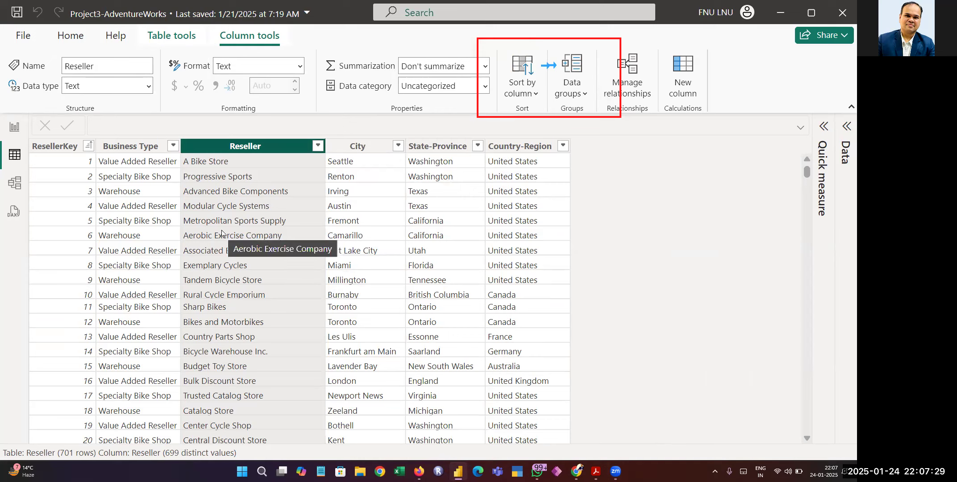
# Start a new data group based on the Reseller column.
pyautogui.click(575, 94)
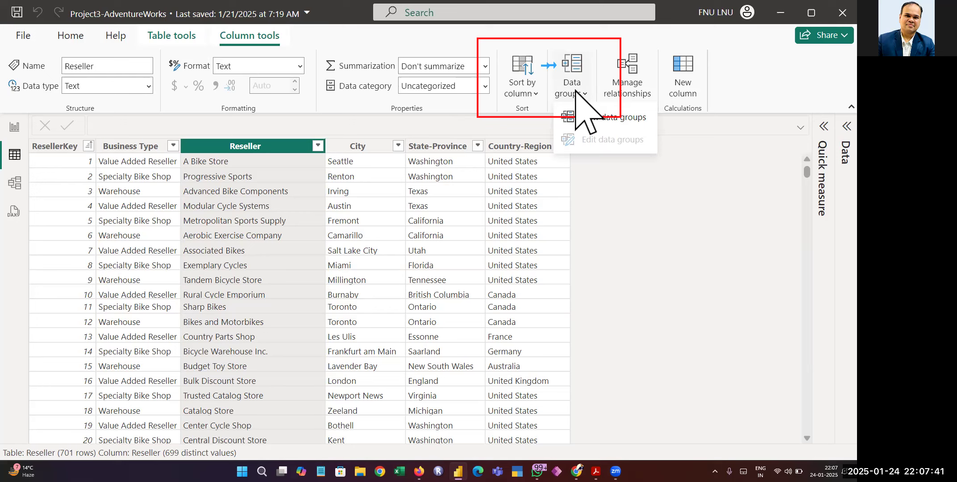
pyautogui.click(627, 122)
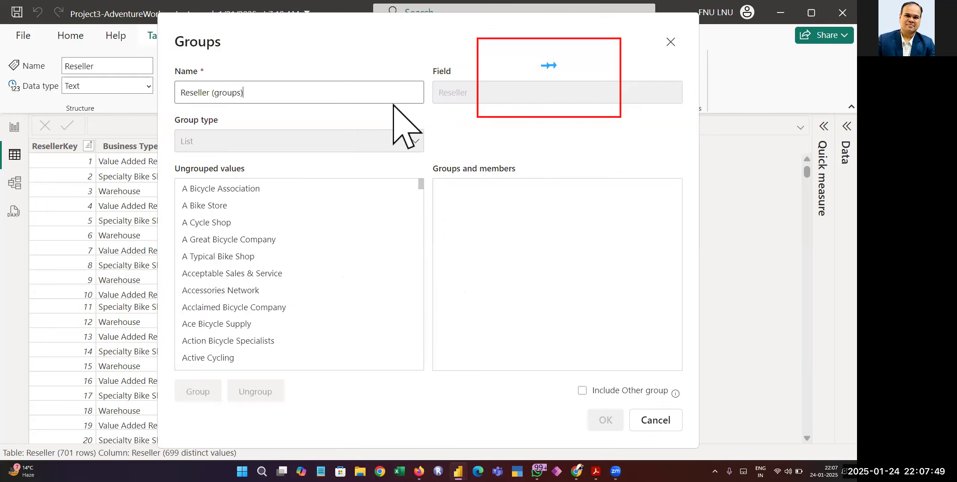
pyautogui.click(382, 136)
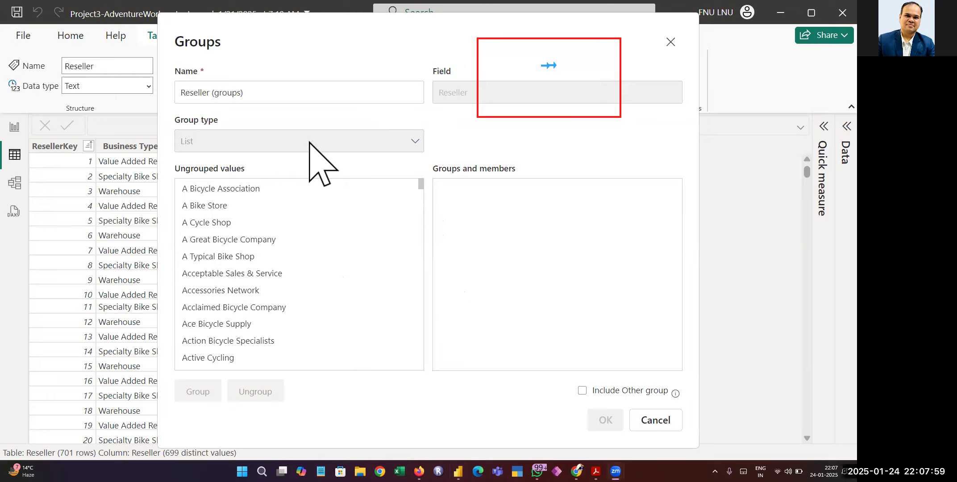
# Group the resellers from A Bicycle Association through Authorized Bike Sales and Rental, and collapse the resulting group.
pyautogui.click(249, 188)
pyautogui.hotkey('shift', 'Down')
pyautogui.hotkey('shift', 'Down')
pyautogui.hotkey('shift', 'Down')
pyautogui.hotkey('shift', 'Down')
pyautogui.hotkey('shift', 'Down')
pyautogui.hotkey('shift', 'Down')
pyautogui.hotkey('shift', 'Down')
pyautogui.hotkey('shift', 'Down')
pyautogui.hotkey('shift', 'Down')
pyautogui.hotkey('shift', 'Down')
pyautogui.hotkey('shift', 'Down')
pyautogui.hotkey('shift', 'Down')
pyautogui.hotkey('shift', 'Down')
pyautogui.hotkey('shift', 'Down')
pyautogui.hotkey('shift', 'Down')
pyautogui.hotkey('shift', 'Down')
pyautogui.hotkey('shift', 'Down')
pyautogui.hotkey('shift', 'Down')
pyautogui.hotkey('shift', 'Down')
pyautogui.hotkey('shift', 'Down')
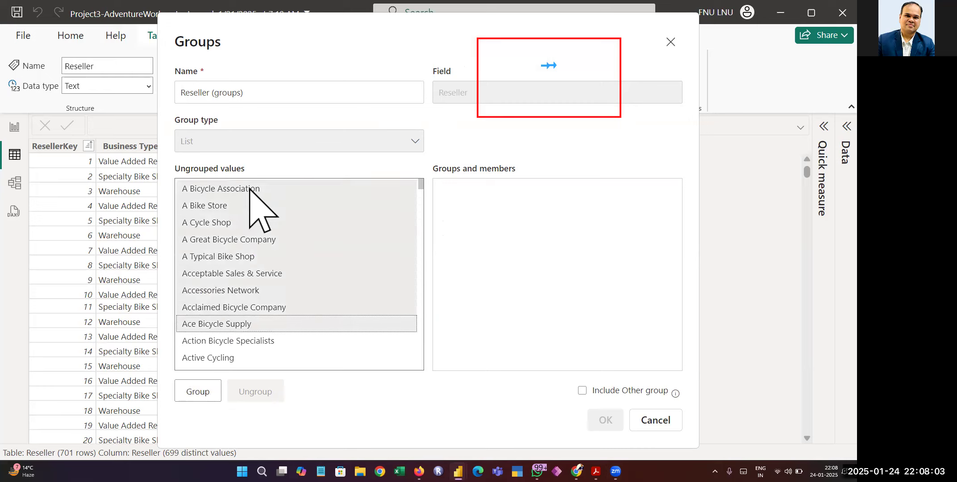
pyautogui.hotkey('shift', 'Down')
pyautogui.hotkey('shift', 'Down')
pyautogui.hotkey('shift', 'Down')
pyautogui.hotkey('shift', 'Down')
pyautogui.hotkey('shift', 'Up')
pyautogui.hotkey('shift', 'Up')
pyautogui.hotkey('shift', 'Up')
pyautogui.hotkey('shift', 'Up')
pyautogui.hotkey('shift', 'Up')
pyautogui.hotkey('shift', 'Up')
pyautogui.hotkey('shift', 'Up')
pyautogui.hotkey('shift', 'Up')
pyautogui.hotkey('shift', 'Up')
pyautogui.hotkey('shift', 'Up')
pyautogui.hotkey('shift', 'Up')
pyautogui.hotkey('shift', 'Up')
pyautogui.hotkey('shift', 'Up')
pyautogui.hotkey('shift', 'Up')
pyautogui.hotkey('shift', 'Up')
pyautogui.hotkey('shift', 'Up')
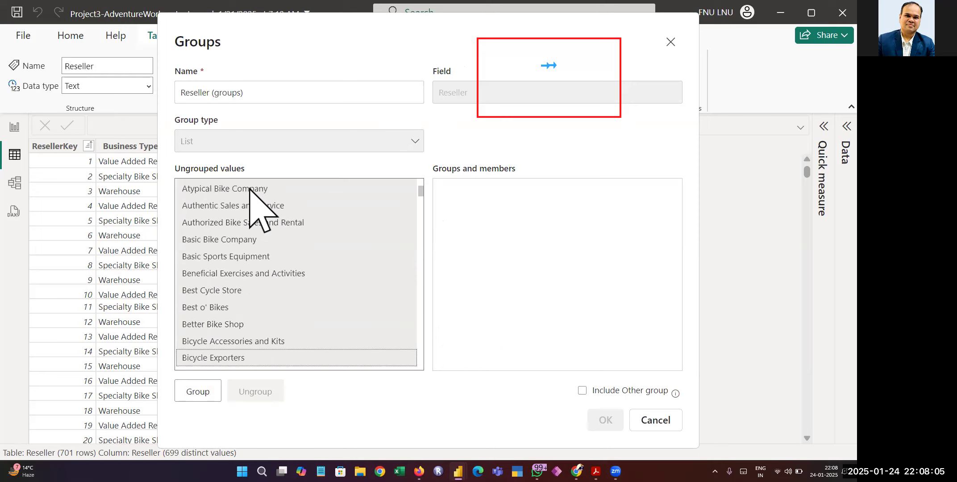
pyautogui.hotkey('shift', 'Down')
pyautogui.hotkey('shift', 'Down')
pyautogui.hotkey('shift', 'Down')
pyautogui.hotkey('shift', 'Up')
pyautogui.hotkey('shift', 'Up')
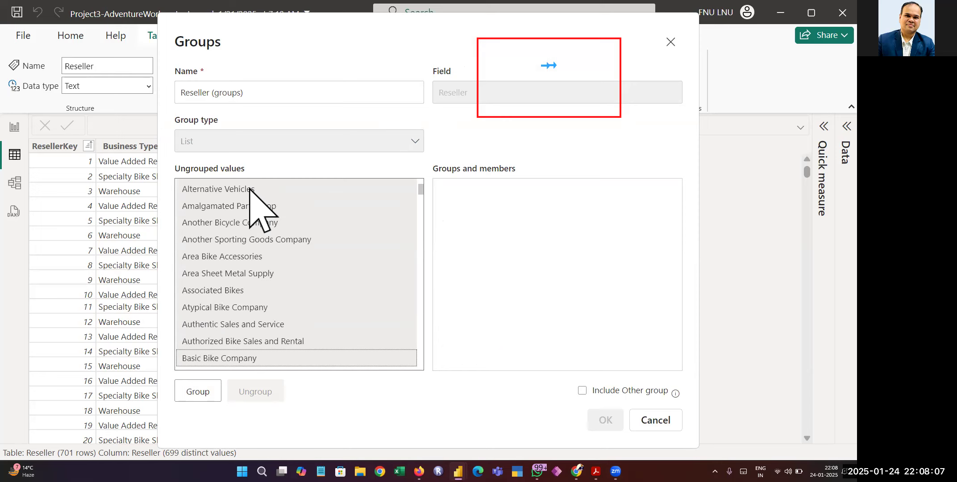
pyautogui.hotkey('shift', 'Up')
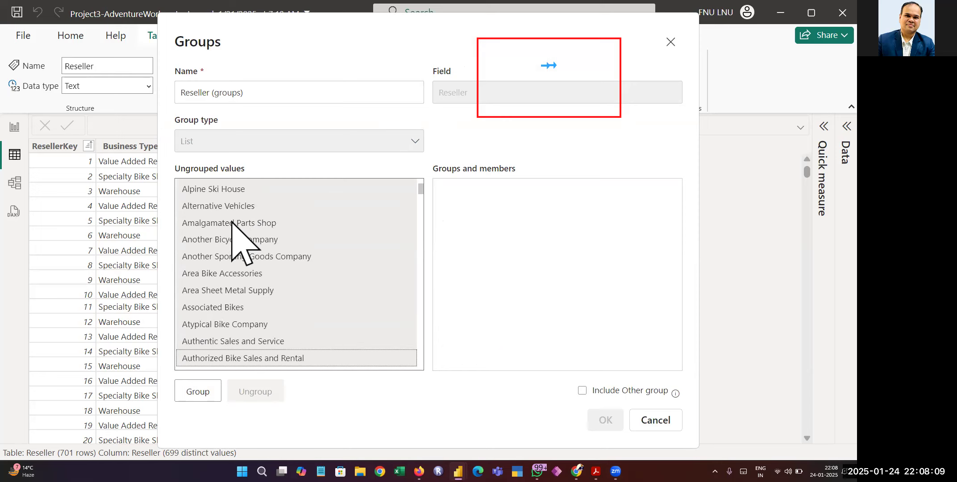
pyautogui.click(193, 391)
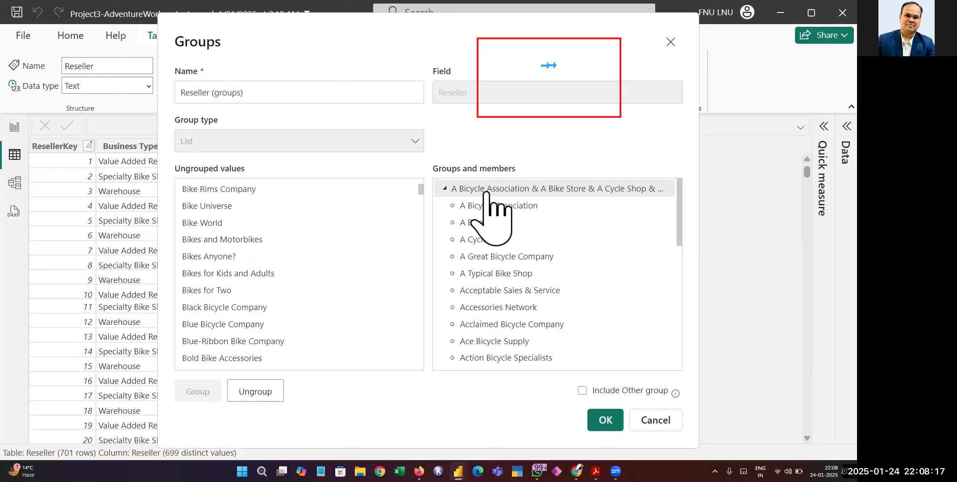
pyautogui.click(444, 188)
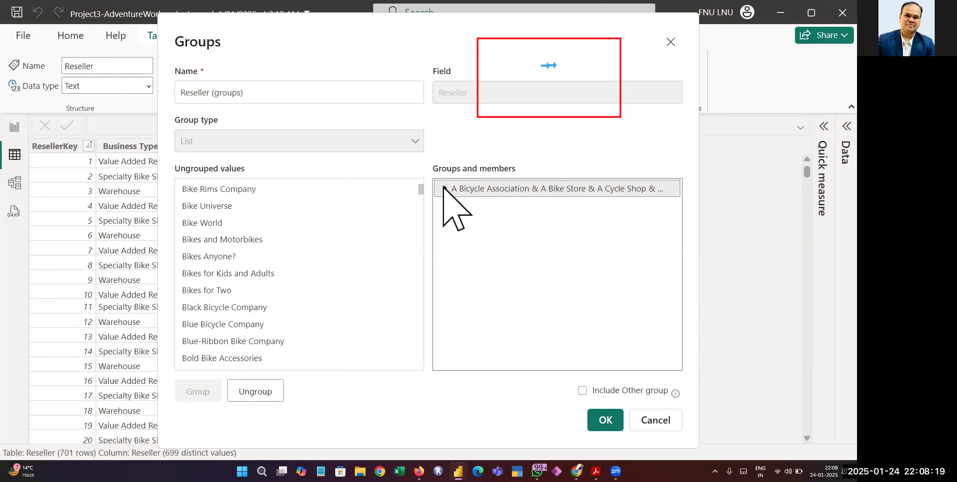
# Create a second group from the resellers Basic Bike Company through Bulk Discount Store, and collapse its member list.
pyautogui.click(264, 189)
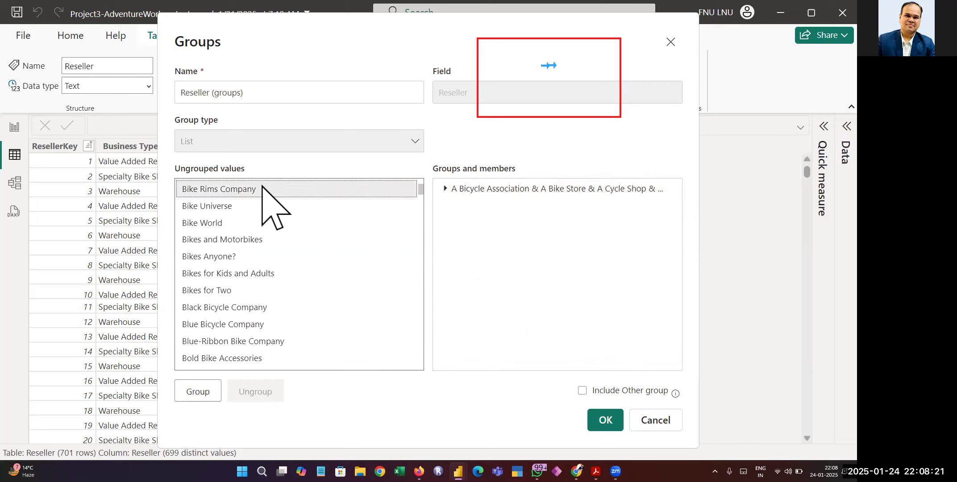
pyautogui.press('Up')
pyautogui.press('Down')
pyautogui.press('Up')
pyautogui.press('Up')
pyautogui.press('Up')
pyautogui.press('Up')
pyautogui.press('Up')
pyautogui.press('Up')
pyautogui.press('Up')
pyautogui.press('Up')
pyautogui.press('Up')
pyautogui.press('Up')
pyautogui.press('Up')
pyautogui.press('Up')
pyautogui.press('Up')
pyautogui.press('Up')
pyautogui.press('Up')
pyautogui.press('Up')
pyautogui.press('Up')
pyautogui.press('Up')
pyautogui.press('Up')
pyautogui.press('Up')
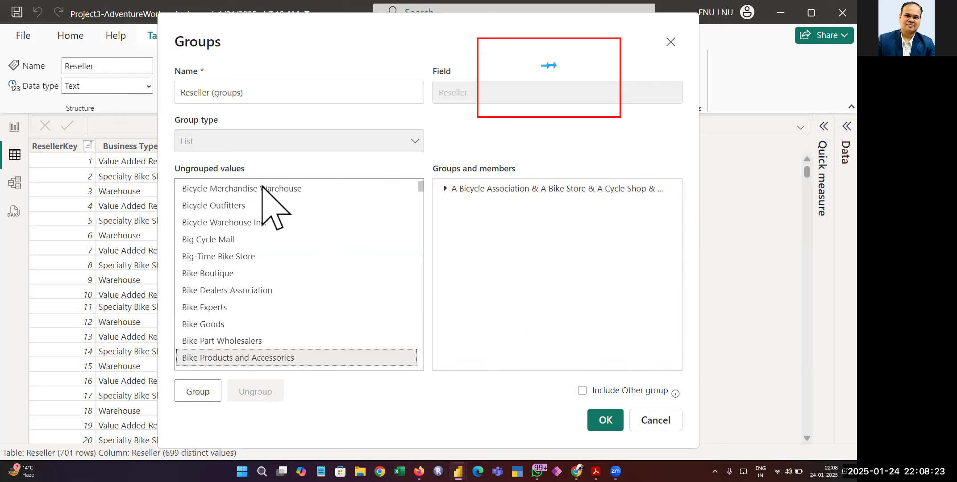
pyautogui.hotkey('shift', 'Down')
pyautogui.hotkey('shift', 'Down')
pyautogui.hotkey('shift', 'Down')
pyautogui.hotkey('shift', 'Down')
pyautogui.hotkey('shift', 'Down')
pyautogui.hotkey('shift', 'Down')
pyautogui.hotkey('shift', 'Down')
pyautogui.hotkey('shift', 'Down')
pyautogui.hotkey('shift', 'Down')
pyautogui.hotkey('shift', 'Down')
pyautogui.hotkey('shift', 'Down')
pyautogui.hotkey('shift', 'Down')
pyautogui.hotkey('shift', 'Down')
pyautogui.hotkey('shift', 'Down')
pyautogui.hotkey('shift', 'Down')
pyautogui.hotkey('shift', 'Down')
pyautogui.hotkey('shift', 'Down')
pyautogui.hotkey('shift', 'Down')
pyautogui.hotkey('shift', 'Down')
pyautogui.hotkey('shift', 'Down')
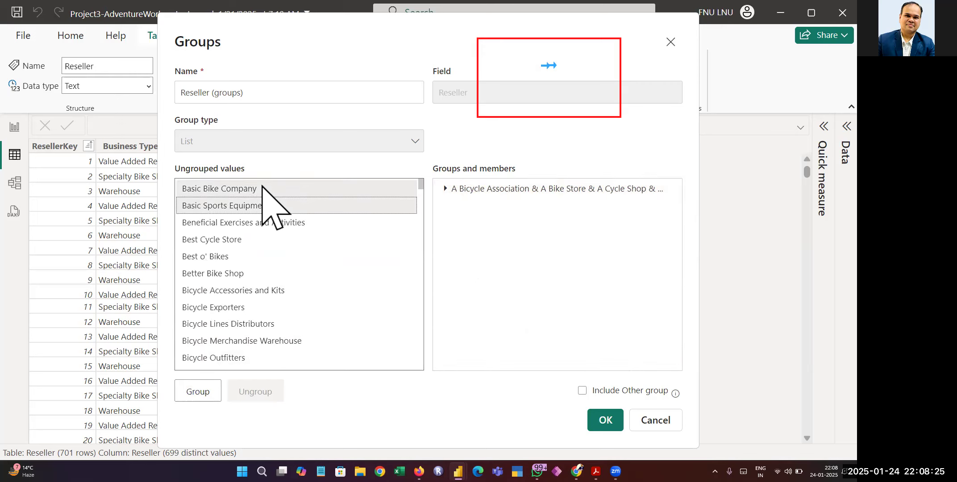
pyautogui.hotkey('shift', 'Up')
pyautogui.hotkey('shift', 'Up')
pyautogui.hotkey('shift', 'Up')
pyautogui.hotkey('shift', 'Up')
pyautogui.hotkey('shift', 'Up')
pyautogui.hotkey('shift', 'Up')
pyautogui.hotkey('shift', 'Up')
pyautogui.hotkey('shift', 'Up')
pyautogui.hotkey('shift', 'Up')
pyautogui.hotkey('shift', 'Up')
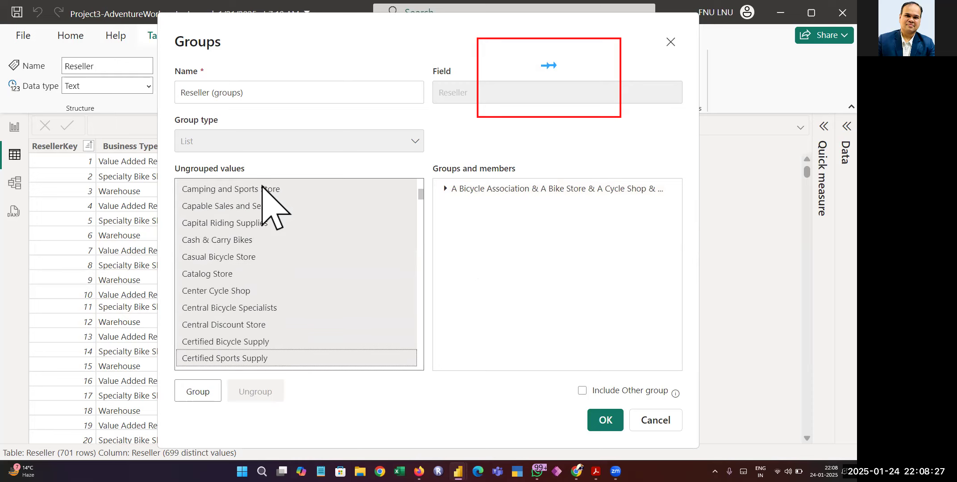
pyautogui.hotkey('shift', 'Up')
pyautogui.hotkey('shift', 'Up')
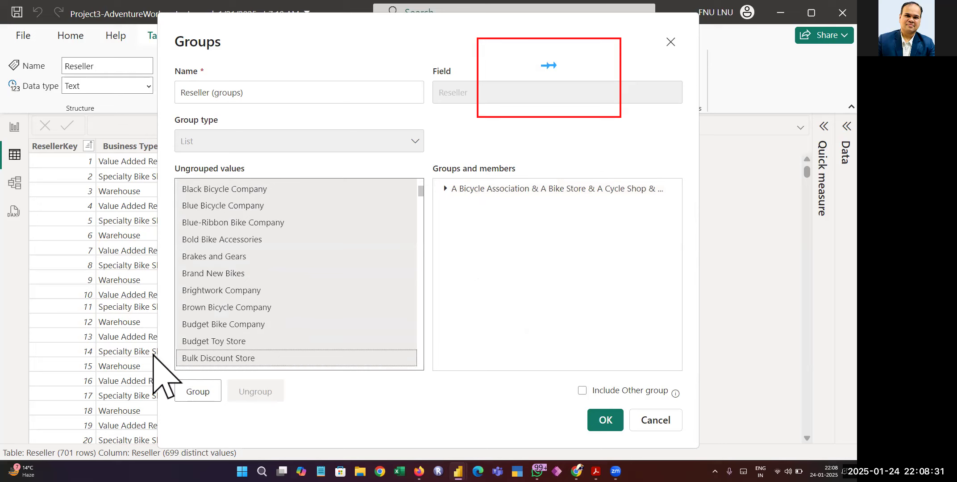
pyautogui.click(194, 391)
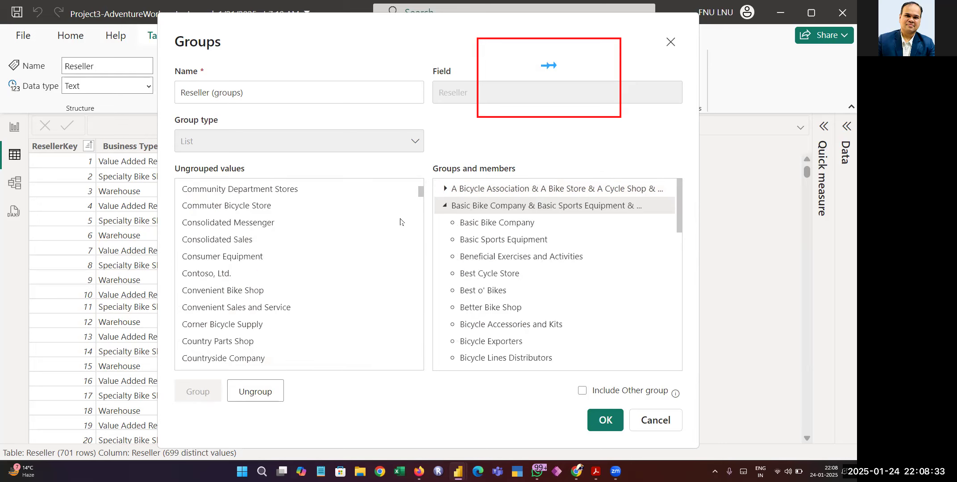
pyautogui.click(444, 206)
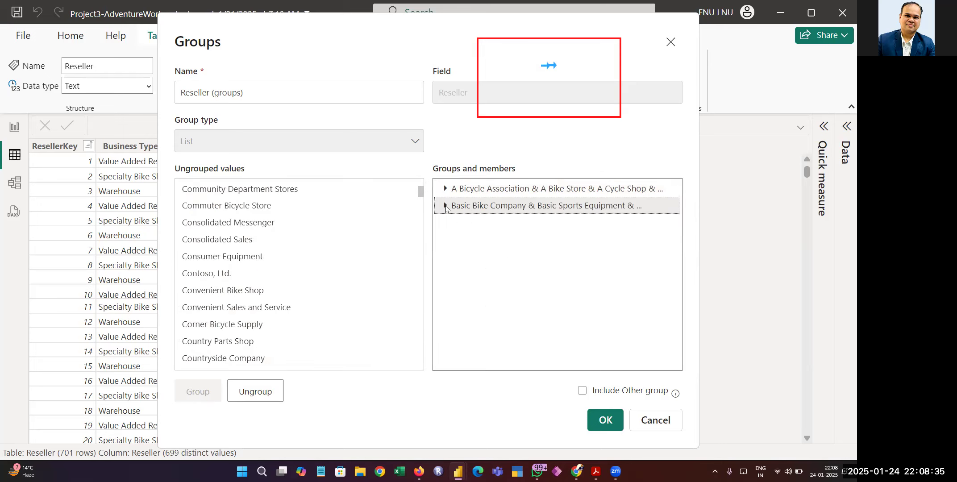
# Create a third group from the resellers Camping and Sports Store through Cycling Goods, collapse it, and apply the reseller groups.
pyautogui.click(275, 195)
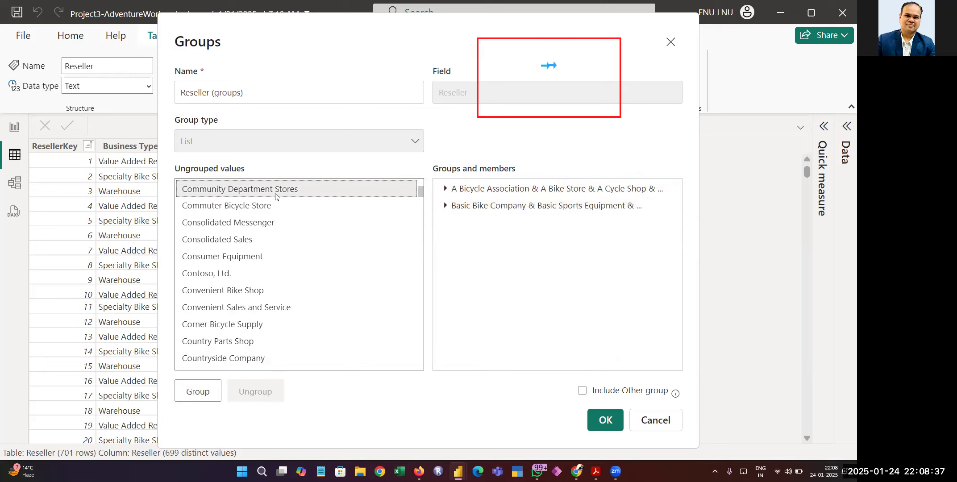
pyautogui.hotkey('shift', 'Down')
pyautogui.hotkey('shift', 'Down')
pyautogui.press('Up')
pyautogui.press('Up')
pyautogui.press('Up')
pyautogui.press('Up')
pyautogui.press('Up')
pyautogui.press('Up')
pyautogui.press('Up')
pyautogui.press('Up')
pyautogui.press('Up')
pyautogui.press('Up')
pyautogui.press('Up')
pyautogui.press('Up')
pyautogui.press('Up')
pyautogui.press('Up')
pyautogui.press('Up')
pyautogui.press('Up')
pyautogui.press('Up')
pyautogui.press('Up')
pyautogui.press('Up')
pyautogui.press('Up')
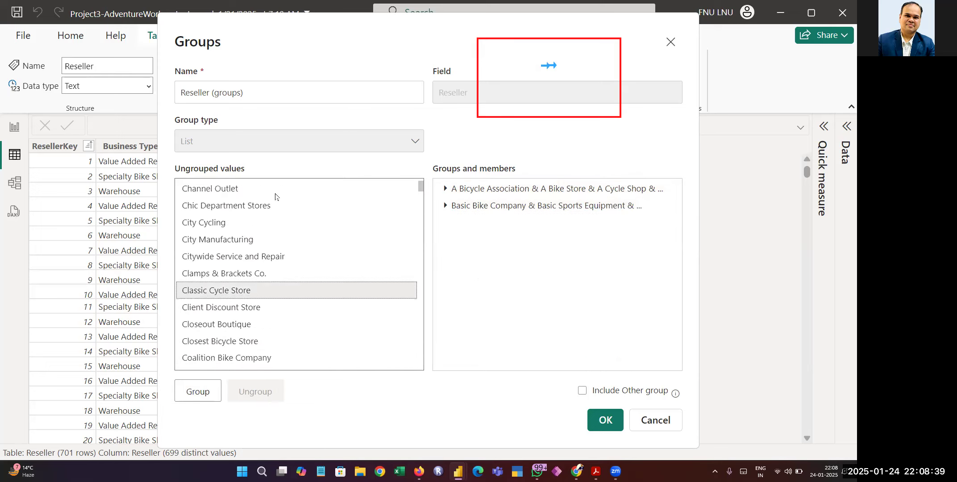
pyautogui.hotkey('shift', 'Down')
pyautogui.hotkey('shift', 'Down')
pyautogui.hotkey('shift', 'Down')
pyautogui.hotkey('shift', 'Down')
pyautogui.hotkey('shift', 'Down')
pyautogui.hotkey('shift', 'Down')
pyautogui.hotkey('shift', 'Down')
pyautogui.hotkey('shift', 'Down')
pyautogui.hotkey('shift', 'Down')
pyautogui.hotkey('shift', 'Down')
pyautogui.hotkey('shift', 'Down')
pyautogui.hotkey('shift', 'Down')
pyautogui.hotkey('shift', 'Down')
pyautogui.hotkey('shift', 'Down')
pyautogui.hotkey('shift', 'Down')
pyautogui.hotkey('shift', 'Down')
pyautogui.hotkey('shift', 'Down')
pyautogui.hotkey('shift', 'Down')
pyautogui.hotkey('shift', 'Down')
pyautogui.hotkey('shift', 'Down')
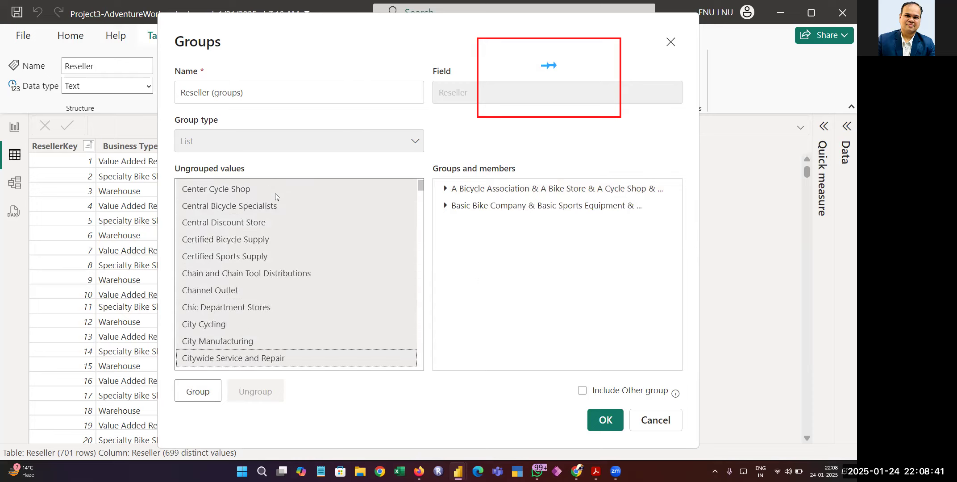
pyautogui.hotkey('shift', 'Down')
pyautogui.hotkey('shift', 'Down')
pyautogui.hotkey('shift', 'Down')
pyautogui.hotkey('shift', 'Down')
pyautogui.hotkey('shift', 'Down')
pyautogui.hotkey('shift', 'Down')
pyautogui.hotkey('shift', 'Down')
pyautogui.hotkey('shift', 'Down')
pyautogui.hotkey('shift', 'Down')
pyautogui.hotkey('shift', 'Down')
pyautogui.hotkey('shift', 'Down')
pyautogui.hotkey('shift', 'Down')
pyautogui.hotkey('shift', 'Down')
pyautogui.hotkey('shift', 'Down')
pyautogui.hotkey('shift', 'Down')
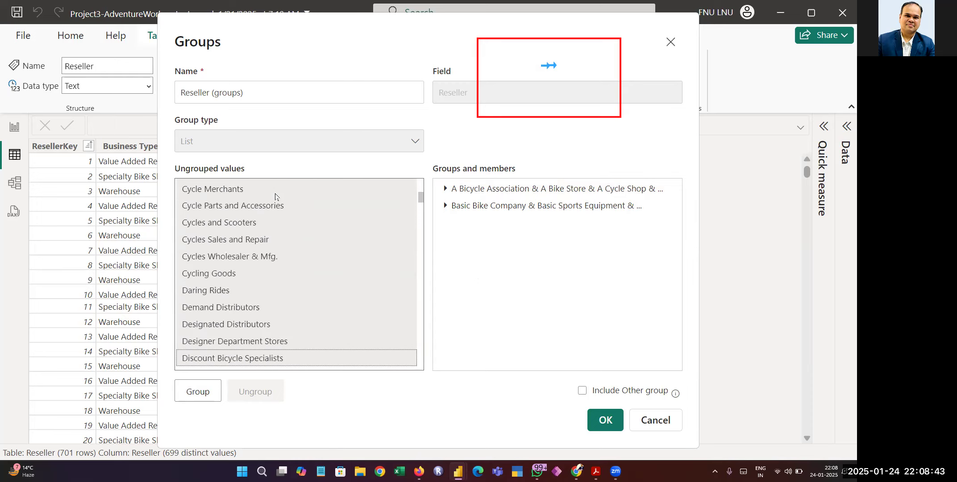
pyautogui.hotkey('shift', 'Up')
pyautogui.hotkey('shift', 'Up')
pyautogui.hotkey('shift', 'Up')
pyautogui.hotkey('shift', 'Up')
pyautogui.hotkey('shift', 'Up')
pyautogui.hotkey('shift', 'Up')
pyautogui.hotkey('shift', 'Up')
pyautogui.hotkey('shift', 'Up')
pyautogui.hotkey('shift', 'Down')
pyautogui.hotkey('shift', 'Up')
pyautogui.hotkey('shift', 'Up')
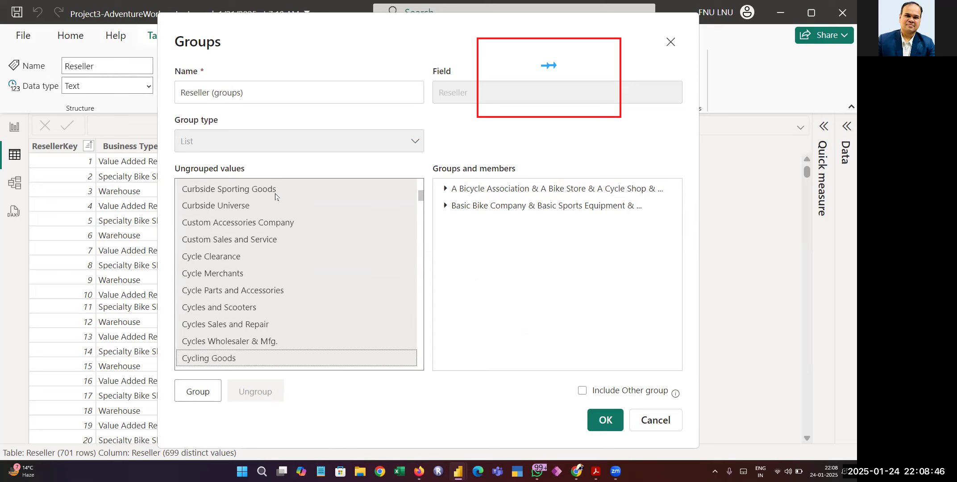
pyautogui.click(195, 389)
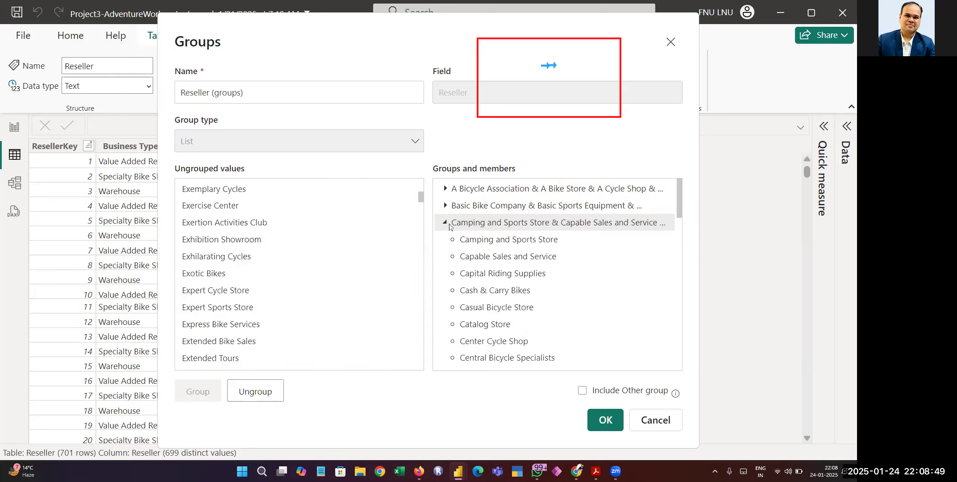
pyautogui.click(446, 223)
pyautogui.click(605, 420)
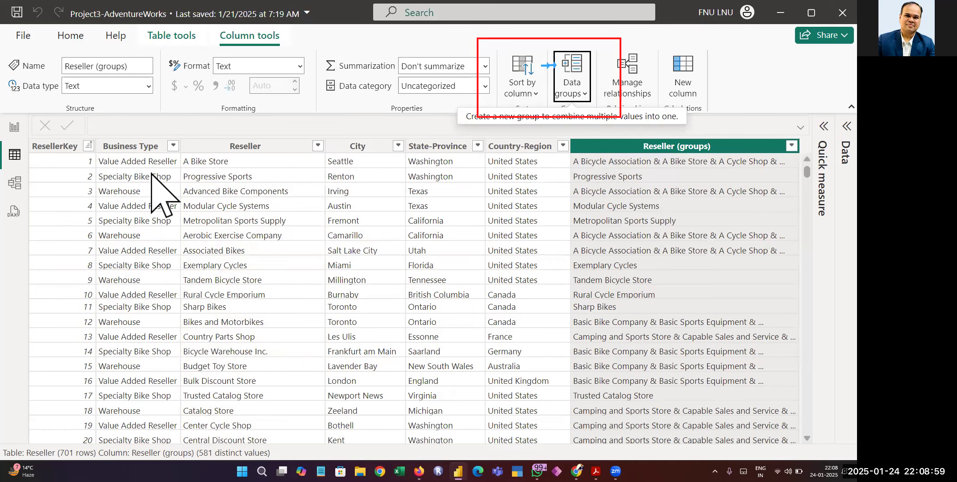
# Examine the values of the new Reseller (groups) column in the table and in its filter list.
pyautogui.scroll(-4, 651, 415)
pyautogui.scroll(4, 651, 402)
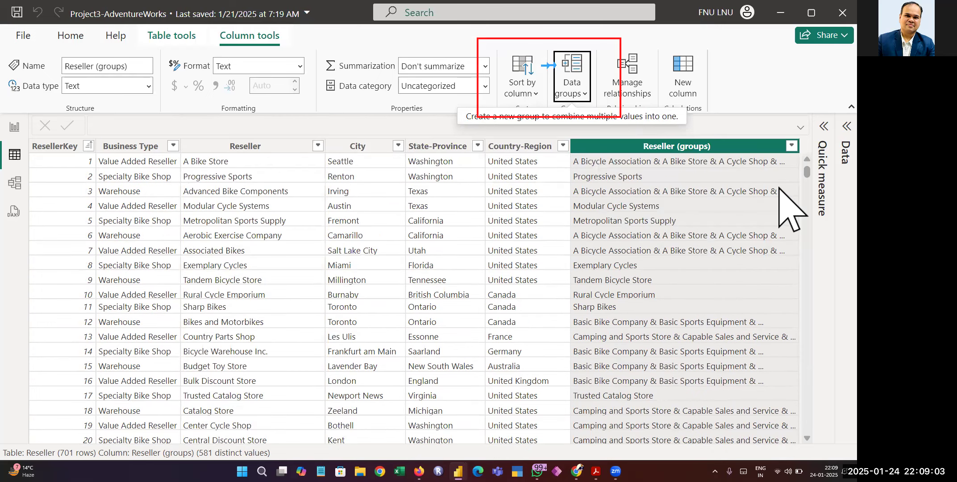
pyautogui.rightClick(713, 159)
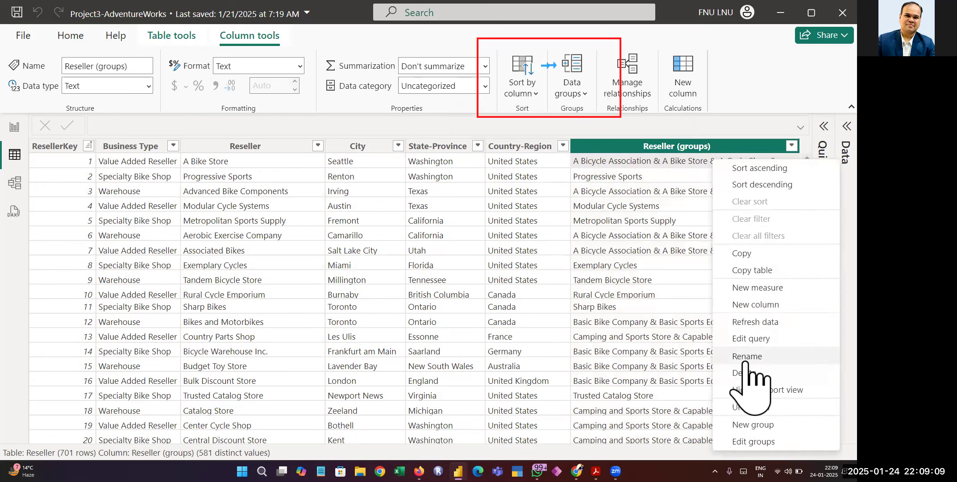
pyautogui.click(620, 154)
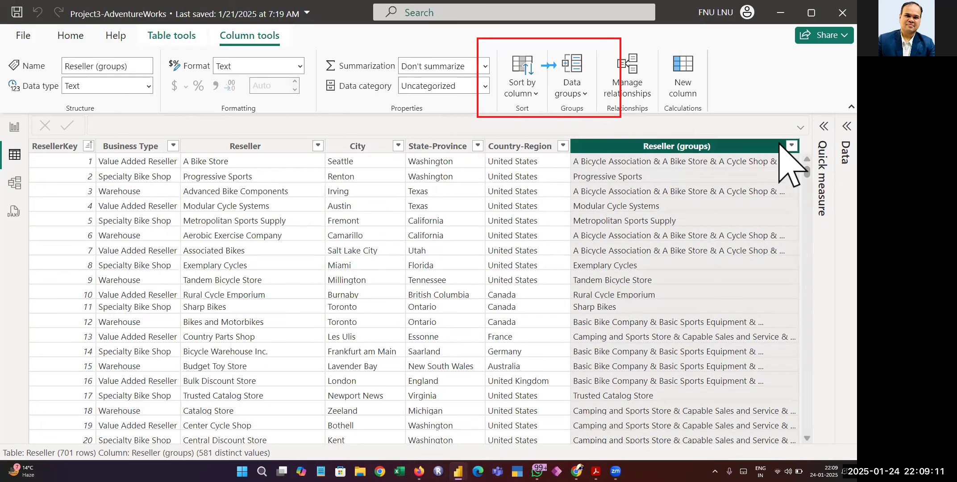
pyautogui.click(790, 146)
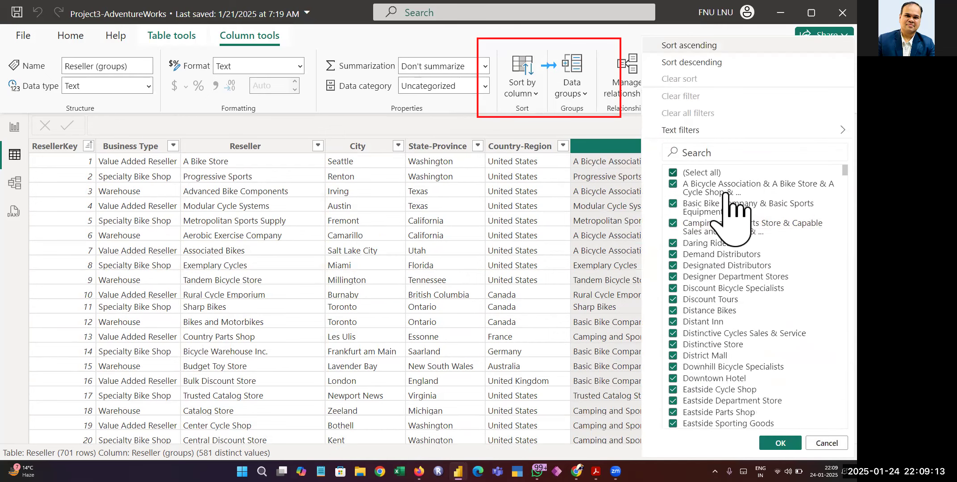
pyautogui.click(827, 443)
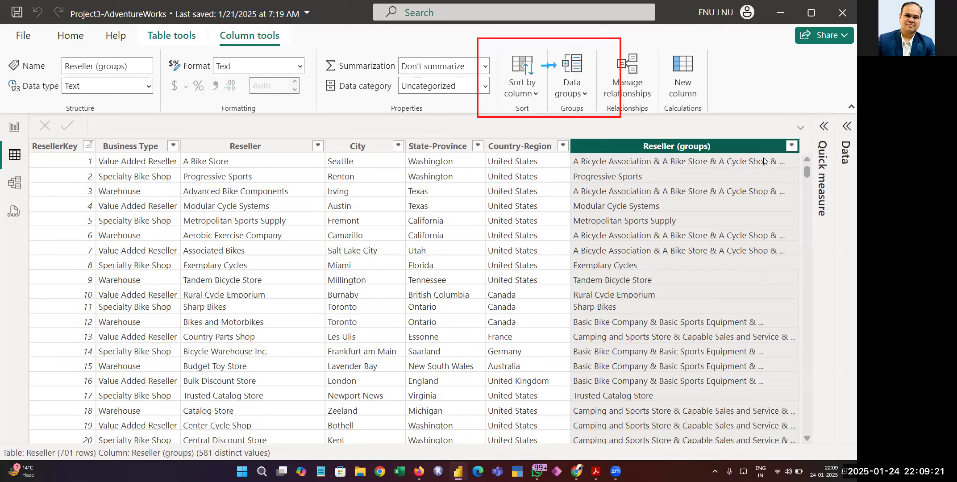
# Filter the Reseller (groups) column to only the three groups beginning with A Bicycle Association, Basic Bike Company, and Camping and Sports Store.
pyautogui.click(791, 146)
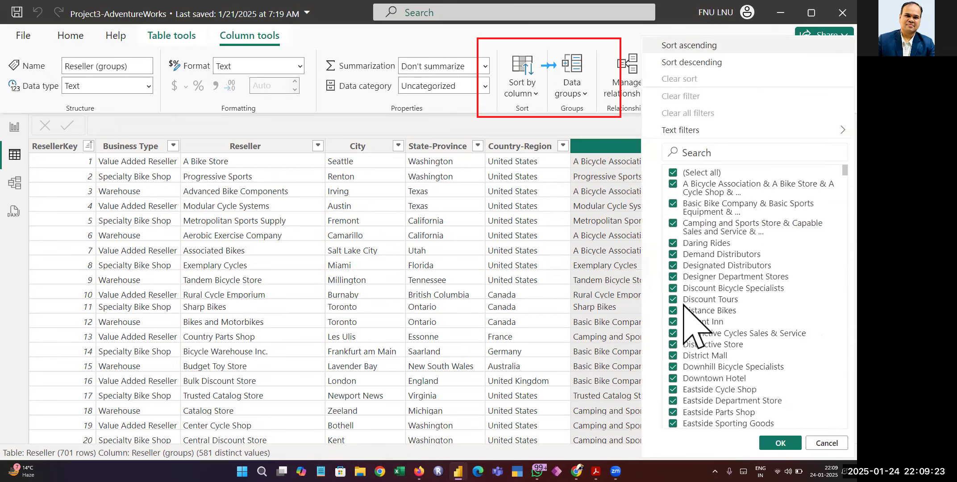
pyautogui.click(673, 172)
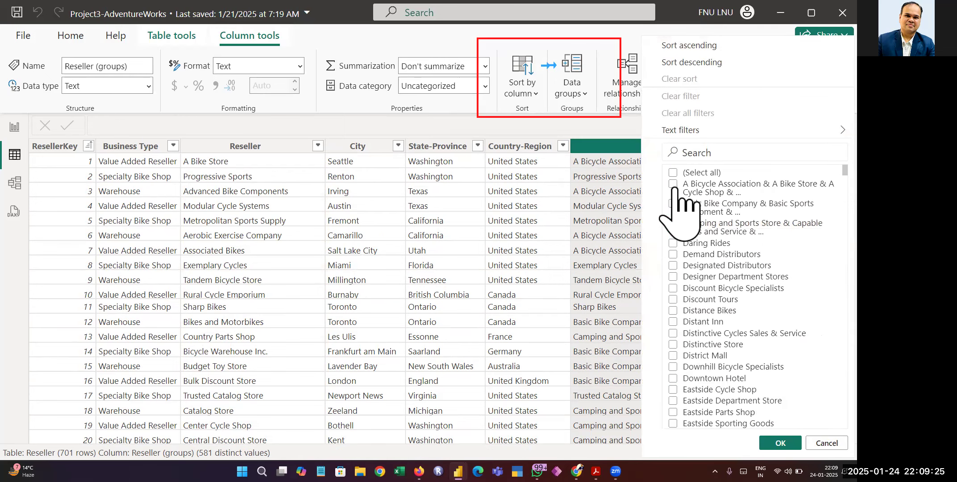
pyautogui.click(672, 184)
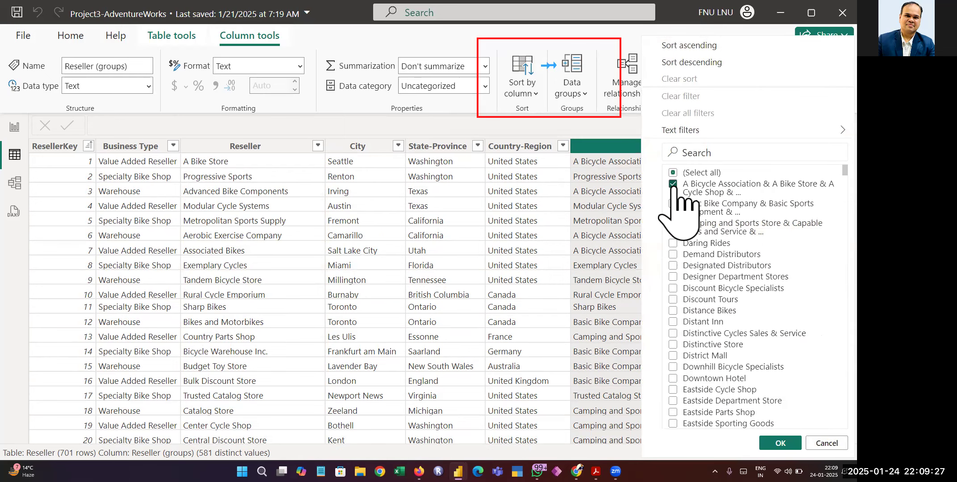
pyautogui.click(673, 204)
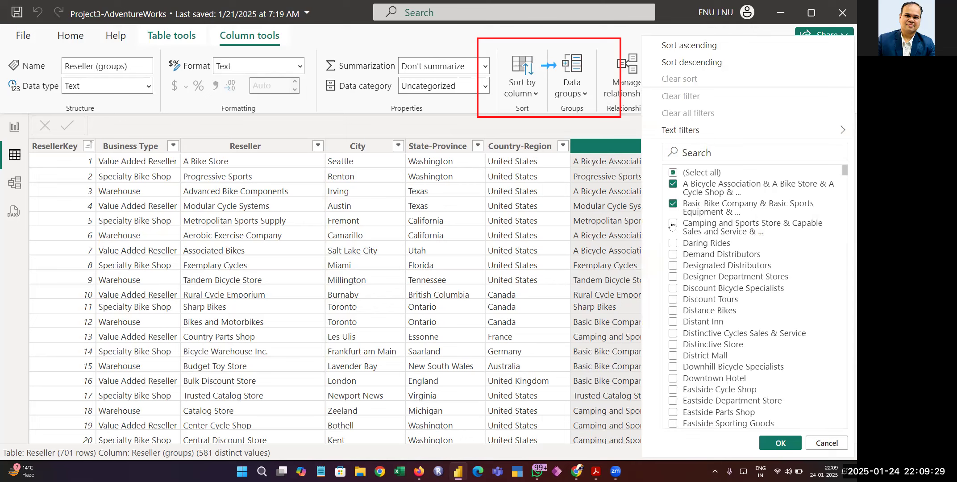
pyautogui.click(672, 224)
pyautogui.click(776, 443)
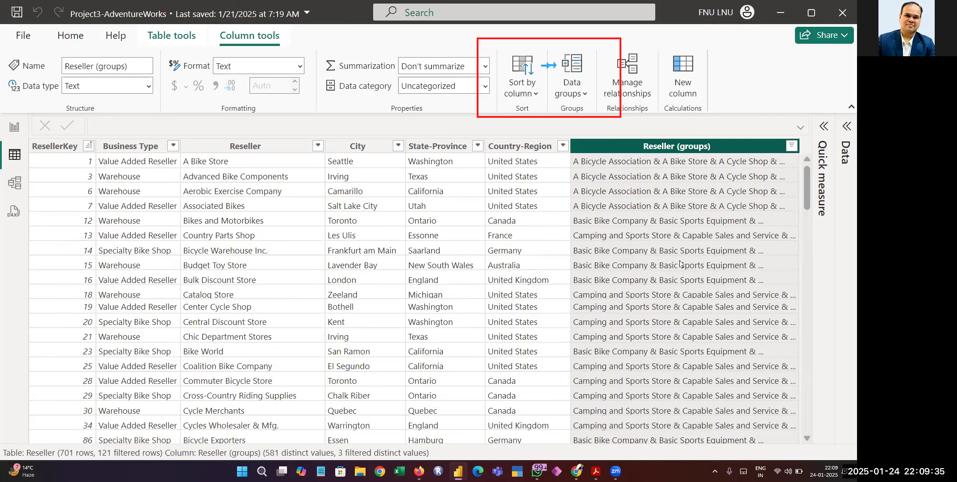
pyautogui.rightClick(667, 163)
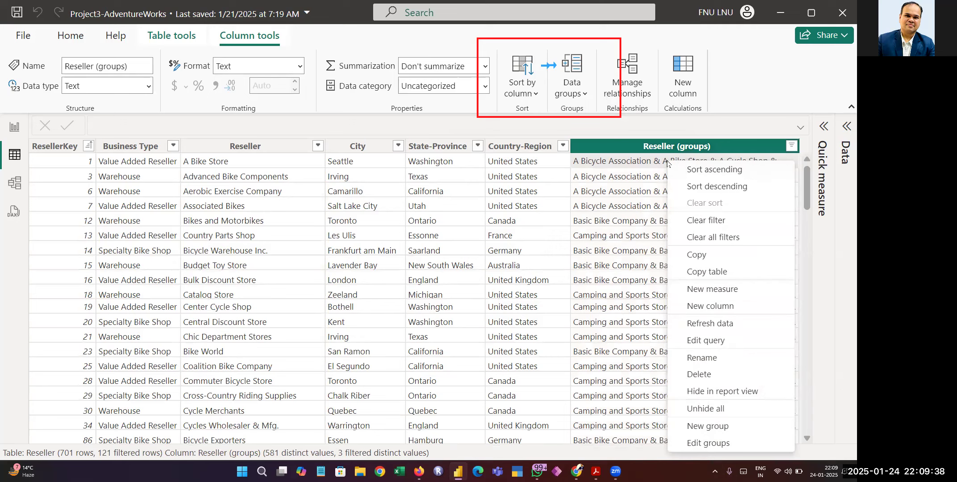
pyautogui.click(697, 359)
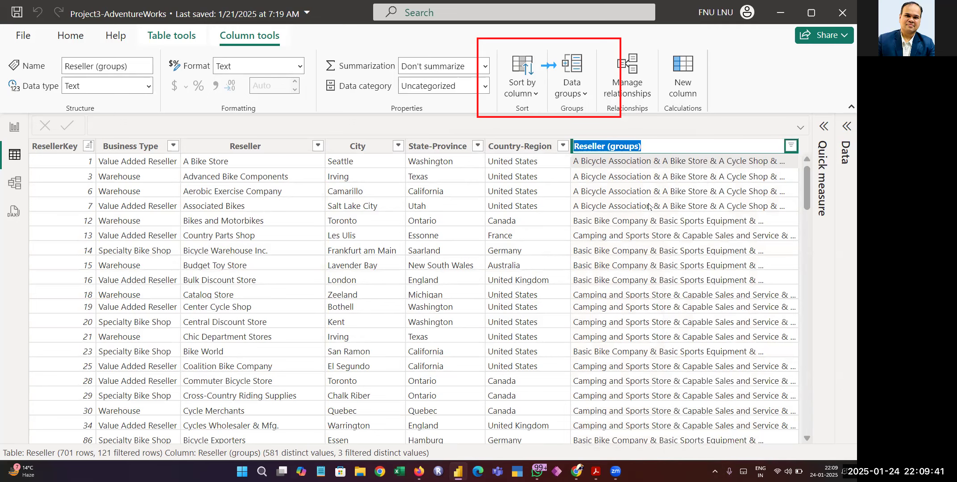
pyautogui.click(644, 168)
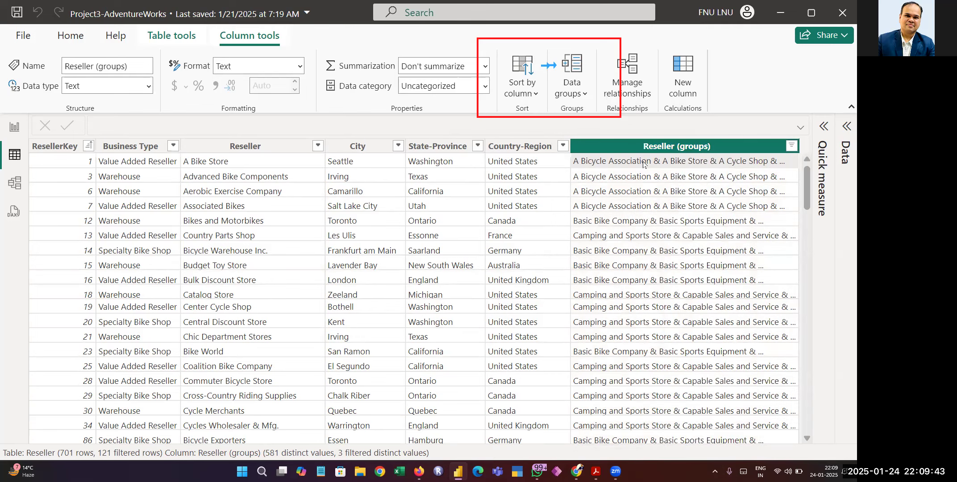
pyautogui.rightClick(643, 165)
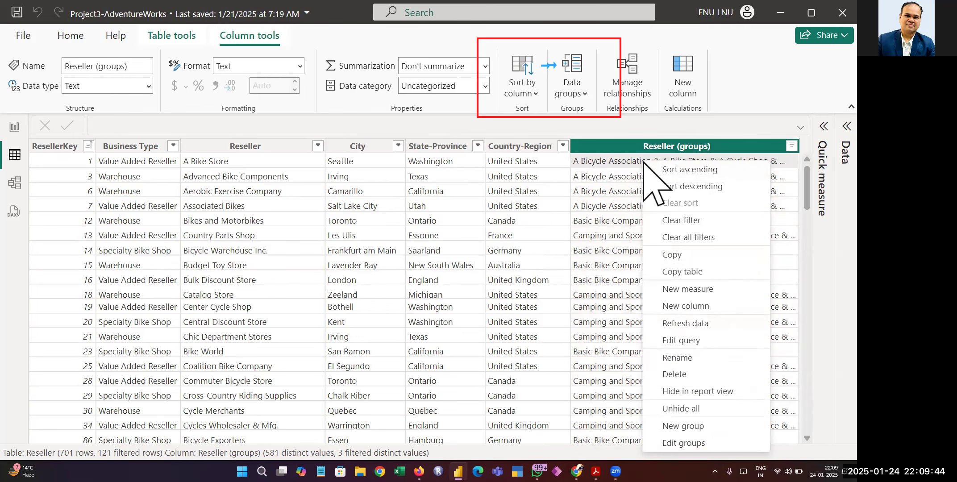
pyautogui.click(666, 362)
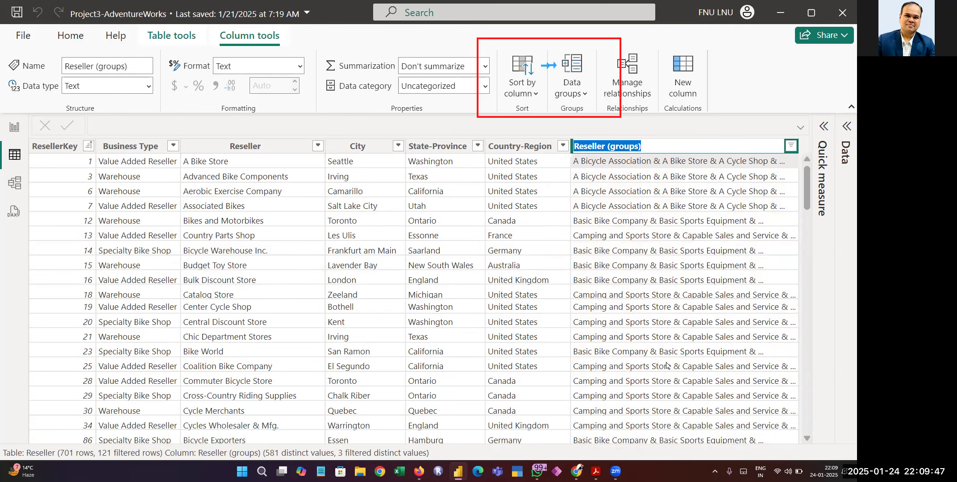
pyautogui.click(666, 364)
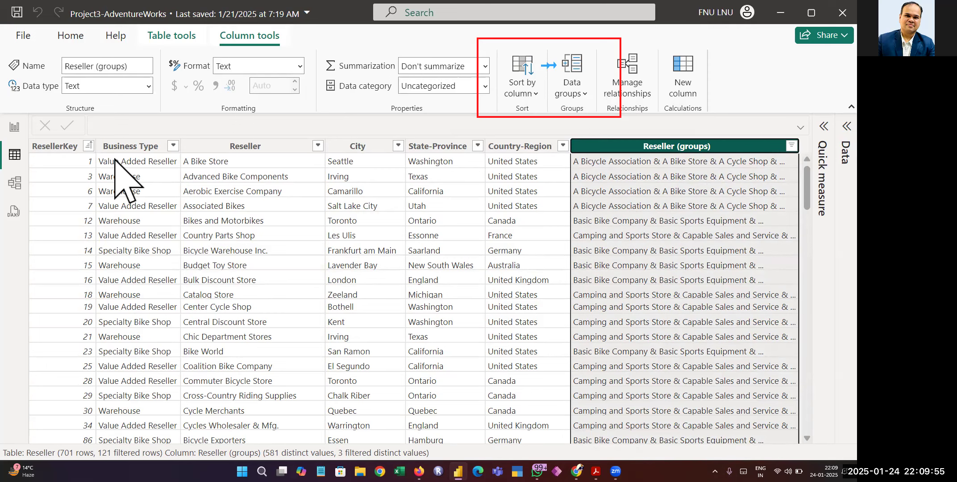
# In the report view, narrow the Sum of Sales by Quantity Groups funnel chart to free space beside it.
pyautogui.click(14, 126)
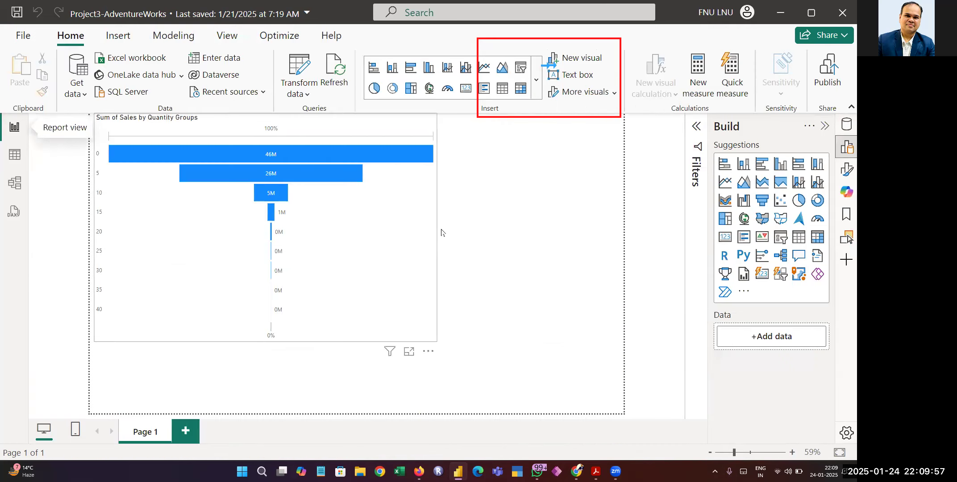
pyautogui.click(438, 207)
pyautogui.moveTo(436, 227); pyautogui.dragTo(366, 228)
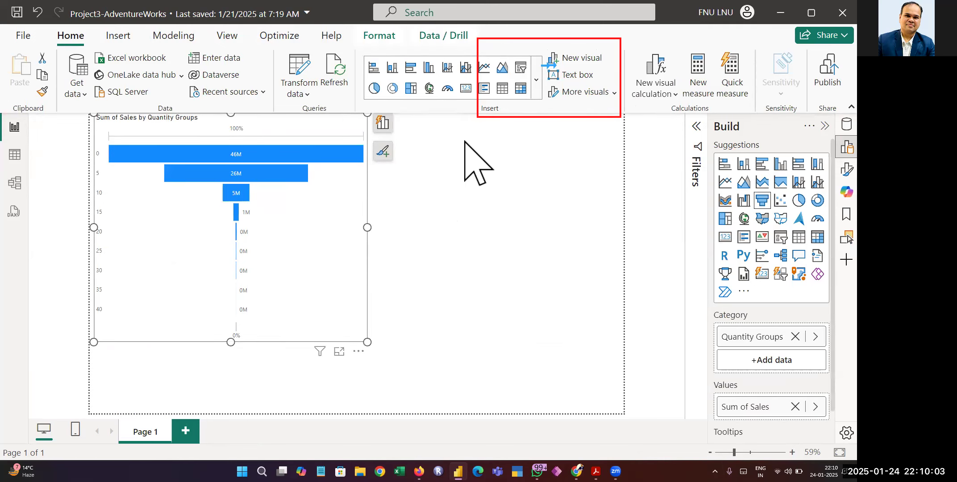
pyautogui.click(488, 177)
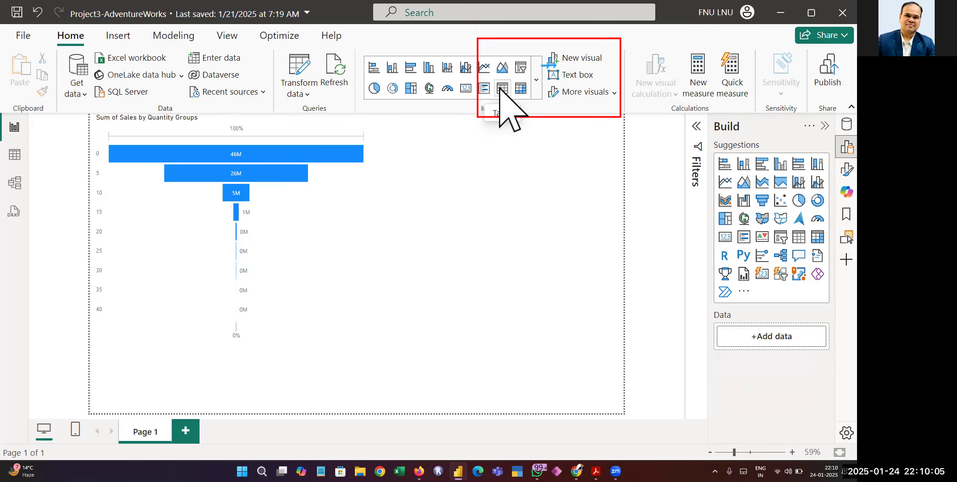
# Insert a table visual, place it to the right of the funnel chart, and make it taller and narrower.
pyautogui.click(500, 89)
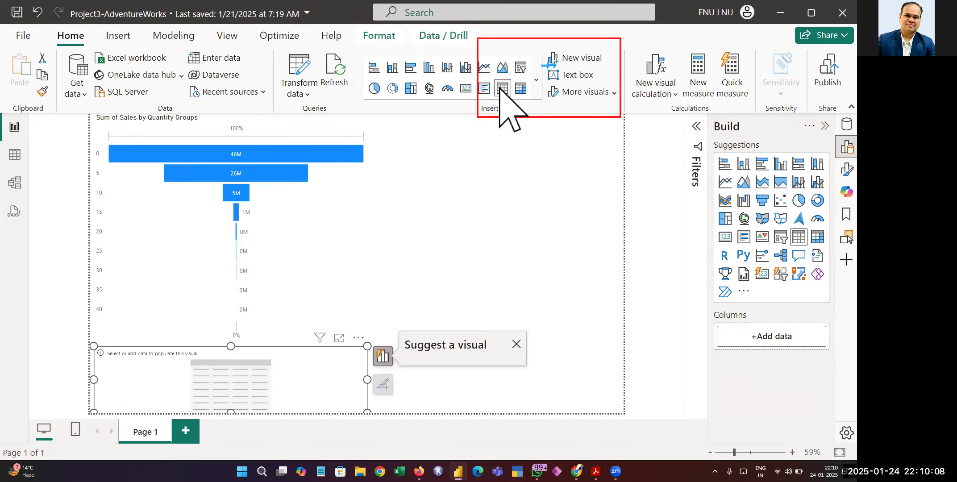
pyautogui.moveTo(263, 377); pyautogui.dragTo(519, 171)
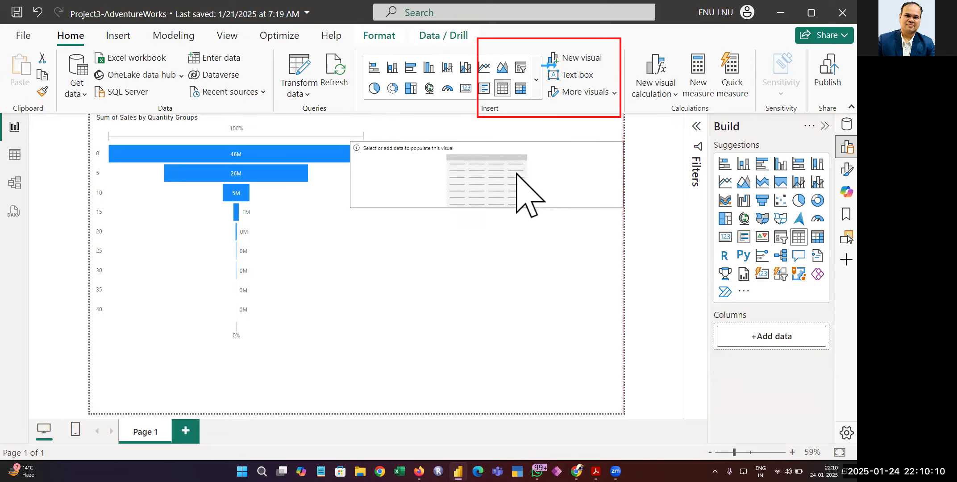
pyautogui.moveTo(495, 208); pyautogui.dragTo(493, 293)
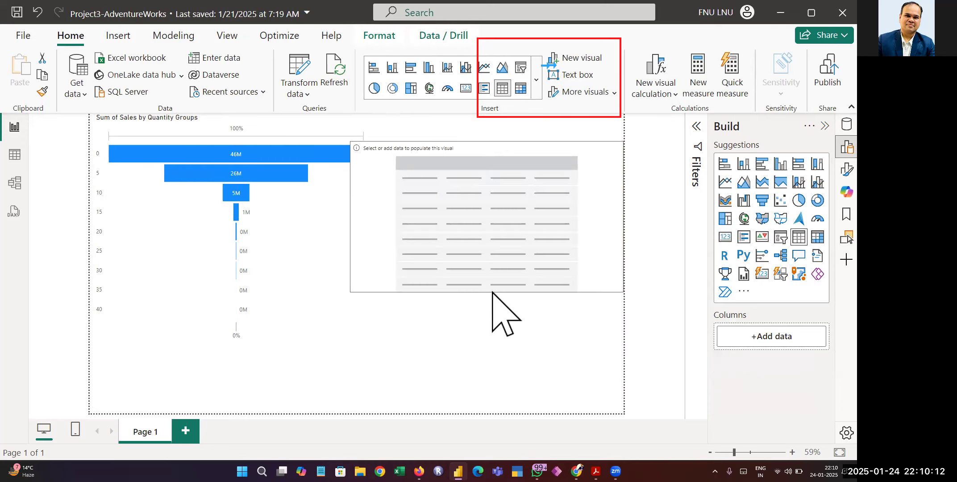
pyautogui.moveTo(344, 214); pyautogui.dragTo(427, 213)
pyautogui.moveTo(523, 168); pyautogui.dragTo(502, 171)
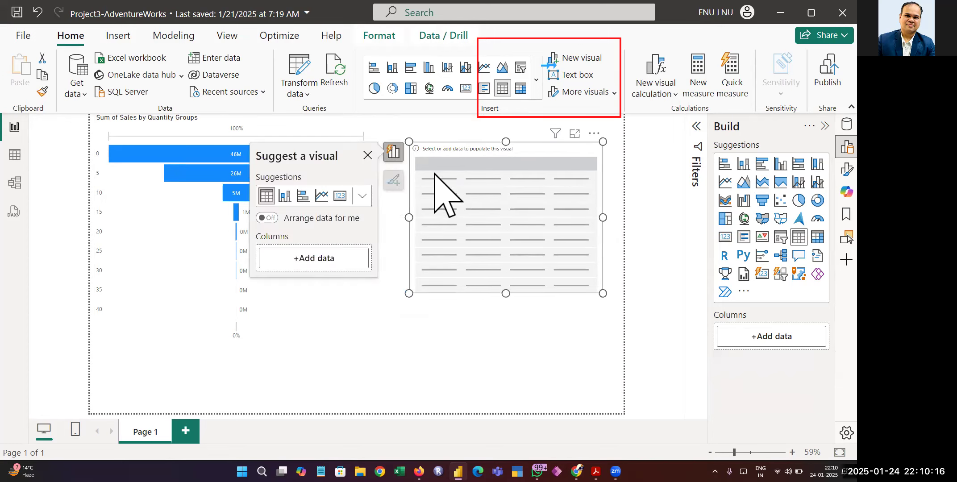
# Add the Reseller (groups) and Reseller fields from the Reseller table as columns of the new table visual.
pyautogui.click(314, 258)
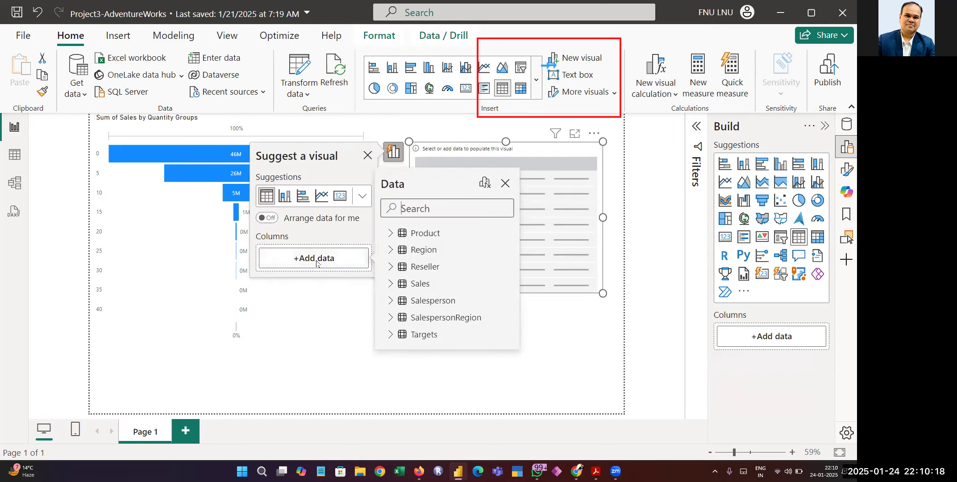
pyautogui.click(390, 267)
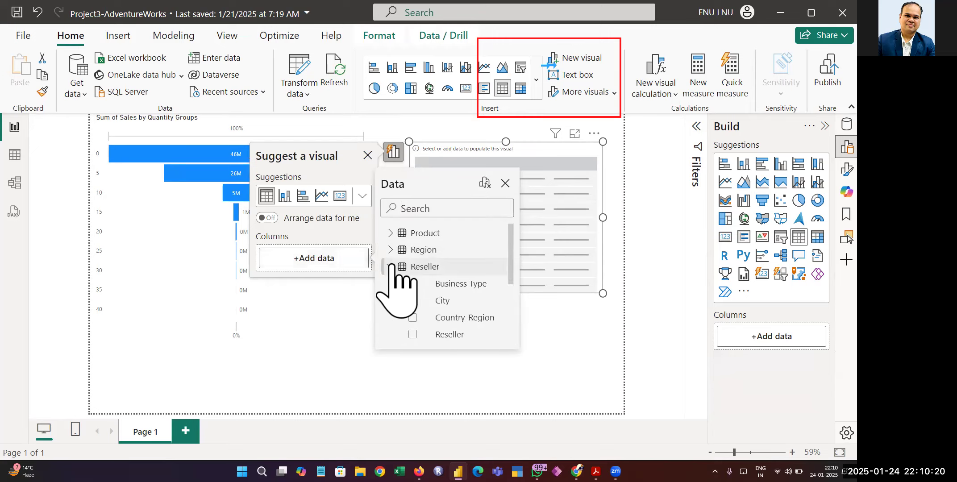
pyautogui.scroll(-2, 484, 277)
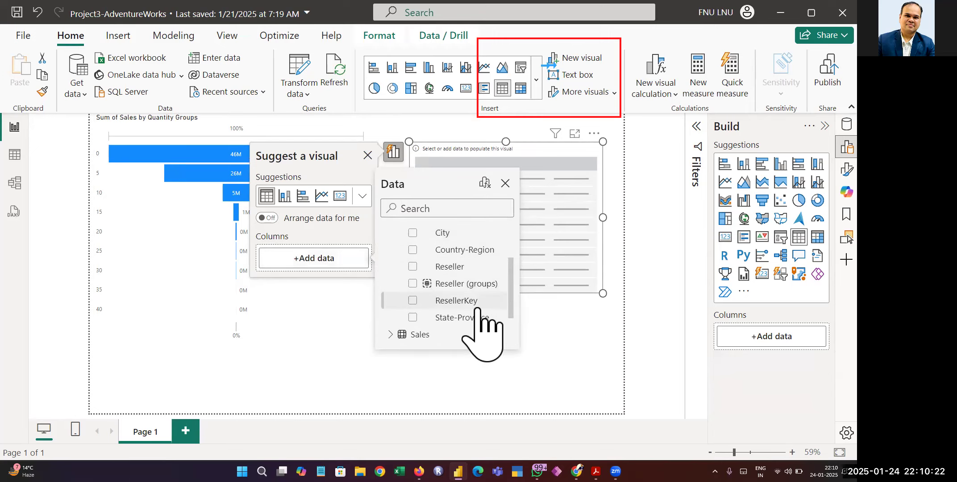
pyautogui.click(412, 283)
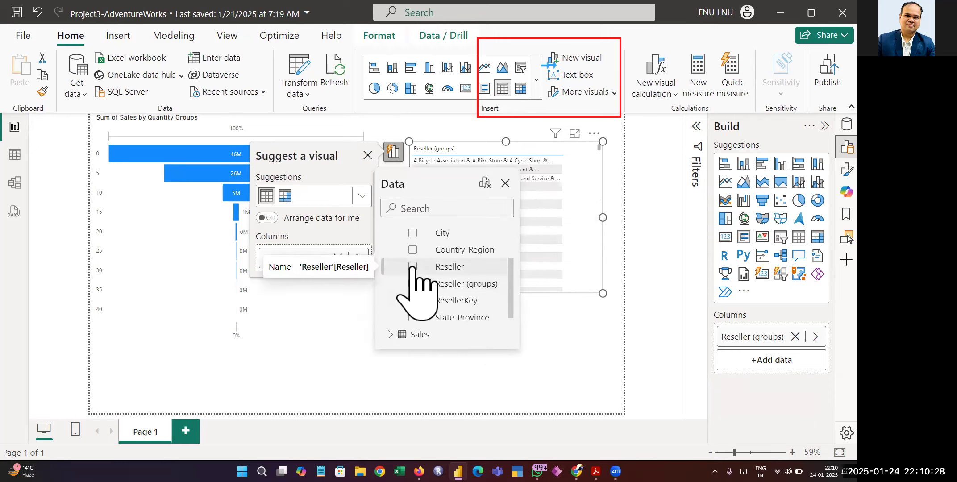
pyautogui.click(412, 267)
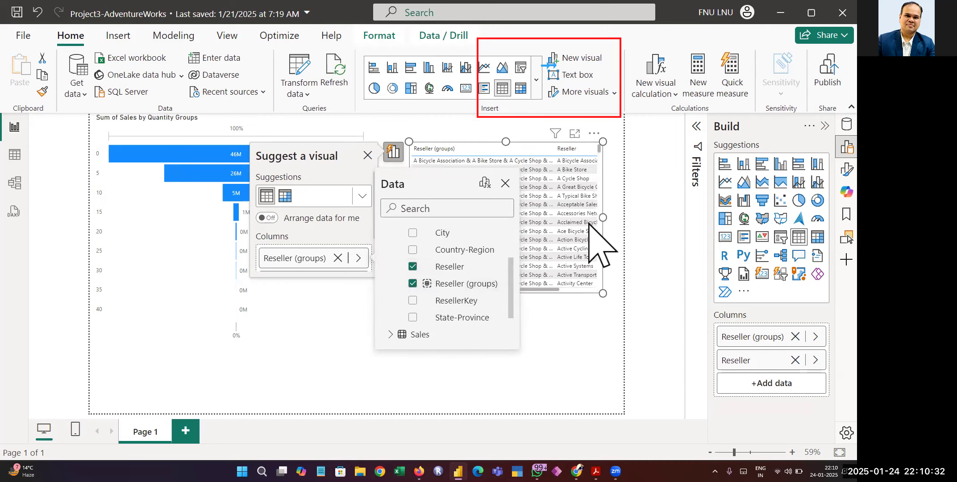
# Summarize the table's Reseller column as Count (Distinct) and enlarge the table visual to fit both columns.
pyautogui.click(592, 220)
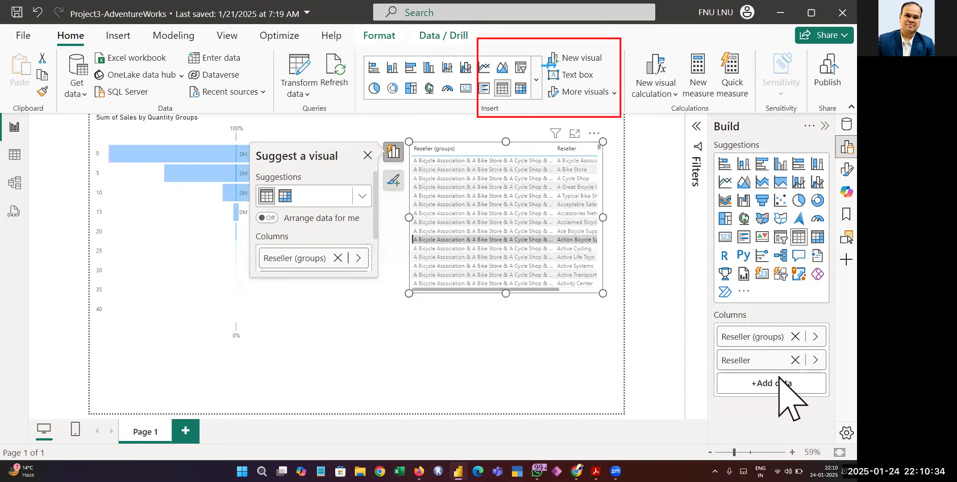
pyautogui.click(815, 360)
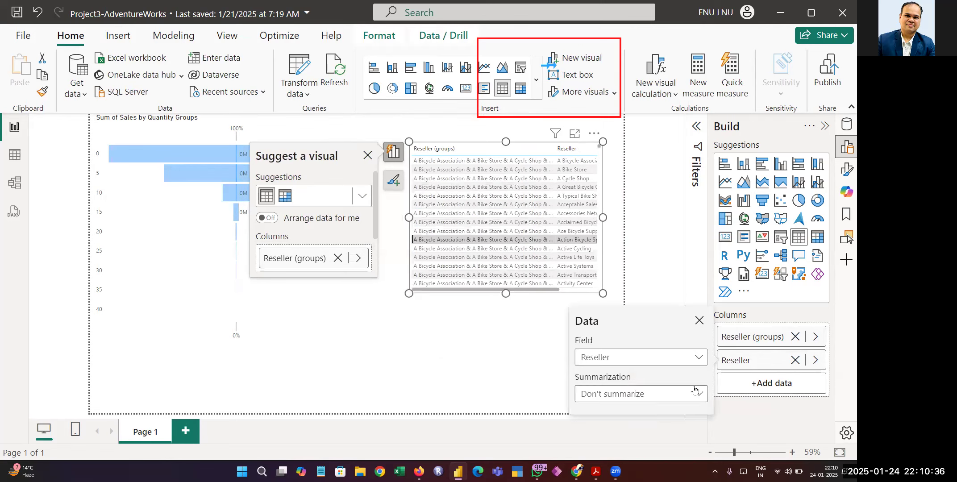
pyautogui.click(694, 393)
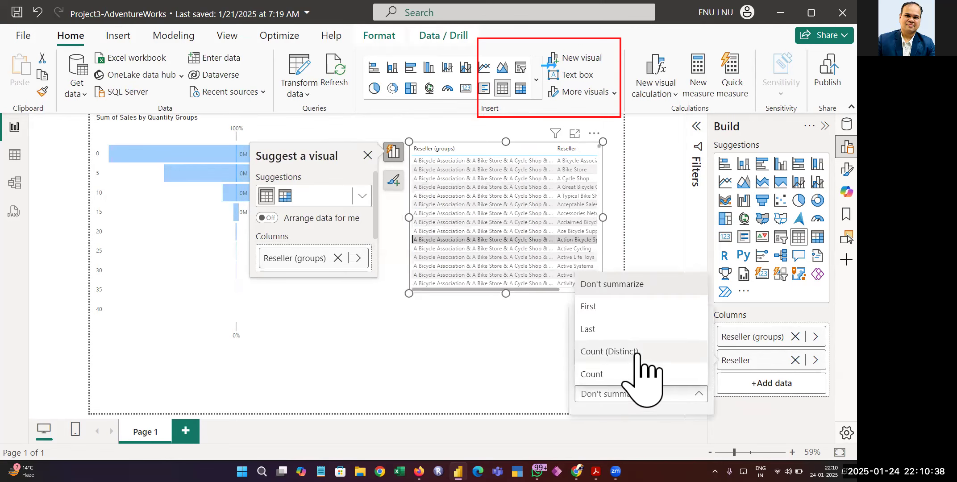
pyautogui.click(638, 352)
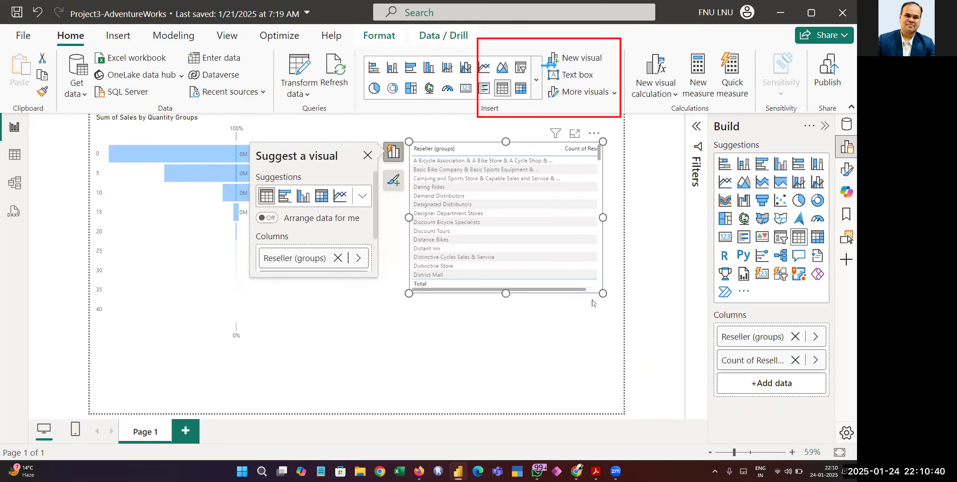
pyautogui.moveTo(603, 293); pyautogui.dragTo(629, 321)
pyautogui.click(603, 237)
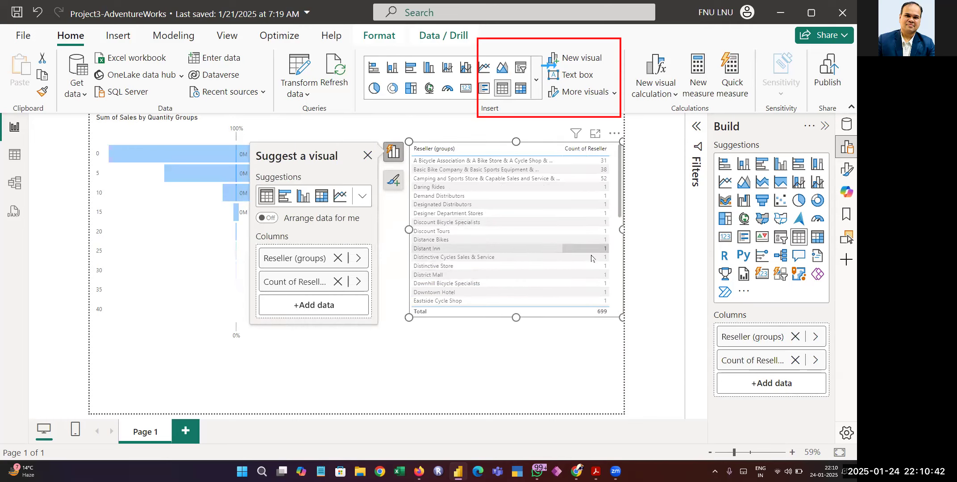
# Highlight the ungrouped reseller rows in the table from Daring Rides through Eastside Sporting Goods.
pyautogui.click(506, 189)
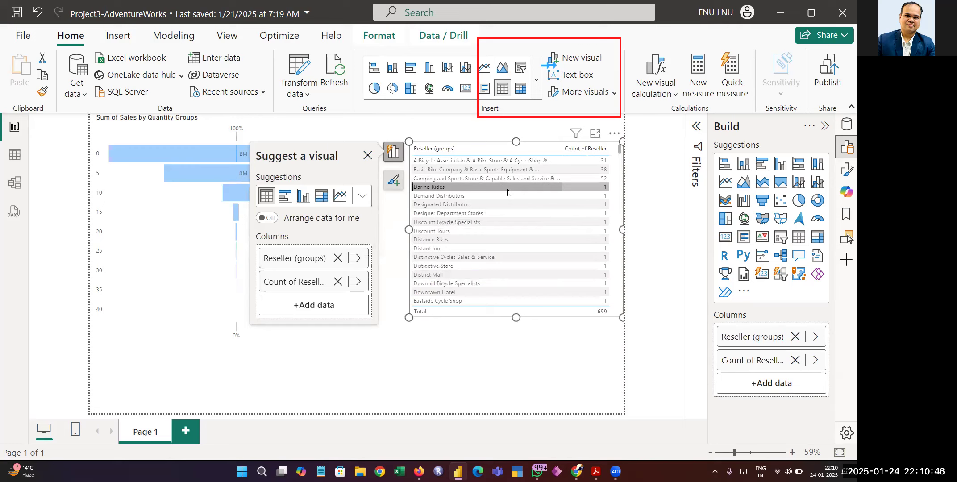
pyautogui.hotkey('shift', 'Down')
pyautogui.hotkey('shift', 'Down')
pyautogui.hotkey('shift', 'Down')
pyautogui.hotkey('shift', 'Down')
pyautogui.hotkey('shift', 'Down')
pyautogui.hotkey('shift', 'Down')
pyautogui.hotkey('shift', 'Down')
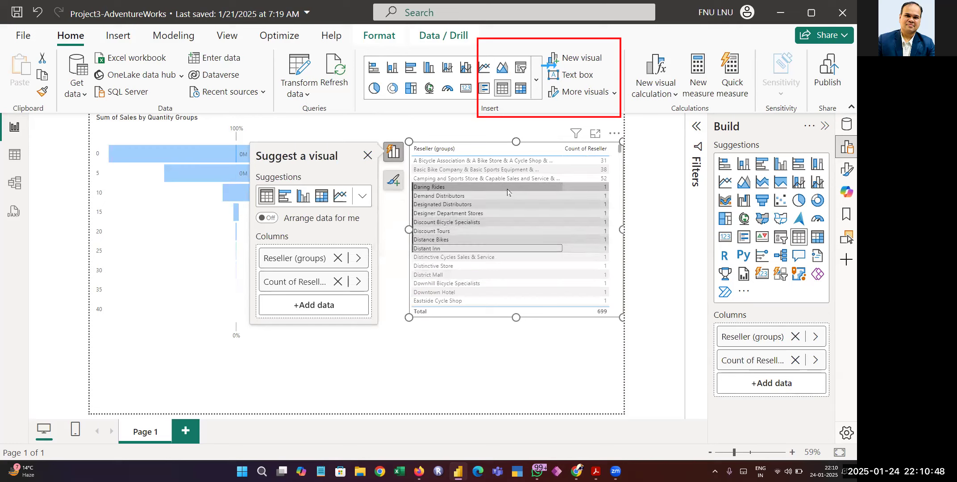
pyautogui.hotkey('shift', 'Down')
pyautogui.hotkey('shift', 'Down')
pyautogui.hotkey('shift', 'Down')
pyautogui.hotkey('shift', 'Down')
pyautogui.hotkey('shift', 'Down')
pyautogui.hotkey('shift', 'Down')
pyautogui.hotkey('shift', 'Down')
pyautogui.hotkey('shift', 'Down')
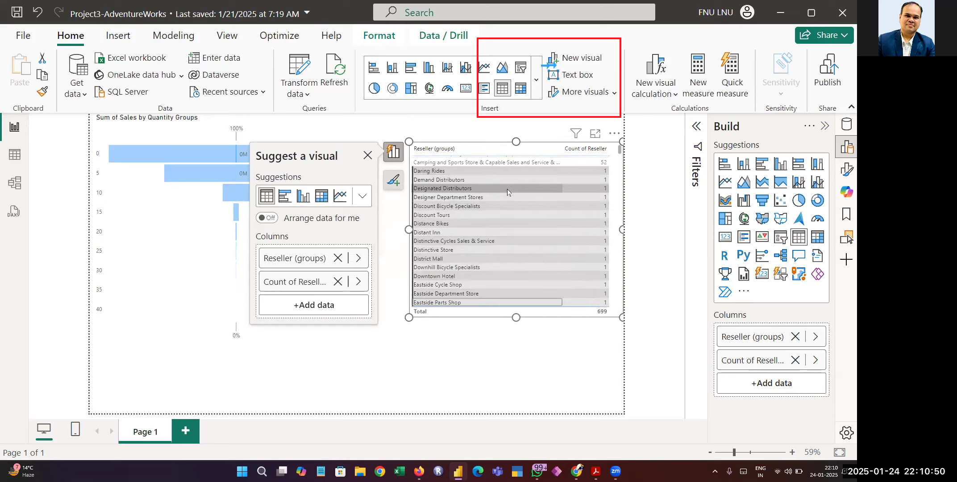
pyautogui.scroll(-1, 499, 187)
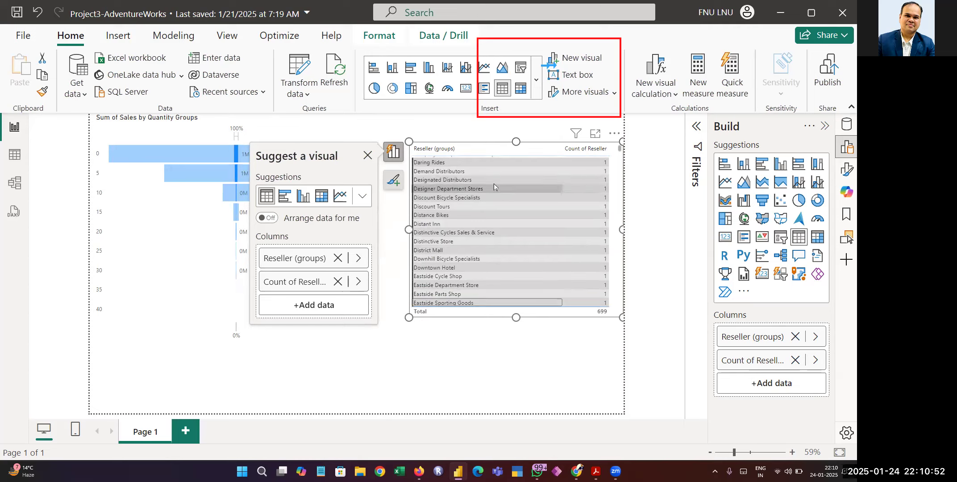
# Delete the reseller groups table visual from the report page and return to the table view.
pyautogui.scroll(3, 548, 187)
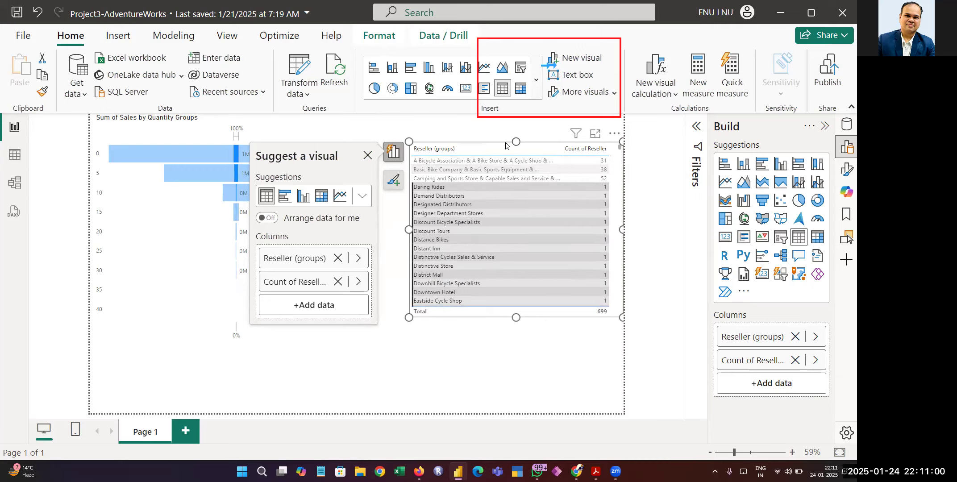
pyautogui.click(492, 154)
pyautogui.press('Delete')
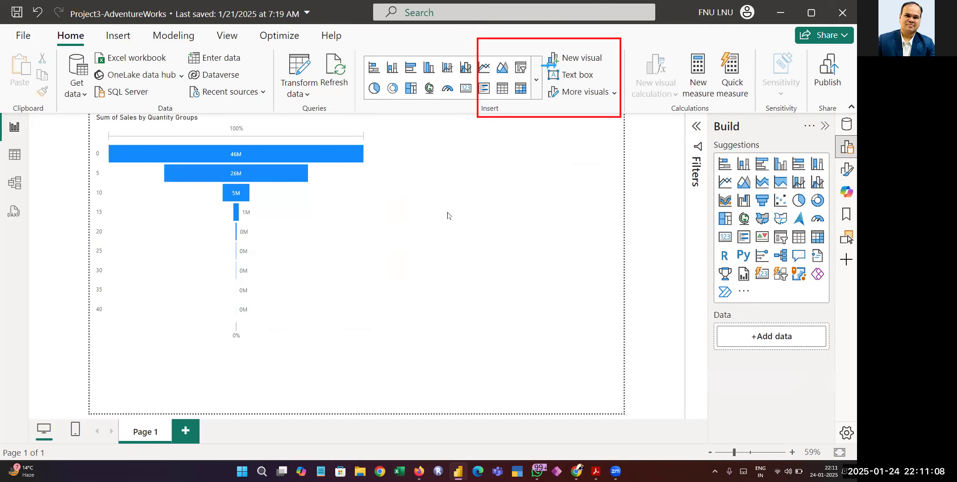
pyautogui.click(17, 168)
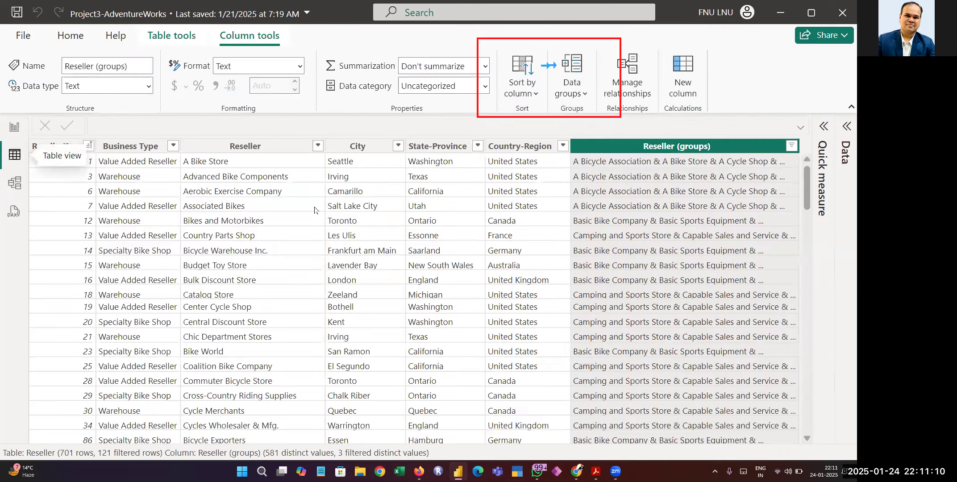
# Inspect the group definition of the Reseller (groups) column and close it without changes.
pyautogui.rightClick(631, 165)
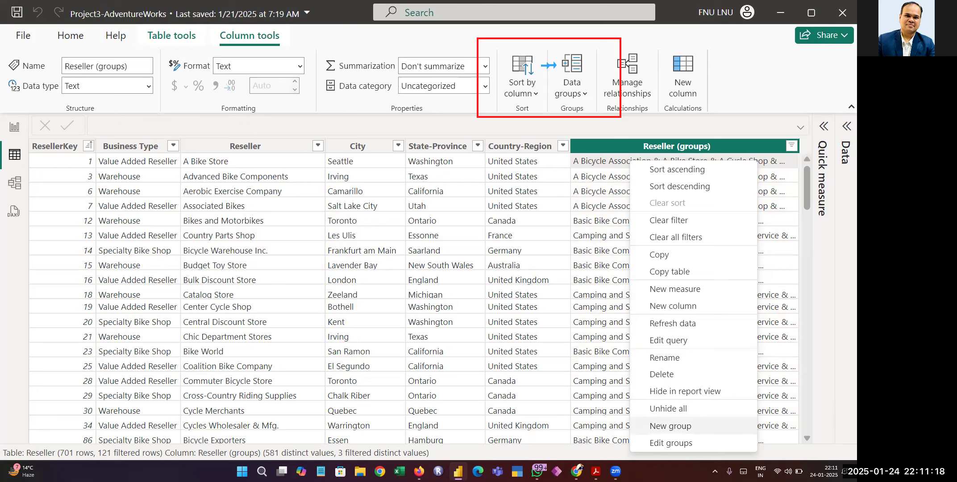
pyautogui.click(699, 443)
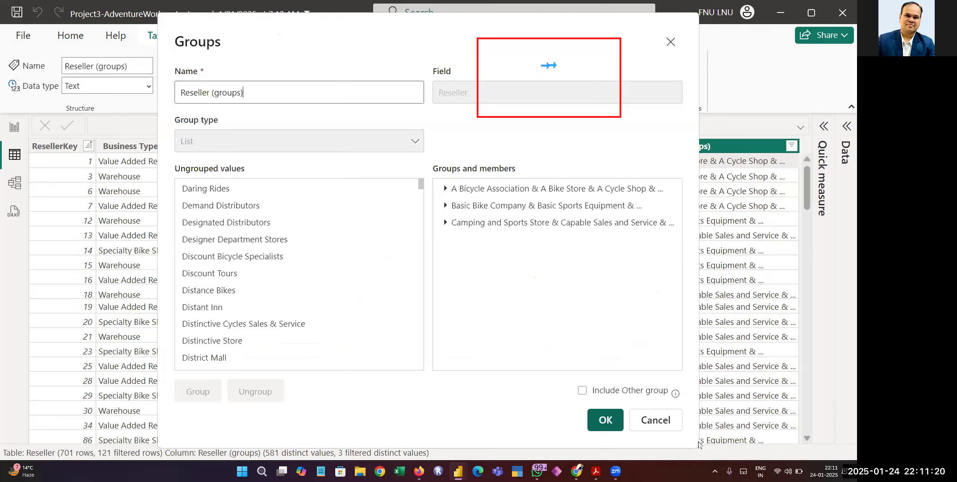
pyautogui.click(488, 189)
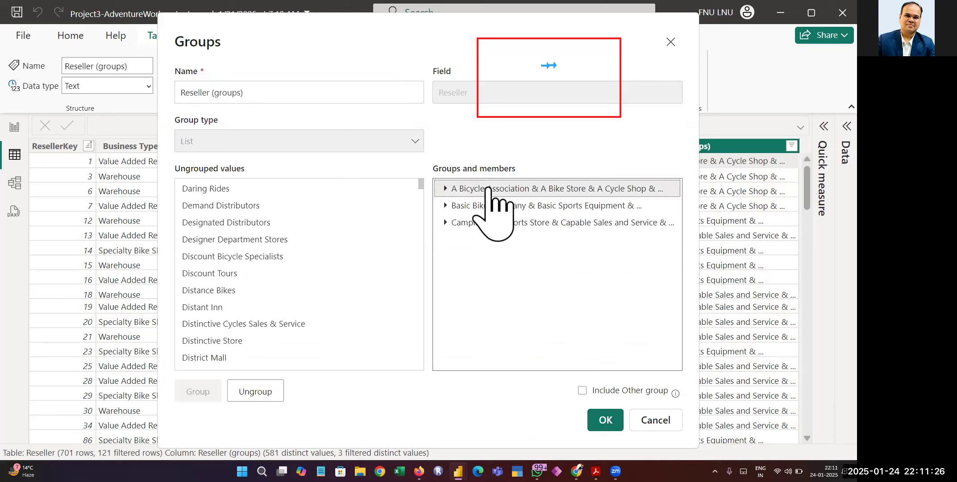
pyautogui.click(344, 91)
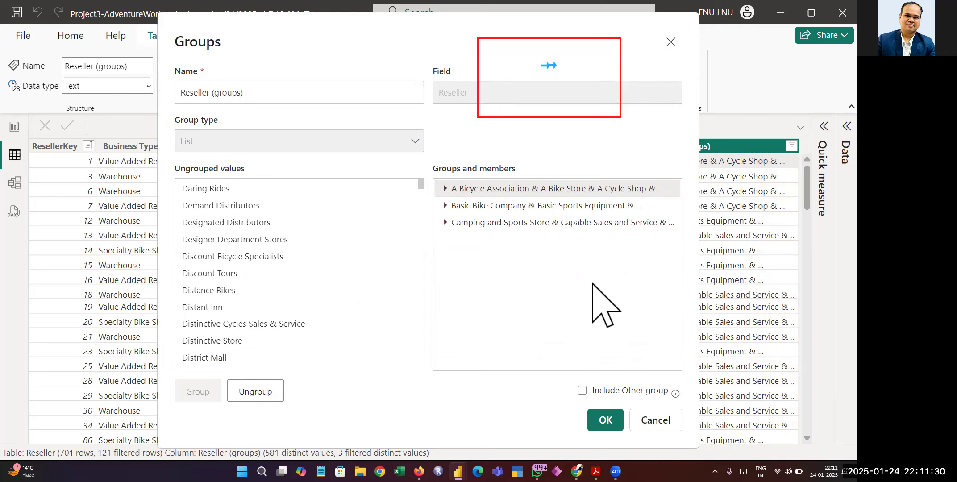
pyautogui.click(662, 422)
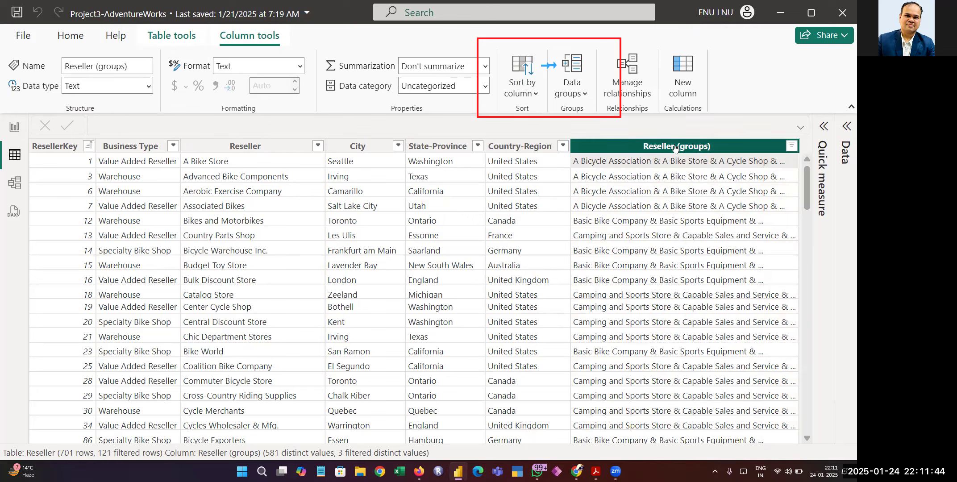
pyautogui.rightClick(675, 145)
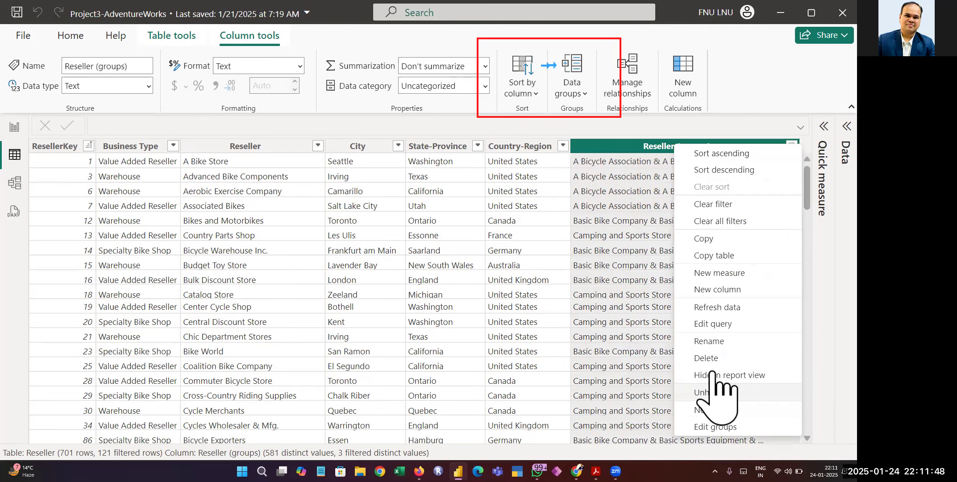
pyautogui.click(712, 344)
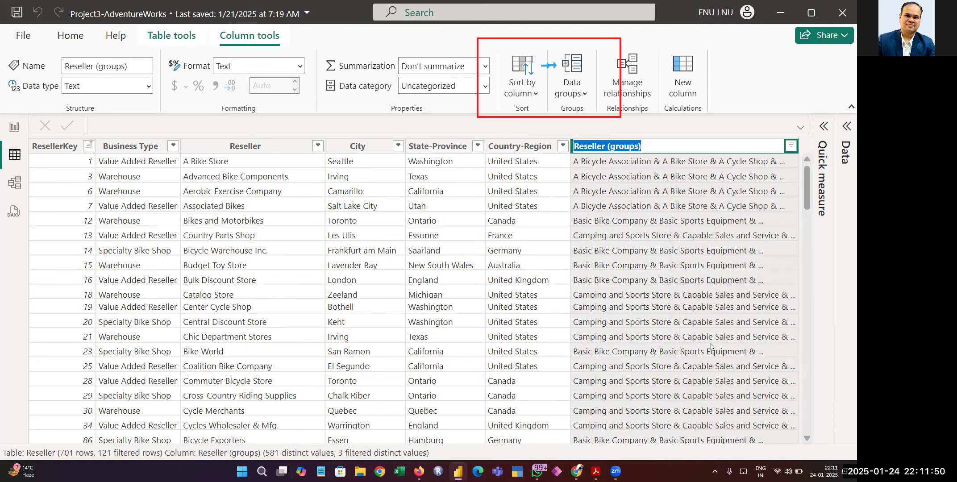
pyautogui.click(716, 184)
pyautogui.click(712, 162)
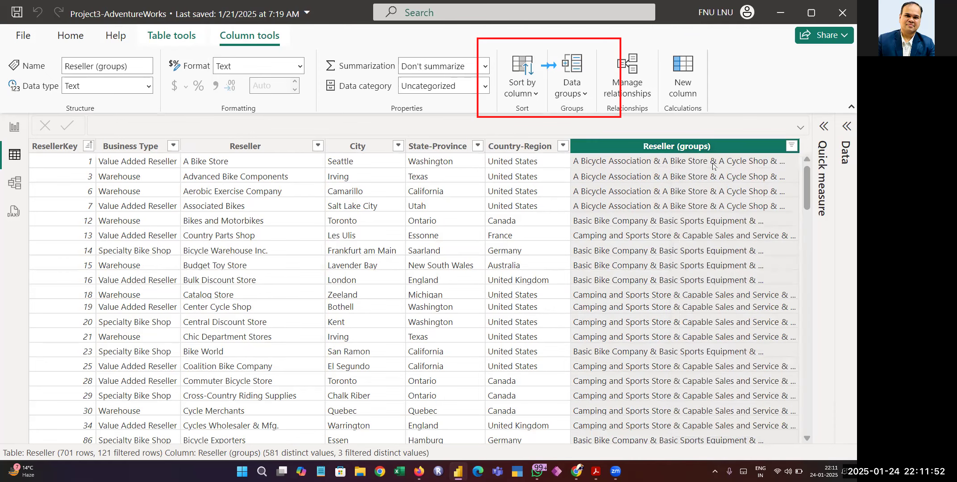
pyautogui.click(846, 128)
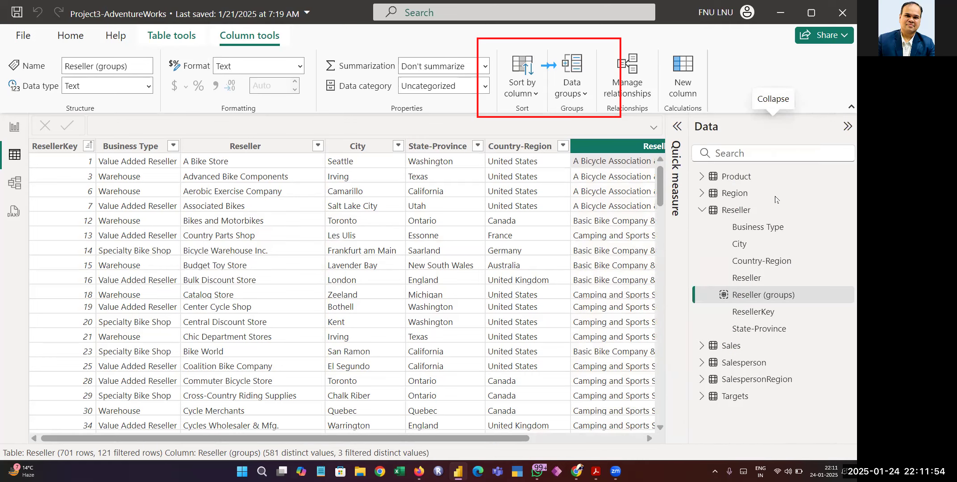
pyautogui.doubleClick(757, 294)
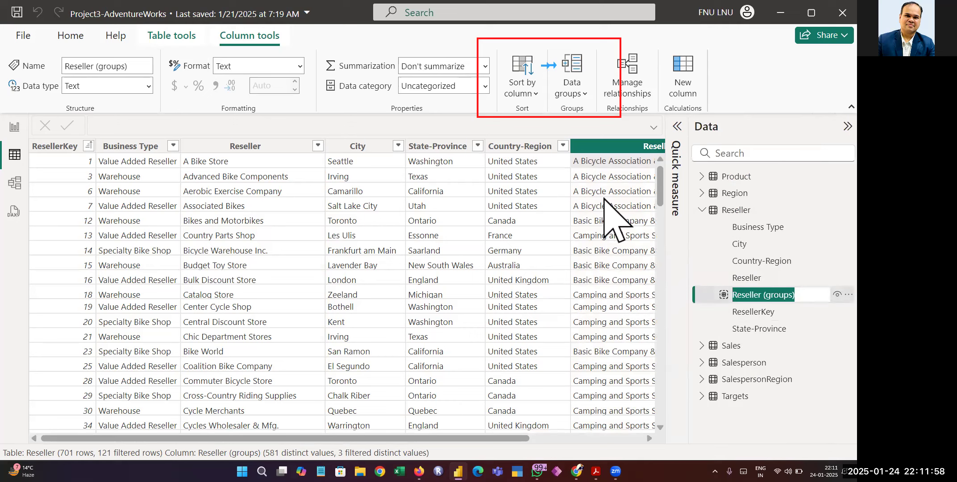
pyautogui.click(597, 148)
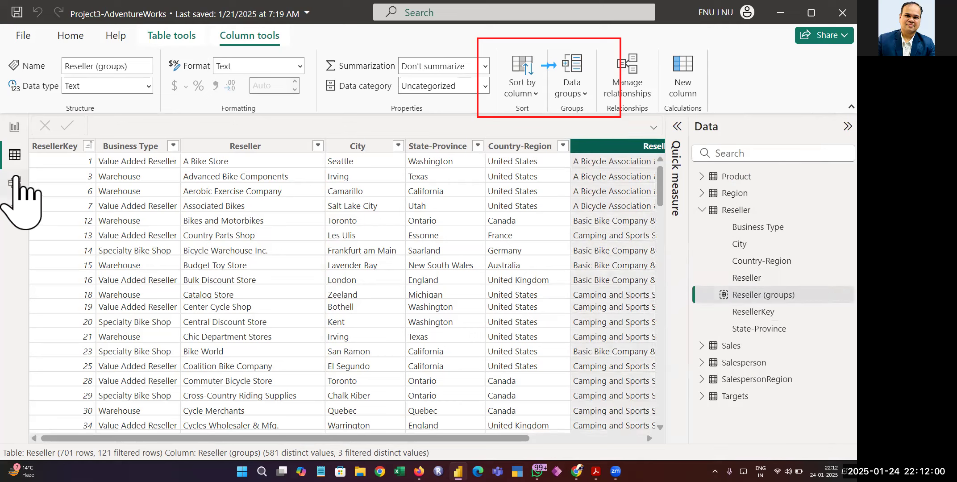
# Edit the data groups of the Reseller (groups) column and rename the grouping as Reseller ABC.
pyautogui.click(572, 87)
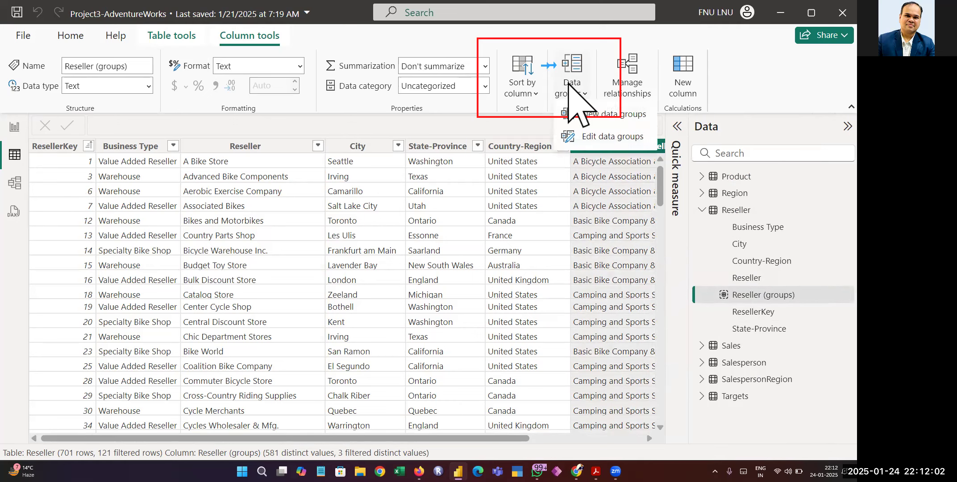
pyautogui.click(586, 140)
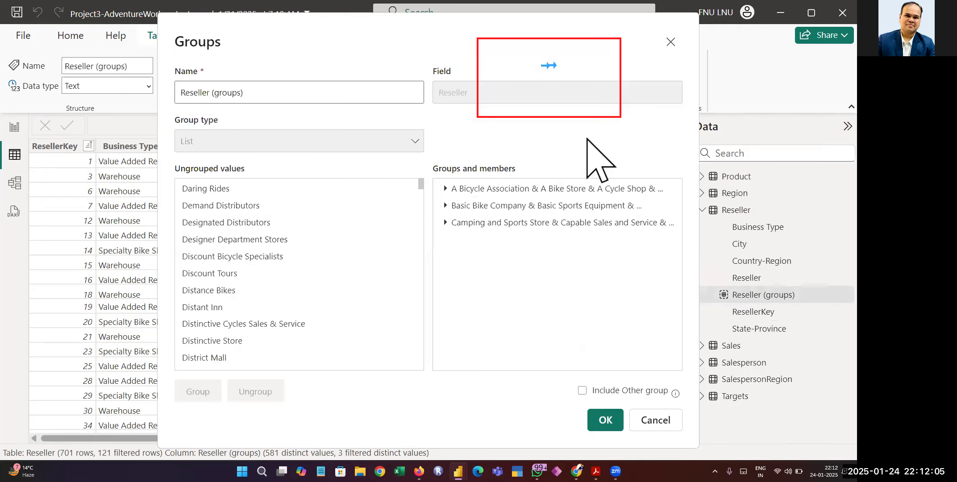
pyautogui.click(479, 191)
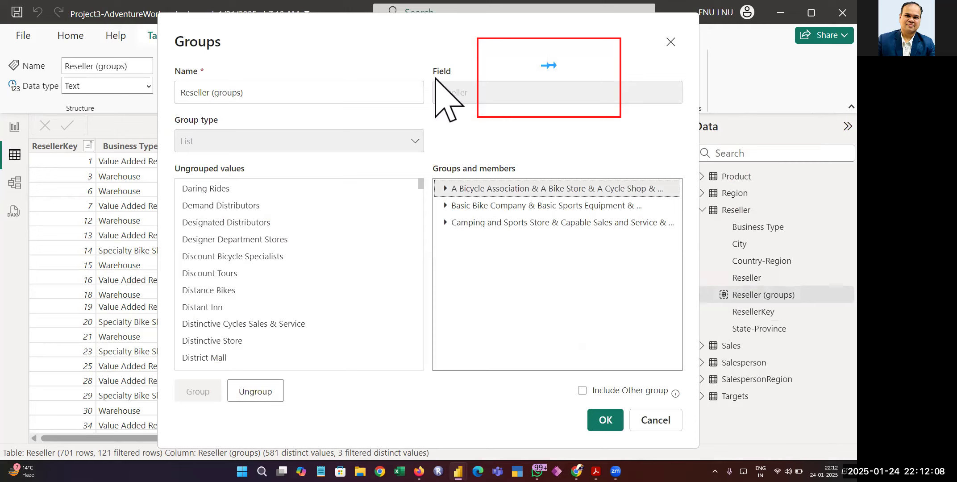
pyautogui.click(258, 93)
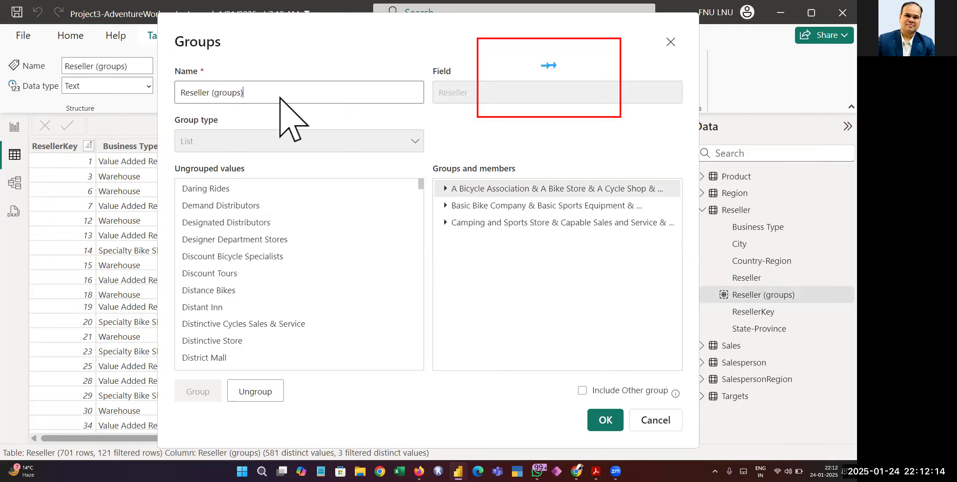
pyautogui.press('BackSpace')
pyautogui.press('BackSpace')
pyautogui.press('BackSpace')
pyautogui.press('BackSpace')
pyautogui.press('BackSpace')
pyautogui.press('BackSpace')
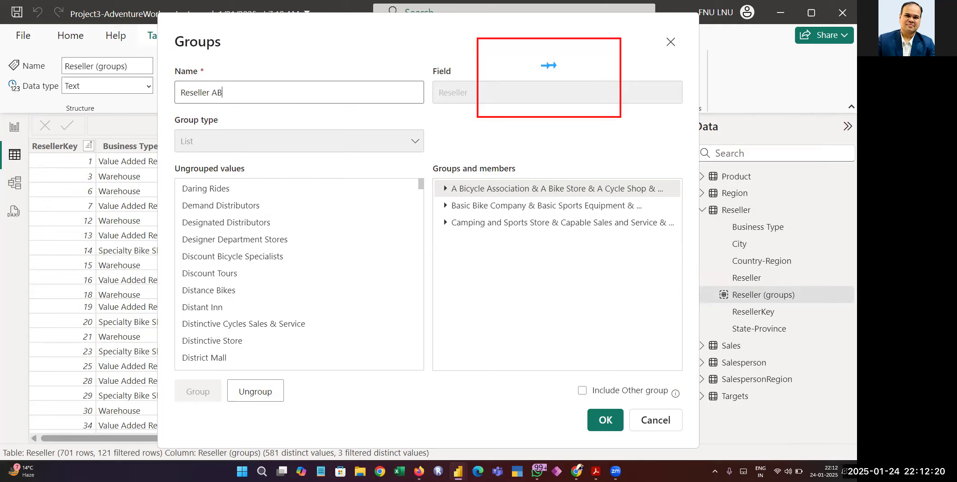
pyautogui.click(589, 419)
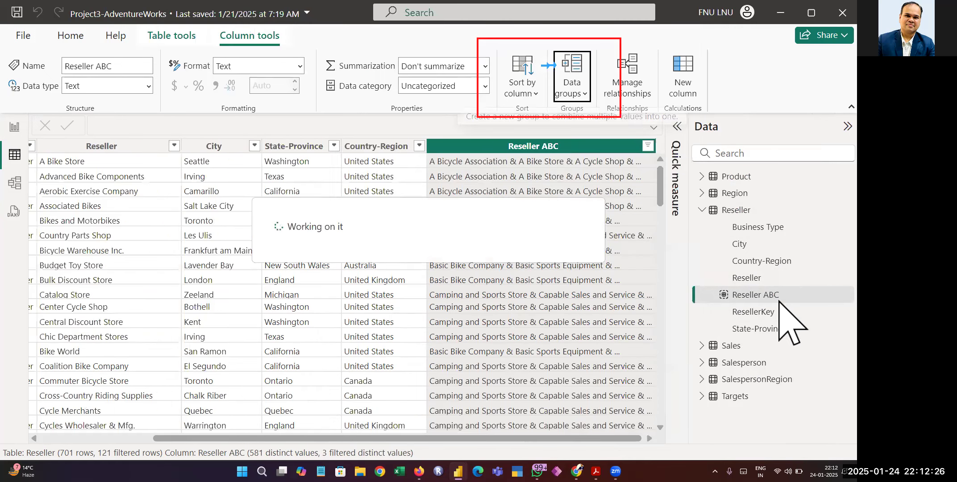
# Examine the Reseller ABC column beside the reseller names, then inspect its group definition and close it without changes.
pyautogui.click(753, 298)
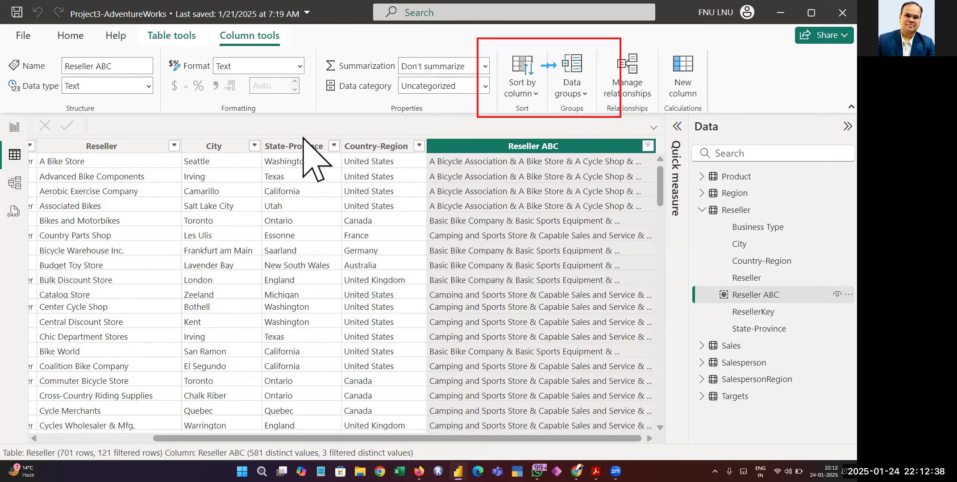
pyautogui.hscroll(-5, 128, 204)
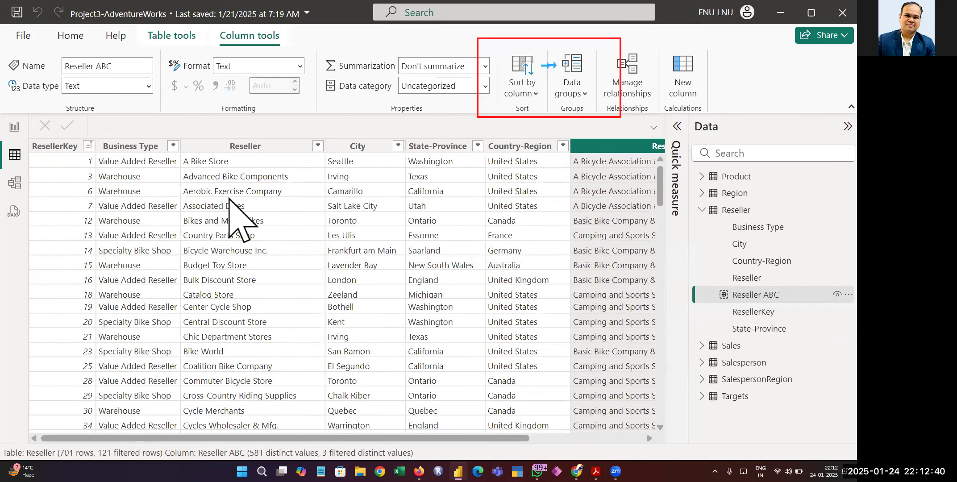
pyautogui.hscroll(5, 236, 218)
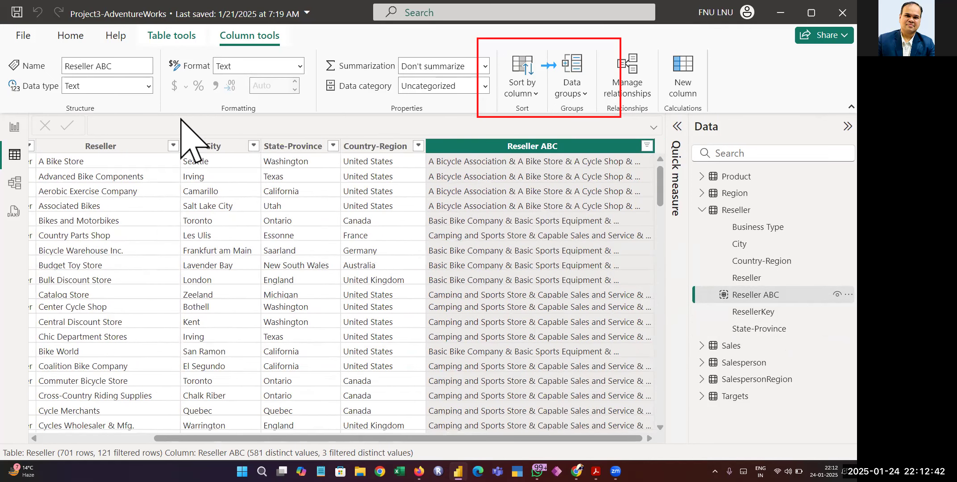
pyautogui.click(564, 87)
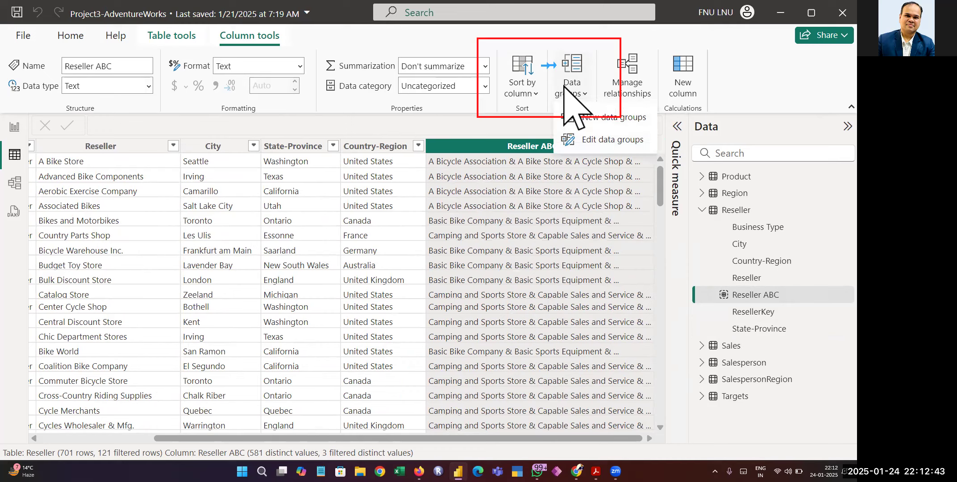
pyautogui.click(596, 140)
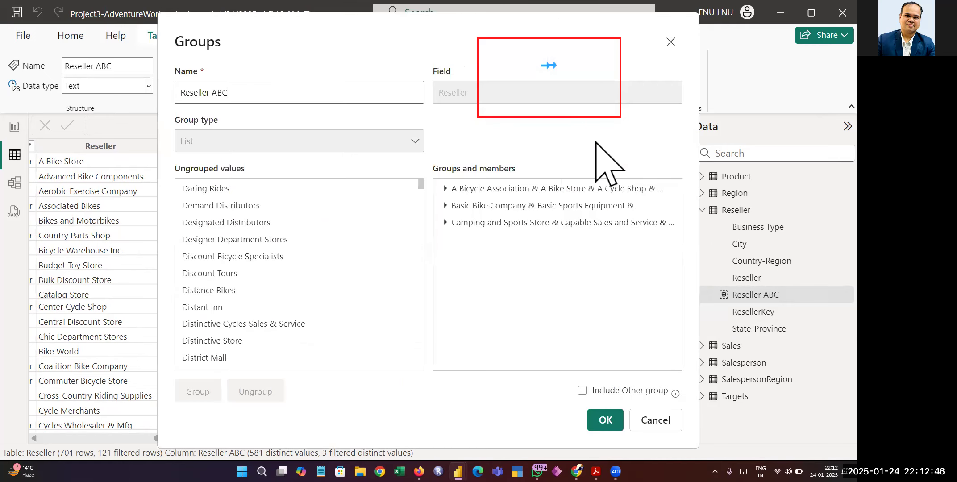
pyautogui.click(464, 189)
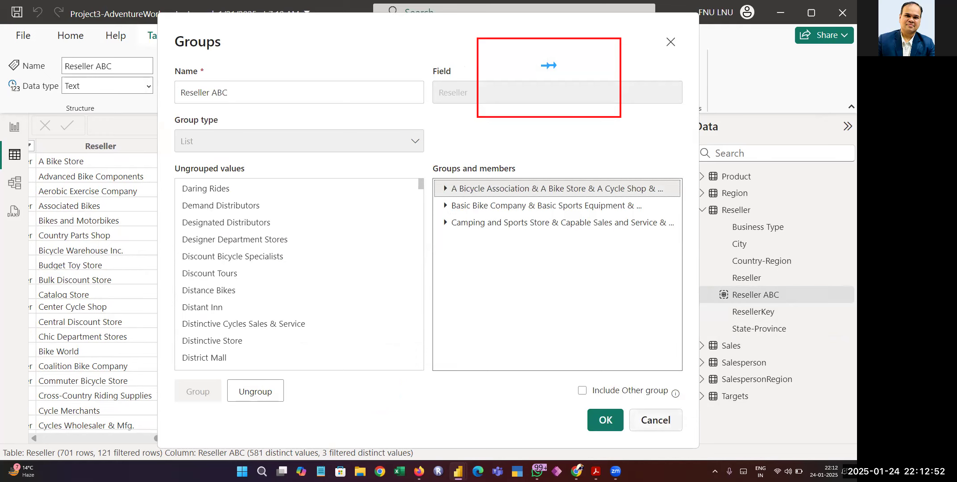
pyautogui.click(633, 420)
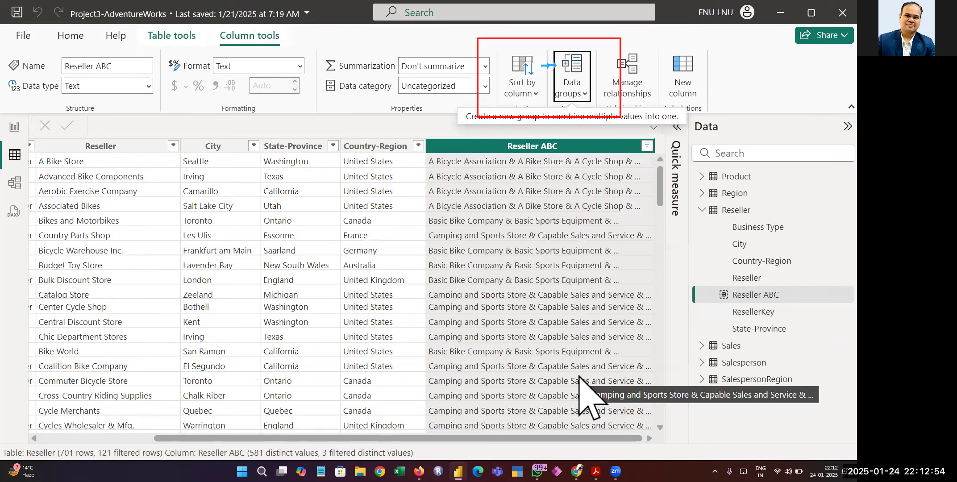
# Widen the Sum of Sales by Quantity Groups funnel chart on the report page.
pyautogui.click(14, 126)
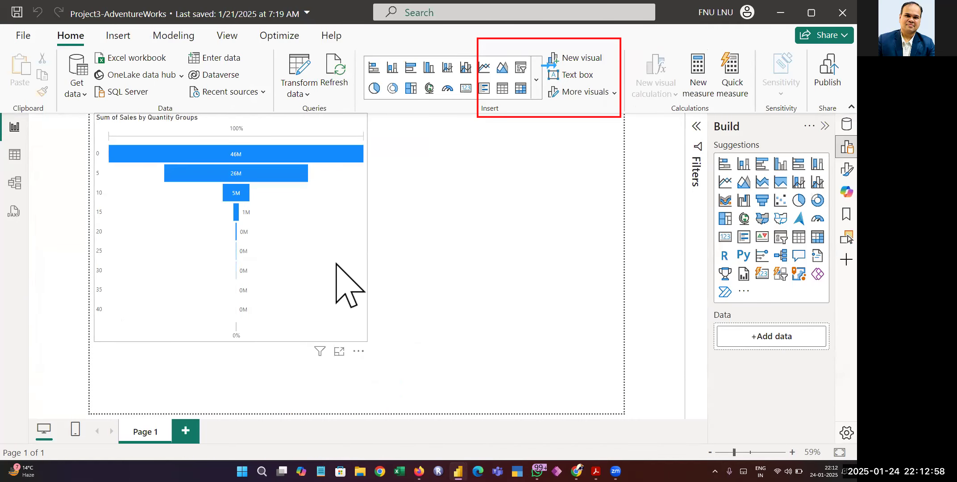
pyautogui.click(364, 231)
pyautogui.moveTo(367, 228); pyautogui.dragTo(429, 236)
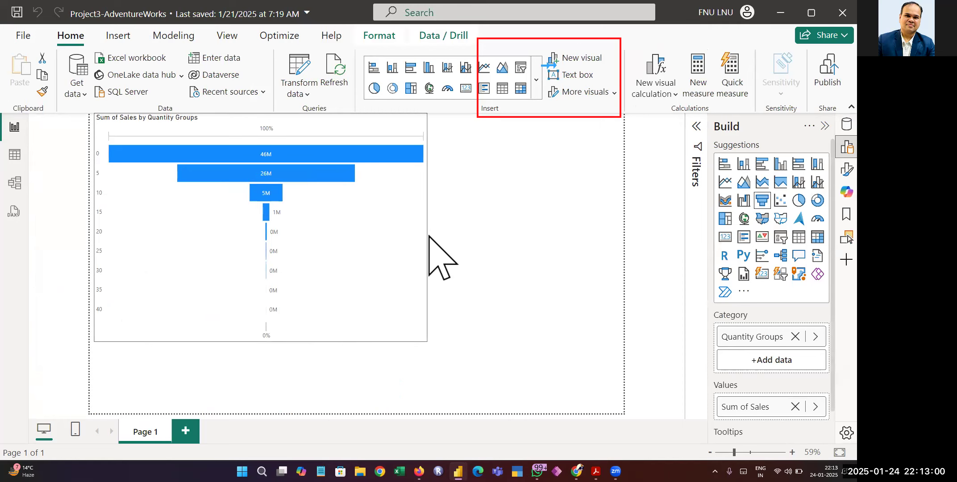
pyautogui.moveTo(312, 166)
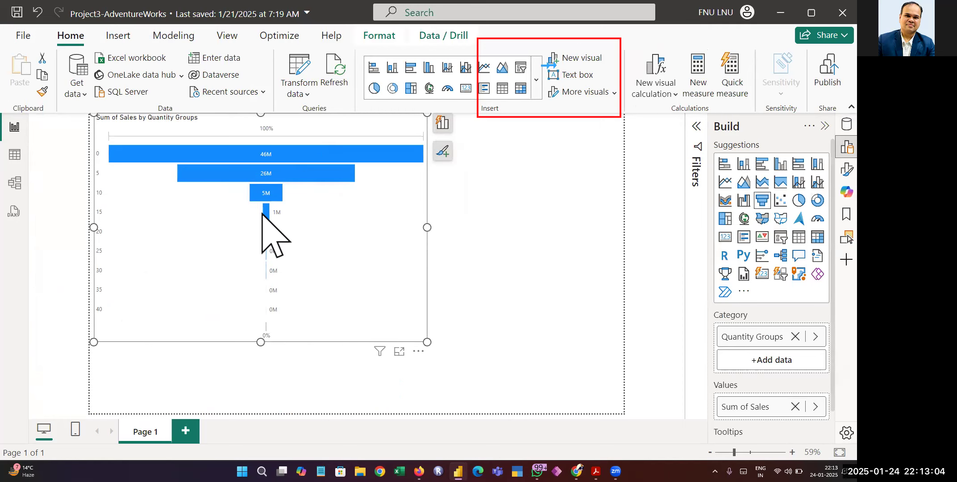
pyautogui.moveTo(258, 213)
# Try the Quantity Groups visual as a treemap, a donut chart, a pie chart and an area chart.
pyautogui.click(408, 94)
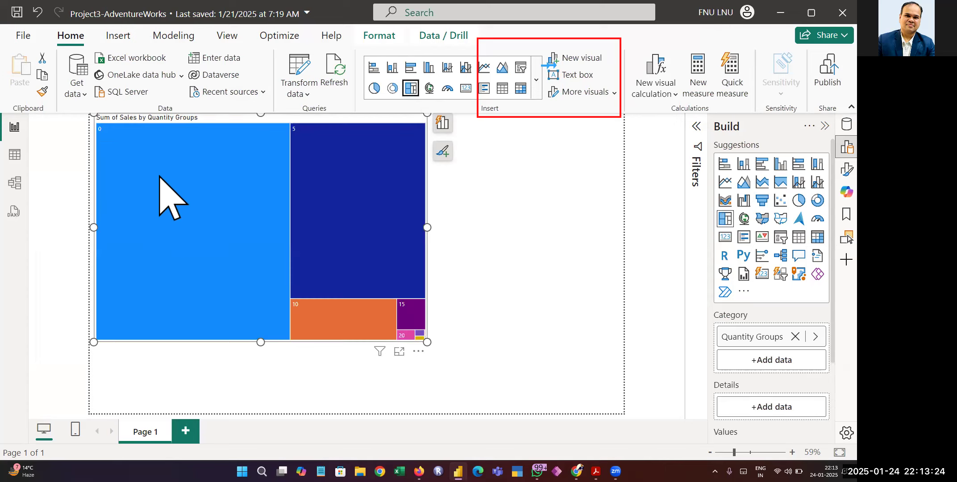
pyautogui.click(392, 88)
pyautogui.click(372, 89)
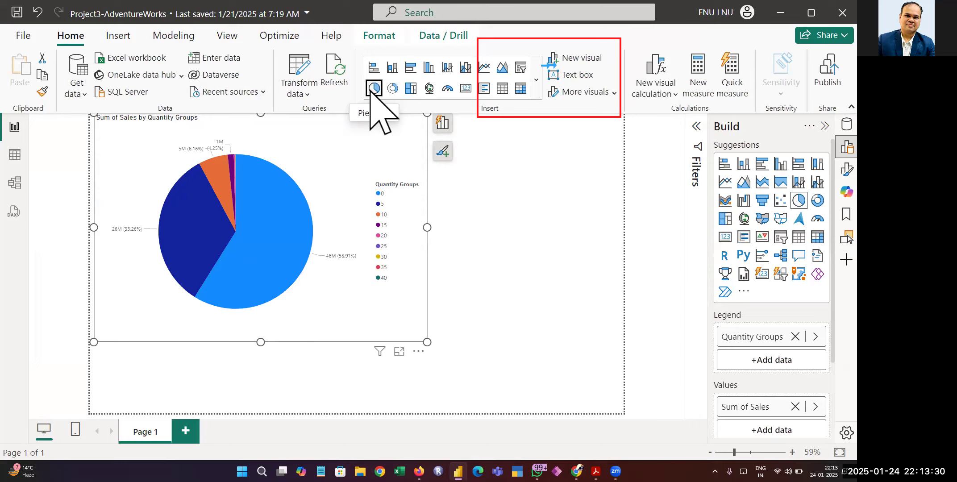
pyautogui.click(500, 68)
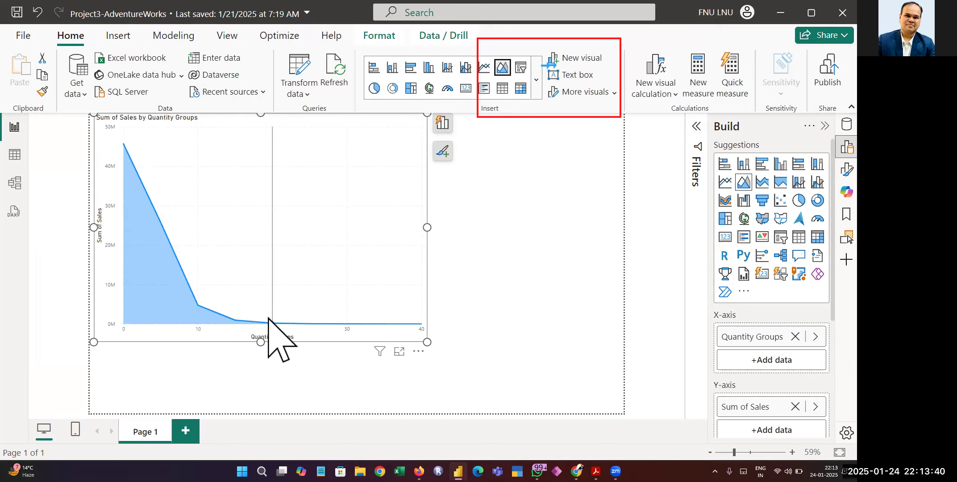
# Delete the Quantity Groups chart from the report page and return to the table view.
pyautogui.moveTo(447, 320)
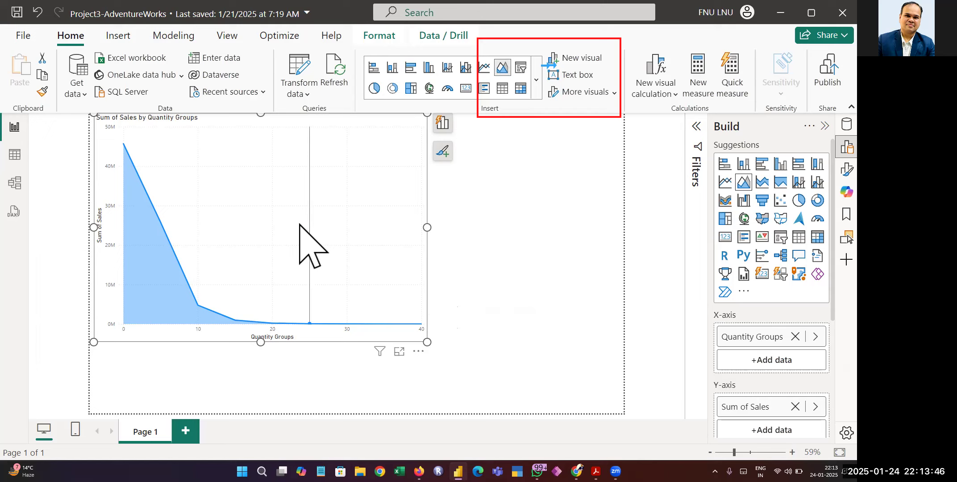
pyautogui.press('Delete')
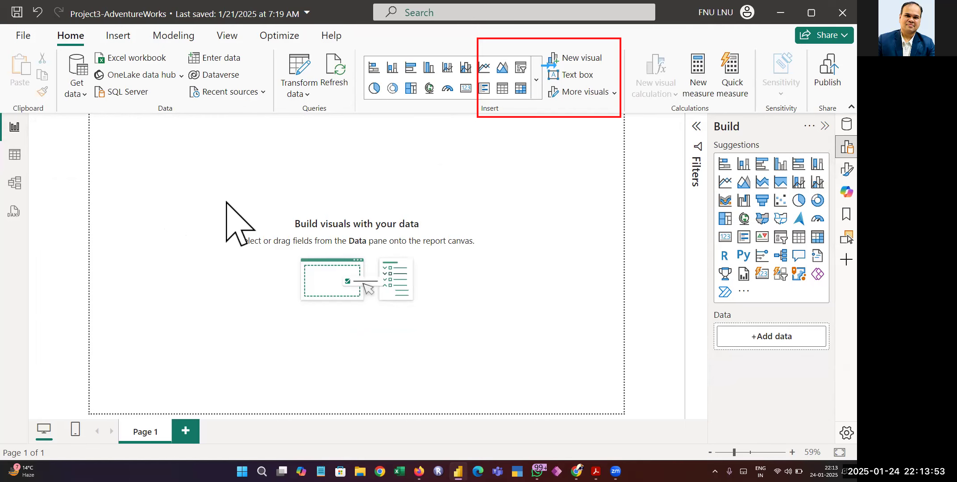
pyautogui.click(15, 154)
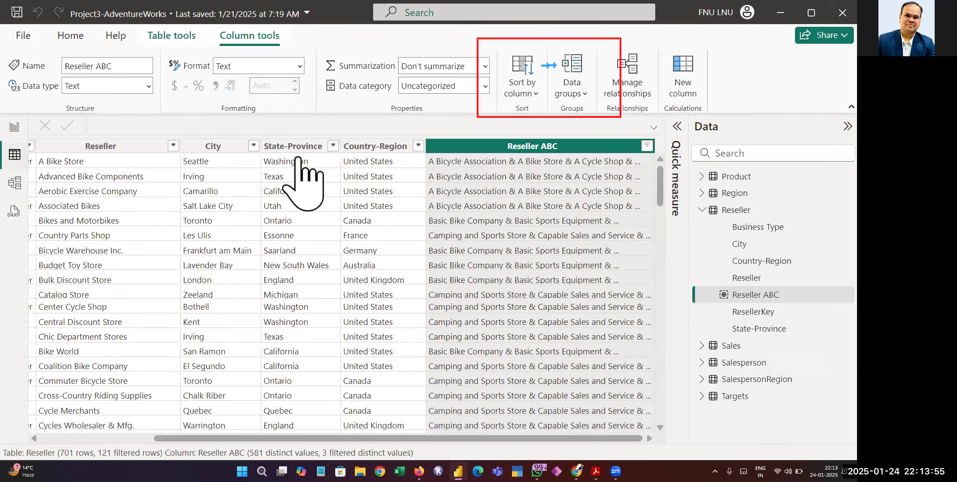
# Review the Region and Sales tables, checking the Grofit Profit and Profit columns and the Profit per unit measure.
pyautogui.click(722, 195)
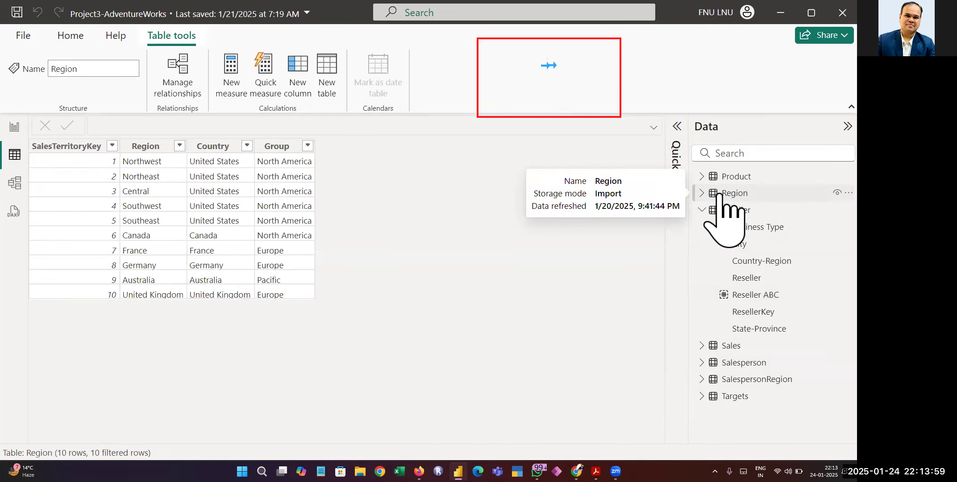
pyautogui.click(704, 346)
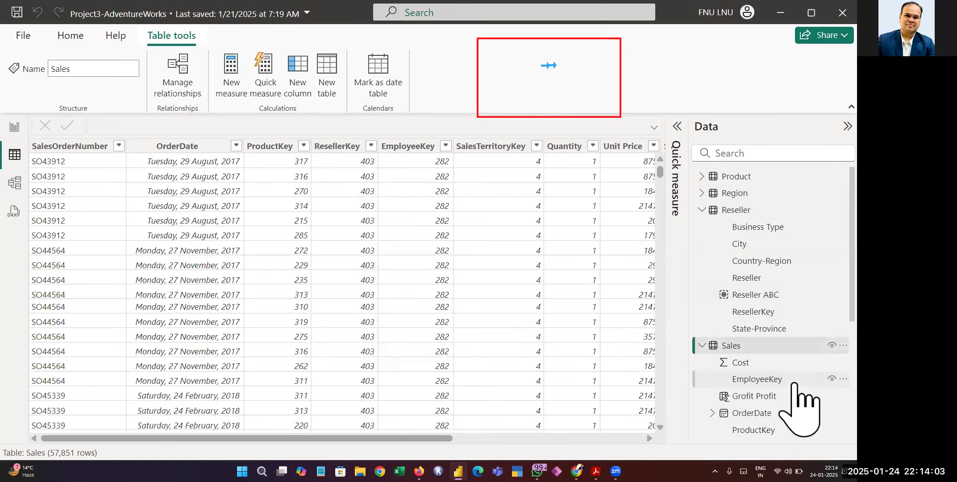
pyautogui.scroll(-5, 793, 385)
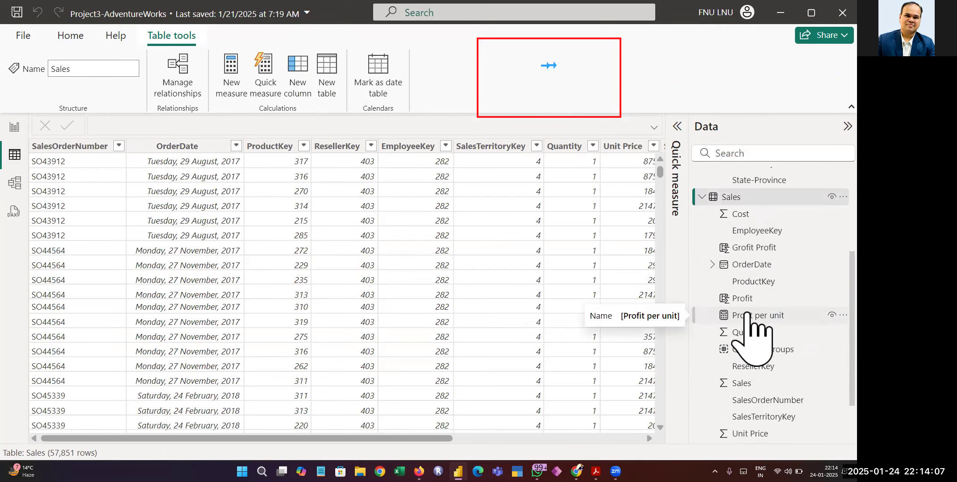
pyautogui.click(752, 246)
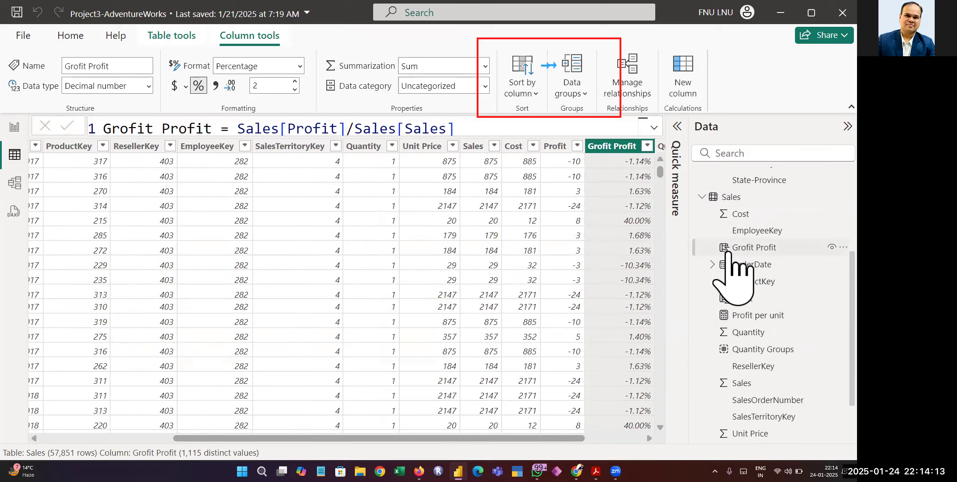
pyautogui.click(724, 298)
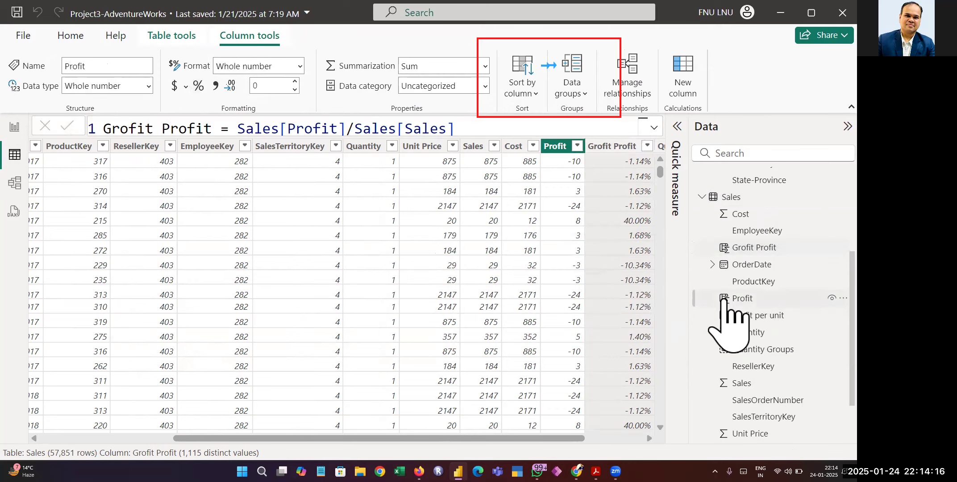
pyautogui.click(753, 315)
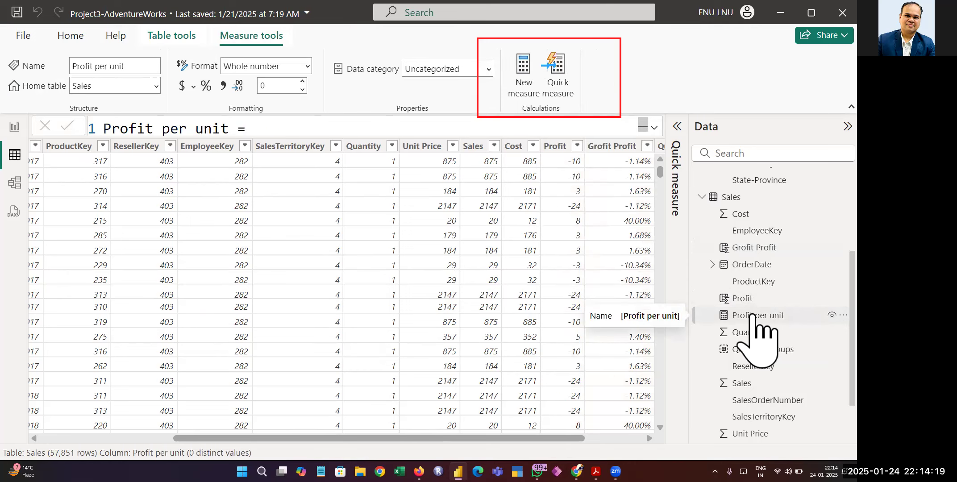
# Create a table visual of the Region table's Country field on the report page and resize it.
pyautogui.click(15, 127)
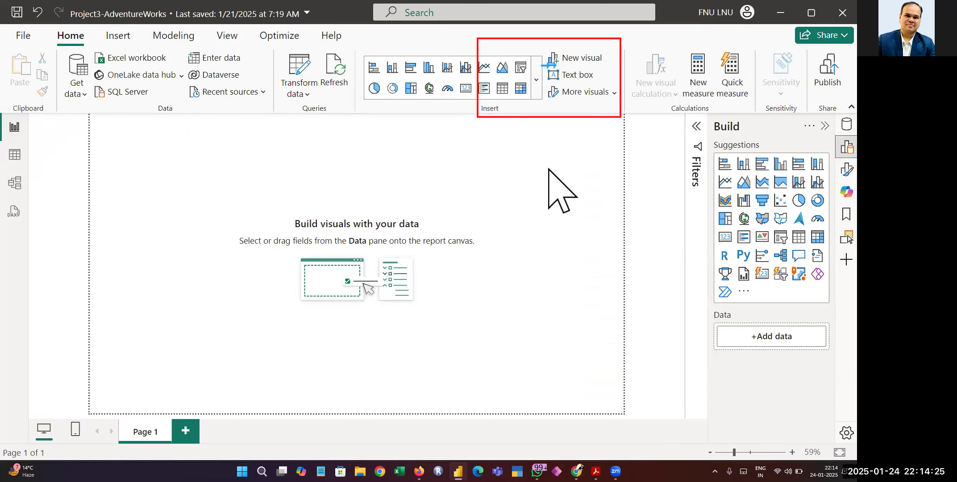
pyautogui.click(793, 128)
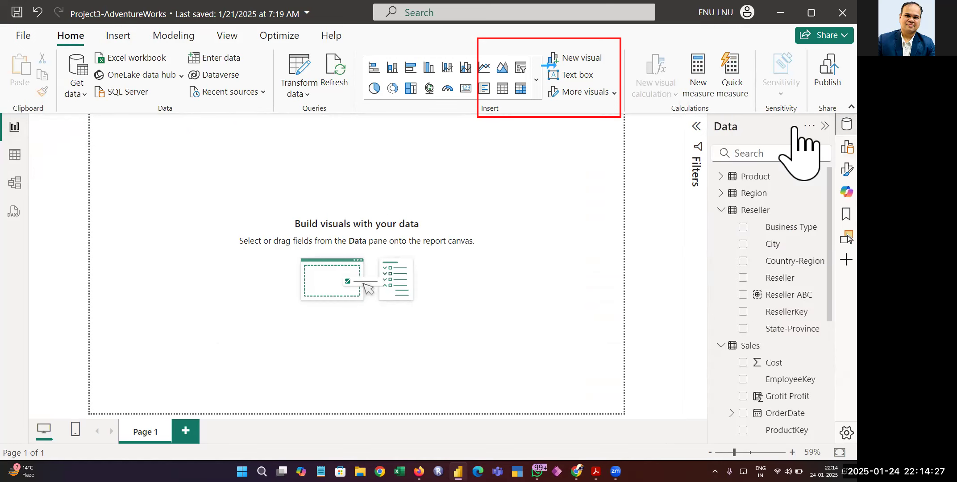
pyautogui.click(721, 210)
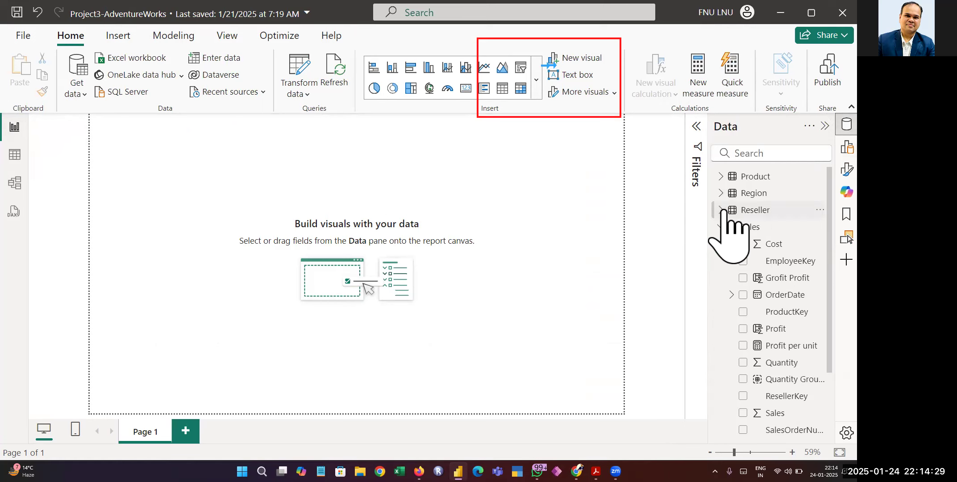
pyautogui.click(721, 193)
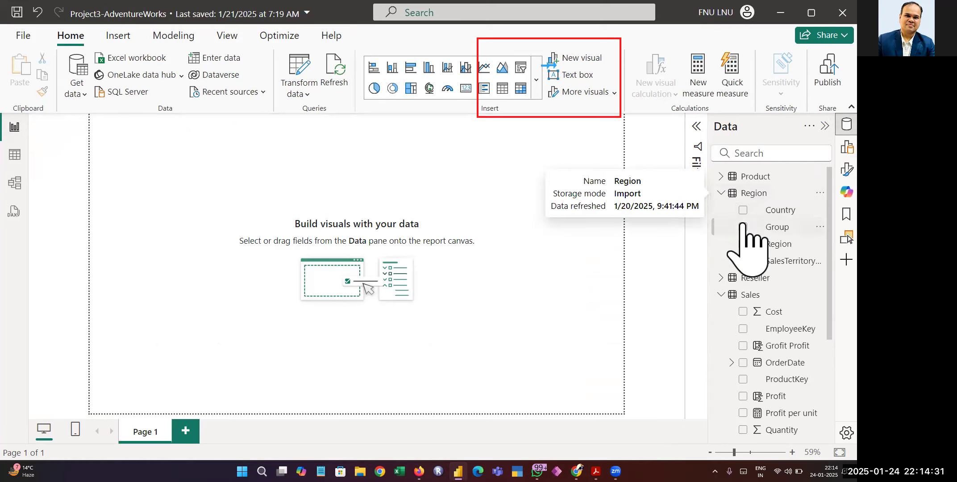
pyautogui.moveTo(742, 210); pyautogui.dragTo(224, 279)
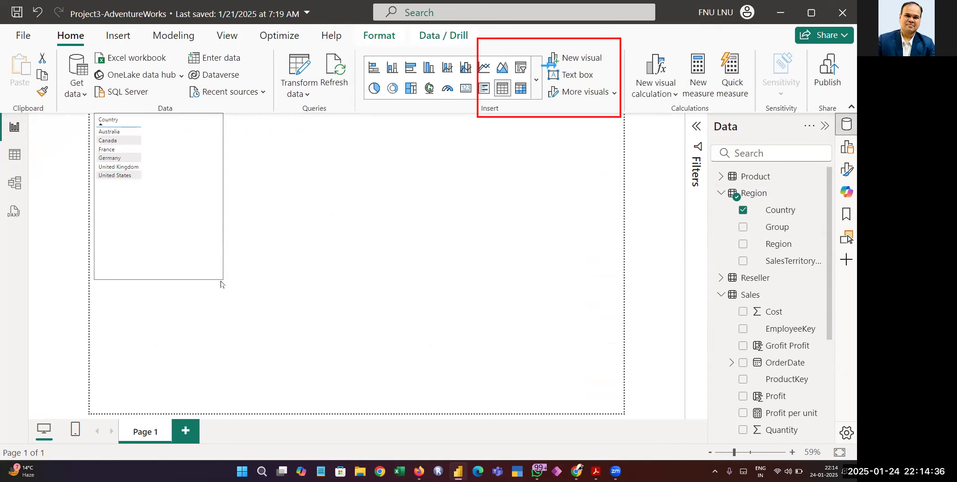
# Set the font size of the country table's values to 15 and widen the visual slightly.
pyautogui.click(846, 147)
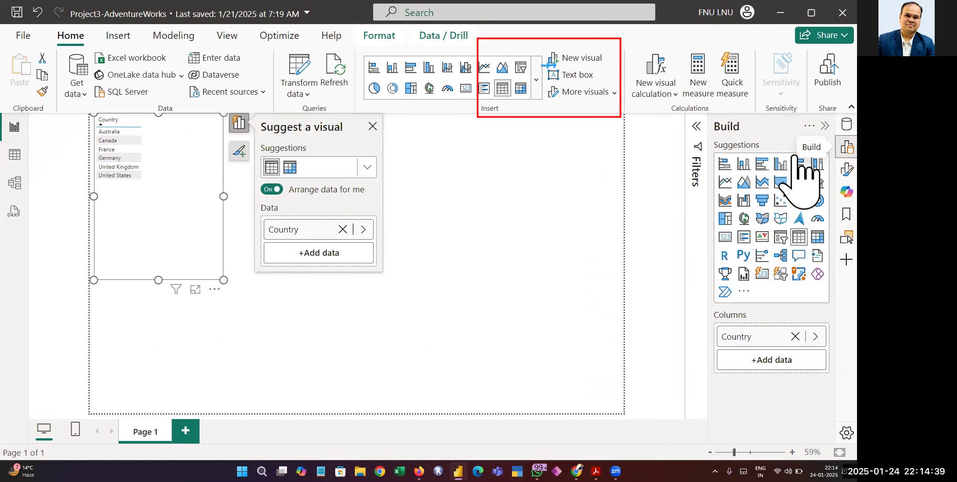
pyautogui.click(846, 170)
pyautogui.scroll(-2, 727, 333)
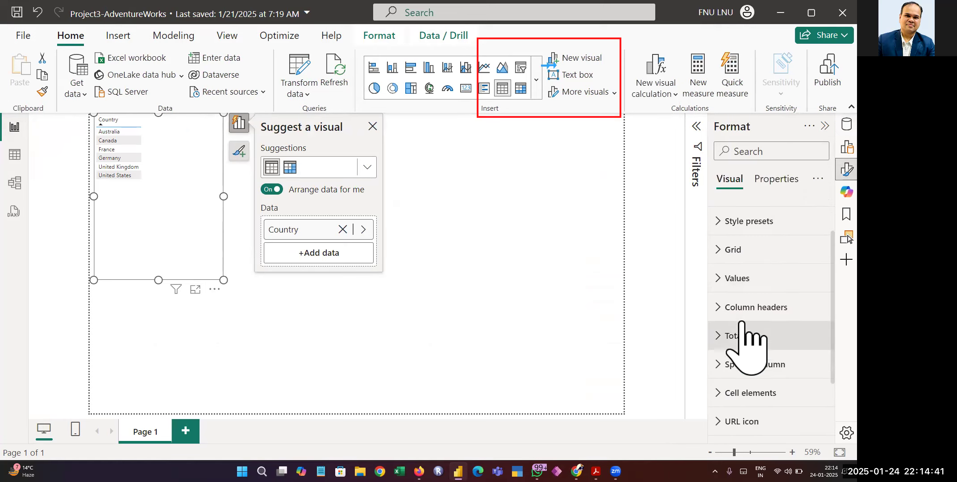
pyautogui.click(719, 284)
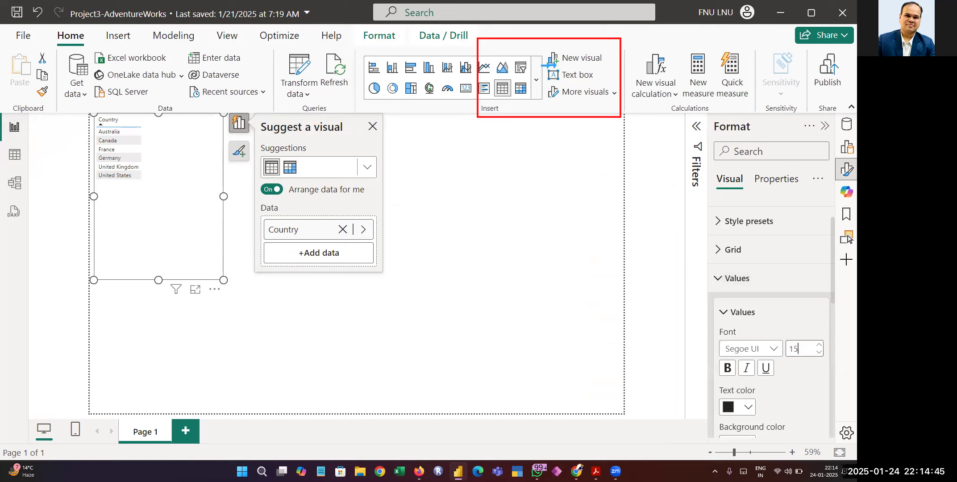
pyautogui.click(224, 207)
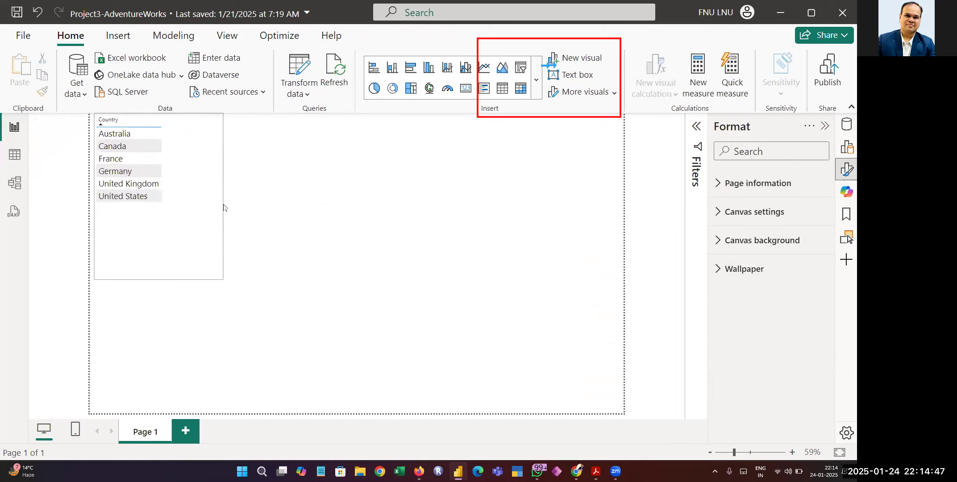
pyautogui.click(223, 197)
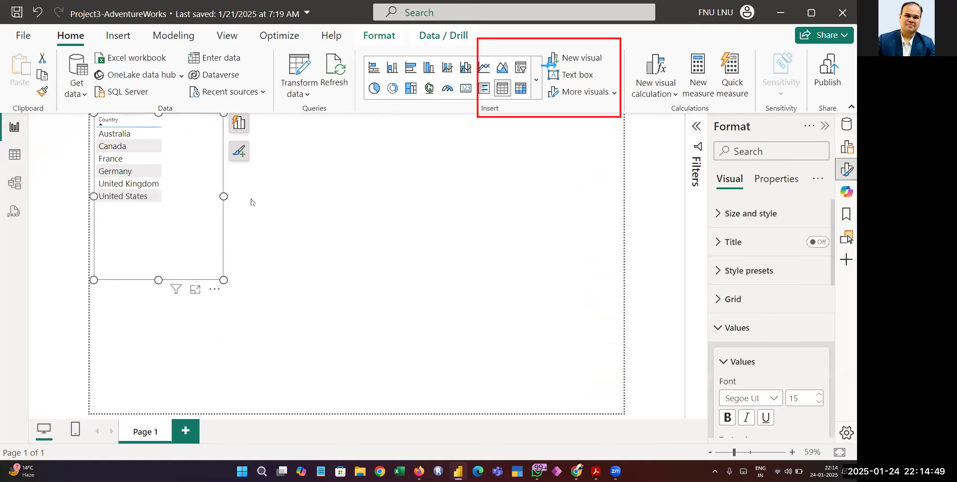
pyautogui.moveTo(251, 202); pyautogui.dragTo(251, 197)
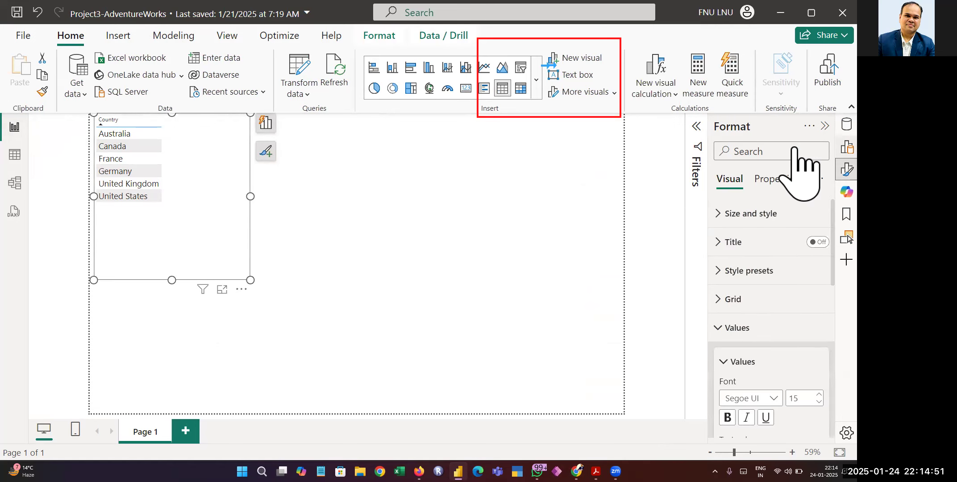
# Add the Sales, Profit and Grofit Profit fields from the Sales table to the country table and widen the visual to fit them.
pyautogui.click(846, 147)
pyautogui.click(771, 359)
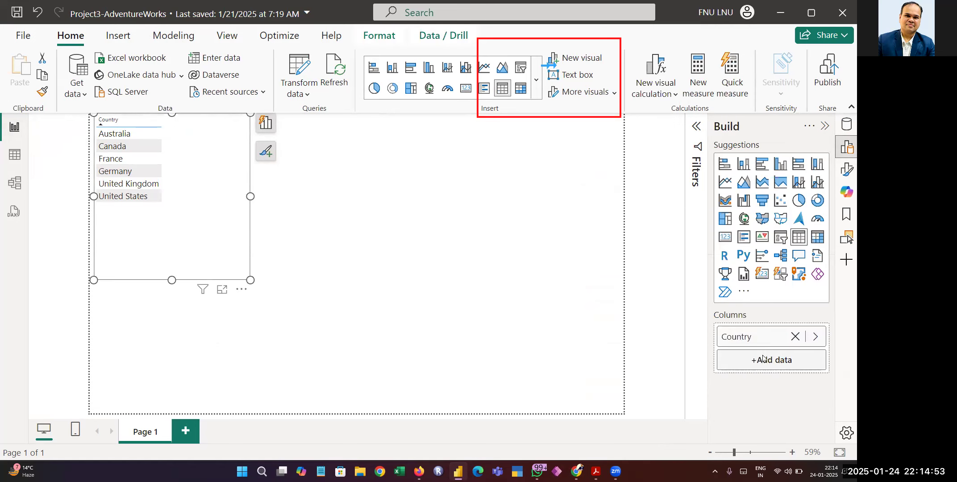
pyautogui.click(573, 140)
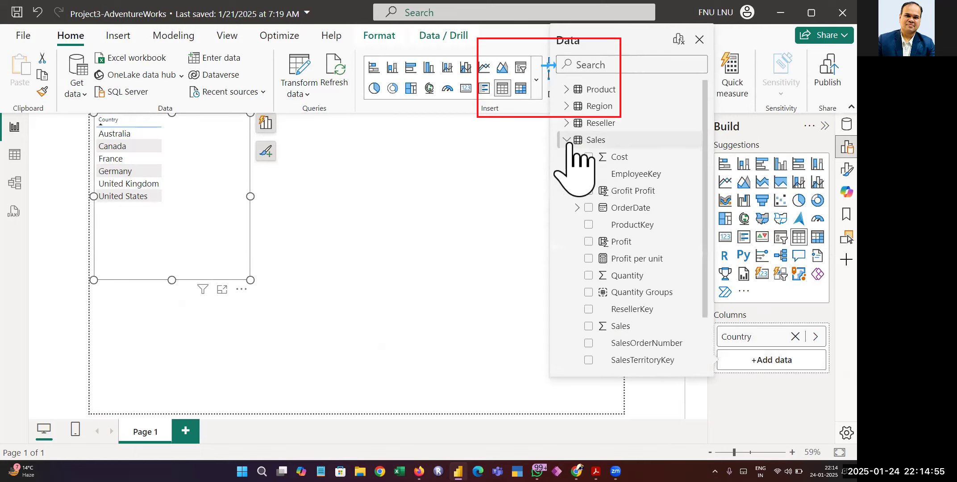
pyautogui.scroll(-3, 611, 353)
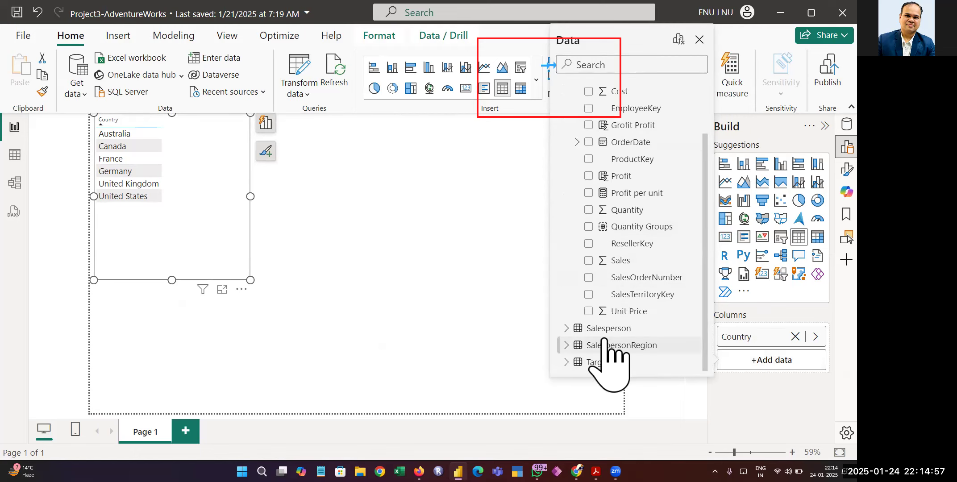
pyautogui.scroll(3, 614, 326)
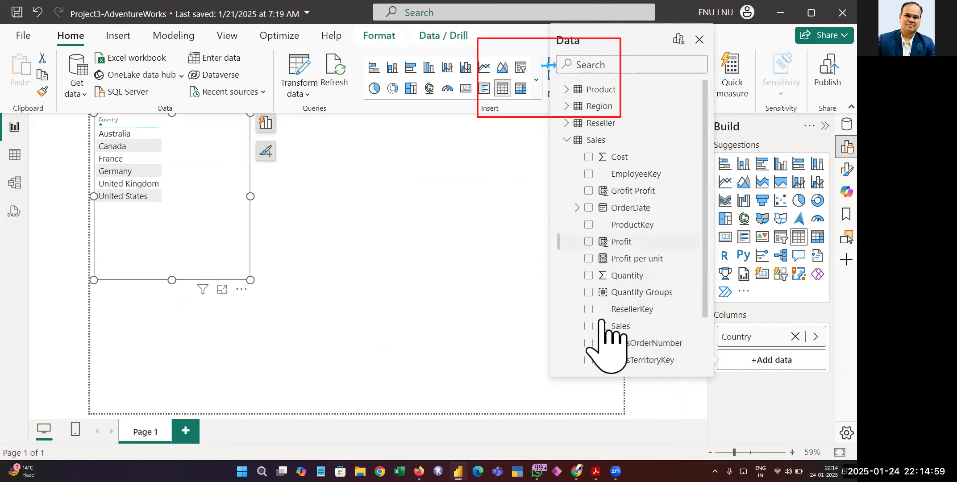
pyautogui.click(589, 327)
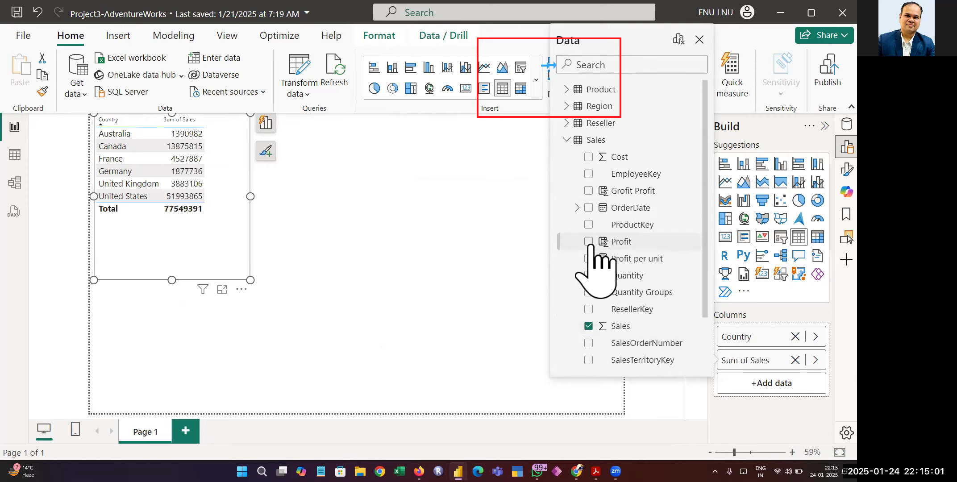
pyautogui.click(588, 241)
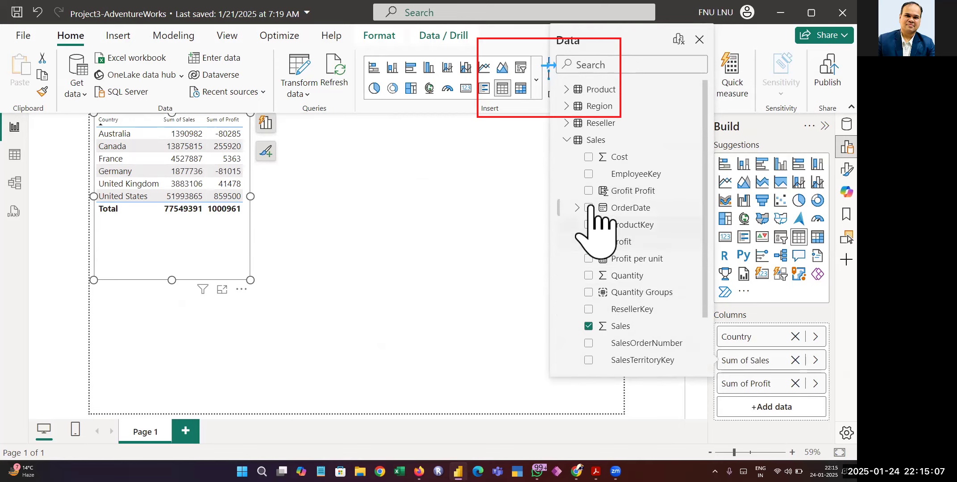
pyautogui.click(588, 192)
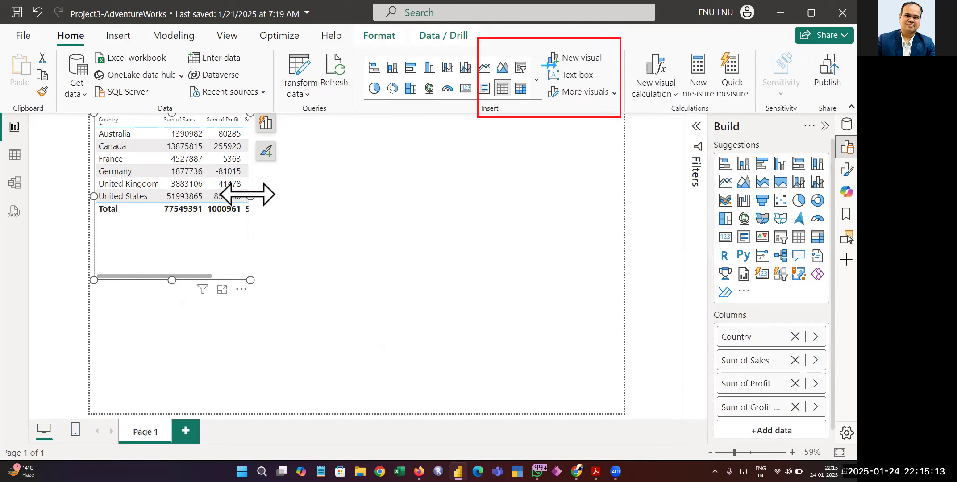
pyautogui.moveTo(250, 197); pyautogui.dragTo(374, 216)
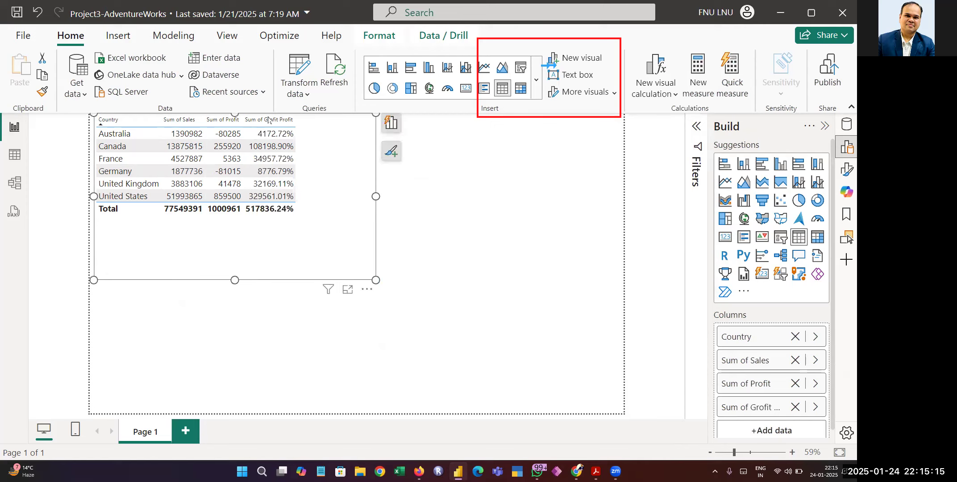
# Change the Grofit Profit column's summarization to Average and shrink the country table visual around its data.
pyautogui.click(267, 120)
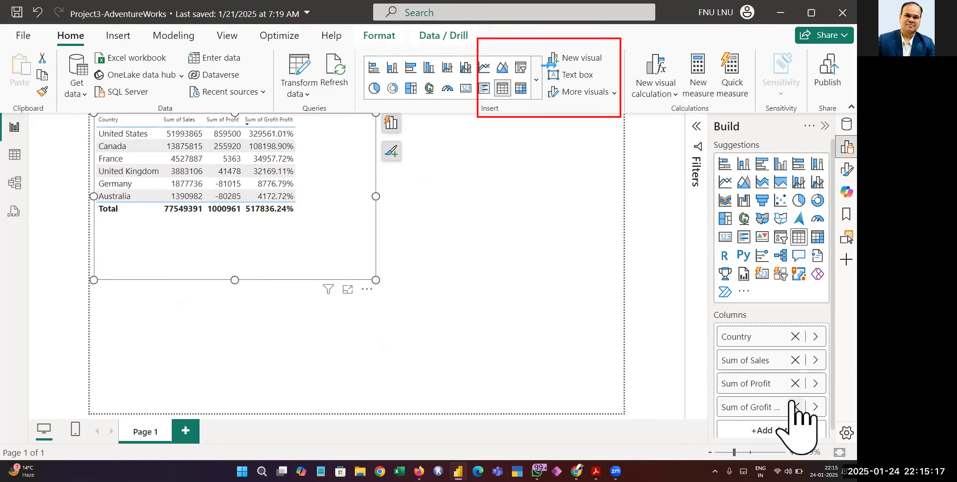
pyautogui.click(815, 406)
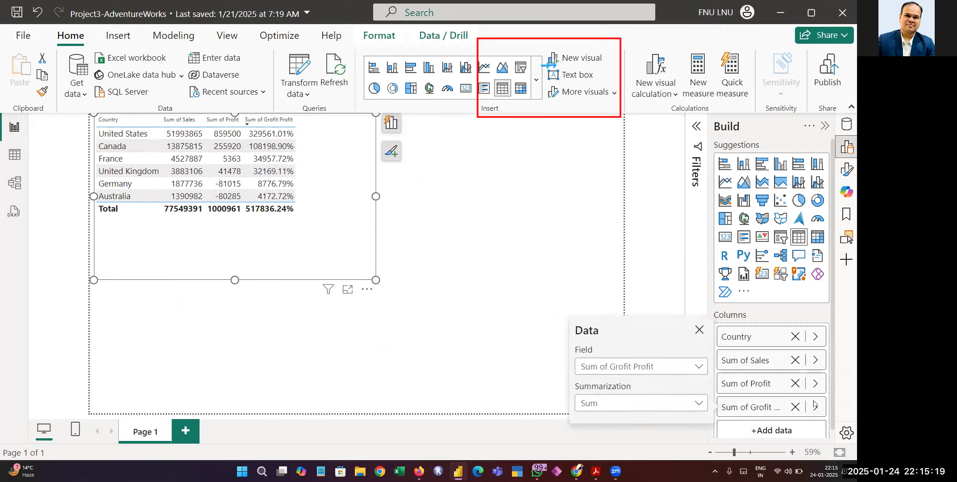
pyautogui.click(673, 402)
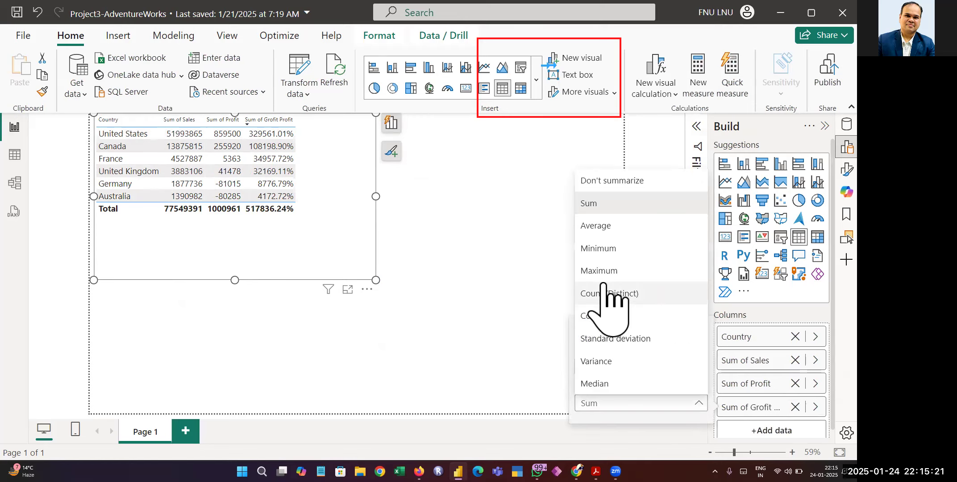
pyautogui.click(597, 226)
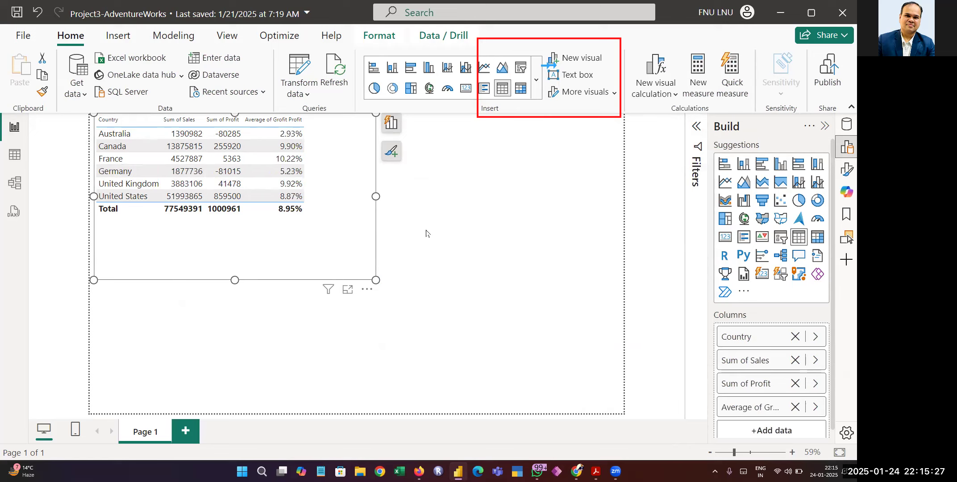
pyautogui.moveTo(364, 278); pyautogui.dragTo(324, 241)
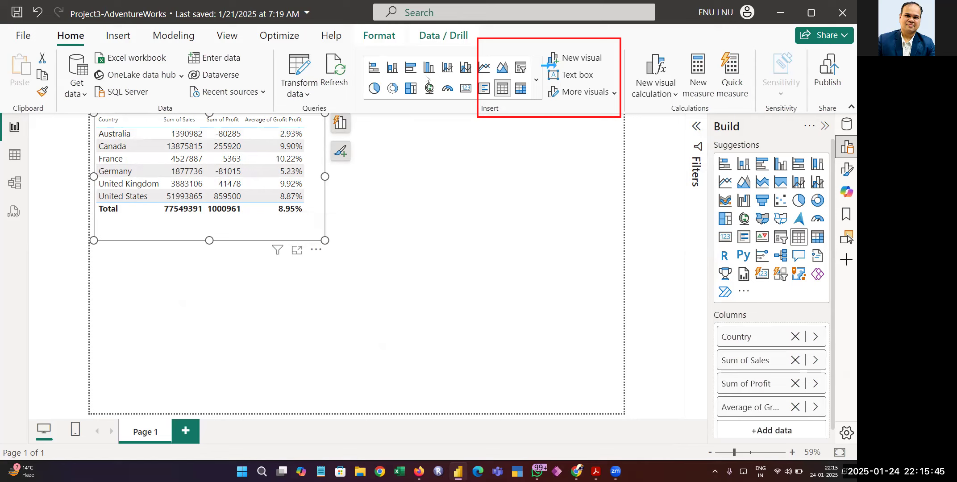
pyautogui.click(386, 171)
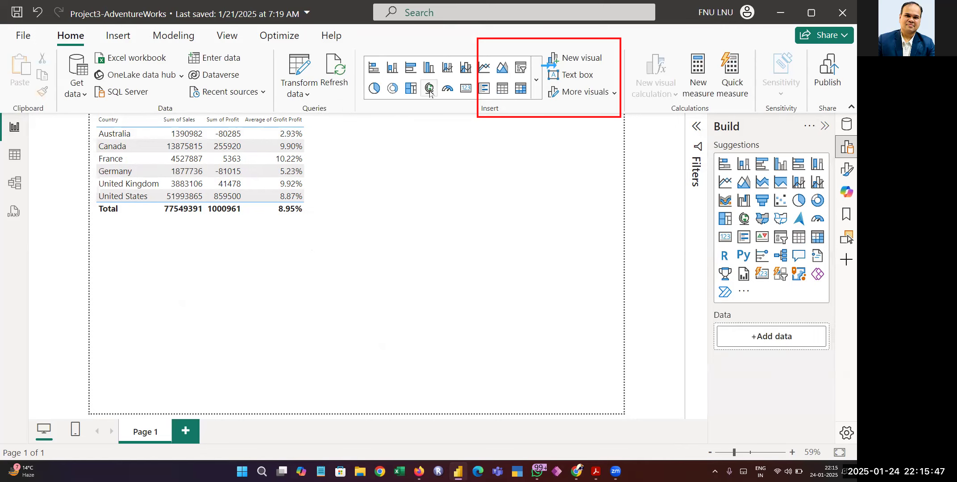
pyautogui.click(287, 230)
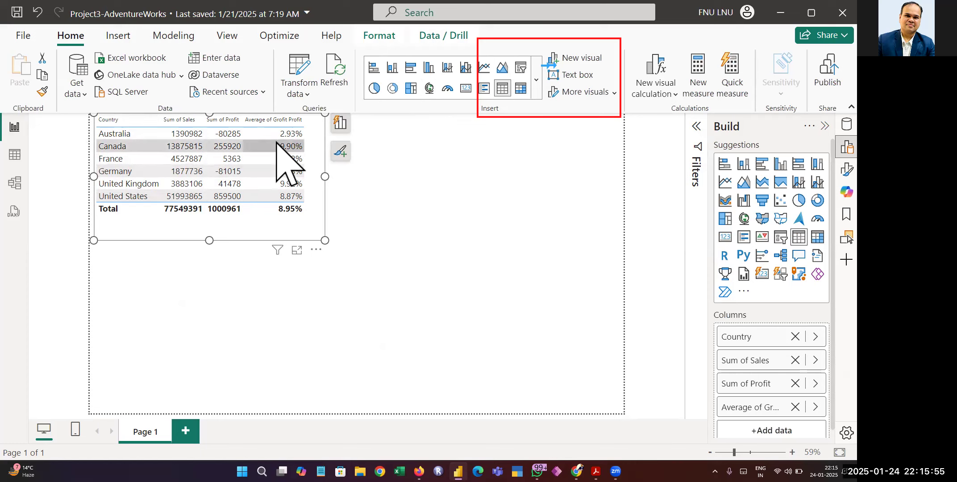
pyautogui.click(393, 216)
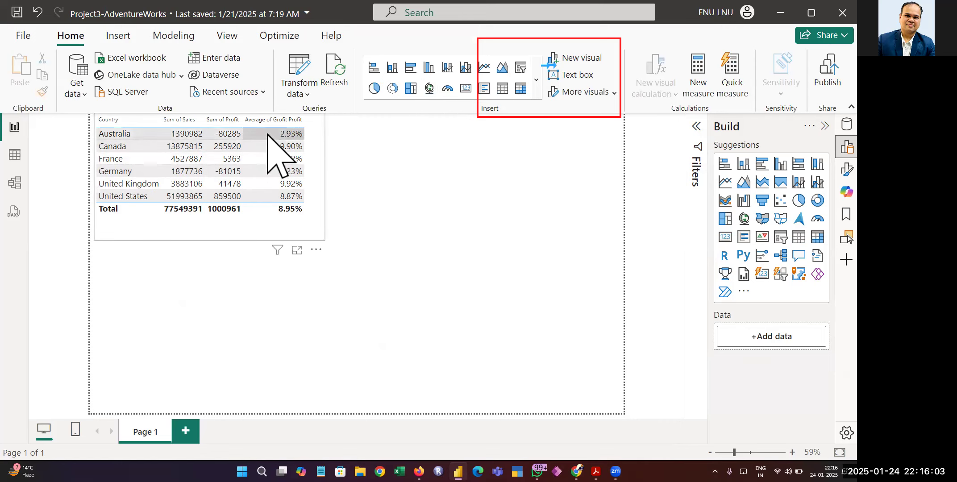
# Add the Sales table's Profit per unit measure to the country table and widen the visual to show the new column.
pyautogui.click(272, 226)
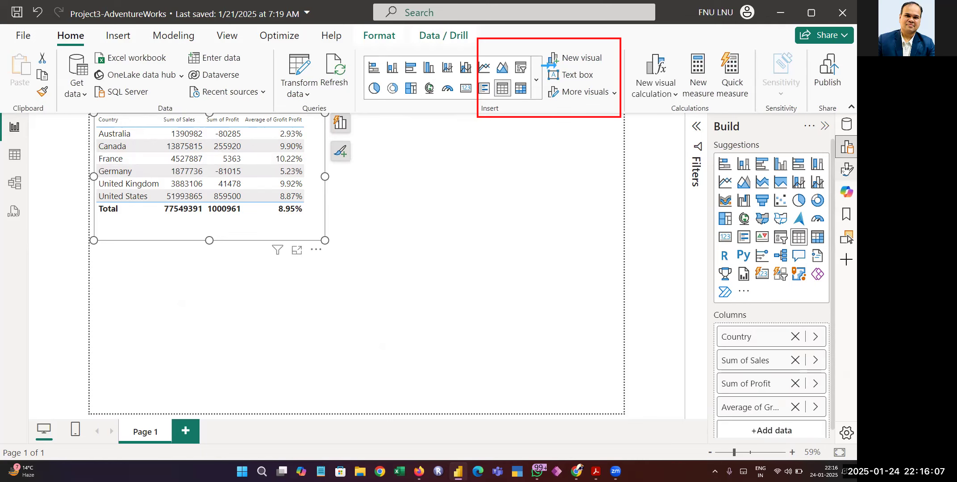
pyautogui.click(846, 151)
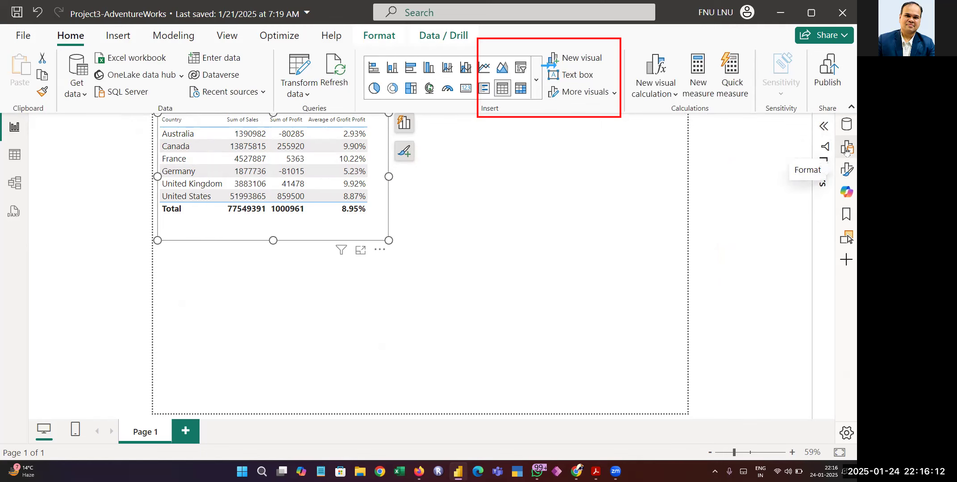
pyautogui.click(846, 147)
pyautogui.scroll(-1, 755, 360)
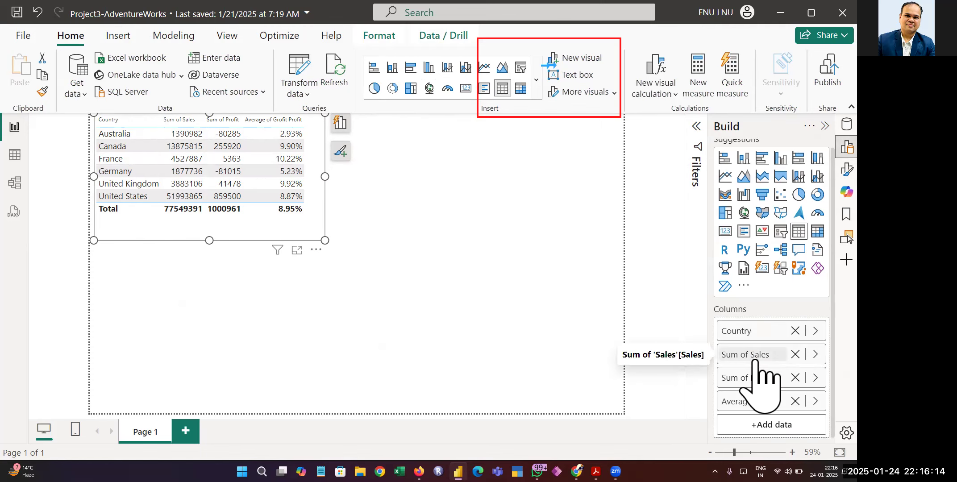
pyautogui.click(771, 424)
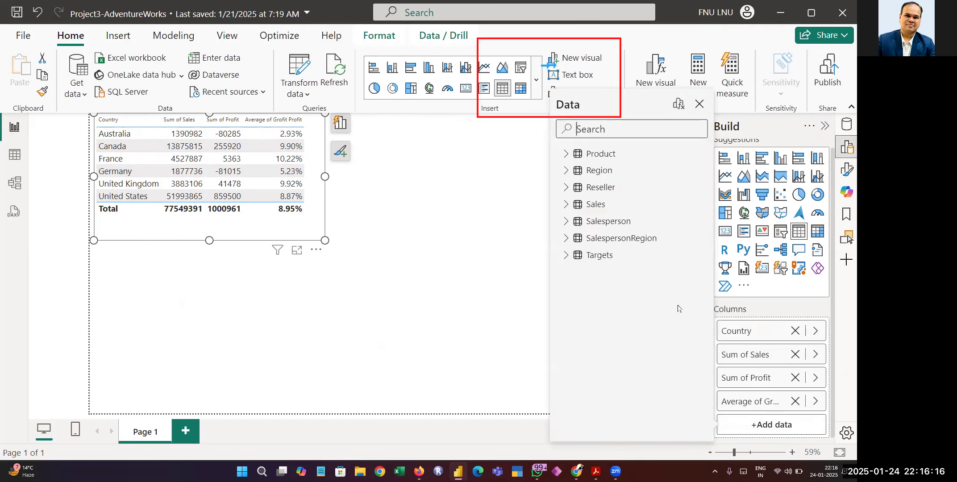
pyautogui.click(565, 207)
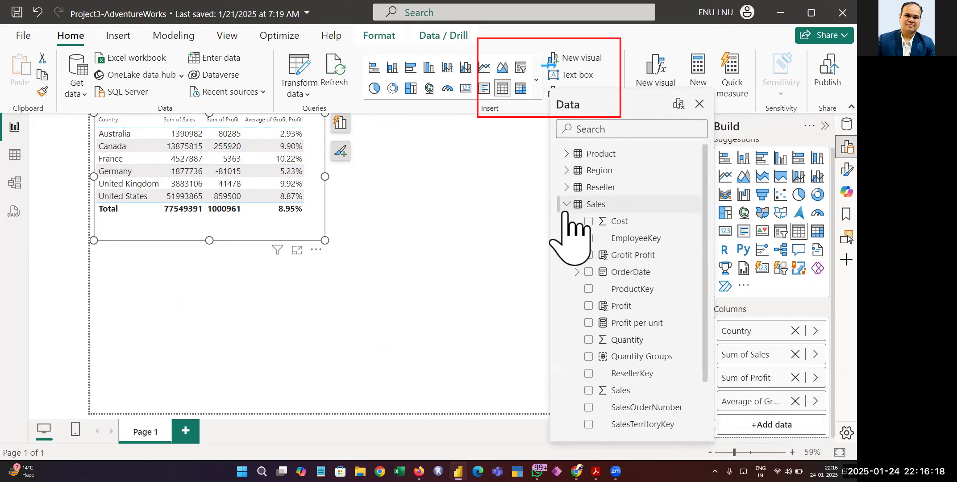
pyautogui.click(588, 323)
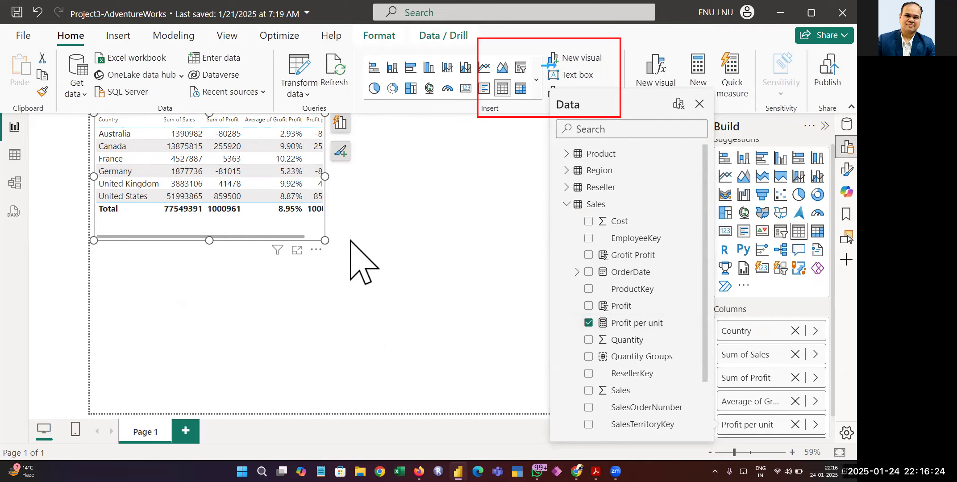
pyautogui.moveTo(325, 177); pyautogui.dragTo(415, 195)
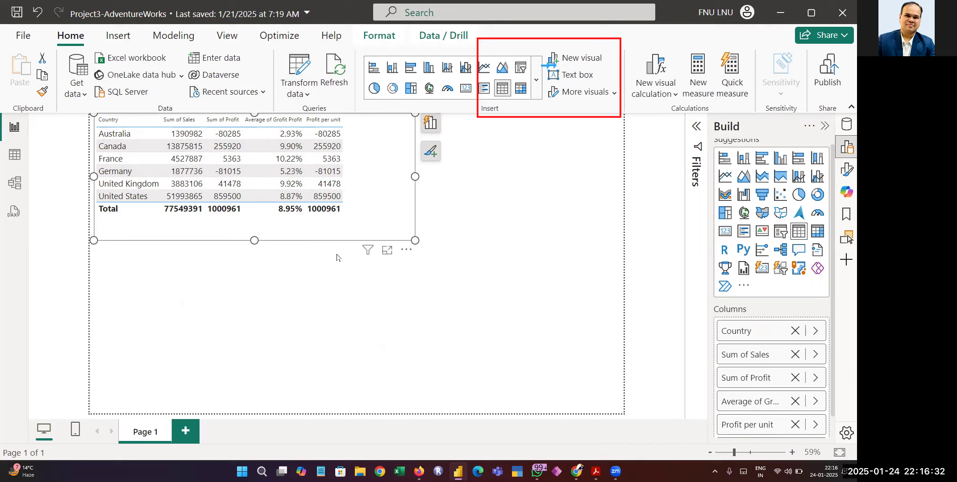
# Insert a card visual, place it below the country table and narrow it to about the width of the table's columns.
pyautogui.click(465, 232)
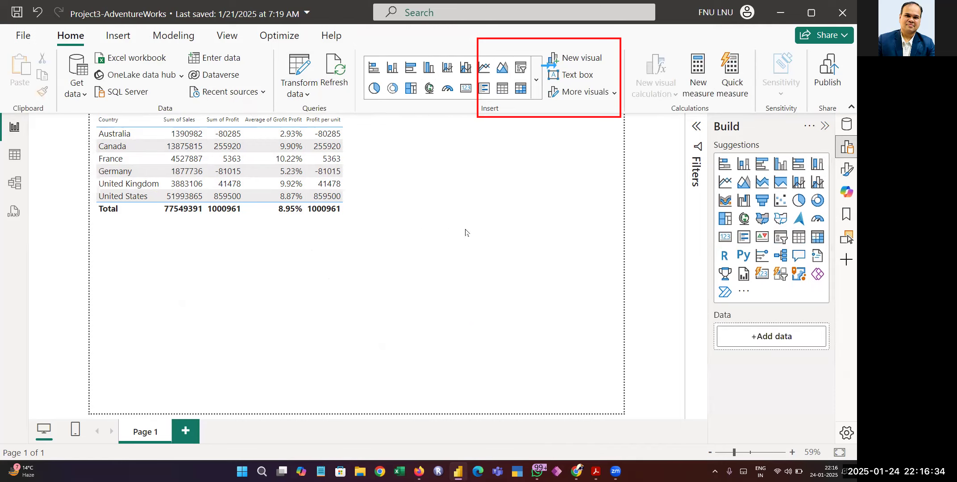
pyautogui.click(464, 92)
pyautogui.moveTo(326, 295)
pyautogui.mouseDown()
pyautogui.moveTo(538, 277)
pyautogui.moveTo(326, 309)
pyautogui.mouseUp()
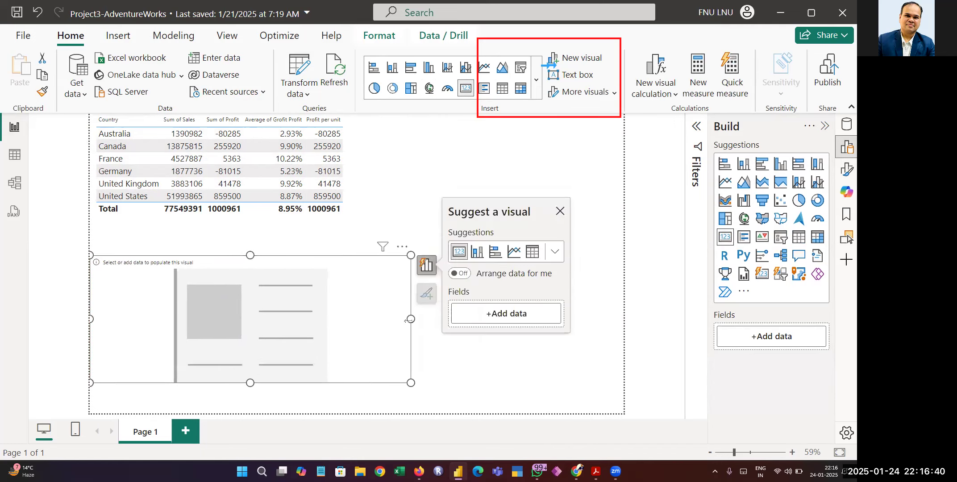
pyautogui.moveTo(410, 319); pyautogui.dragTo(336, 310)
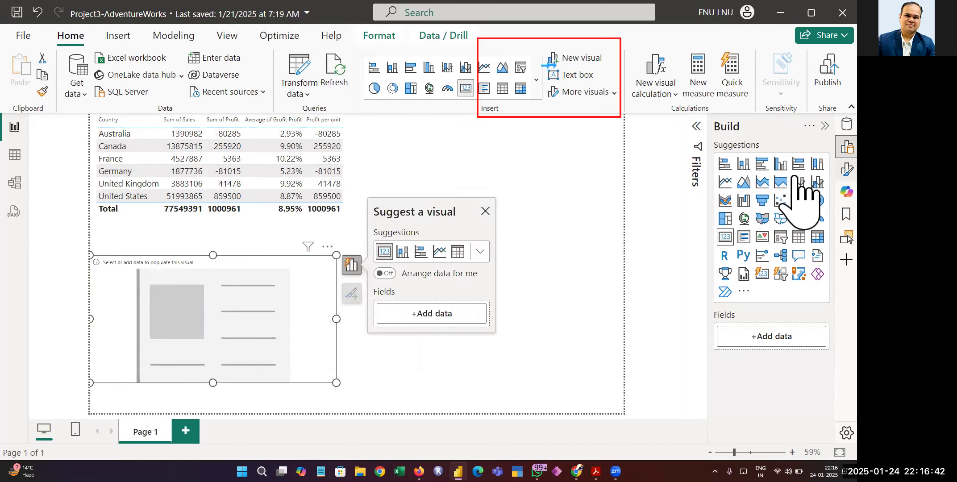
# Populate the new card with the Profit per unit measure from the Sales table.
pyautogui.click(845, 148)
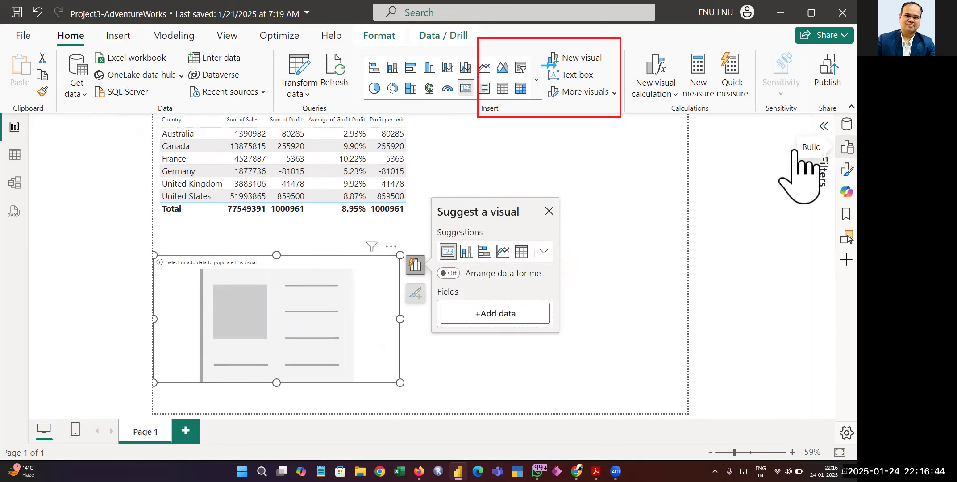
pyautogui.click(499, 313)
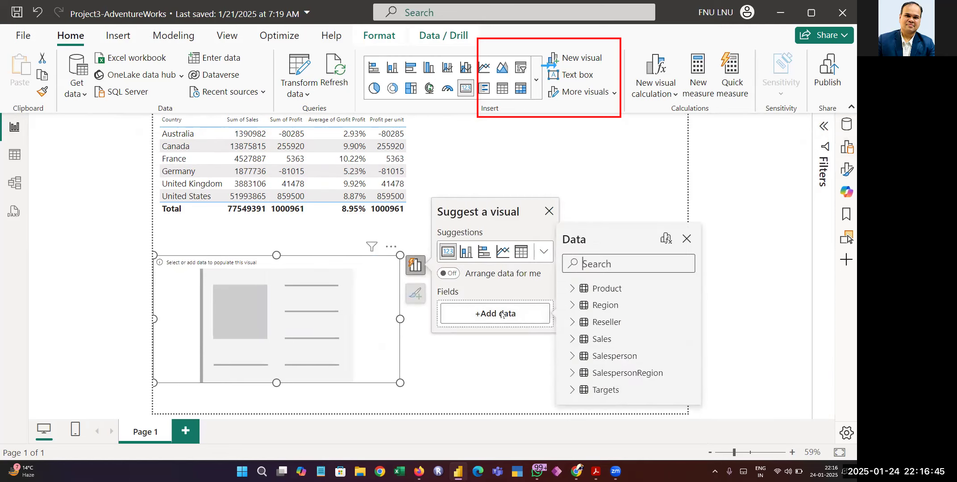
pyautogui.click(571, 338)
pyautogui.scroll(-3, 669, 384)
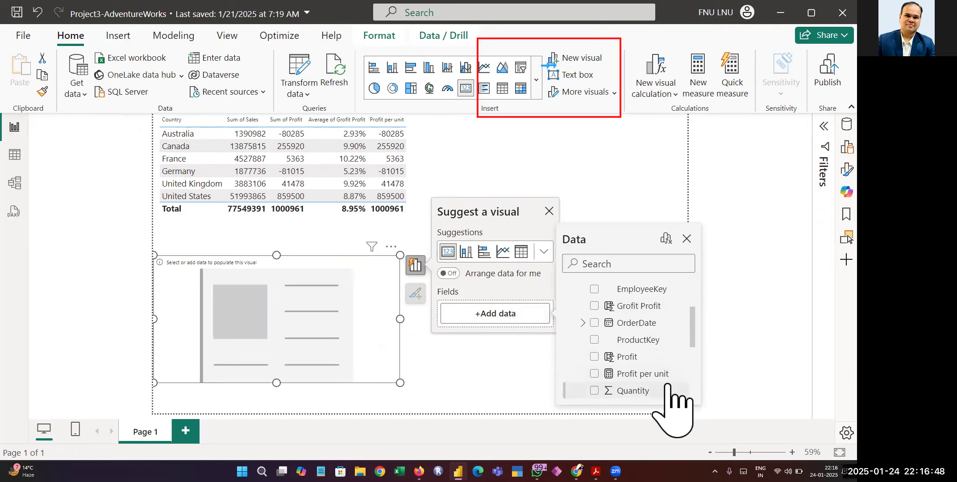
pyautogui.click(594, 374)
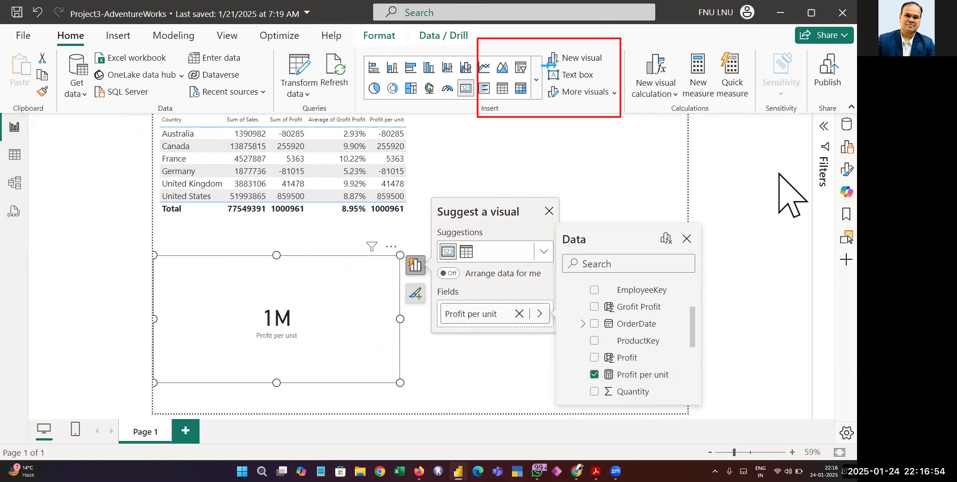
# Set the display units of the Profit per unit card's callout value to None.
pyautogui.click(847, 169)
pyautogui.click(754, 270)
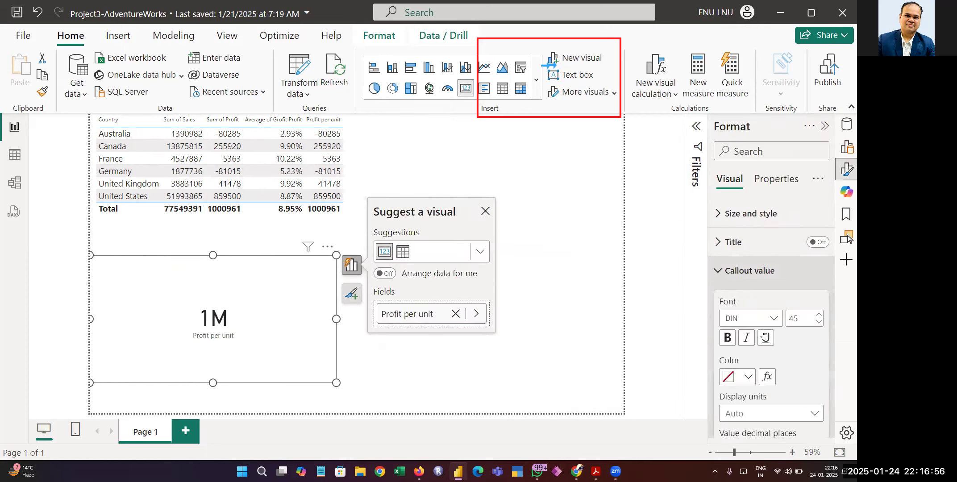
pyautogui.scroll(-3, 764, 334)
pyautogui.click(778, 296)
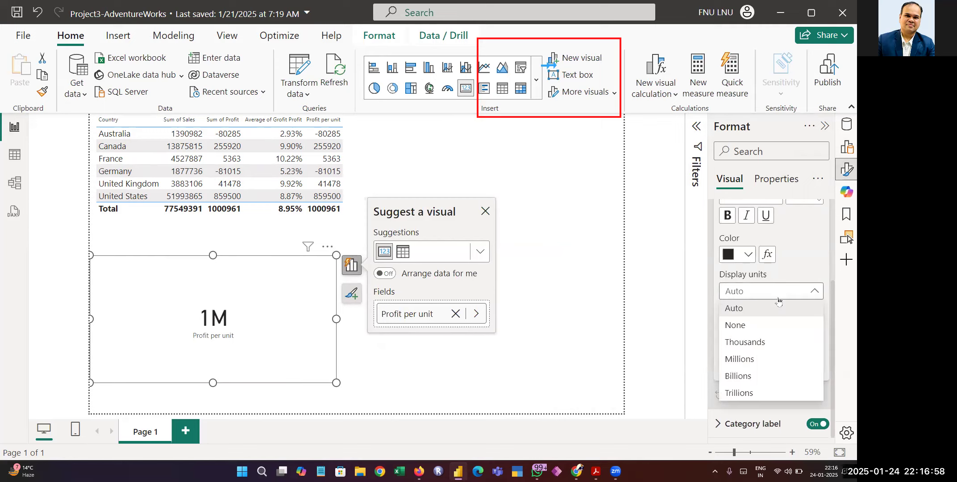
pyautogui.click(734, 325)
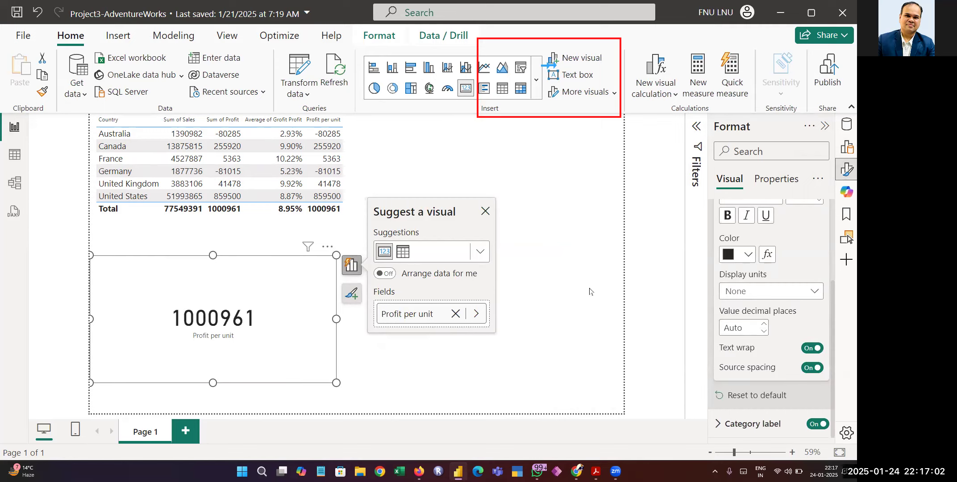
pyautogui.click(229, 346)
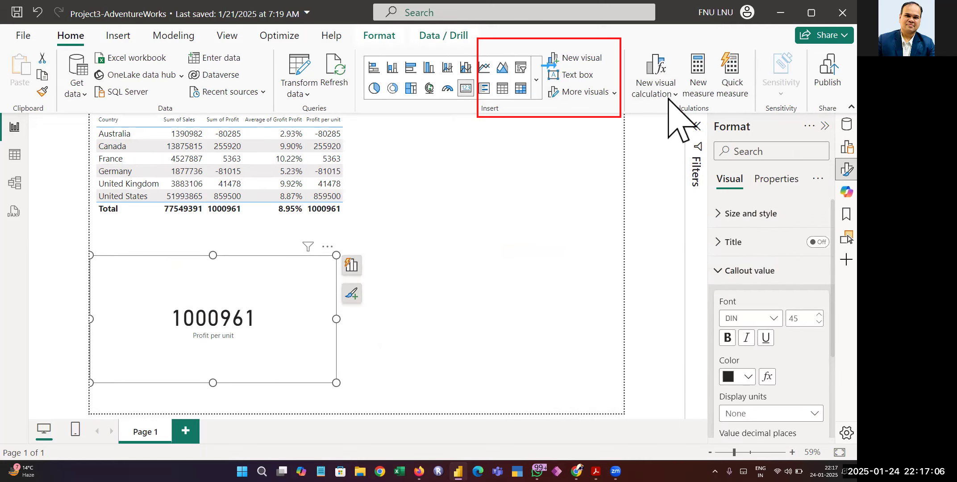
# Filter the Profit per unit card by Australia, France, United Kingdom and United States in turn through the country table's rows.
pyautogui.click(112, 135)
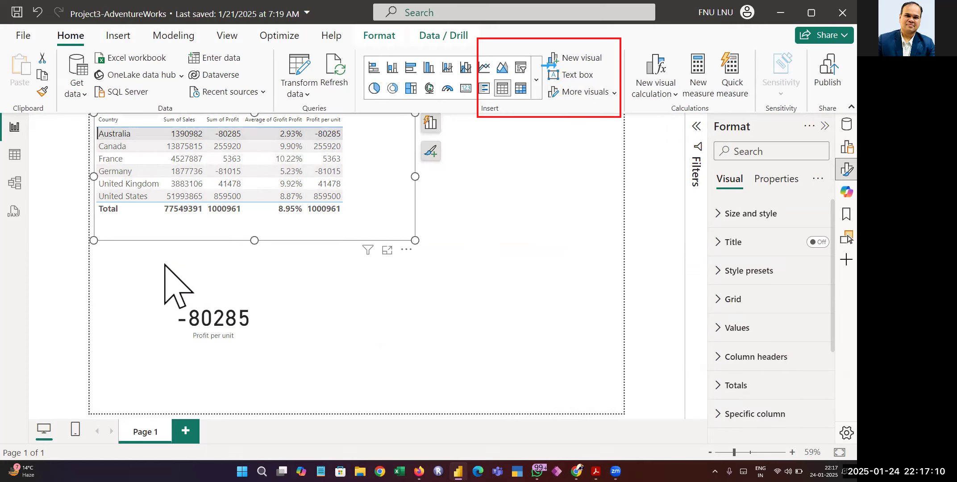
pyautogui.click(112, 158)
pyautogui.click(118, 182)
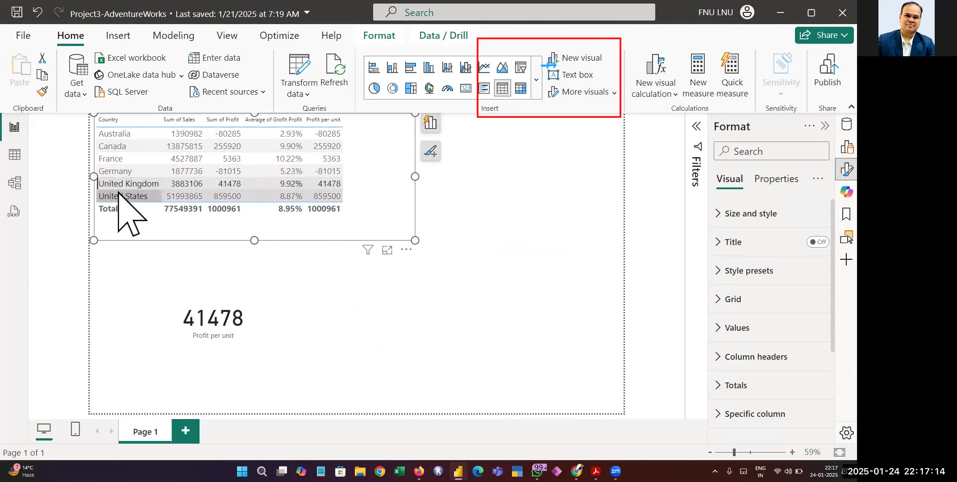
pyautogui.click(119, 196)
pyautogui.click(468, 170)
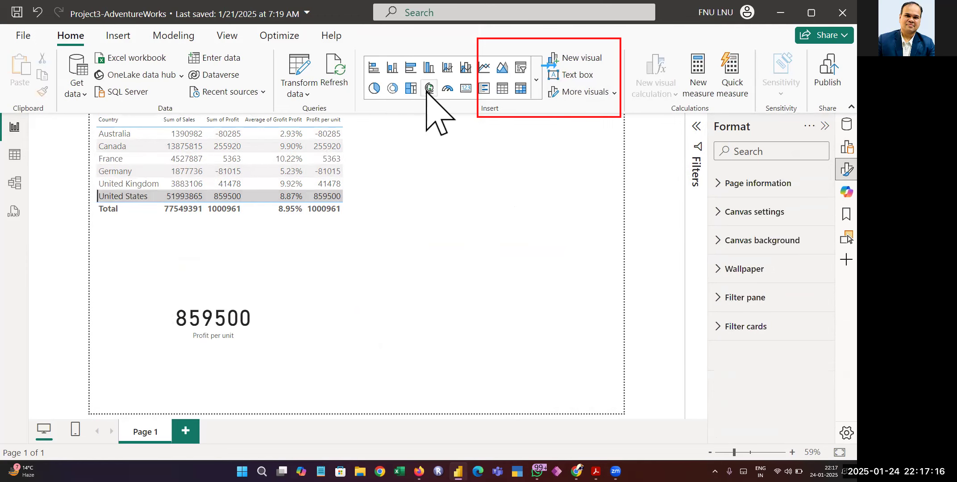
# Insert a map visual and enlarge it to fill the free page area beside the country table and the card.
pyautogui.click(429, 88)
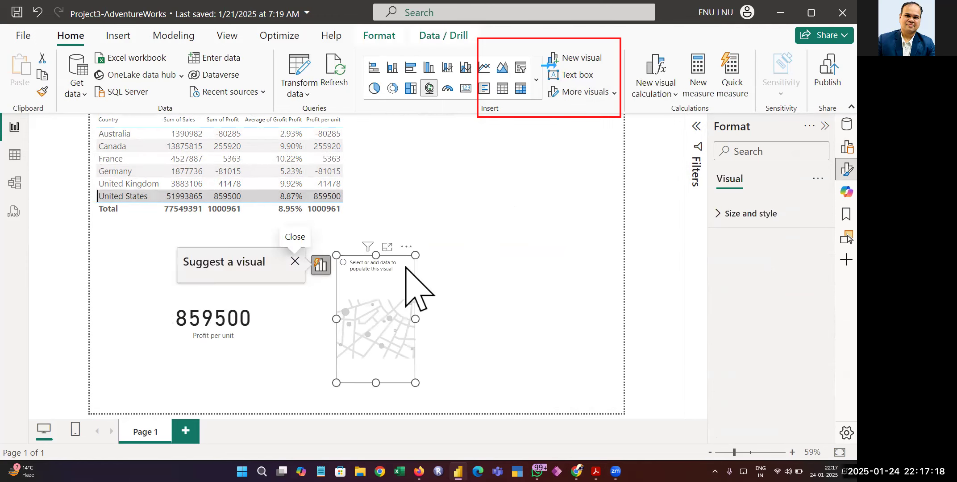
pyautogui.moveTo(415, 255); pyautogui.dragTo(622, 130)
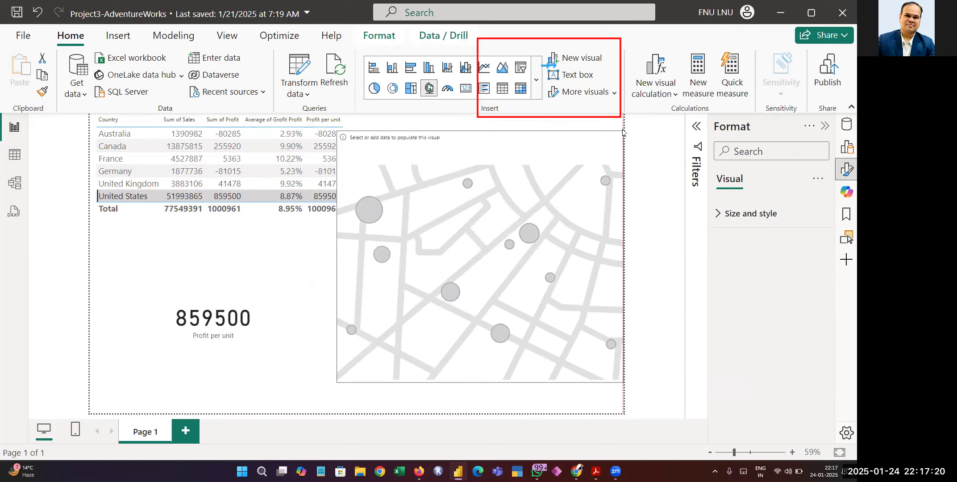
pyautogui.moveTo(336, 257); pyautogui.dragTo(359, 263)
pyautogui.click(358, 264)
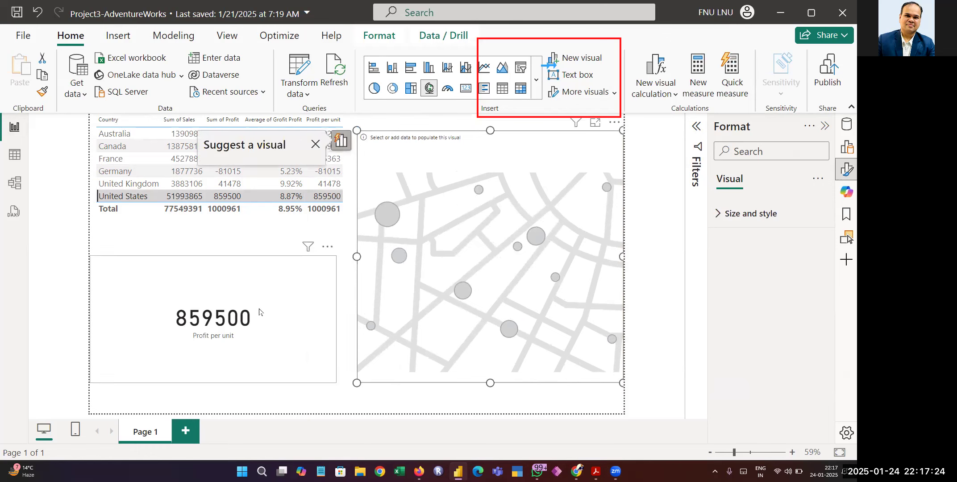
# Try to set the map's location to the Country field of the Region table.
pyautogui.scroll(-1, 262, 361)
pyautogui.scroll(-2, 263, 360)
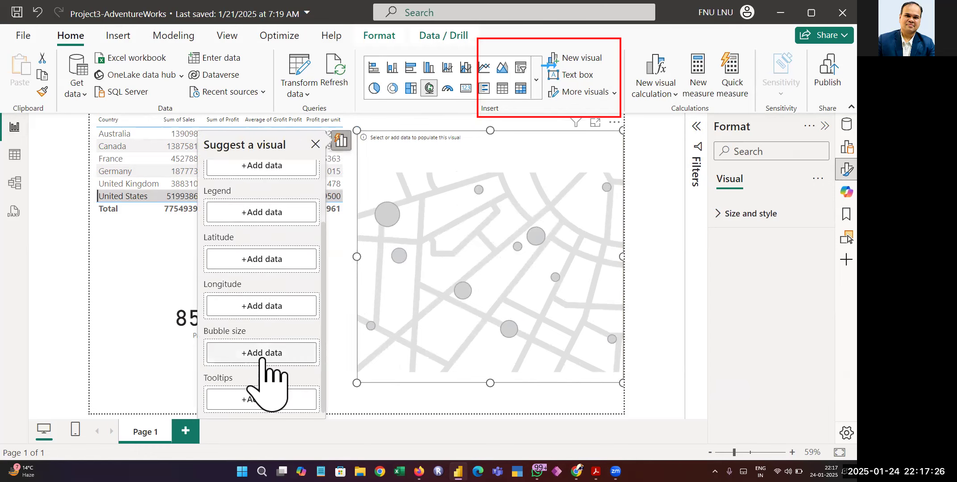
pyautogui.scroll(3, 261, 274)
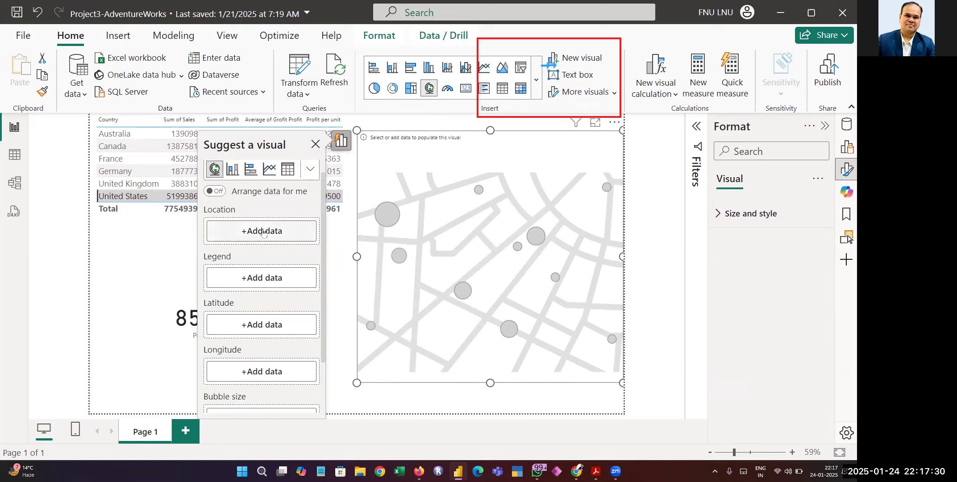
pyautogui.click(264, 232)
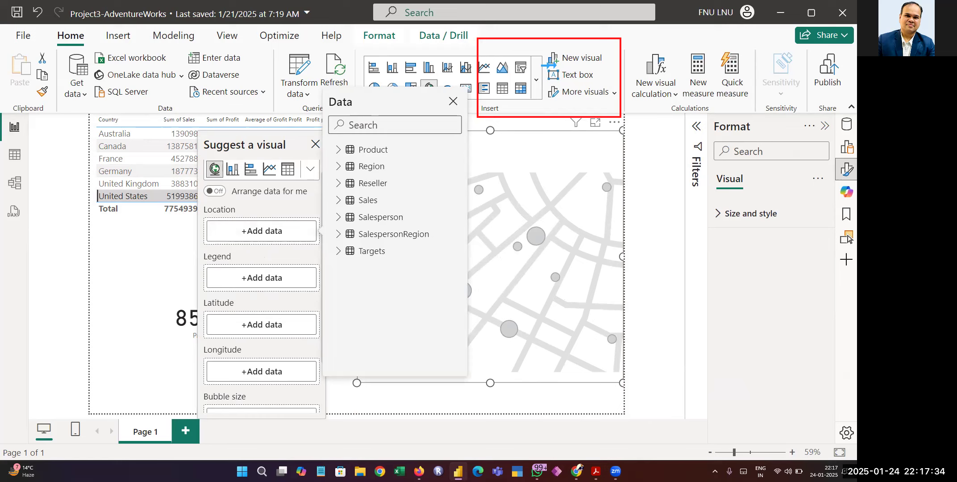
pyautogui.write('countr')
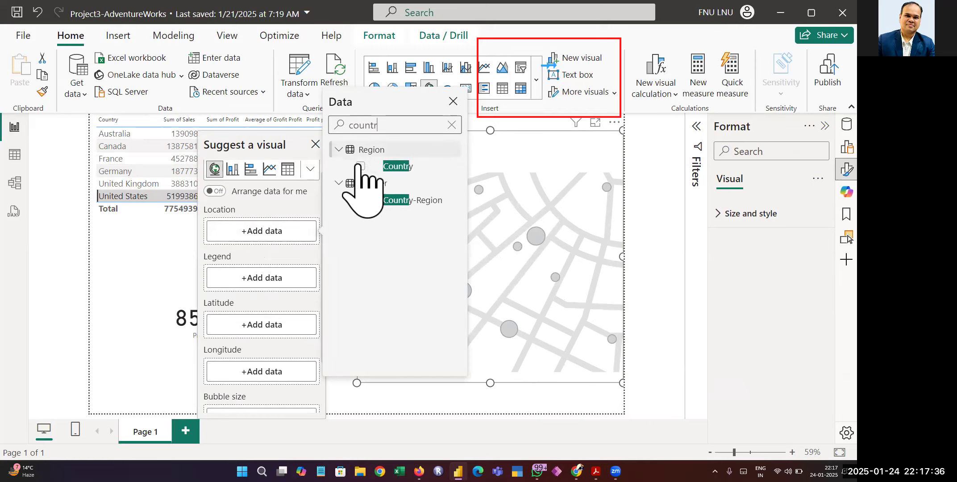
pyautogui.click(360, 166)
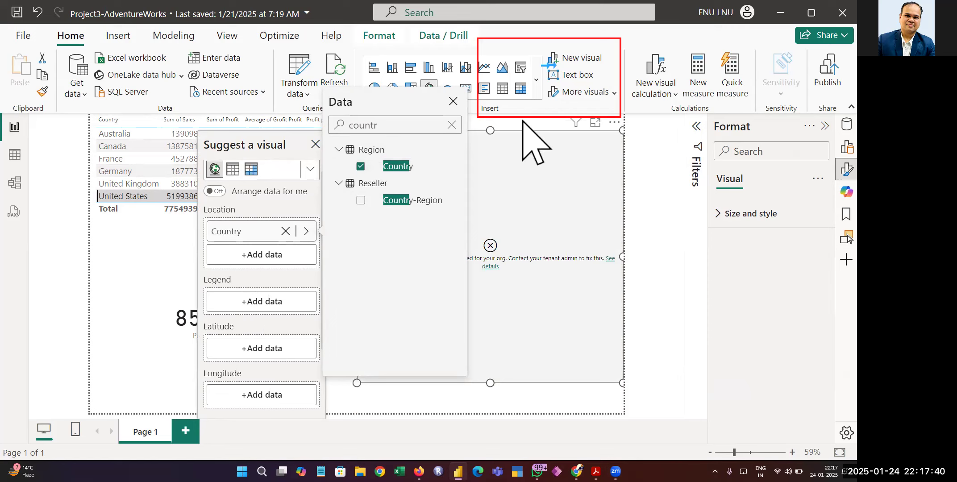
# Sign out of the current account.
pyautogui.click(723, 13)
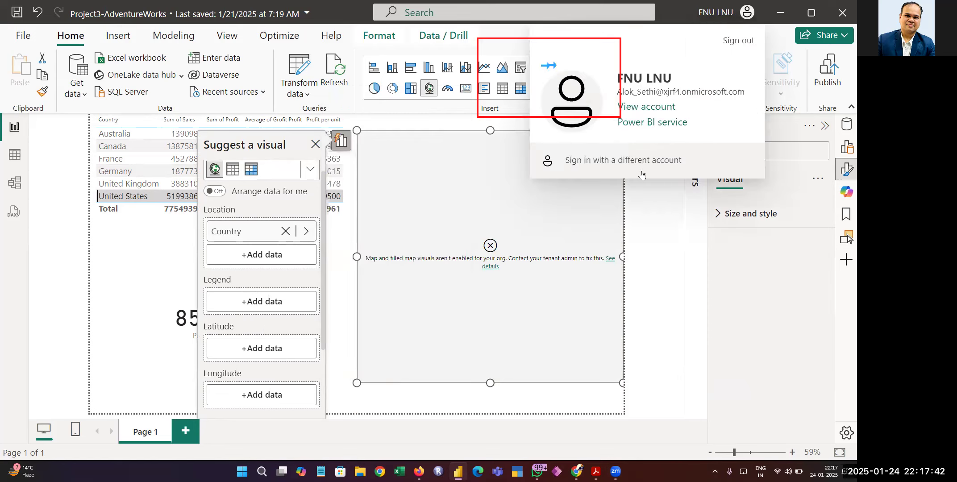
pyautogui.click(735, 44)
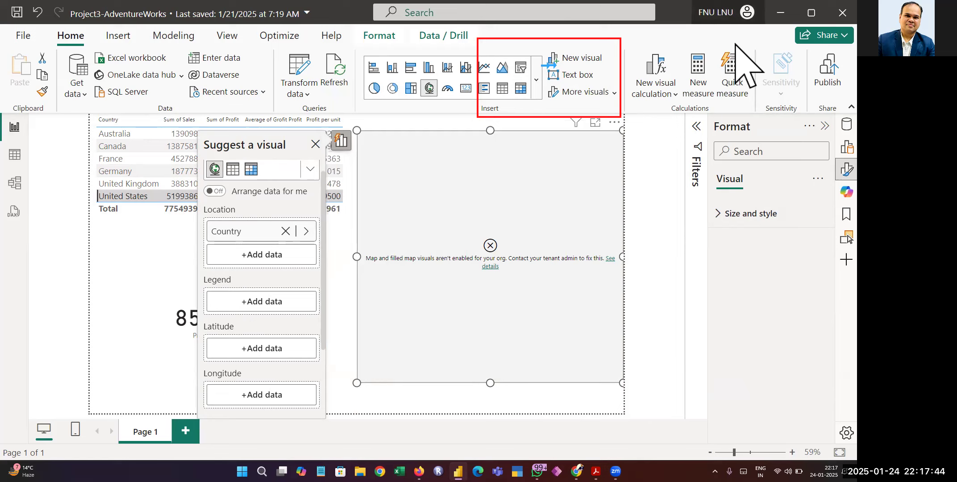
pyautogui.scroll(-2, 267, 349)
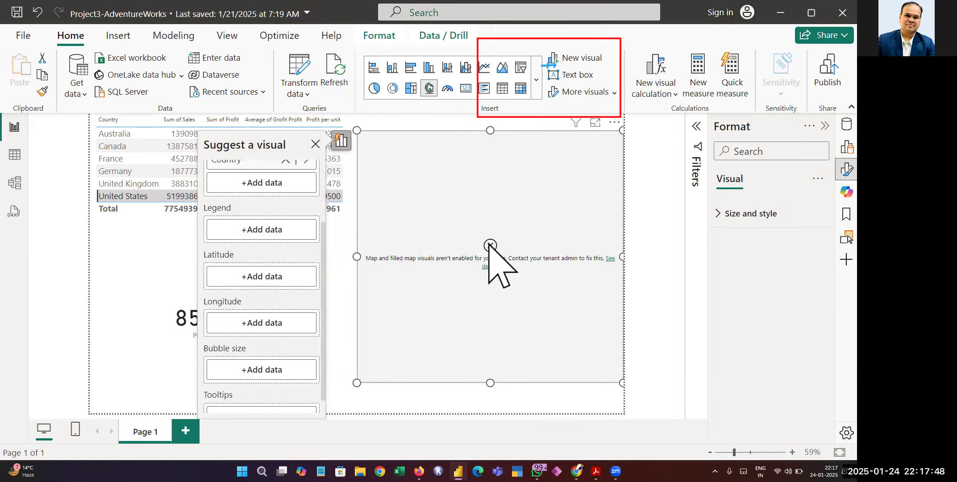
pyautogui.scroll(1, 267, 192)
pyautogui.scroll(2, 266, 192)
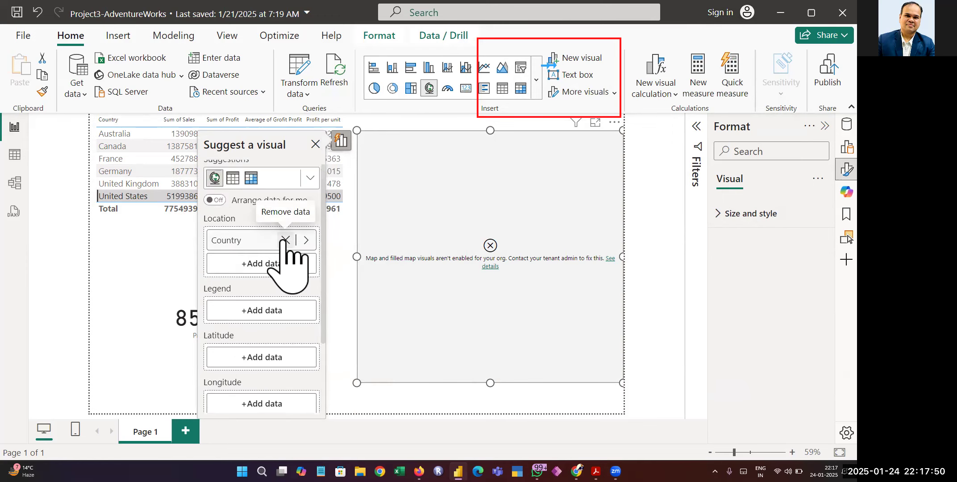
# Remove Country from the map's location and add the Region table's Country field there again.
pyautogui.click(284, 241)
pyautogui.click(256, 239)
pyautogui.write('coutn')
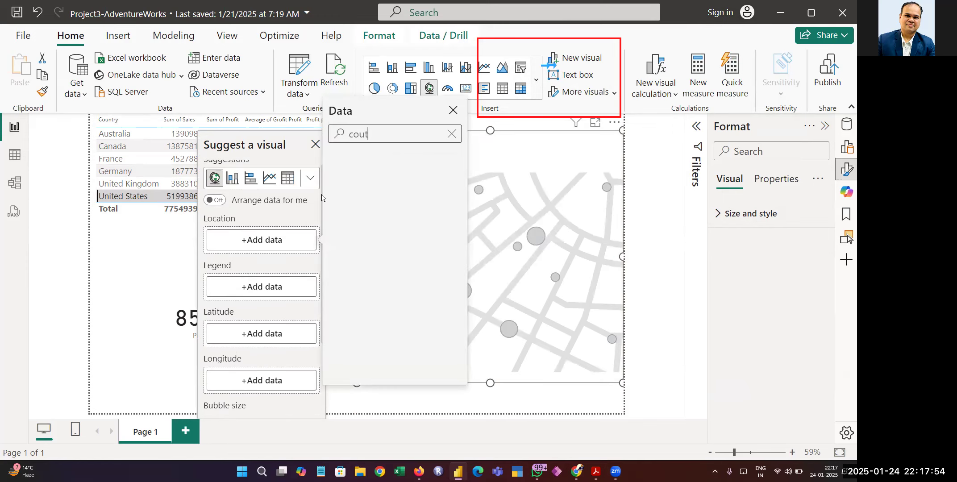
pyautogui.press('BackSpace')
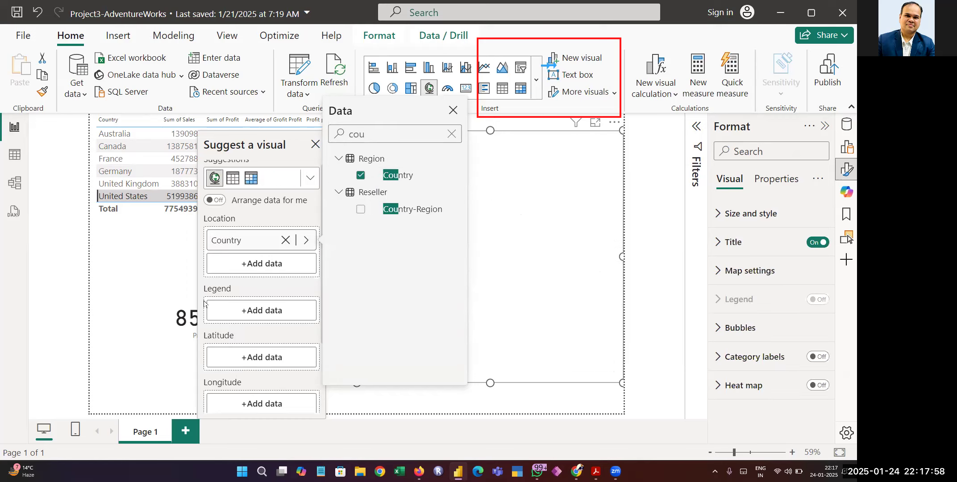
# Size the map's bubbles by the Sales field of the Sales table.
pyautogui.scroll(-3, 252, 298)
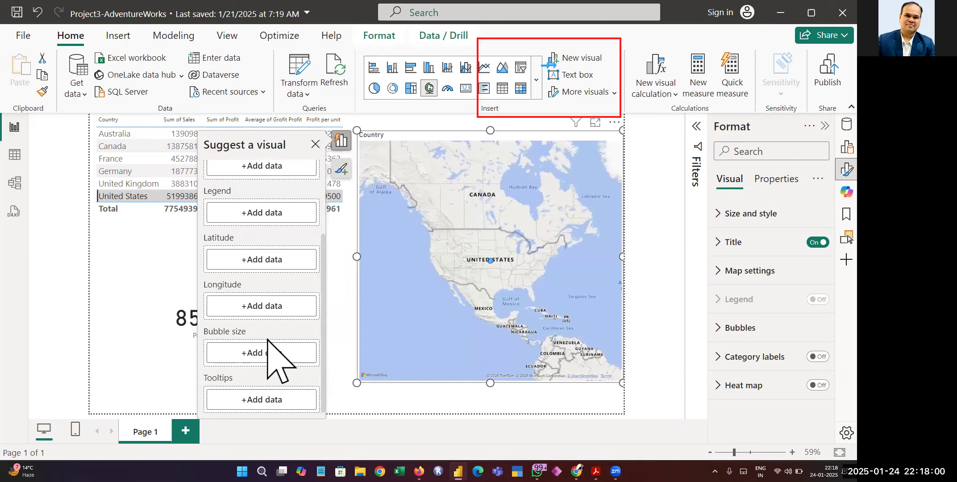
pyautogui.click(244, 353)
pyautogui.click(338, 197)
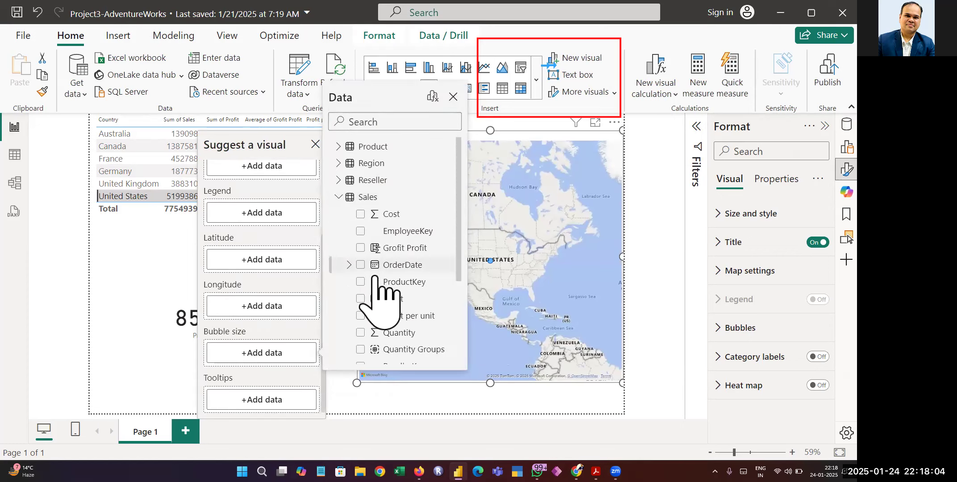
pyautogui.scroll(-2, 373, 329)
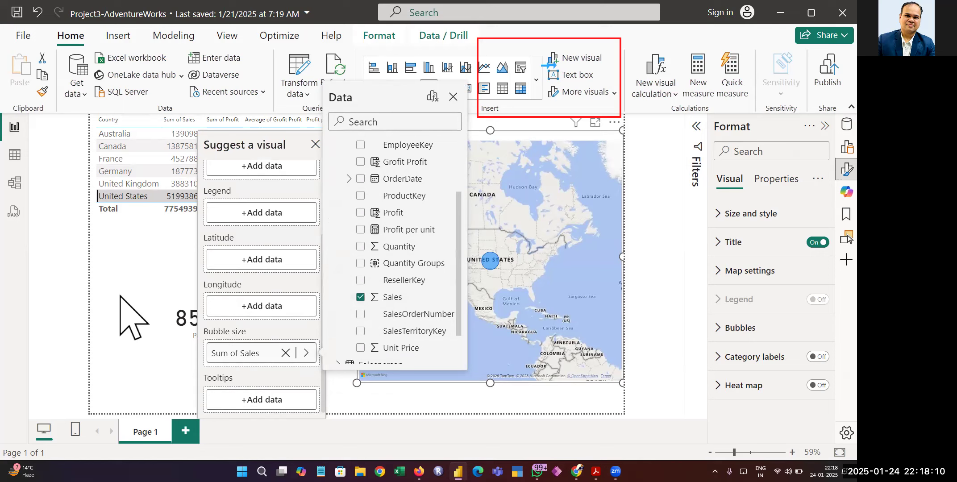
pyautogui.click(31, 276)
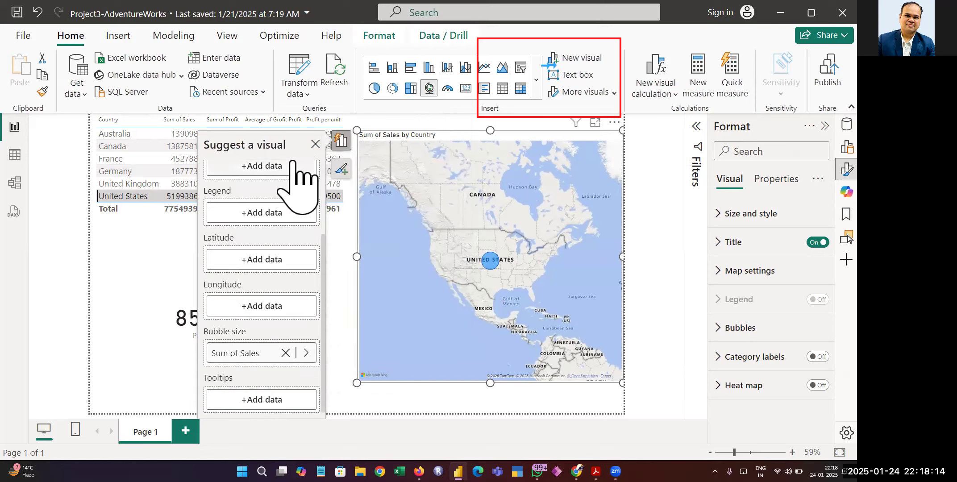
# Use the Region table's Country field as the map's legend and close the visual's data settings.
pyautogui.click(238, 216)
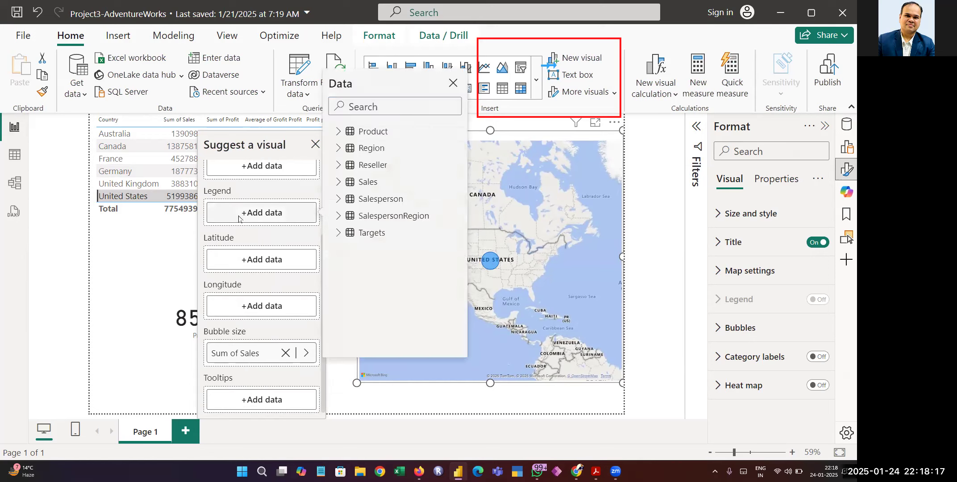
pyautogui.click(338, 181)
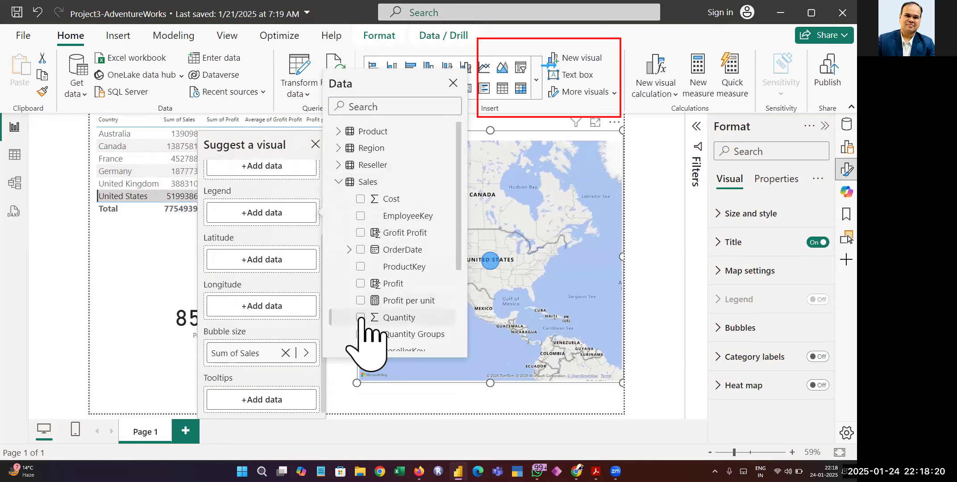
pyautogui.scroll(-4, 404, 321)
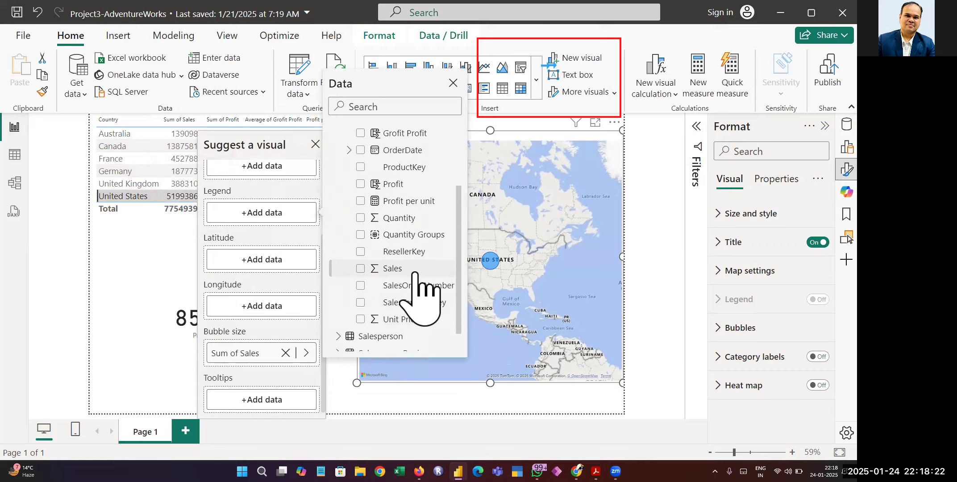
pyautogui.scroll(3, 417, 278)
pyautogui.scroll(1, 417, 279)
pyautogui.scroll(-3, 417, 279)
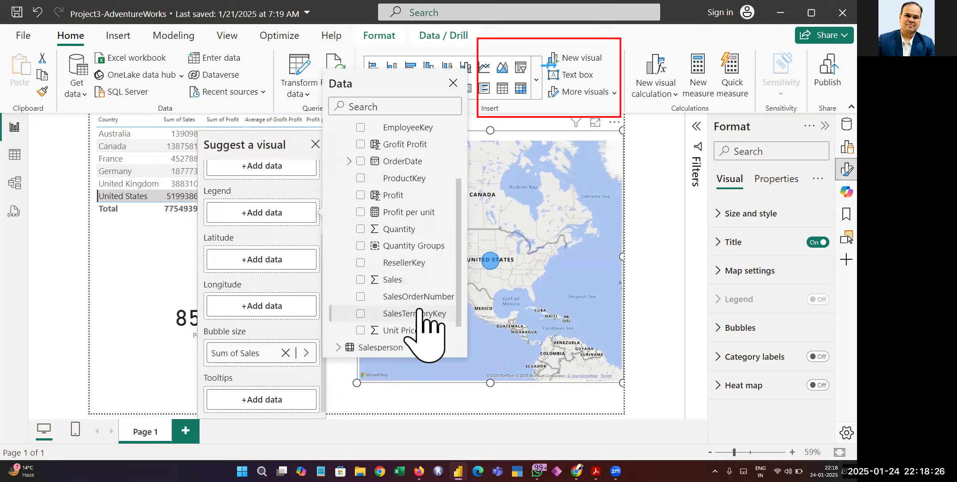
pyautogui.scroll(4, 420, 321)
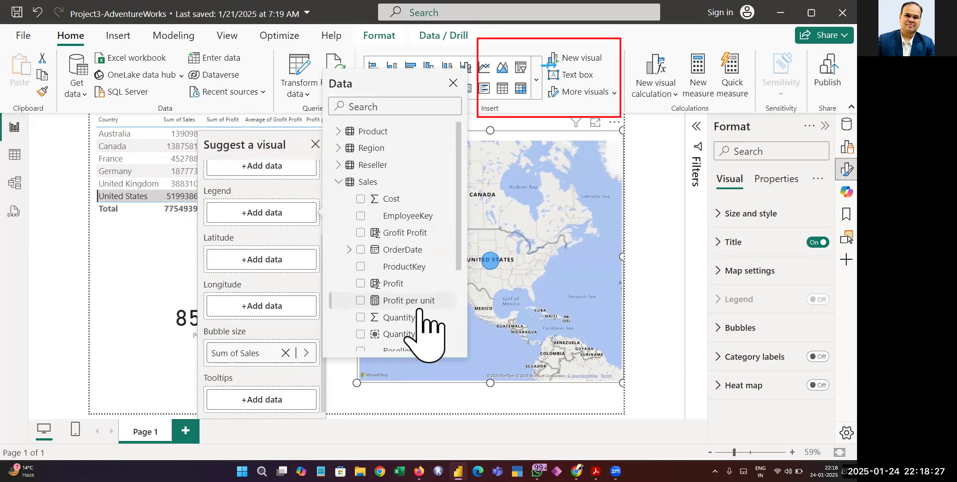
pyautogui.click(337, 182)
pyautogui.click(338, 147)
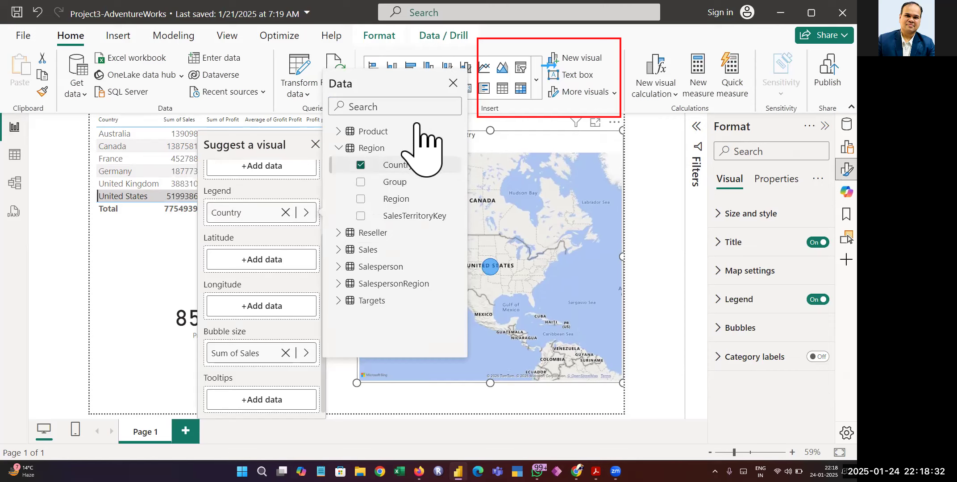
pyautogui.click(453, 84)
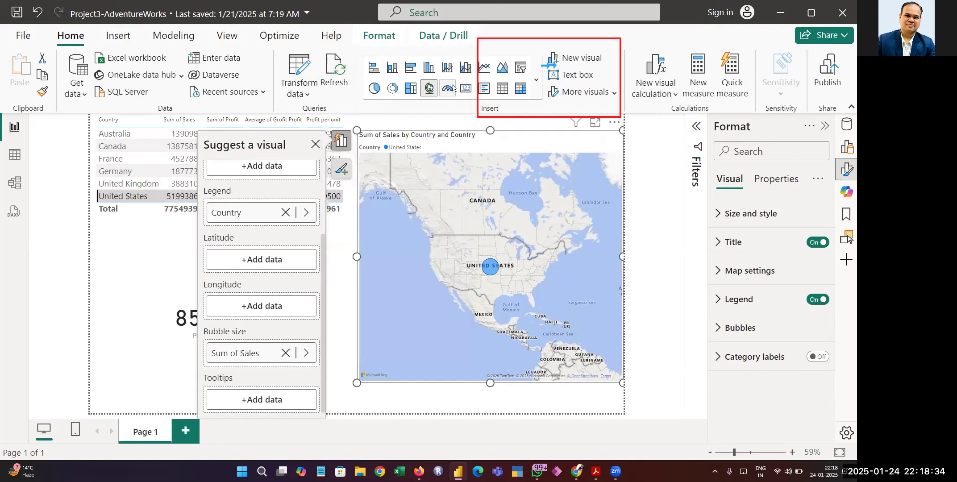
pyautogui.click(315, 144)
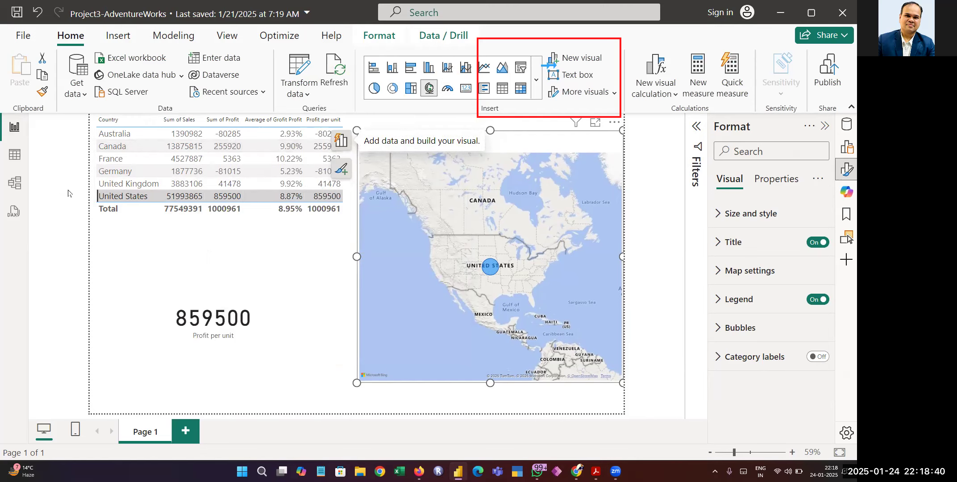
# Clear the country table's United States selection and narrow the table visual so it ends at the map's edge.
pyautogui.click(129, 227)
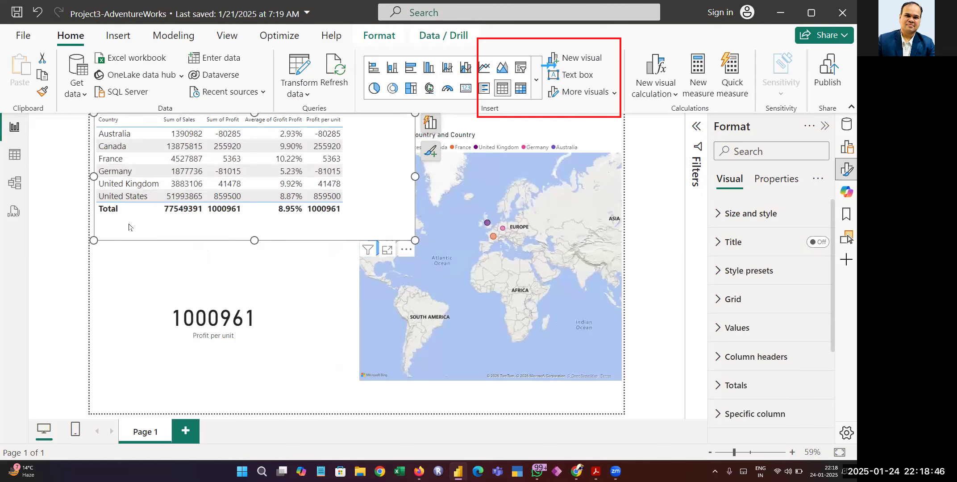
pyautogui.moveTo(414, 174); pyautogui.dragTo(353, 175)
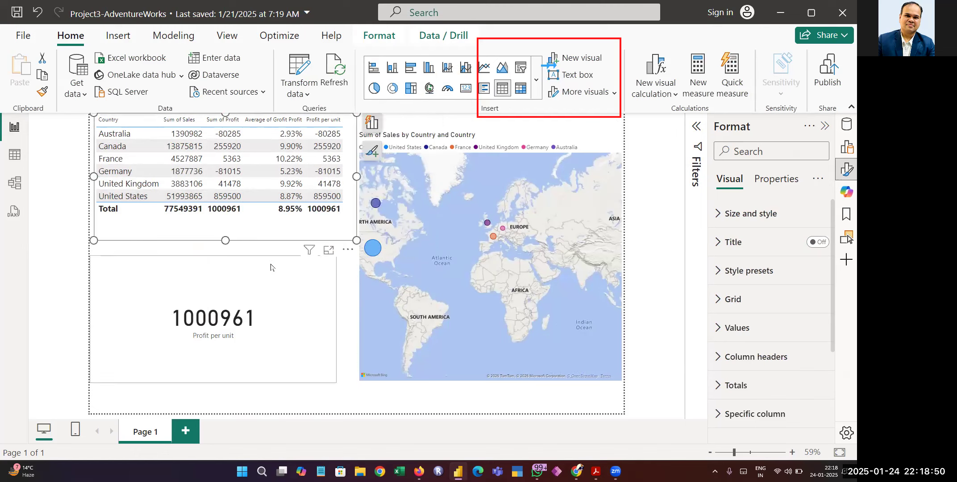
pyautogui.click(46, 224)
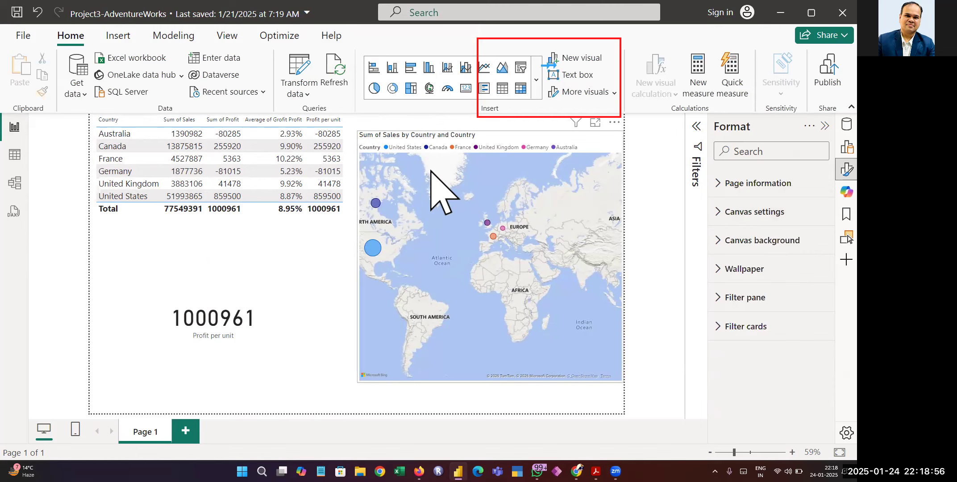
# Set the map's bubble size to 27.
pyautogui.click(509, 139)
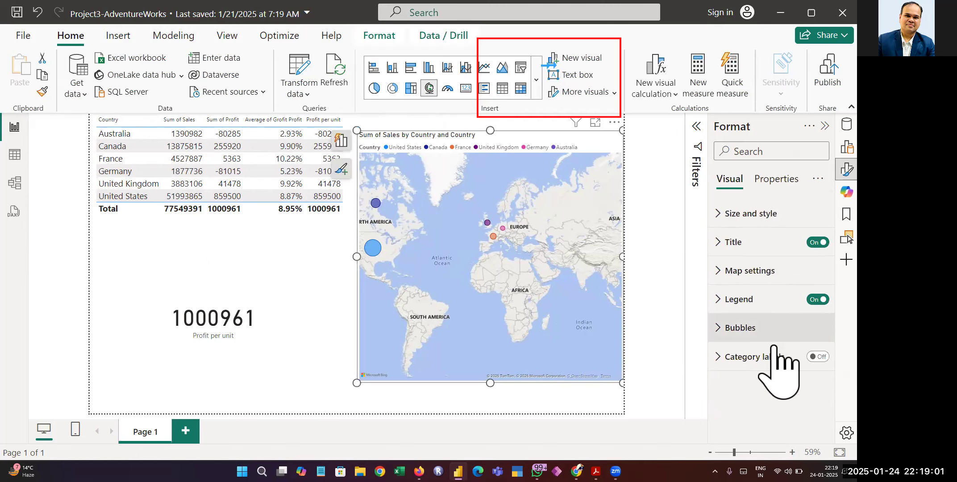
pyautogui.click(723, 329)
pyautogui.scroll(-3, 785, 388)
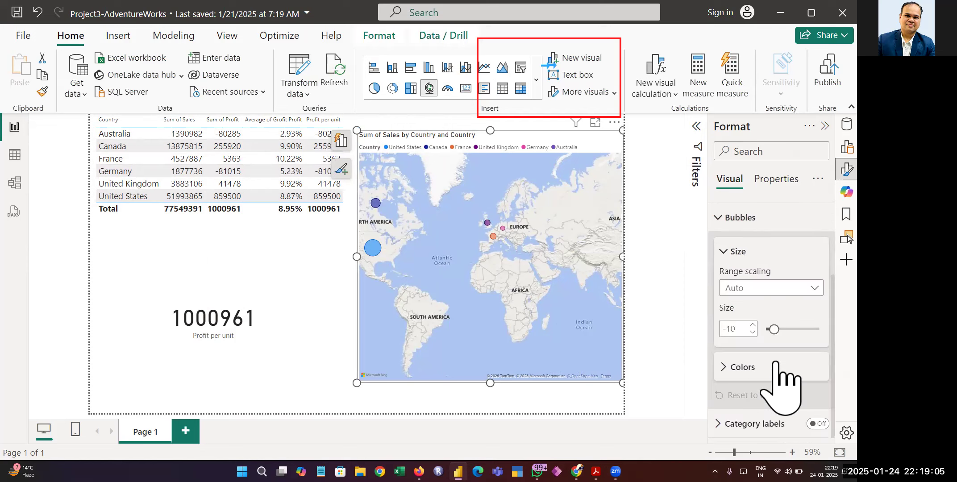
pyautogui.moveTo(772, 329); pyautogui.dragTo(789, 329)
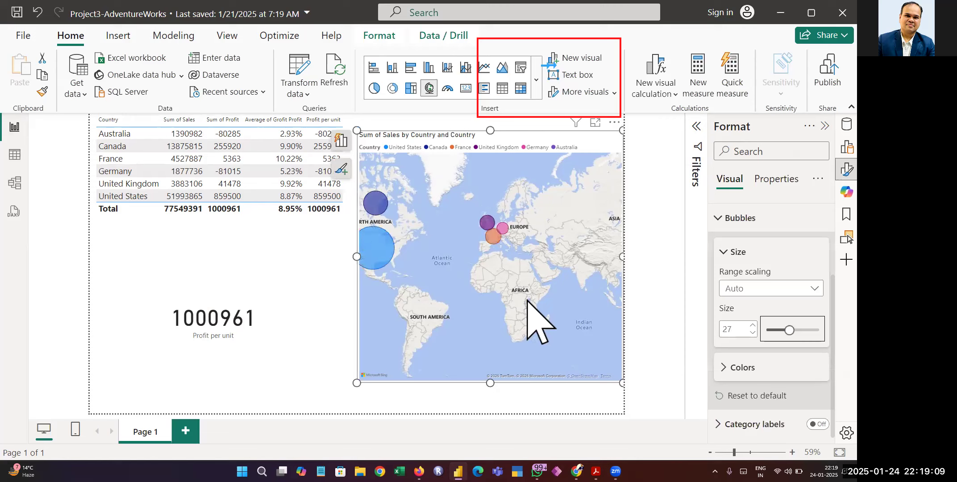
# Cross-filter the report page by the country table's Germany row and its United Kingdom row, and clear the selection.
pyautogui.click(133, 172)
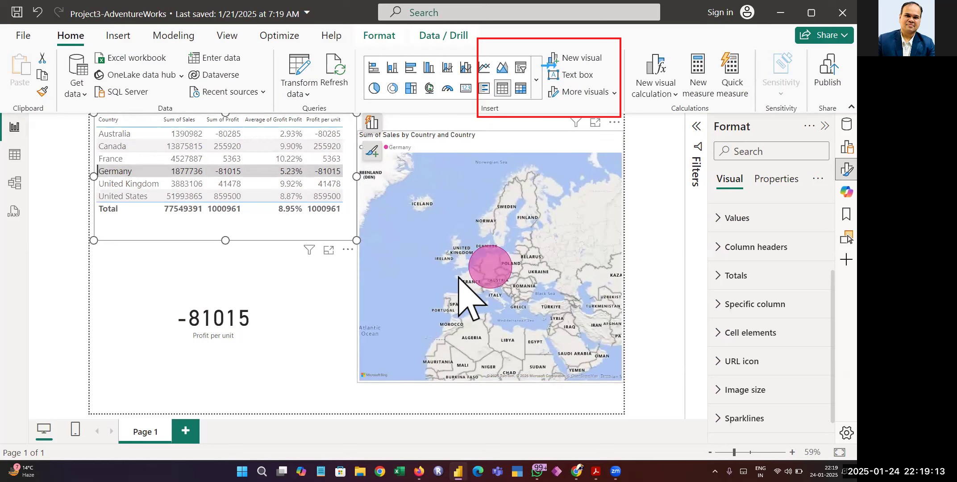
pyautogui.click(109, 184)
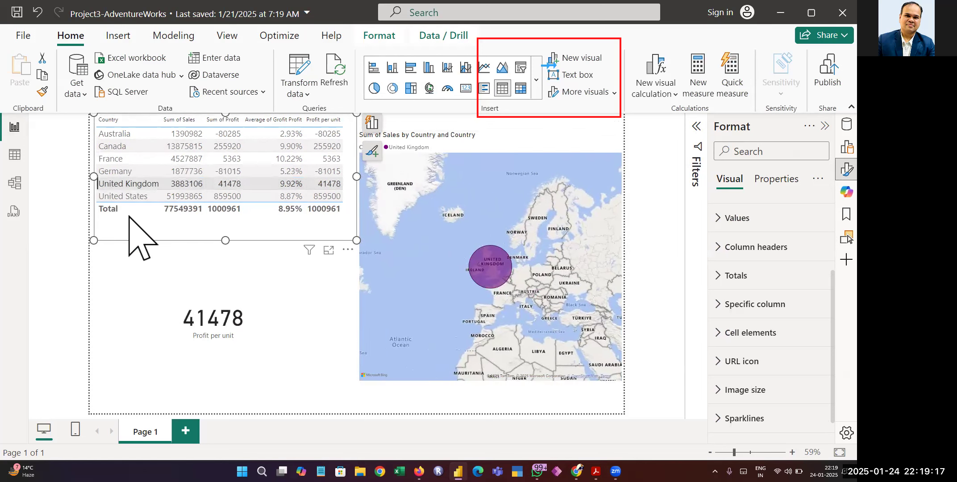
pyautogui.click(129, 218)
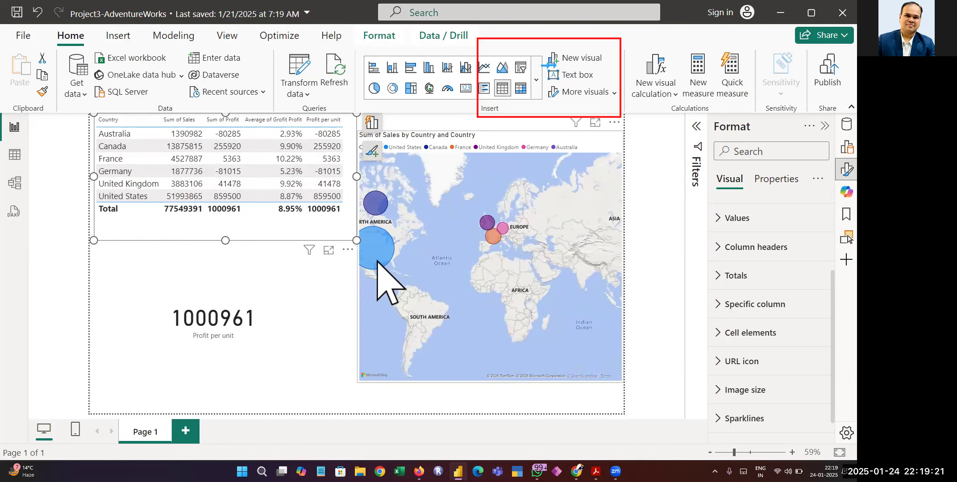
# Close the formatting settings and reduce the map visual's height by raising its lower edge.
pyautogui.scroll(-1, 782, 334)
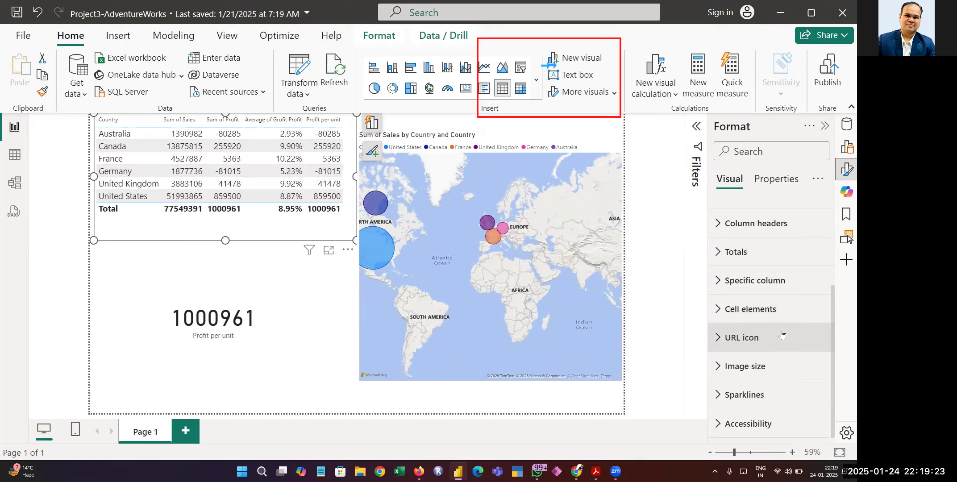
pyautogui.scroll(5, 781, 335)
pyautogui.click(533, 311)
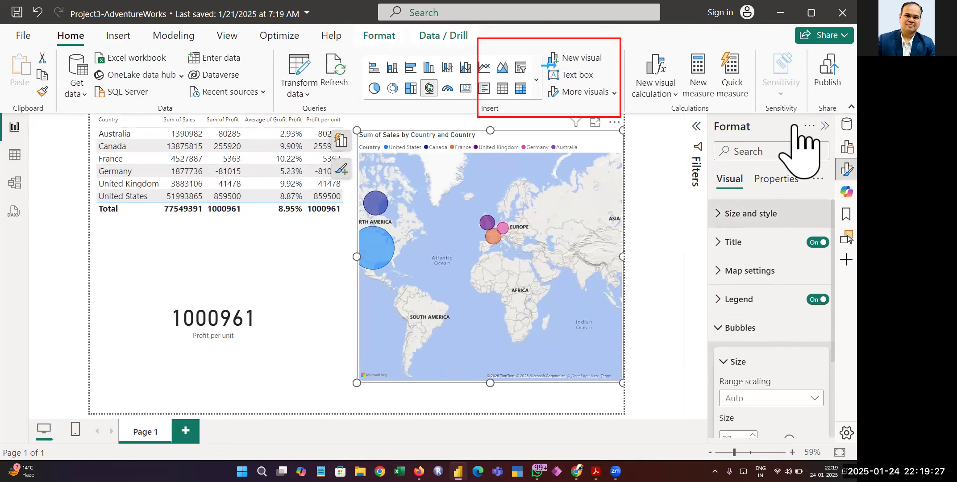
pyautogui.click(825, 128)
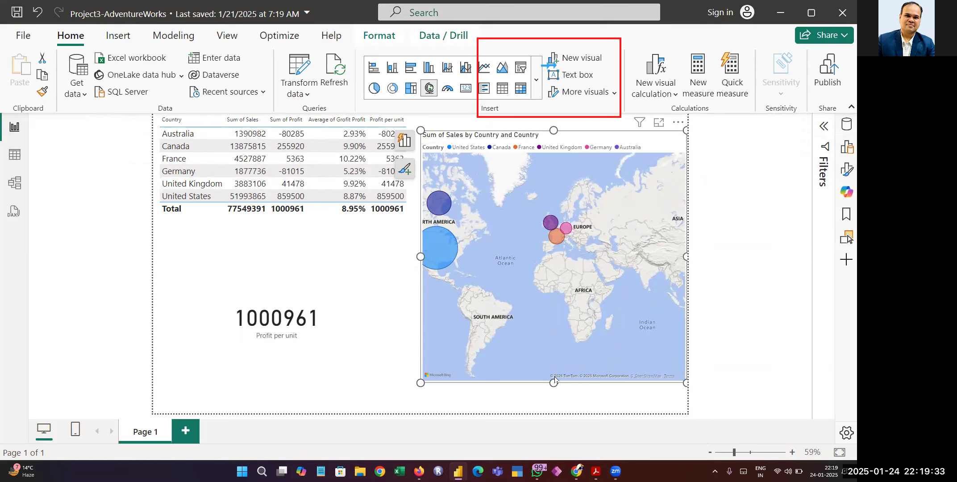
pyautogui.moveTo(553, 383); pyautogui.dragTo(600, 334)
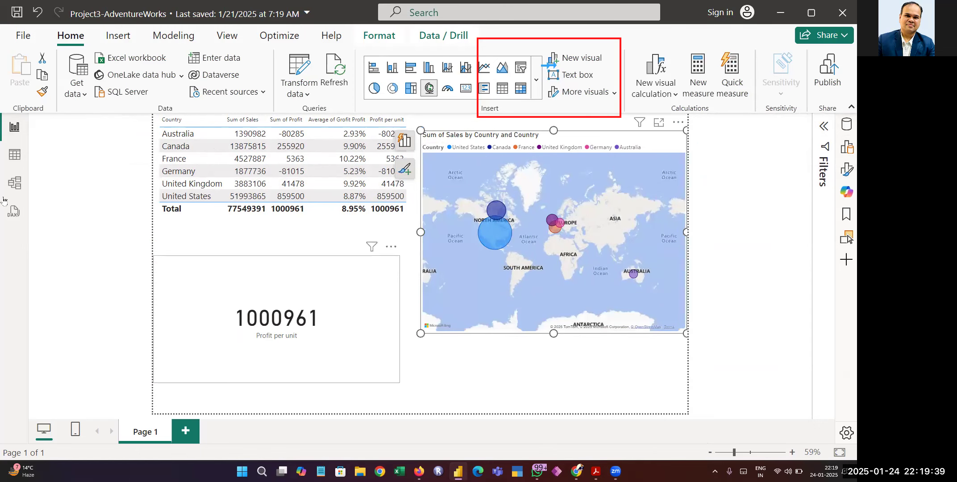
# Start a new data group on the Sales table's OrderDate column in Table view.
pyautogui.click(15, 154)
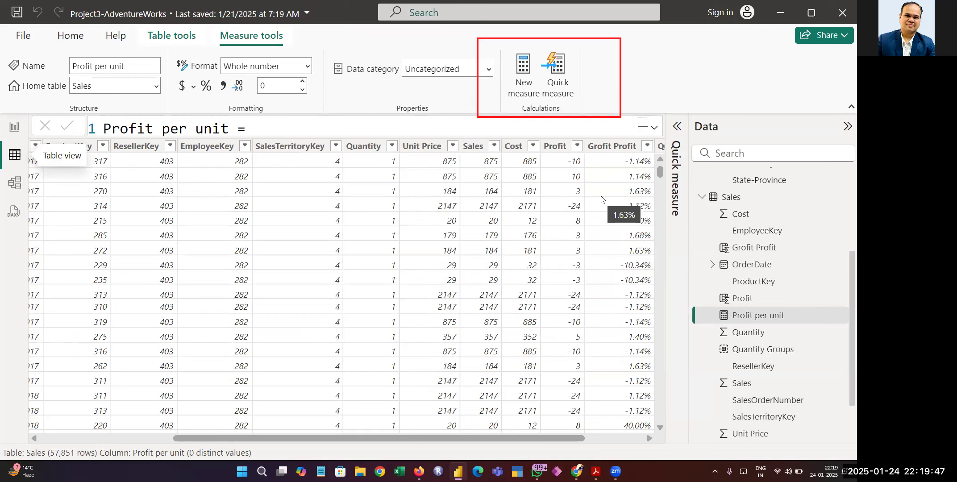
pyautogui.hscroll(3, 598, 200)
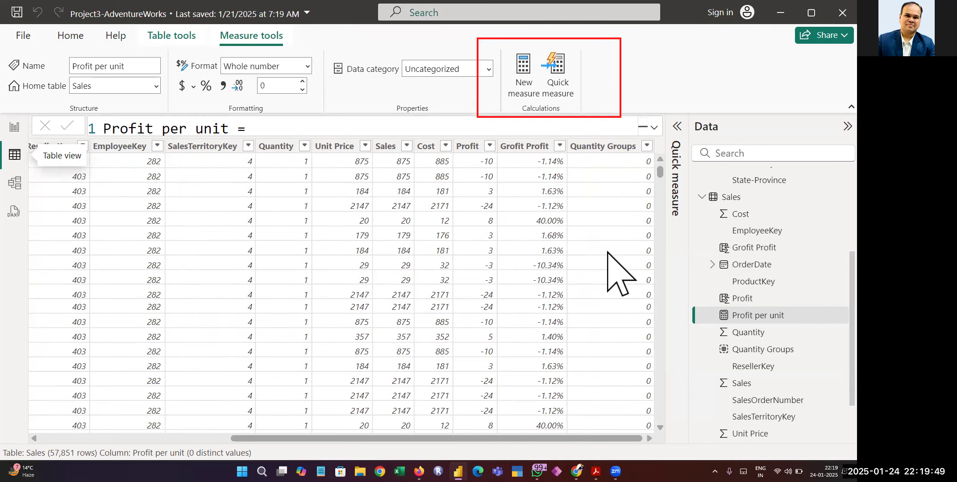
pyautogui.hscroll(-5, 620, 273)
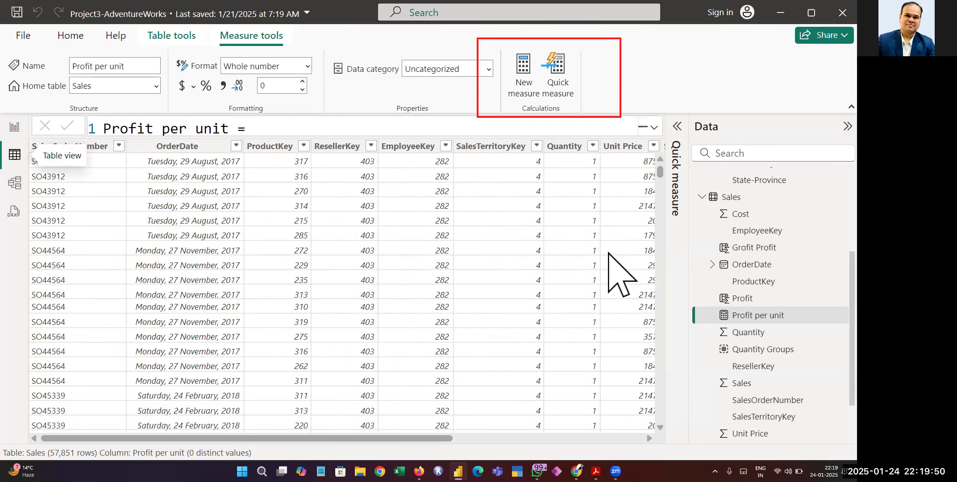
pyautogui.click(176, 145)
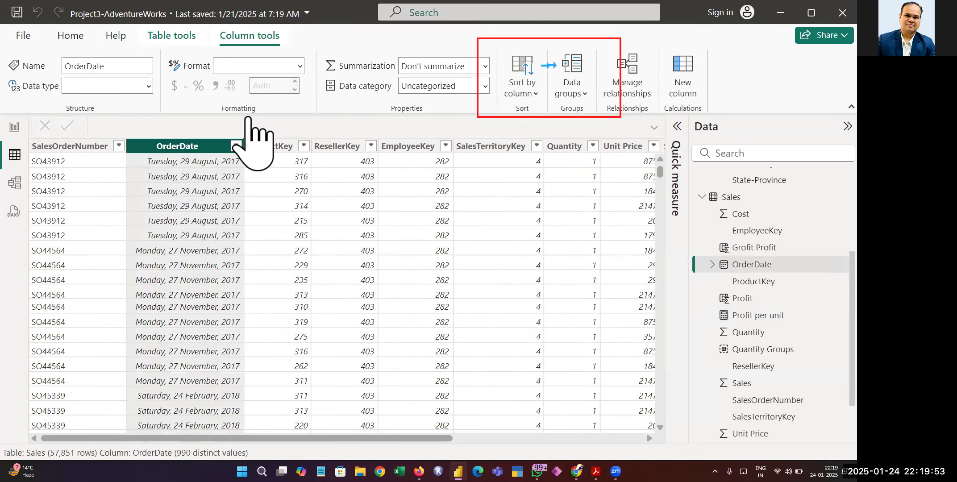
pyautogui.click(575, 95)
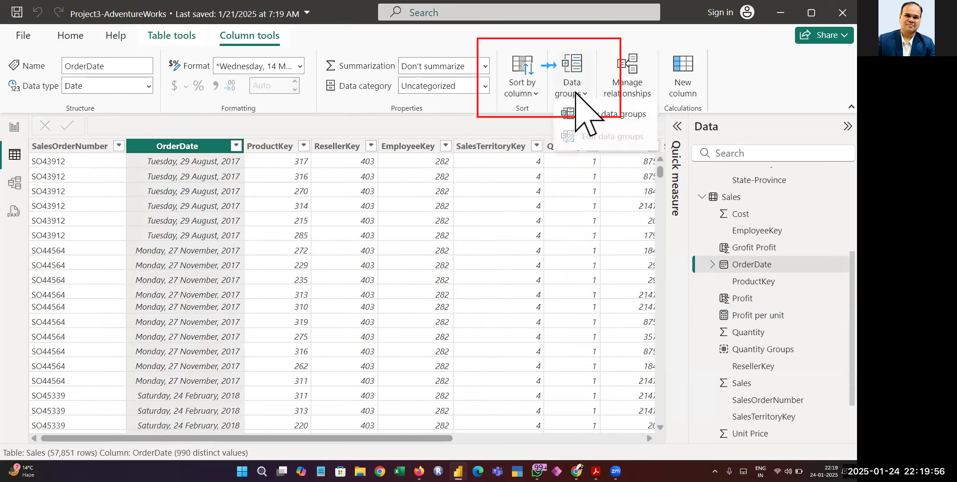
pyautogui.click(620, 120)
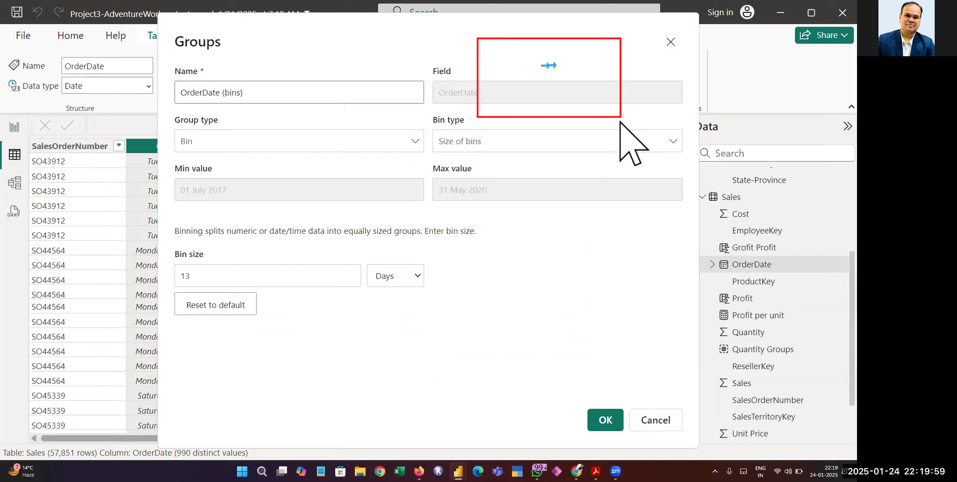
# Set the OrderDate group's bin size to 12 months and create the group.
pyautogui.click(192, 276)
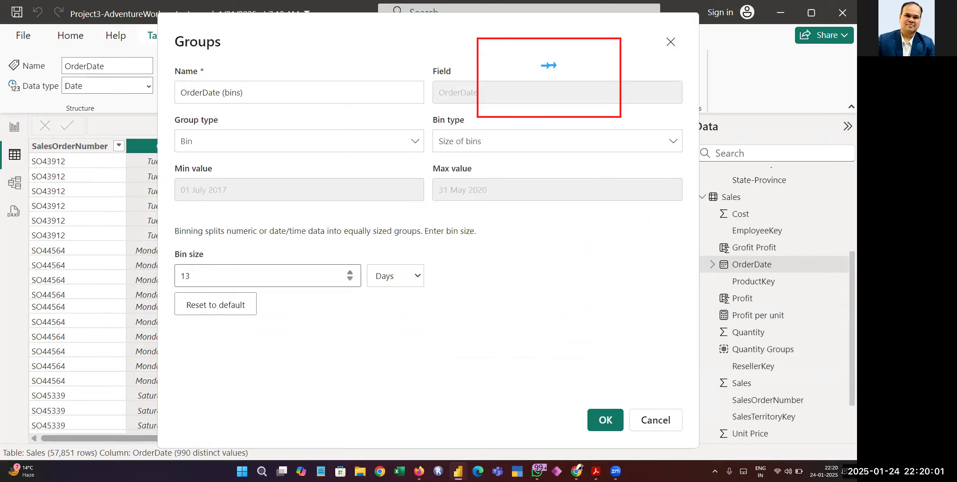
pyautogui.press('BackSpace')
pyautogui.press('BackSpace')
pyautogui.click(395, 275)
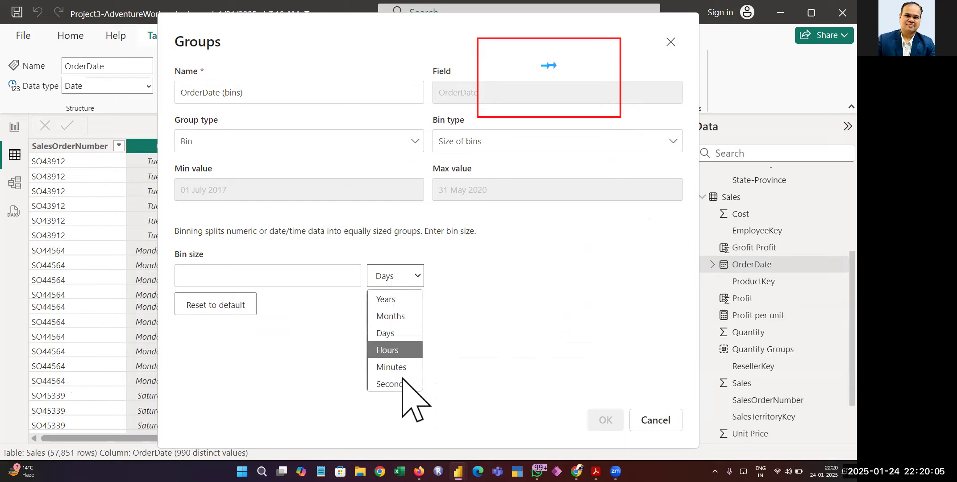
pyautogui.click(399, 316)
pyautogui.click(312, 276)
pyautogui.write('12')
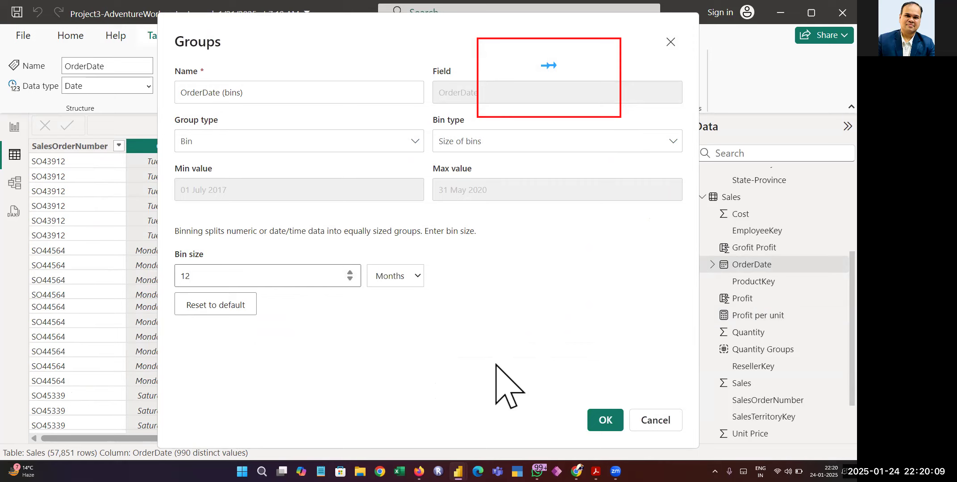
pyautogui.click(606, 422)
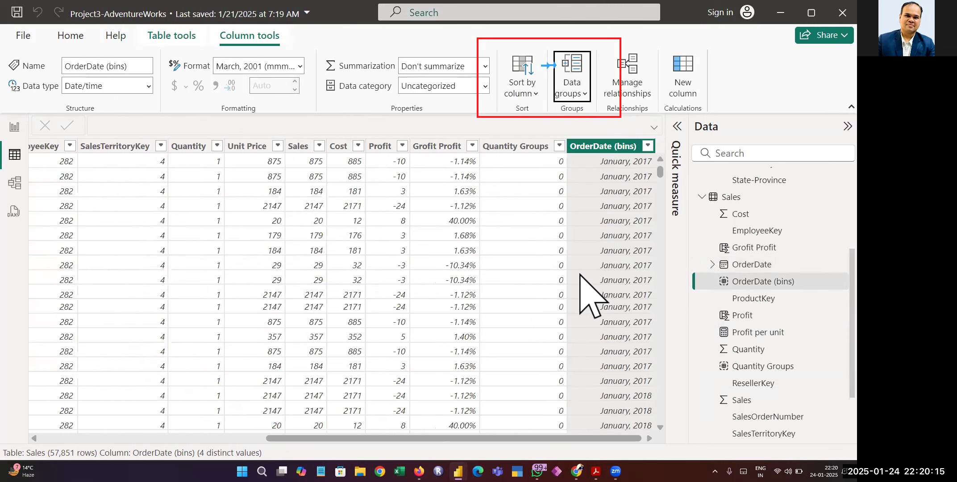
# Examine the distinct values in the OrderDate (bins) column's filter list, keeping all of them selected.
pyautogui.click(647, 147)
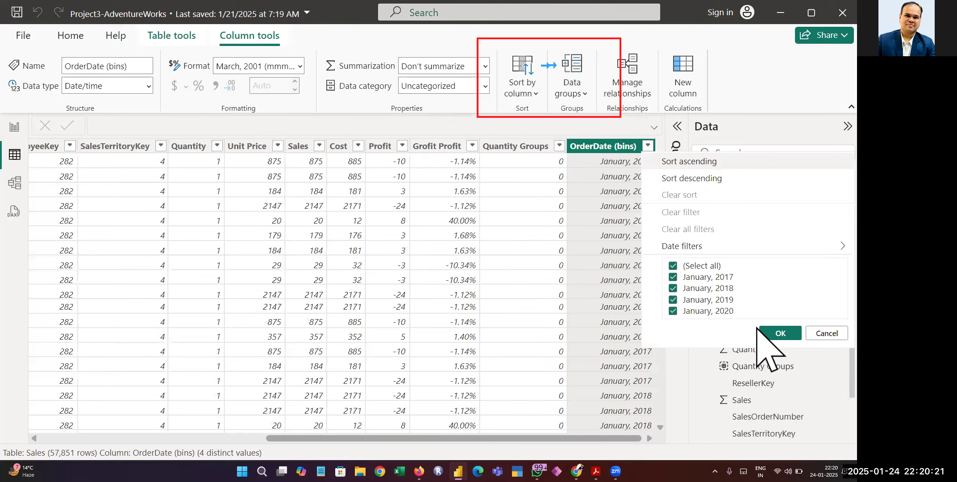
pyautogui.click(779, 334)
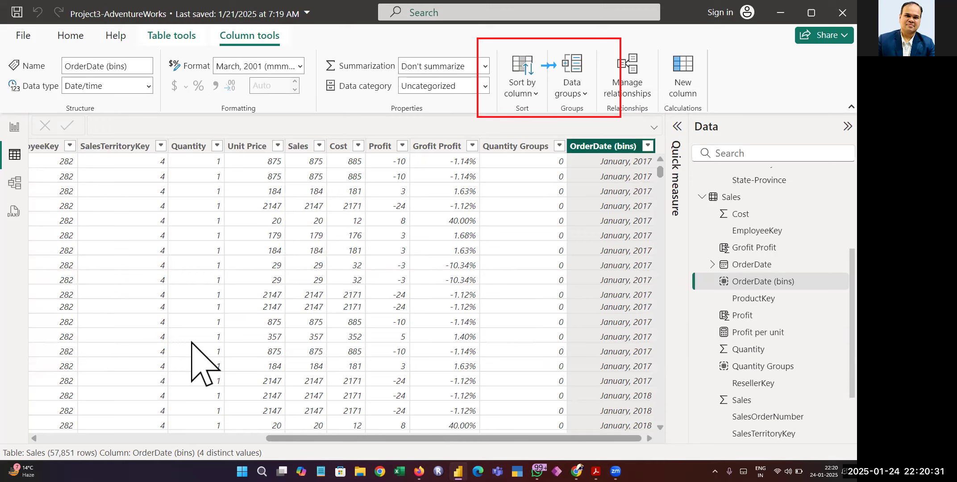
pyautogui.click(15, 127)
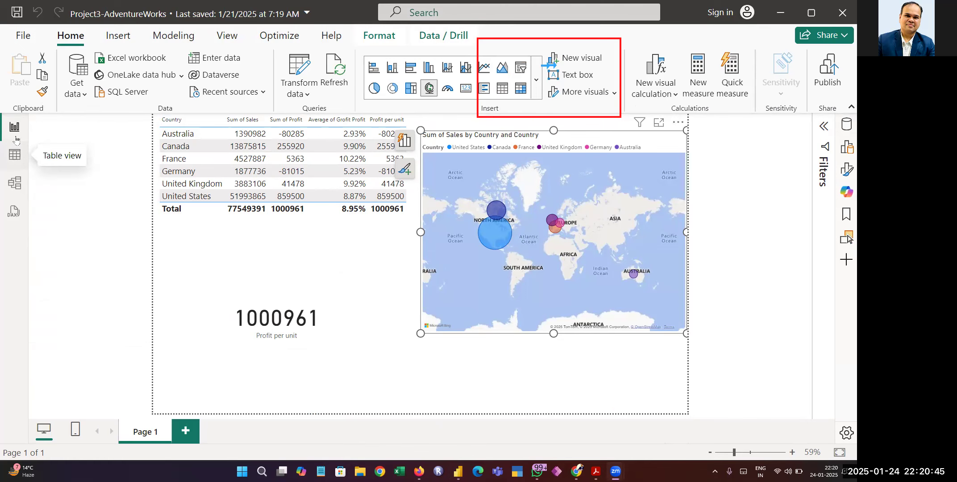
pyautogui.click(16, 156)
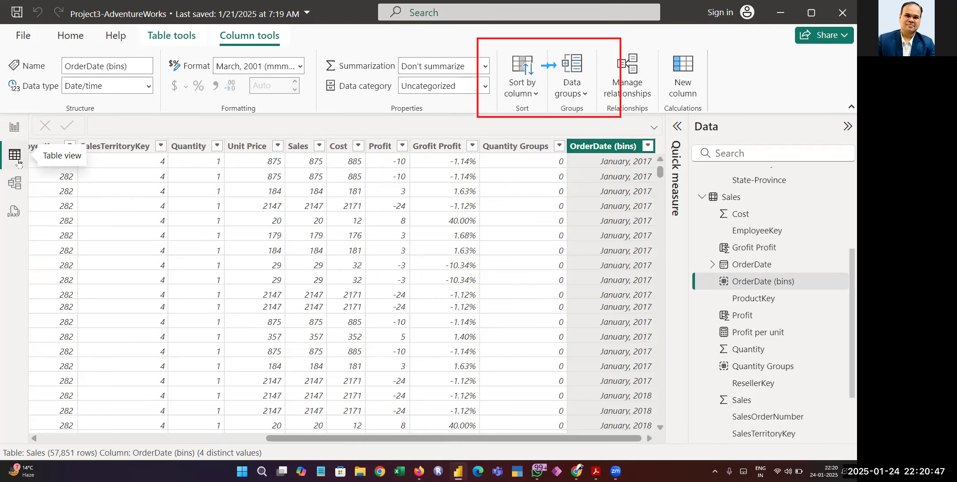
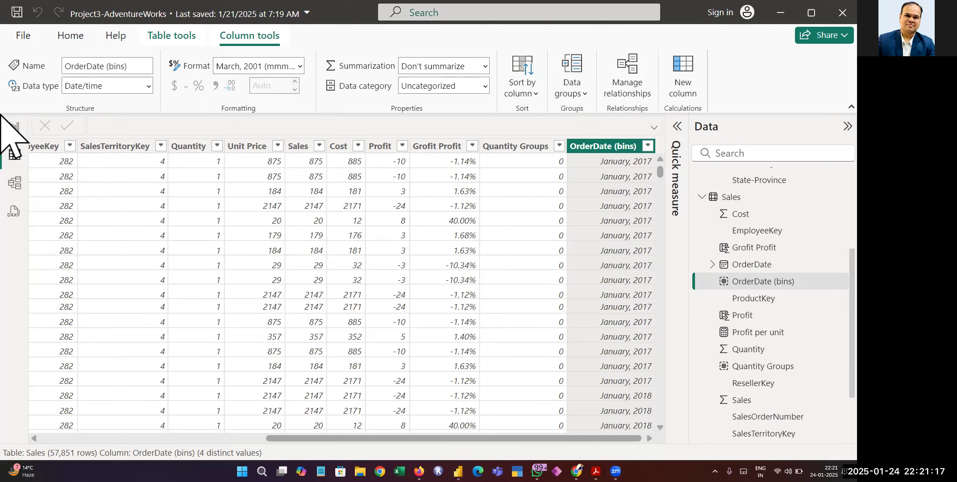
pyautogui.moveTo(148, 29); pyautogui.dragTo(393, 102)
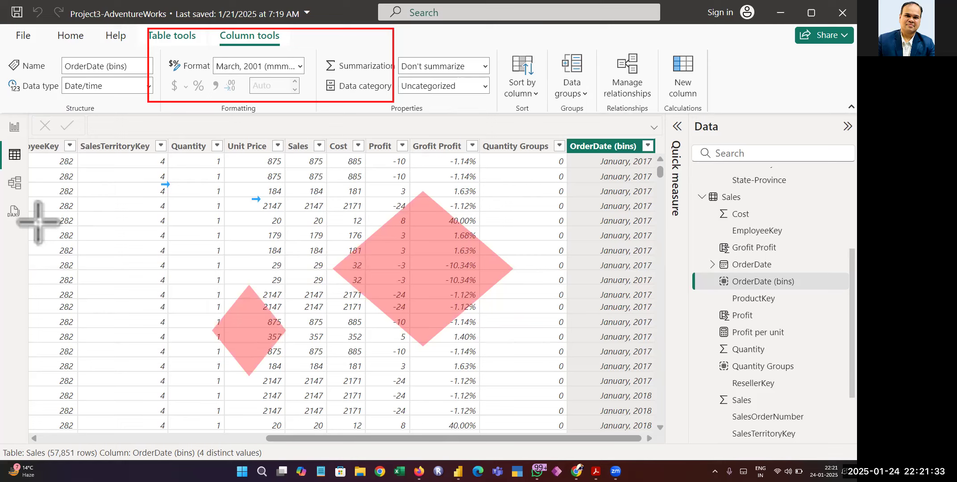
pyautogui.click(87, 208)
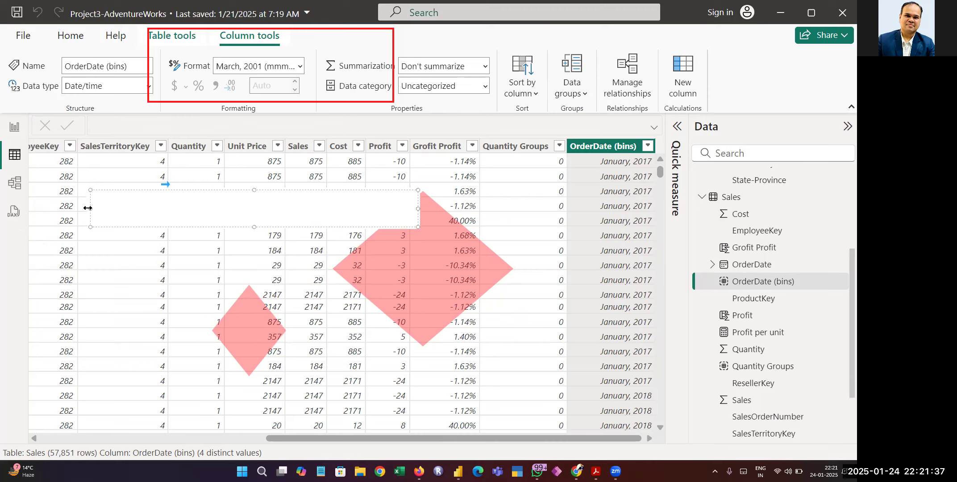
pyautogui.write('This is ta')
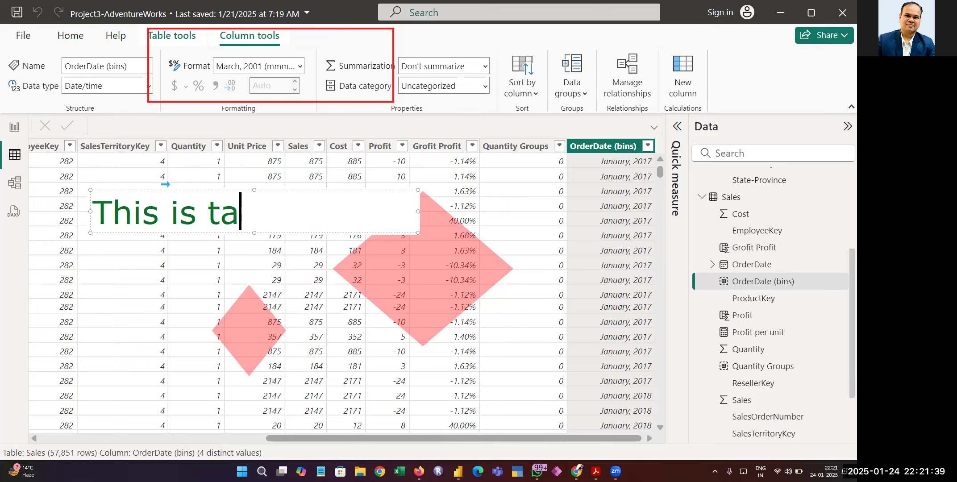
pyautogui.press('BackSpace')
pyautogui.write('ext')
pyautogui.click(100, 288)
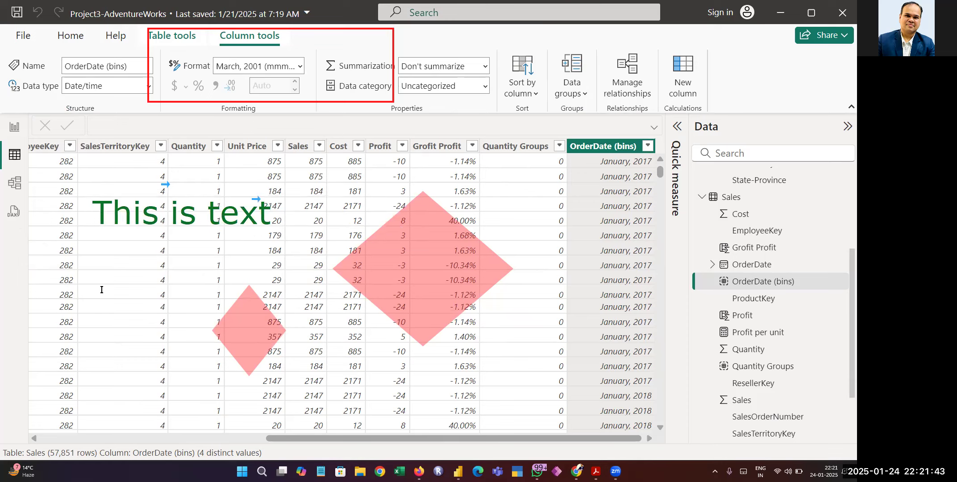
pyautogui.click(281, 396)
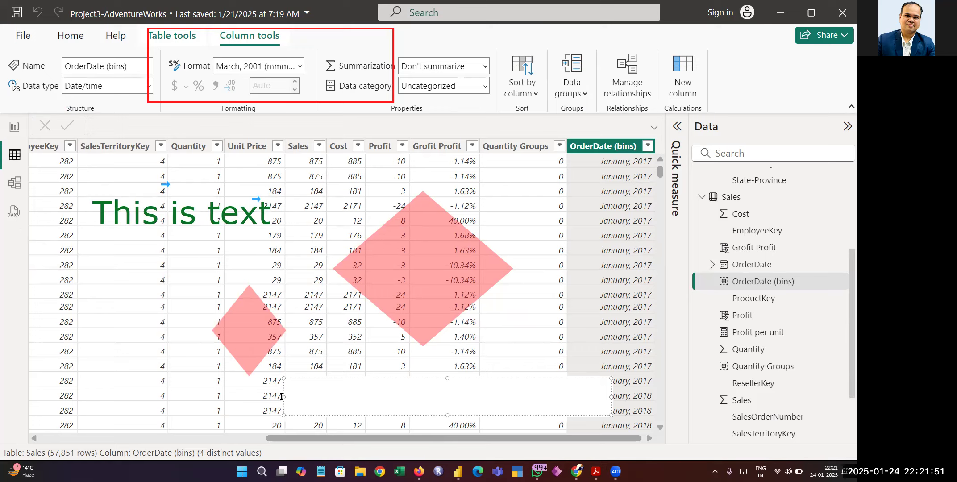
pyautogui.click(9, 396)
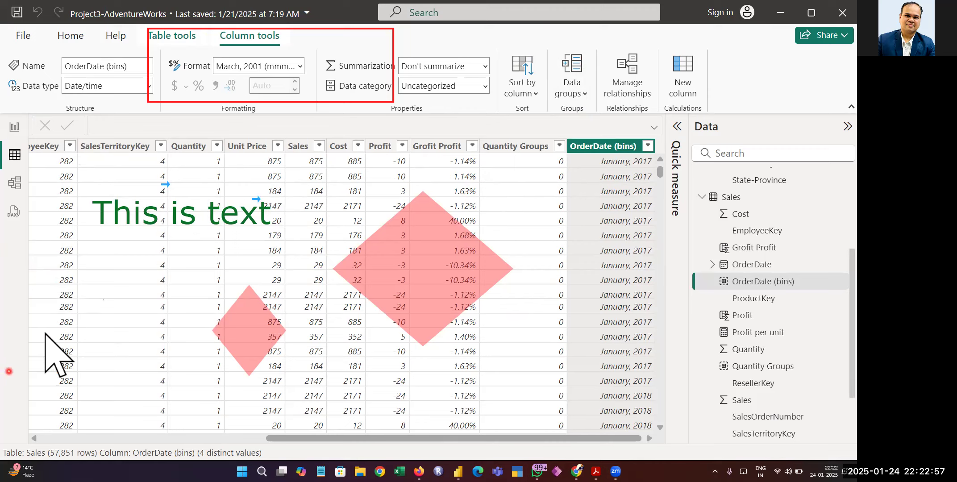
pyautogui.click(30, 290)
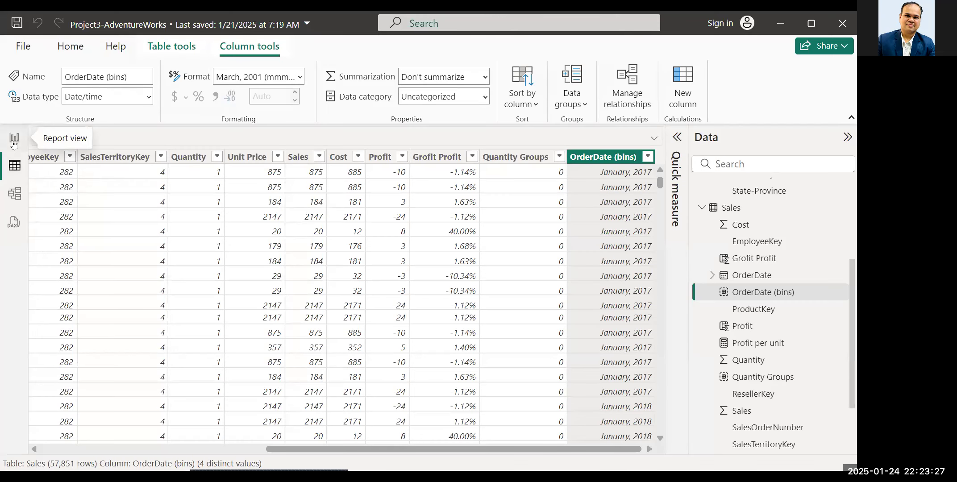
# Return to the report page and examine the map around India at several zoom levels, down to Jaipur.
pyautogui.click(14, 139)
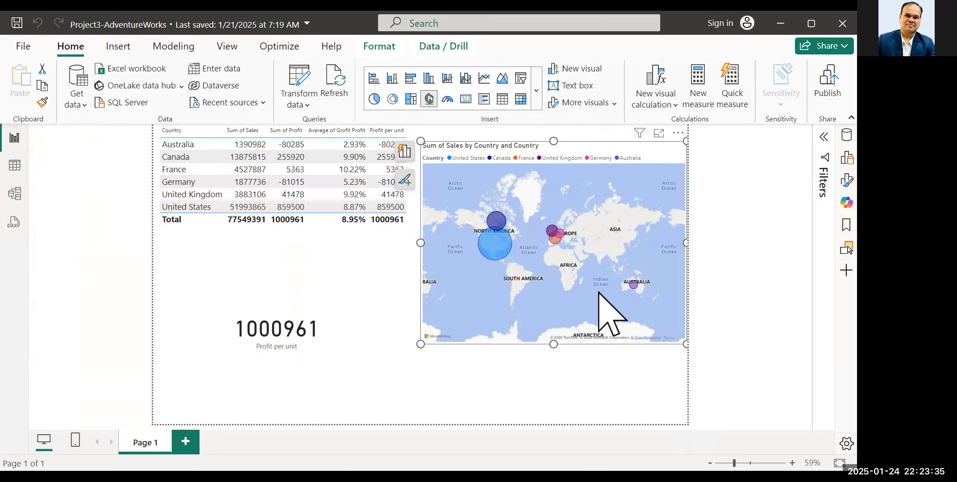
pyautogui.scroll(5, 599, 293)
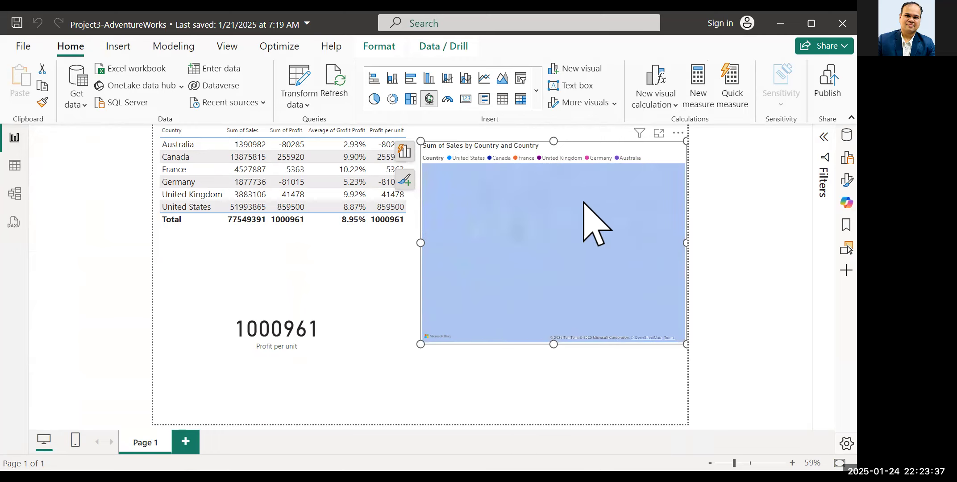
pyautogui.scroll(-2, 583, 202)
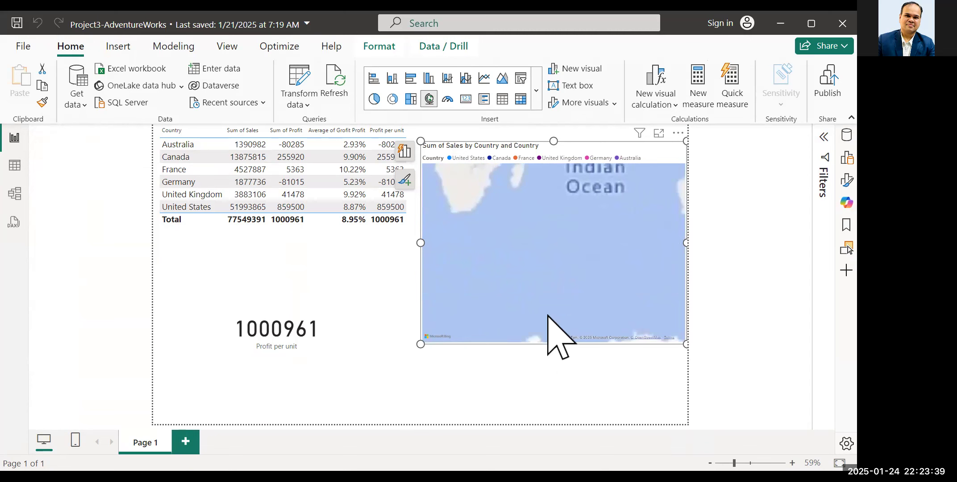
pyautogui.scroll(-3, 555, 303)
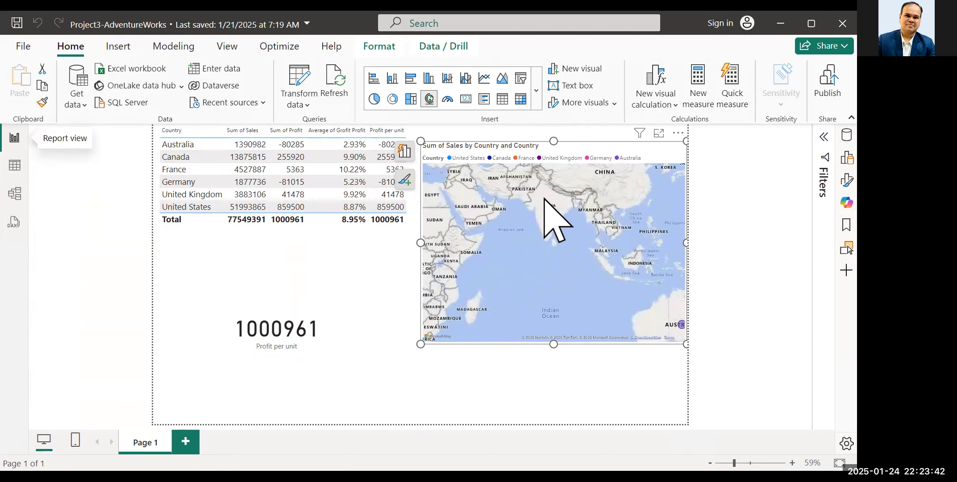
pyautogui.scroll(3, 544, 205)
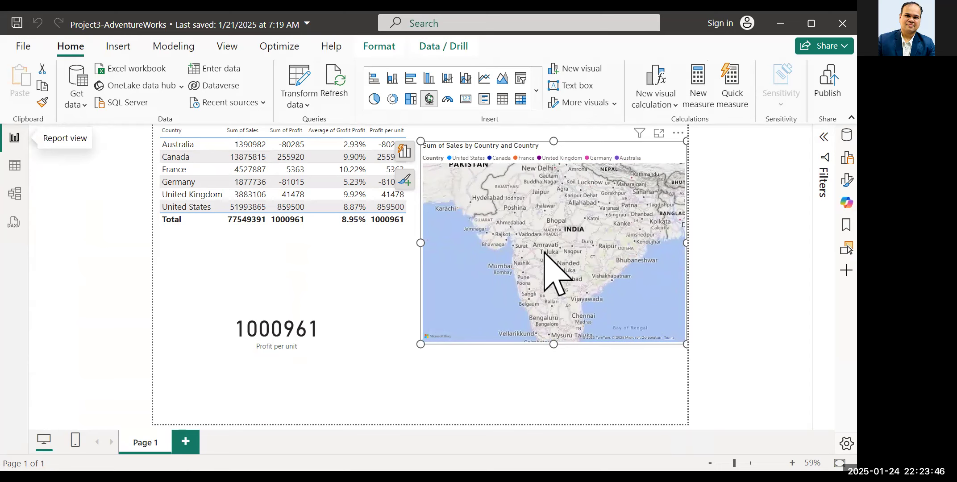
pyautogui.scroll(3, 543, 251)
pyautogui.scroll(-3, 544, 251)
pyautogui.moveTo(569, 217); pyautogui.dragTo(552, 252)
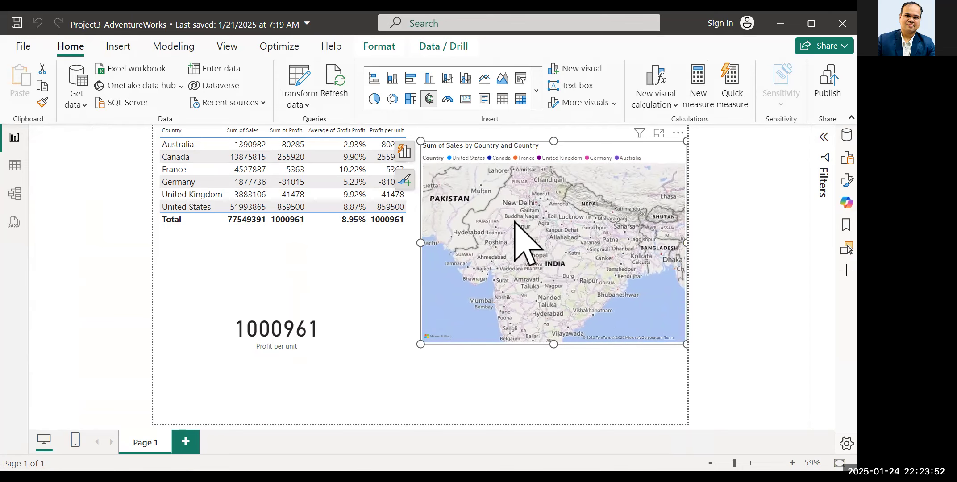
pyautogui.scroll(5, 524, 231)
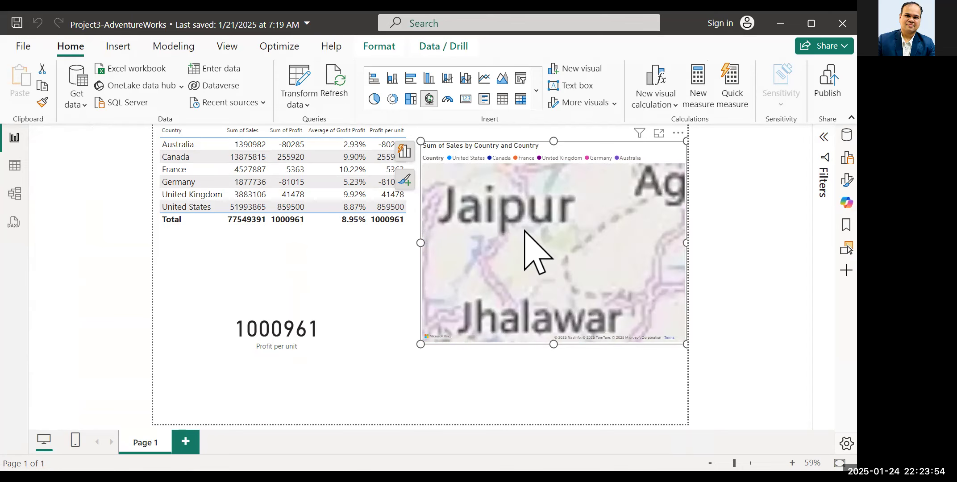
pyautogui.scroll(-3, 525, 231)
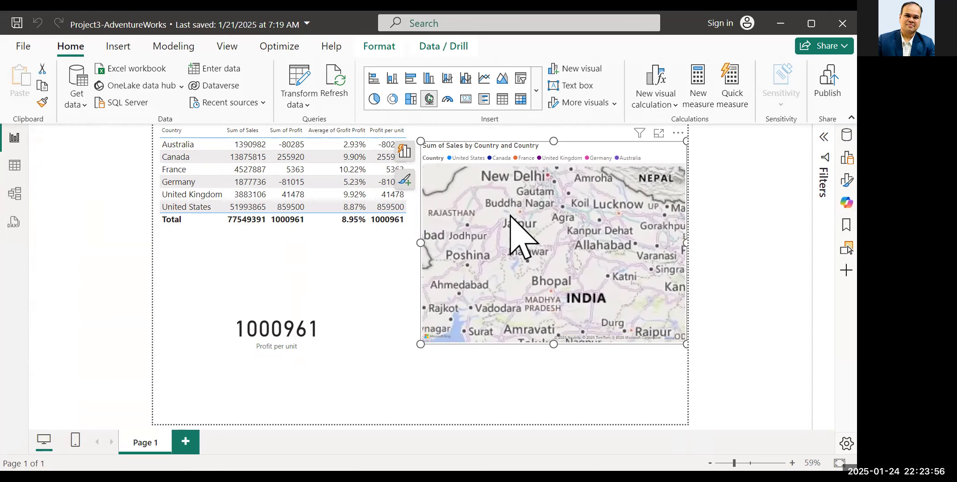
pyautogui.scroll(-3, 548, 236)
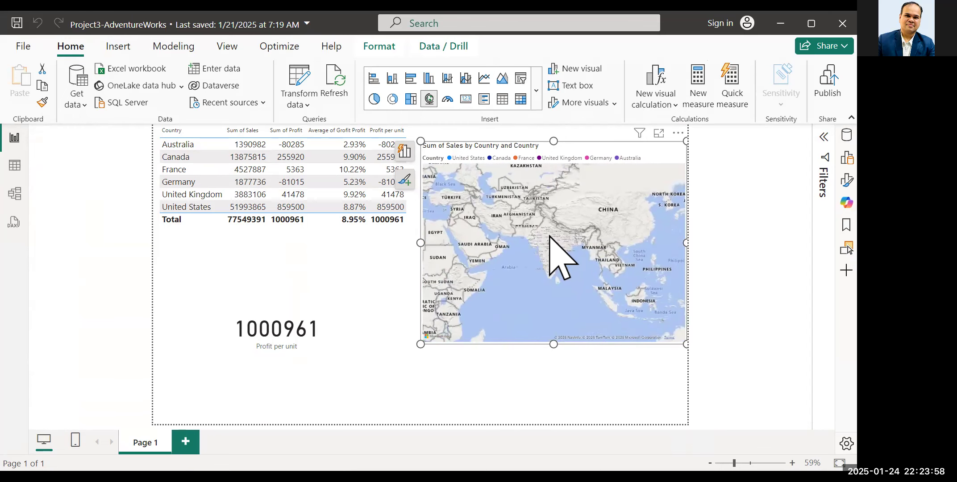